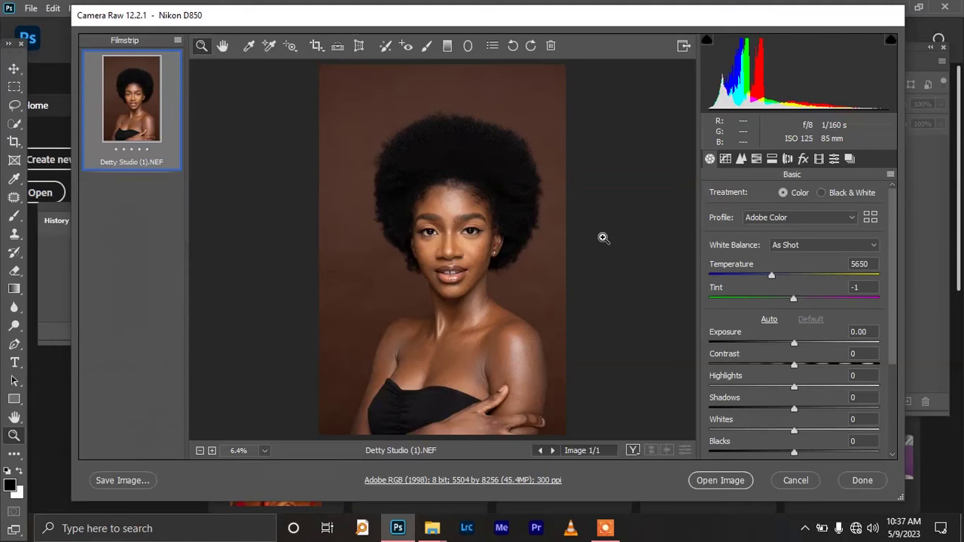
Switch the raw portrait's Camera Raw profile from Adobe Color to Adobe Landscape.
{"action": "left_click", "coordinate": [788, 218]}
{"action": "left_click", "coordinate": [790, 239]}
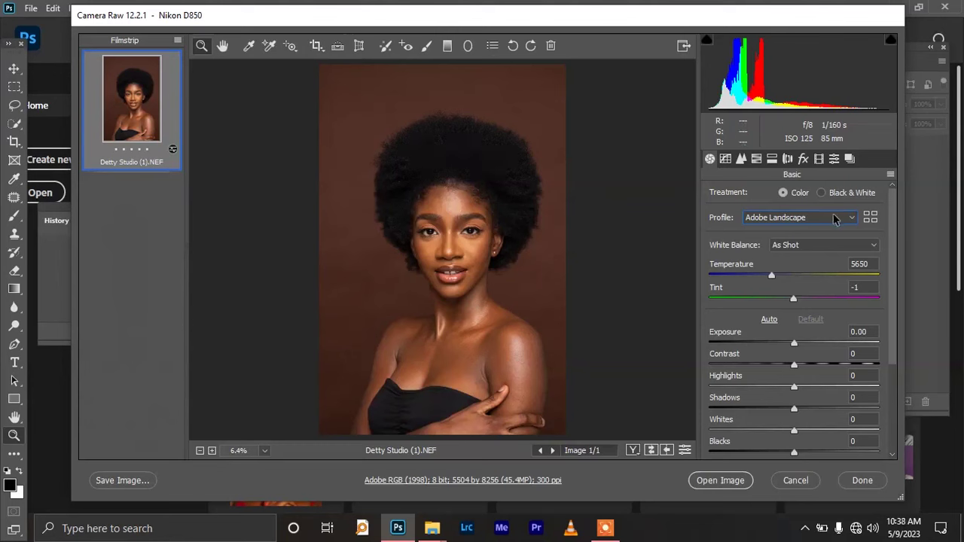
{"action": "scroll", "coordinate": [895, 249], "scroll_direction": "down", "scroll_amount": 2}
{"action": "scroll", "coordinate": [896, 272], "scroll_direction": "down", "scroll_amount": 4}
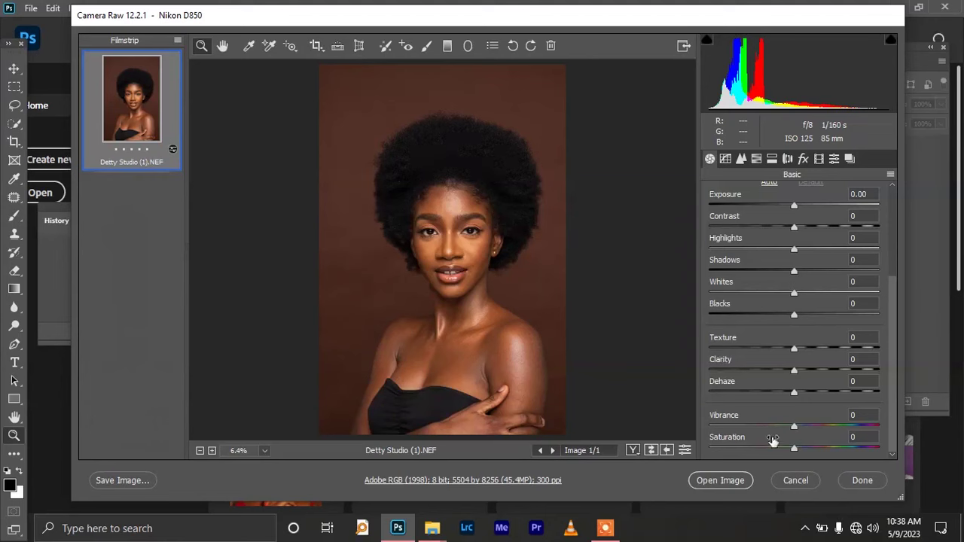
{"action": "scroll", "coordinate": [776, 339], "scroll_direction": "up", "scroll_amount": 3}
{"action": "left_click", "coordinate": [799, 206]}
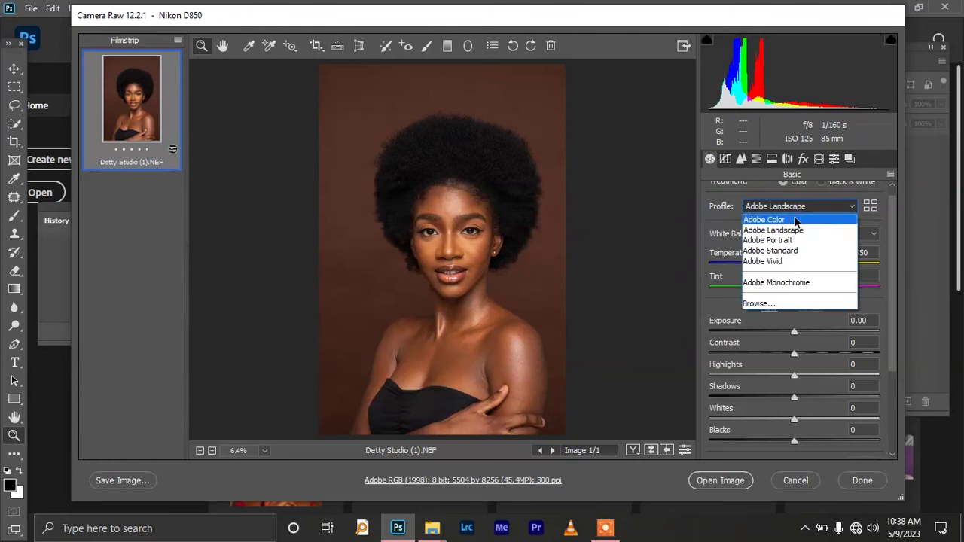
{"action": "left_click", "coordinate": [796, 228]}
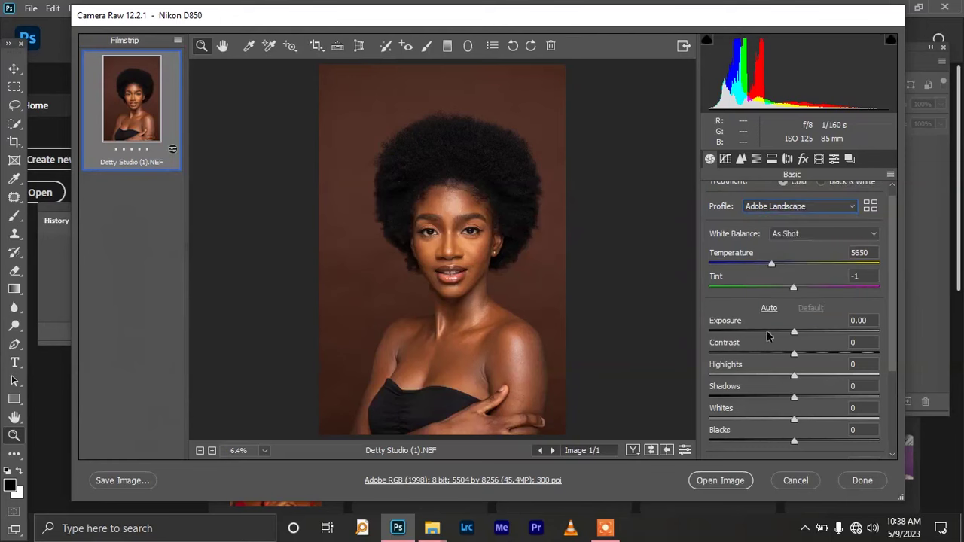
Open the processed raw portrait in Photoshop and fit it on screen.
{"action": "left_click", "coordinate": [720, 481]}
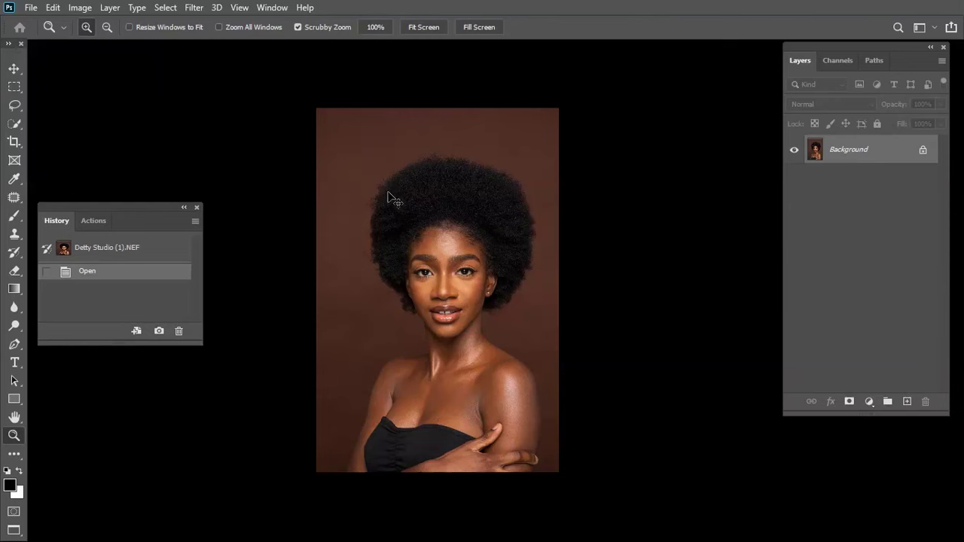
{"action": "key", "text": "ctrl+0"}
{"action": "left_click_drag", "start_coordinate": [463, 290], "coordinate": [476, 257]}
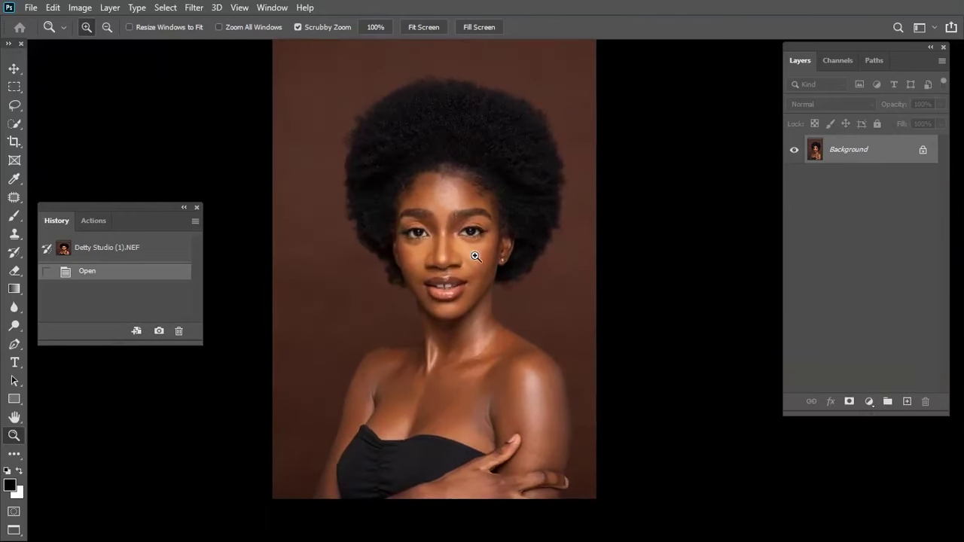
Move the History panel aside, show the Actions list, and zoom in on the eyes and back out.
{"action": "left_click_drag", "start_coordinate": [130, 211], "coordinate": [100, 125]}
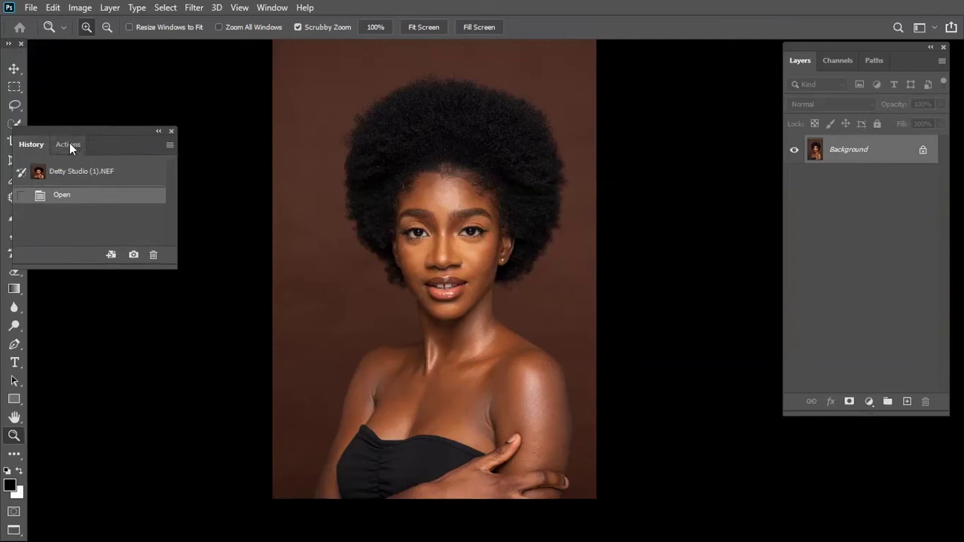
{"action": "left_click", "coordinate": [70, 146]}
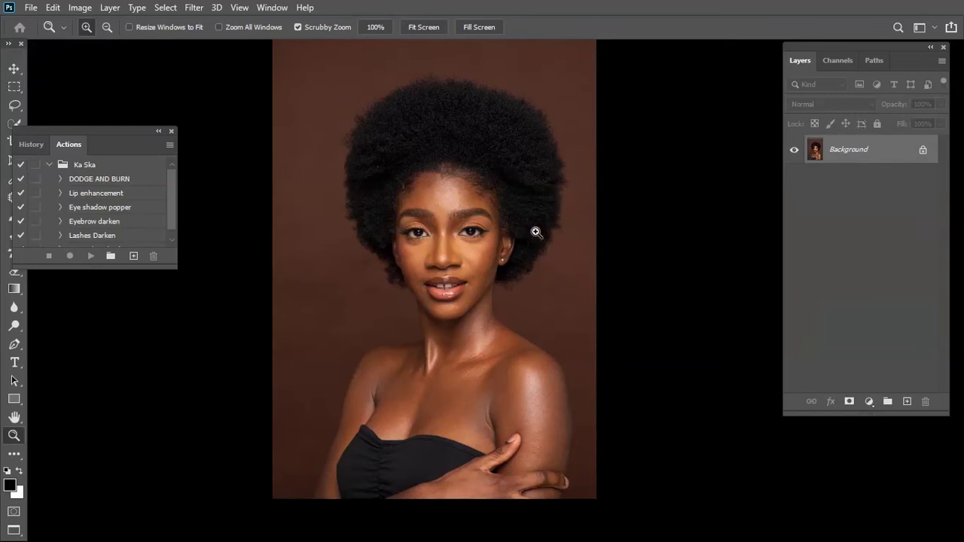
{"action": "left_click", "coordinate": [479, 230]}
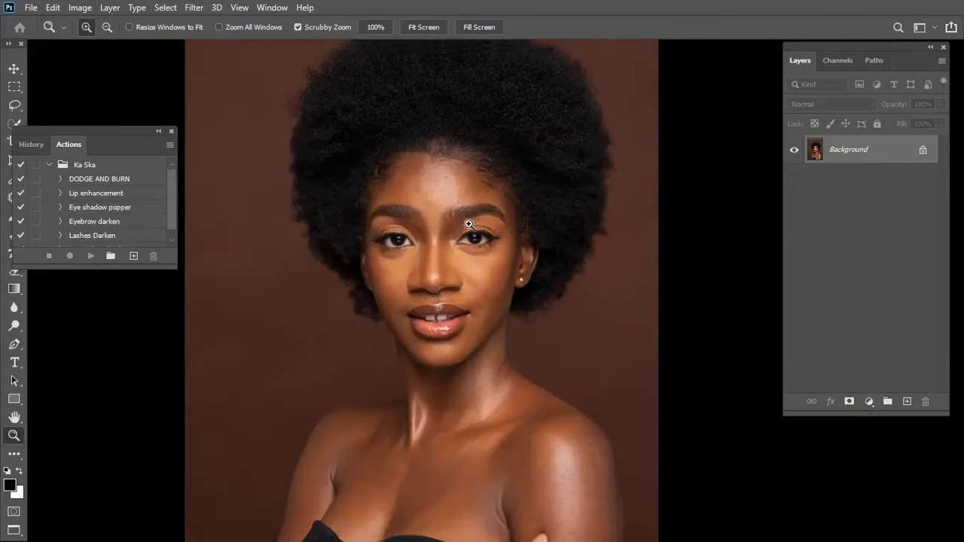
{"action": "left_click", "coordinate": [468, 224], "text": "alt"}
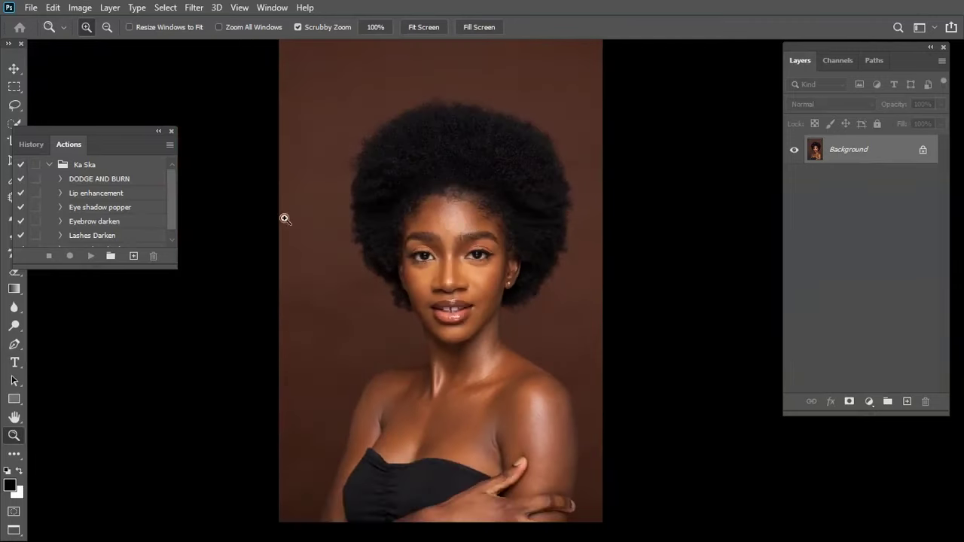
{"action": "left_click_drag", "start_coordinate": [112, 128], "coordinate": [150, 100]}
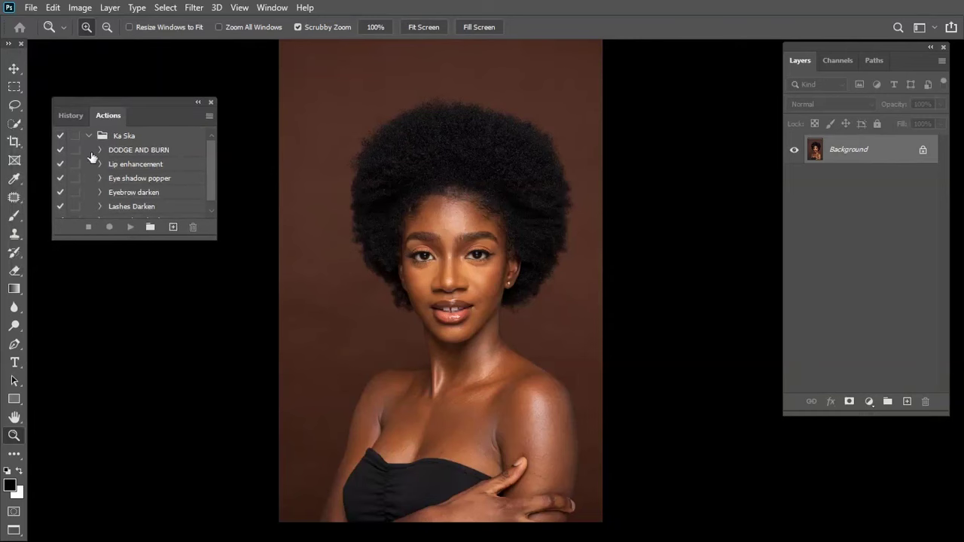
Crop the portrait to 4:5, shifting the image up so the hair top nears the upper edge.
{"action": "left_click", "coordinate": [16, 144]}
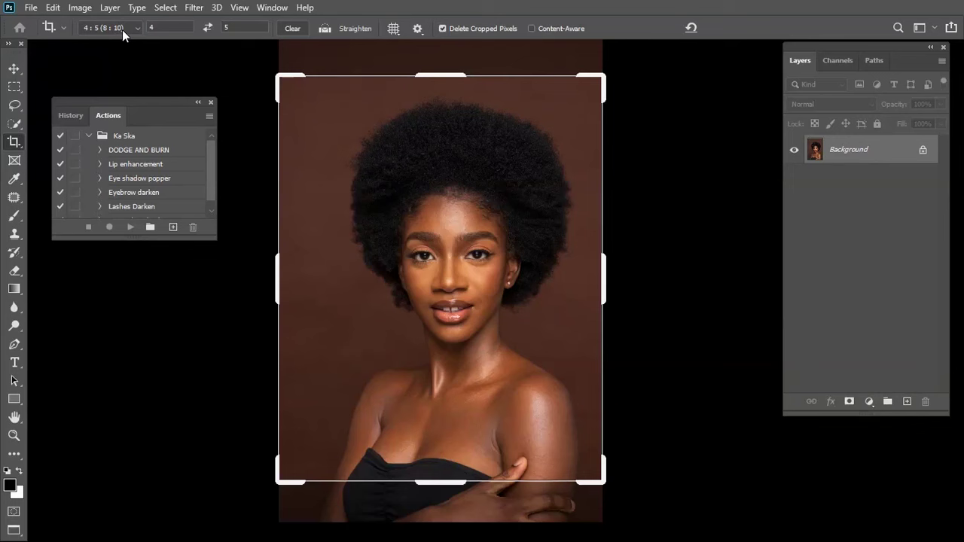
{"action": "left_click", "coordinate": [327, 143]}
{"action": "left_click_drag", "start_coordinate": [360, 186], "coordinate": [365, 163]}
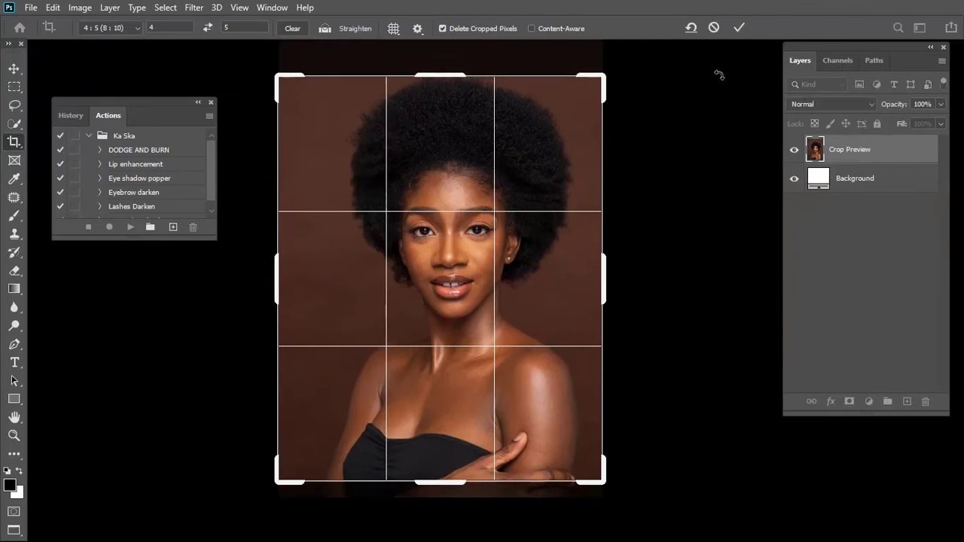
{"action": "left_click", "coordinate": [738, 30]}
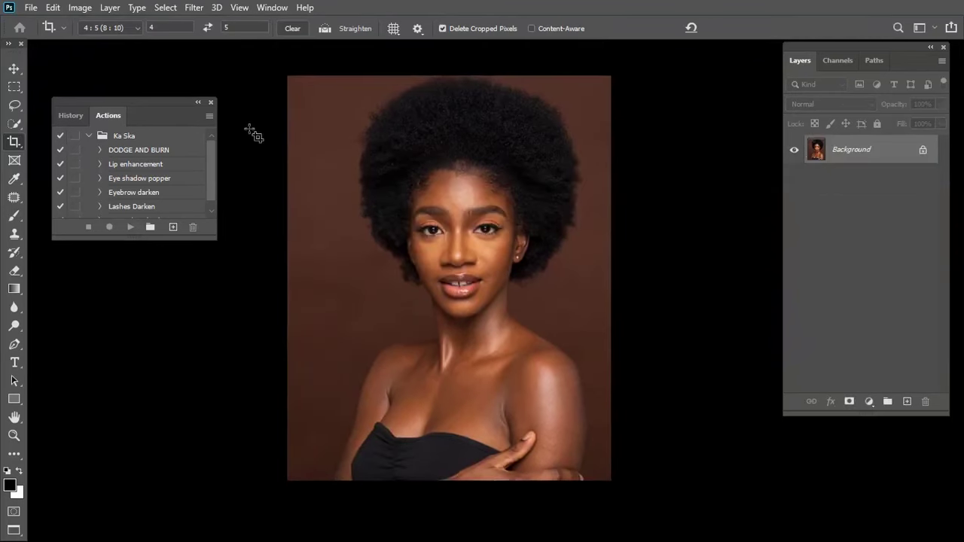
{"action": "left_click", "coordinate": [14, 69]}
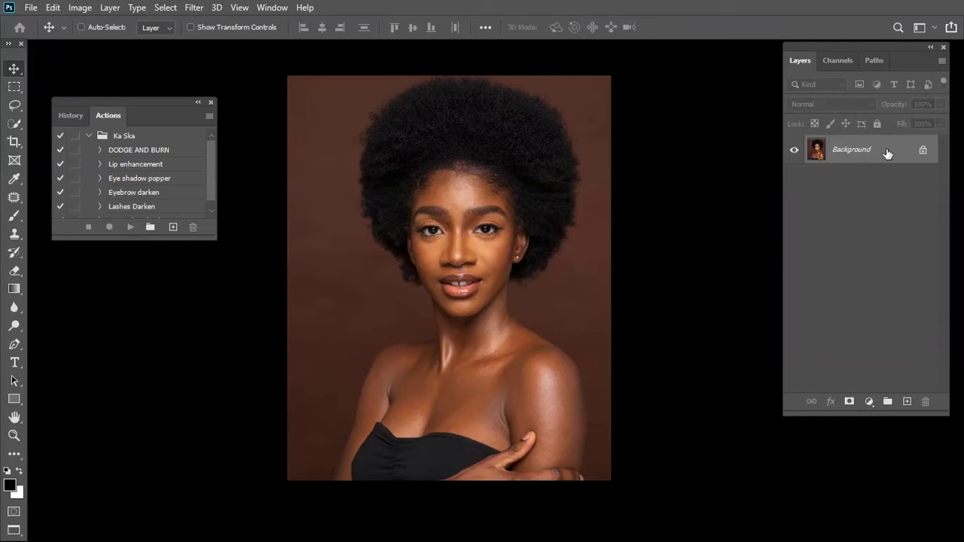
Duplicate Background twice and name the copies HIGH FREQUENCY and LOW FRQUENCY.
{"action": "left_click_drag", "start_coordinate": [887, 153], "coordinate": [907, 401]}
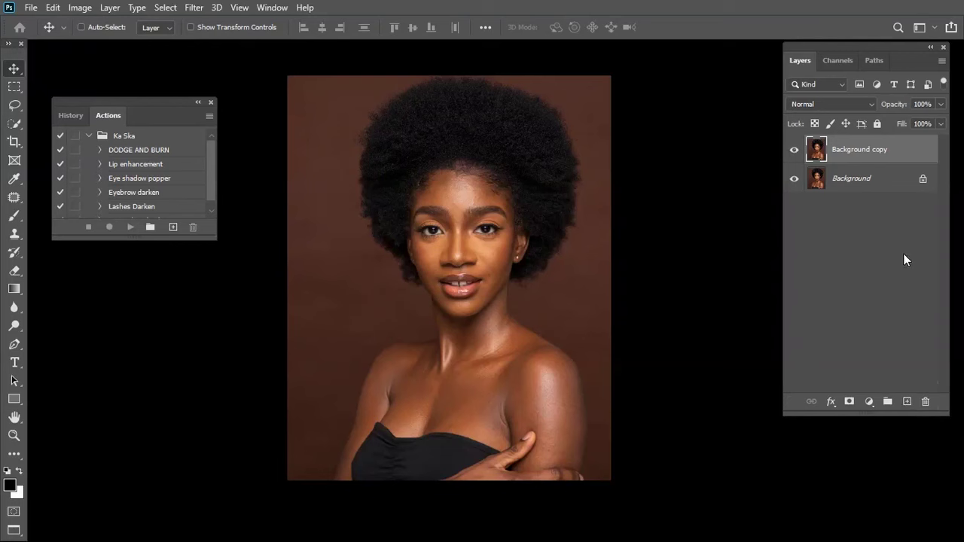
{"action": "left_click_drag", "start_coordinate": [877, 158], "coordinate": [910, 403]}
{"action": "double_click", "coordinate": [888, 152]}
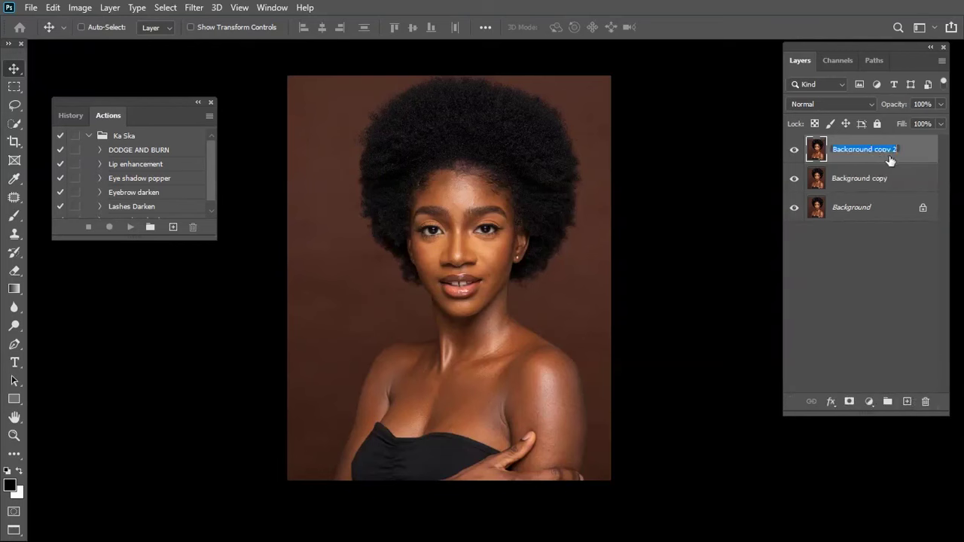
{"action": "key", "text": "BackSpace"}
{"action": "type", "text": "HIGH FREQUENCY"}
{"action": "key", "text": "Return"}
{"action": "double_click", "coordinate": [856, 182]}
{"action": "type", "text": "LO"}
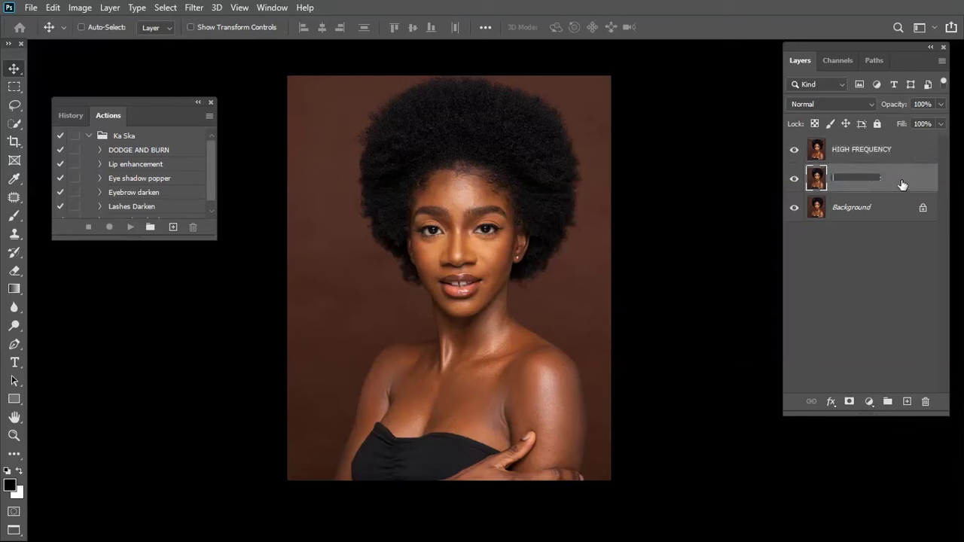
{"action": "type", "text": "W"}
{"action": "type", "text": "FRO"}
{"action": "type", "text": "UENCY"}
{"action": "key", "text": "Return"}
Hide the HIGH FREQUENCY layer and leave LOW FRQUENCY selected.
{"action": "left_click", "coordinate": [864, 155]}
{"action": "left_click", "coordinate": [868, 187]}
{"action": "left_click", "coordinate": [865, 150]}
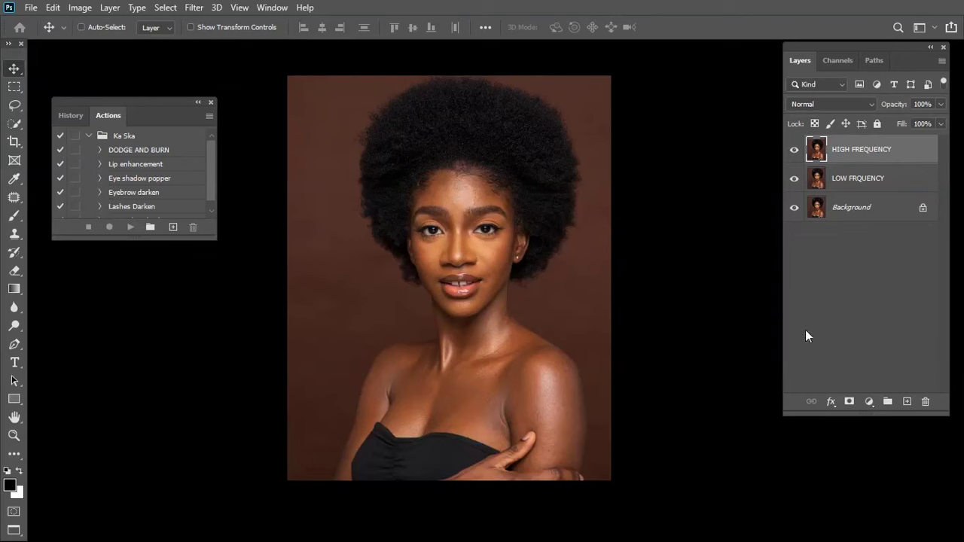
{"action": "left_click", "coordinate": [882, 179]}
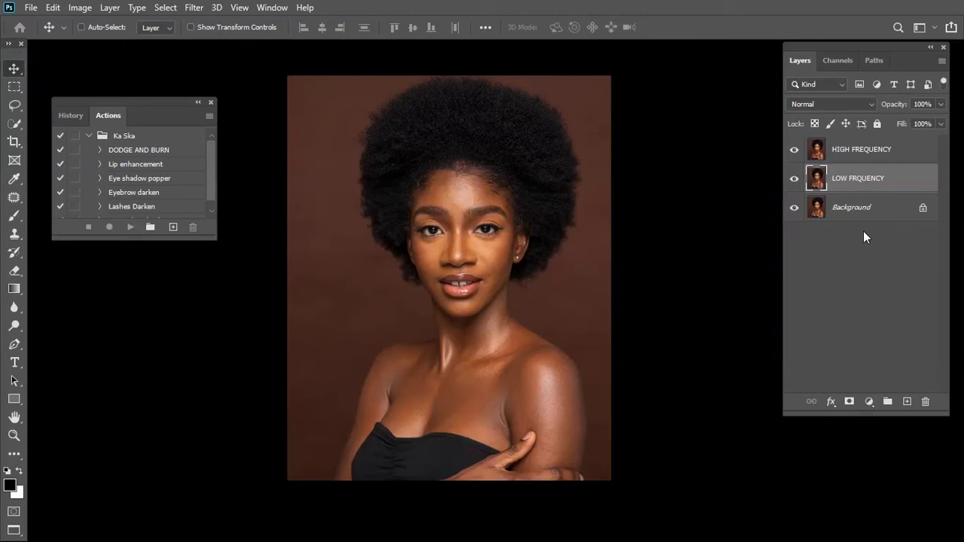
{"action": "left_click", "coordinate": [869, 153]}
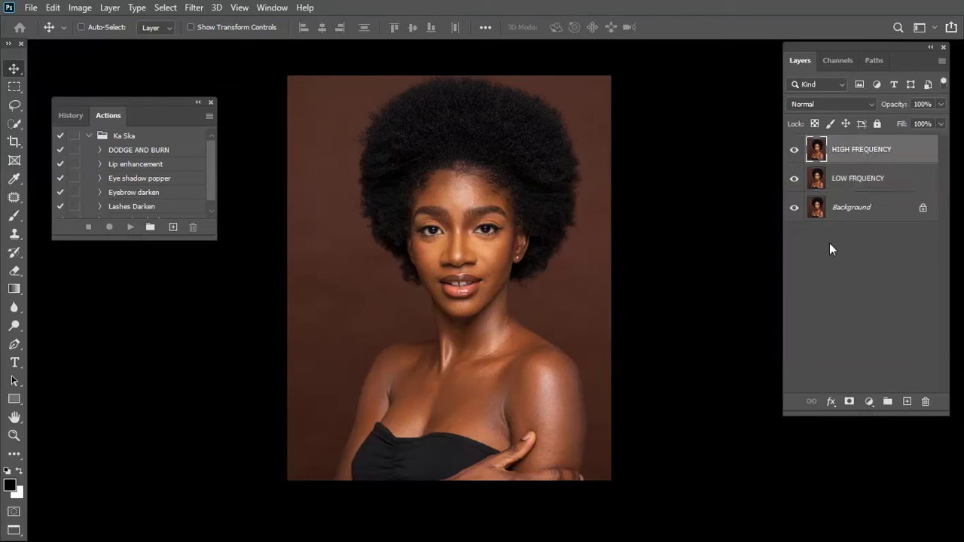
{"action": "left_click", "coordinate": [795, 150]}
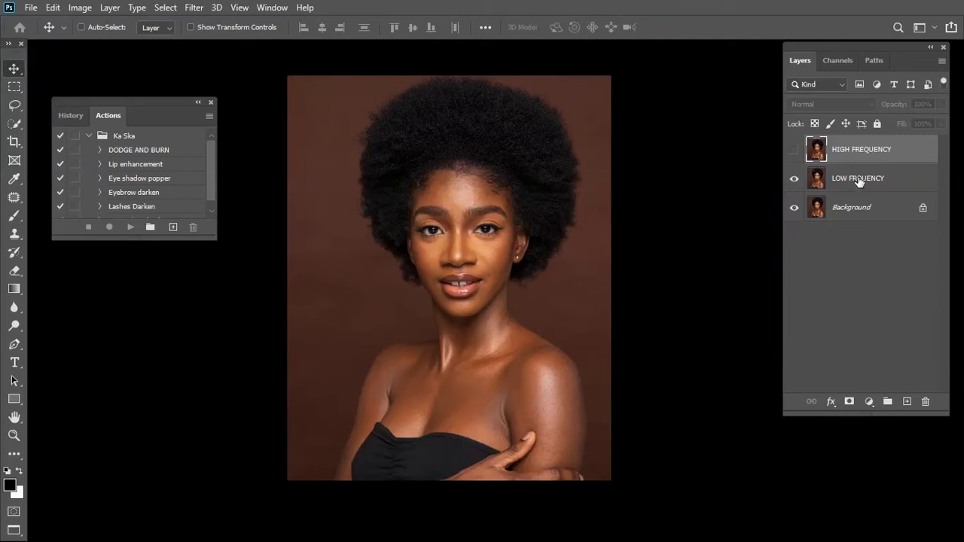
{"action": "left_click", "coordinate": [859, 182]}
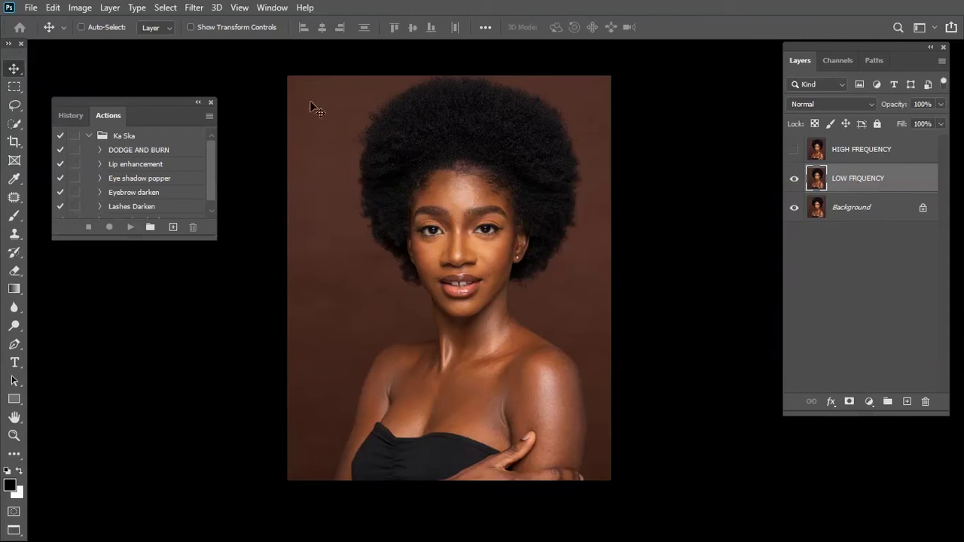
Open Gaussian Blur on LOW FRQUENCY and inspect the forehead and skin in its preview.
{"action": "left_click", "coordinate": [194, 9]}
{"action": "mouse_move", "coordinate": [251, 166]}
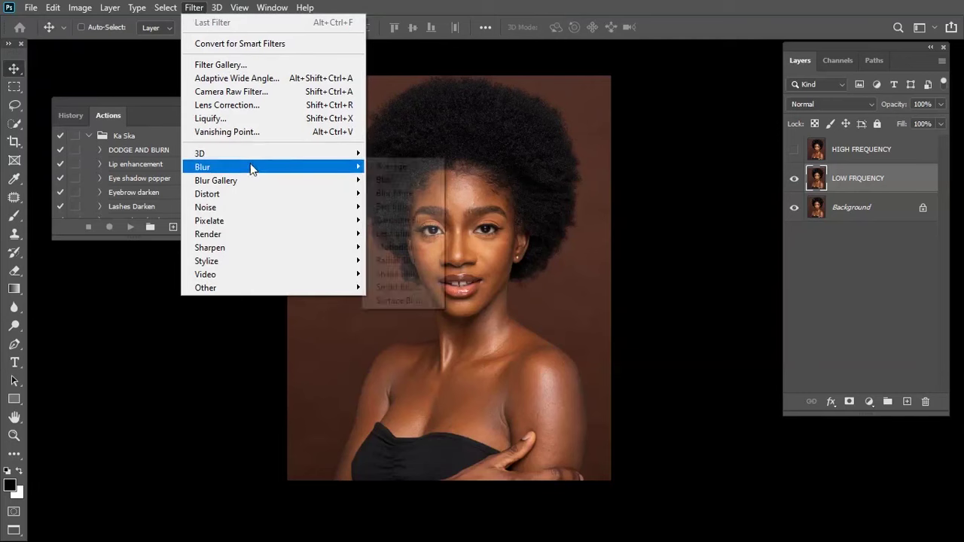
{"action": "left_click", "coordinate": [426, 226]}
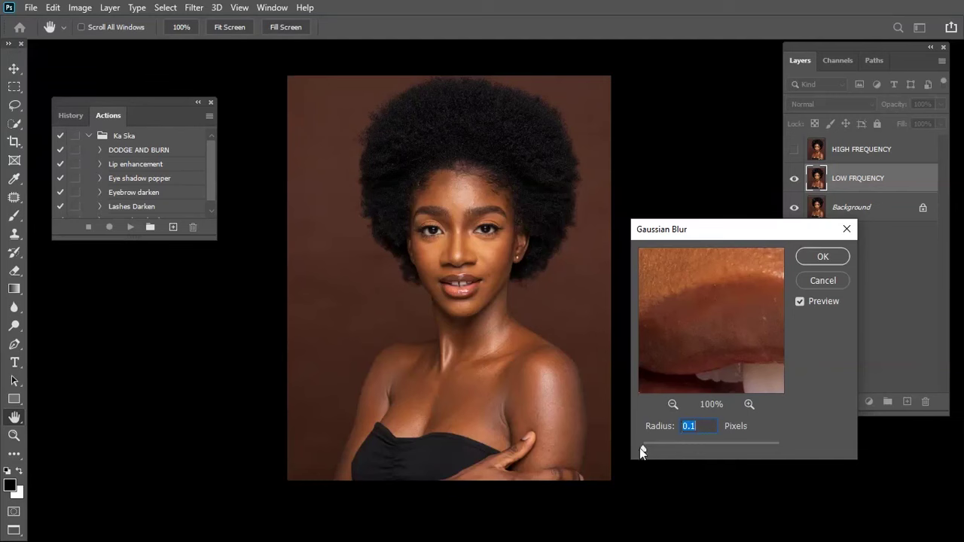
{"action": "left_click", "coordinate": [672, 405]}
{"action": "left_click_drag", "start_coordinate": [746, 291], "coordinate": [735, 372]}
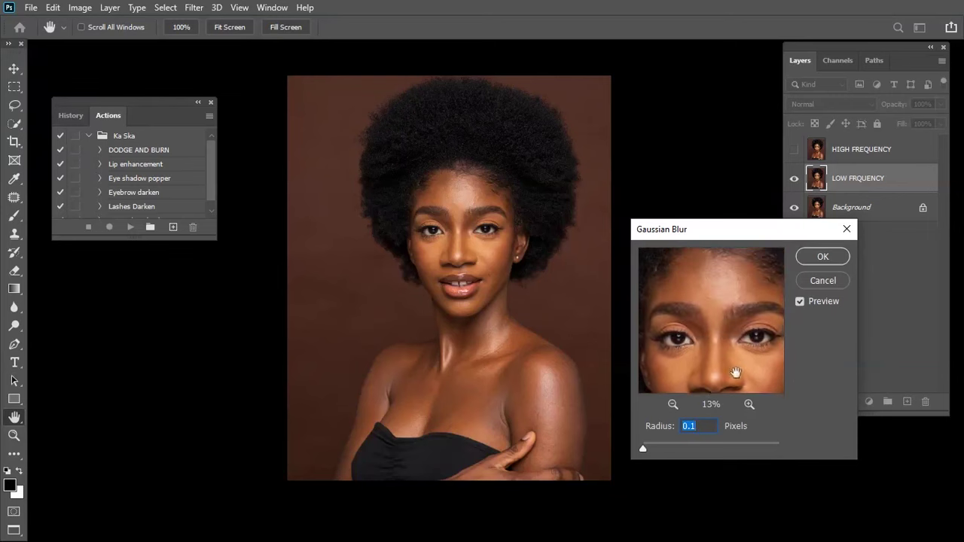
{"action": "left_click", "coordinate": [749, 405]}
{"action": "left_click", "coordinate": [749, 405]}
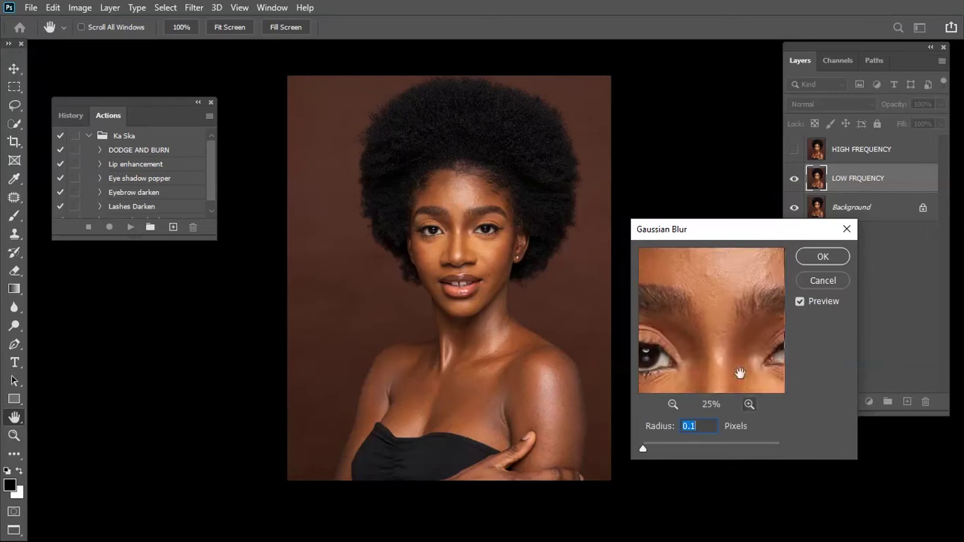
{"action": "left_click_drag", "start_coordinate": [680, 330], "coordinate": [734, 317]}
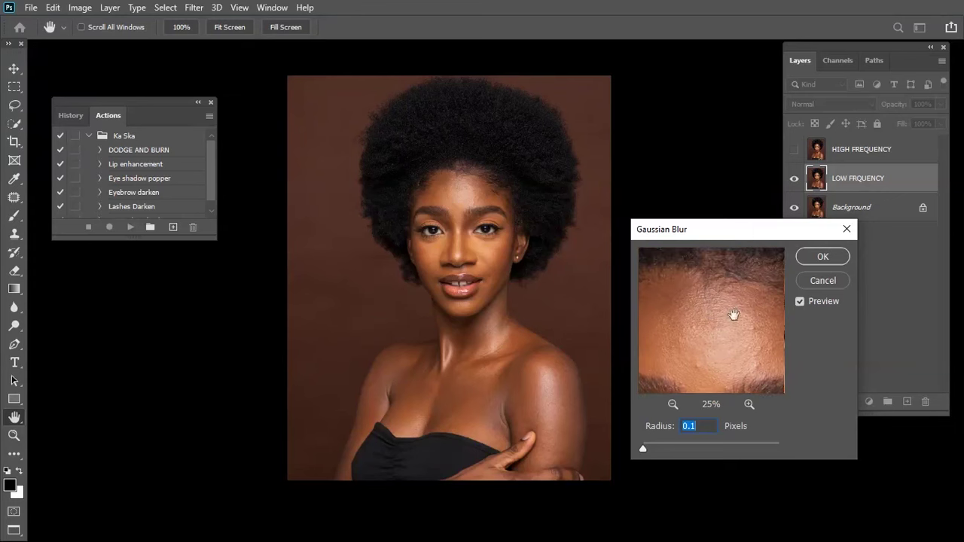
{"action": "left_click", "coordinate": [673, 405]}
{"action": "left_click", "coordinate": [673, 405]}
{"action": "left_click", "coordinate": [673, 404]}
{"action": "left_click", "coordinate": [754, 405]}
{"action": "left_click", "coordinate": [753, 405]}
{"action": "left_click", "coordinate": [753, 405]}
{"action": "left_click", "coordinate": [754, 406]}
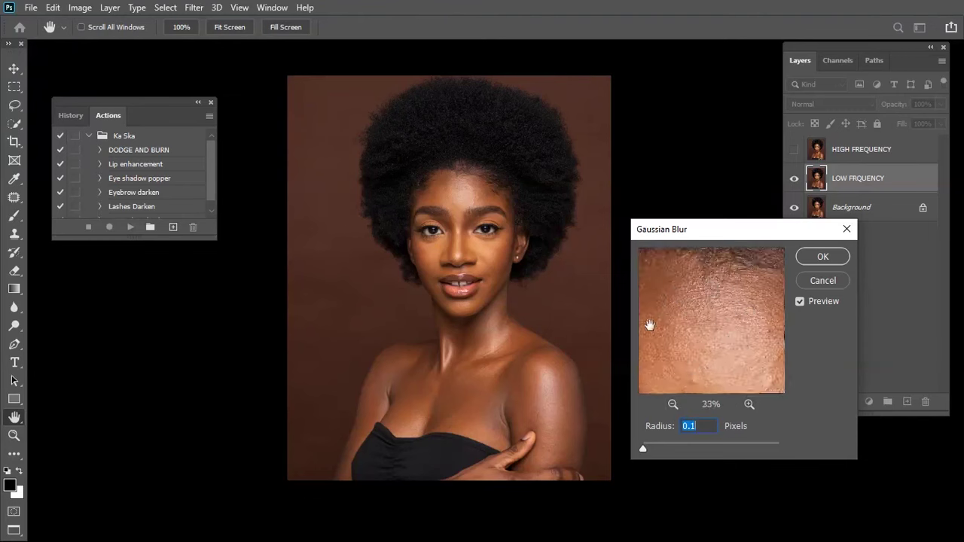
{"action": "mouse_move", "coordinate": [699, 347]}
{"action": "left_mouse_down"}
{"action": "mouse_move", "coordinate": [738, 324]}
{"action": "mouse_move", "coordinate": [717, 339]}
{"action": "mouse_move", "coordinate": [685, 336]}
{"action": "left_mouse_up"}
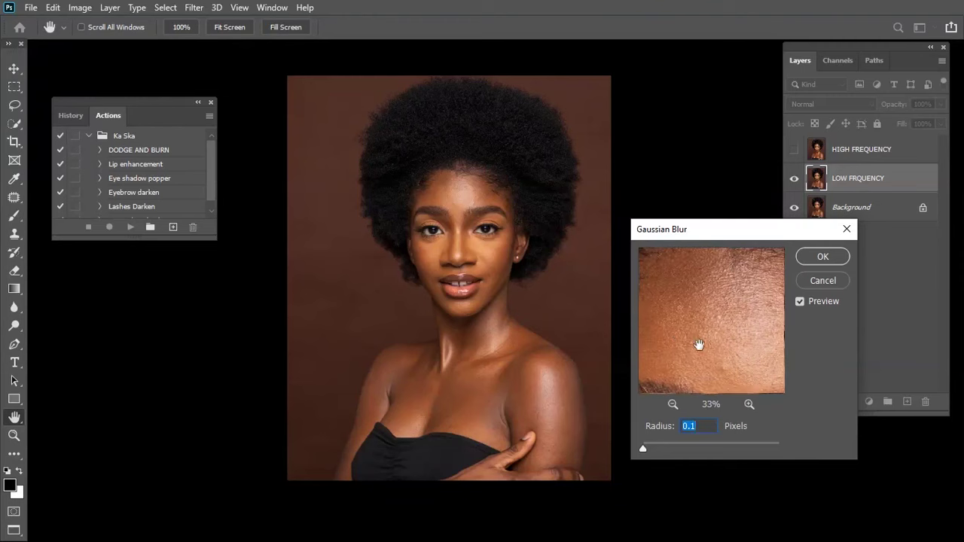
{"action": "left_click", "coordinate": [750, 404]}
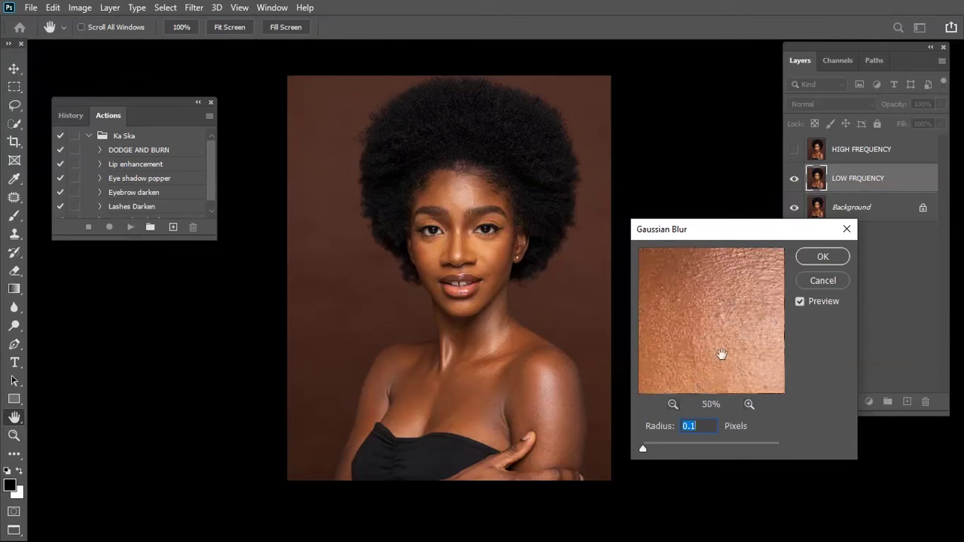
{"action": "left_click", "coordinate": [673, 404]}
{"action": "left_click_drag", "start_coordinate": [708, 341], "coordinate": [743, 329]}
Raise the blur radius gradually to 6.2 pixels and apply the blur.
{"action": "left_click_drag", "start_coordinate": [643, 449], "coordinate": [668, 454]}
{"action": "left_click_drag", "start_coordinate": [695, 379], "coordinate": [728, 319]}
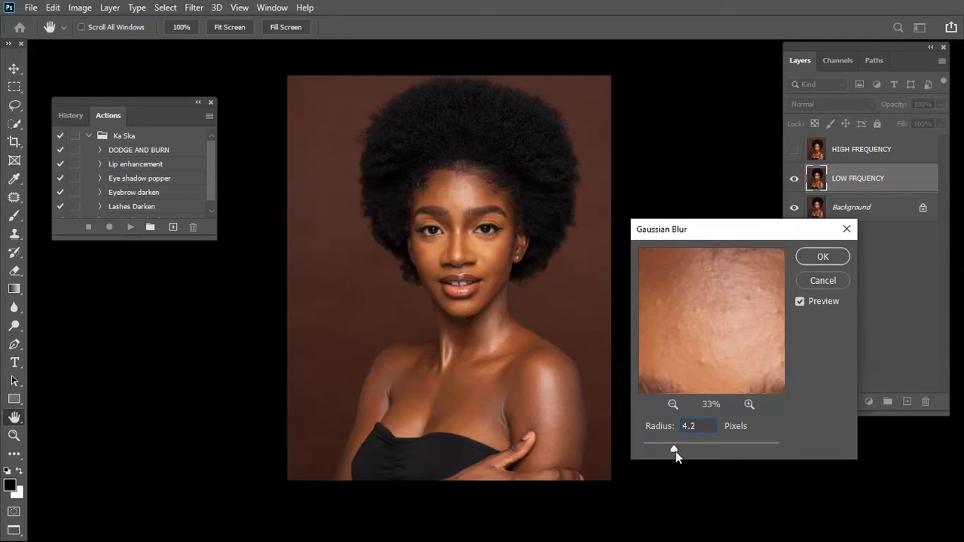
{"action": "left_click_drag", "start_coordinate": [677, 452], "coordinate": [680, 452]}
{"action": "left_click_drag", "start_coordinate": [700, 338], "coordinate": [713, 346]}
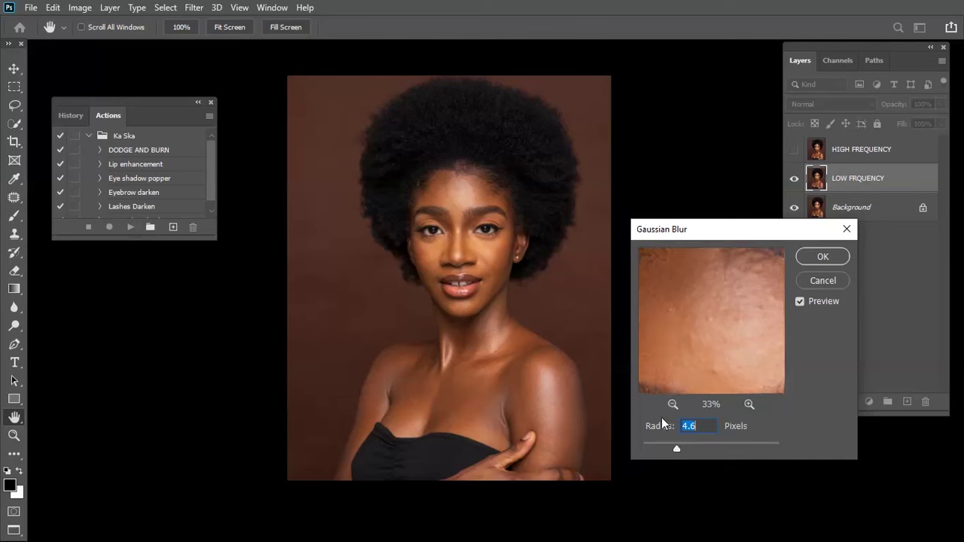
{"action": "left_click_drag", "start_coordinate": [686, 366], "coordinate": [672, 476]}
{"action": "left_click_drag", "start_coordinate": [676, 447], "coordinate": [682, 449]}
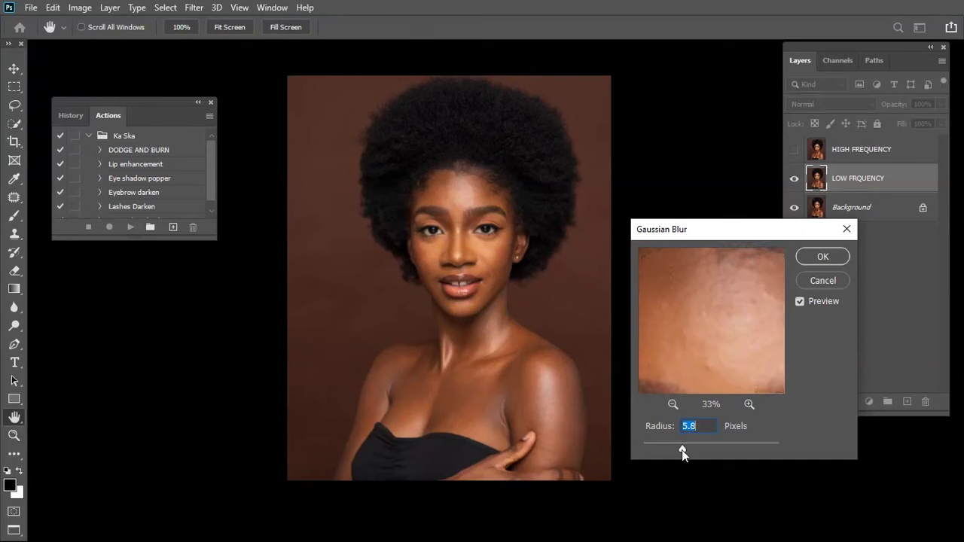
{"action": "left_click_drag", "start_coordinate": [684, 448], "coordinate": [685, 446]}
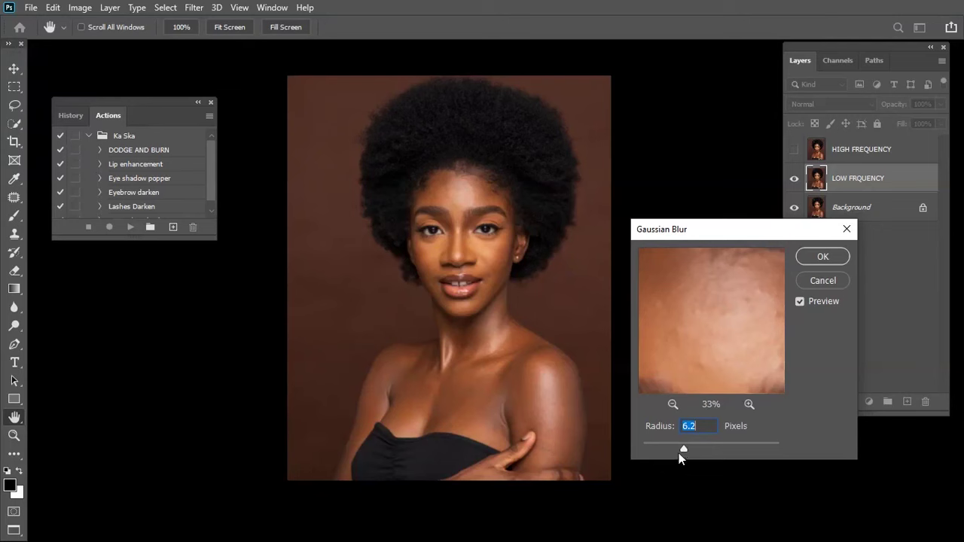
{"action": "left_click_drag", "start_coordinate": [714, 383], "coordinate": [689, 370]}
{"action": "left_click", "coordinate": [673, 404]}
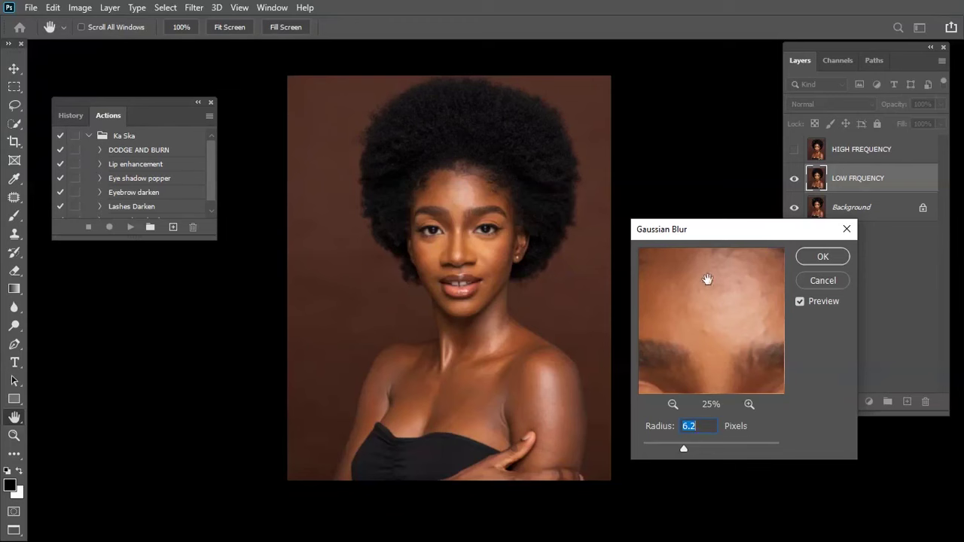
{"action": "left_click", "coordinate": [823, 257]}
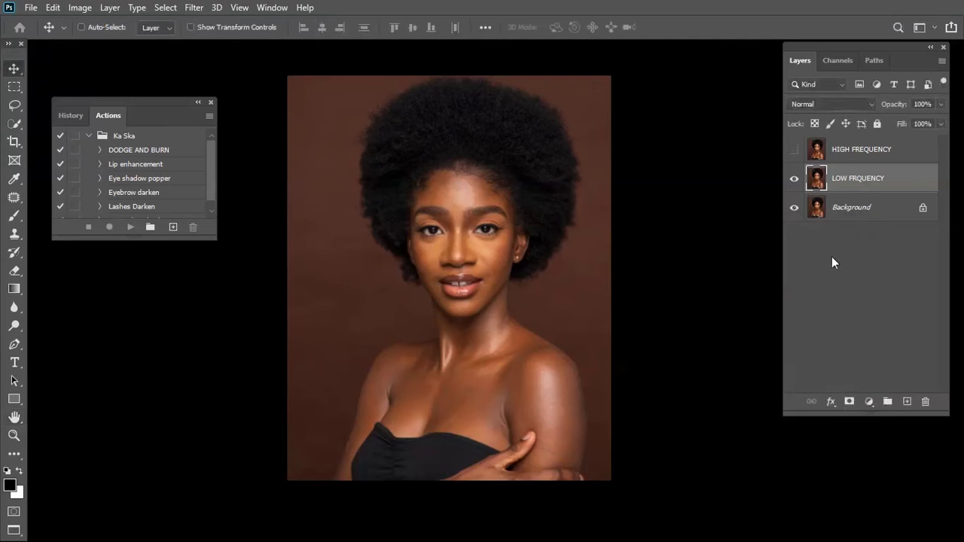
Select HIGH FREQUENCY, turn its visibility back on, and open the Image menu.
{"action": "left_click", "coordinate": [868, 154]}
{"action": "left_click", "coordinate": [797, 152]}
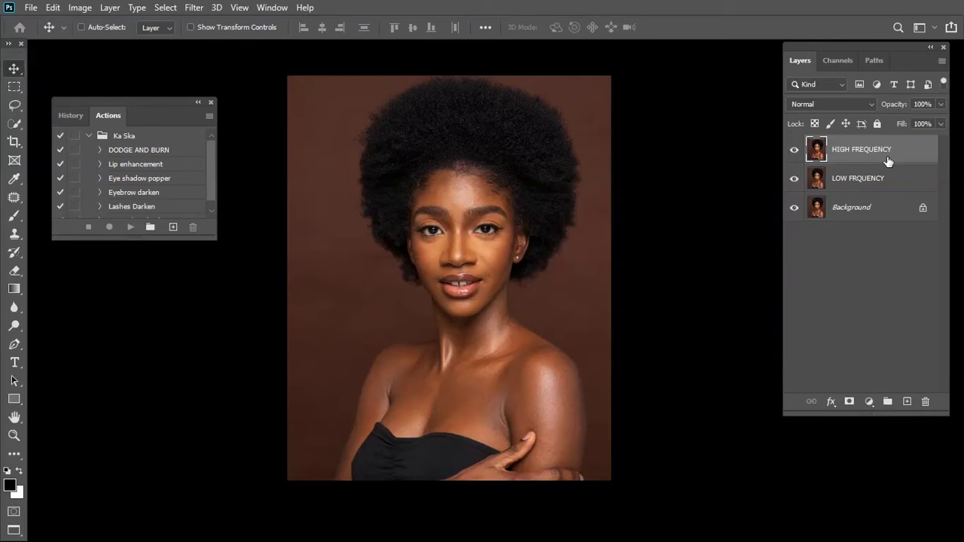
{"action": "left_click", "coordinate": [79, 8]}
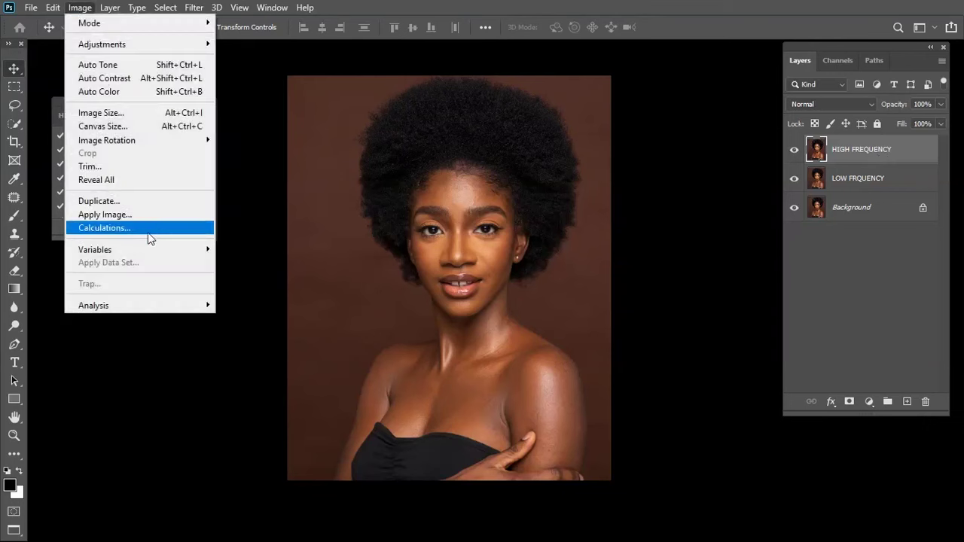
Open Apply Image on HIGH FREQUENCY and choose LOW FRQUENCY as the source layer.
{"action": "left_click", "coordinate": [104, 215]}
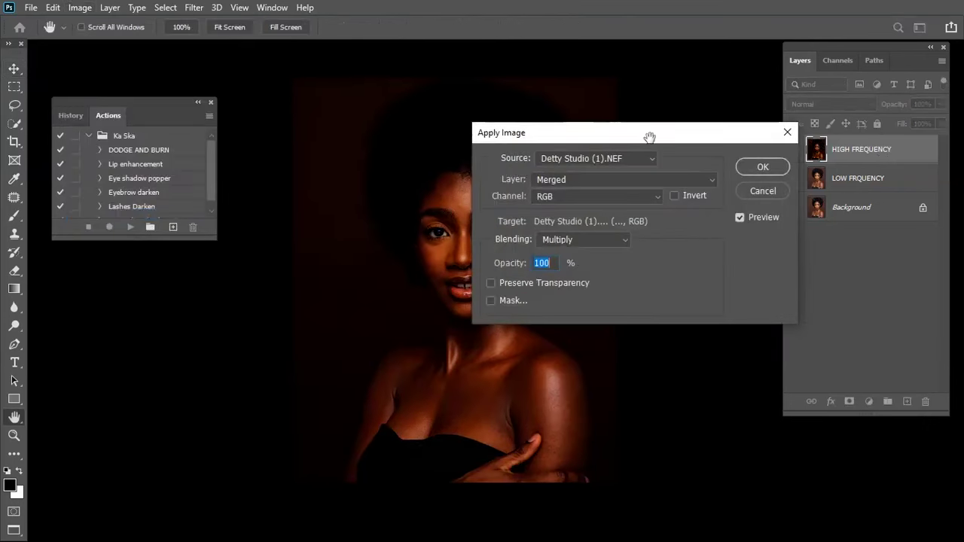
{"action": "left_click_drag", "start_coordinate": [339, 214], "coordinate": [414, 243]}
{"action": "left_click_drag", "start_coordinate": [437, 334], "coordinate": [334, 260]}
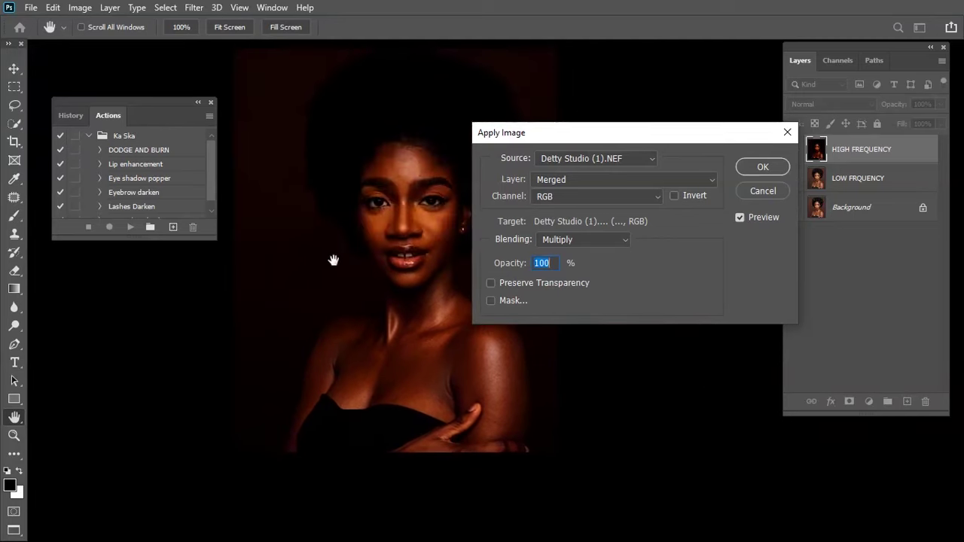
{"action": "left_click_drag", "start_coordinate": [547, 133], "coordinate": [605, 153]}
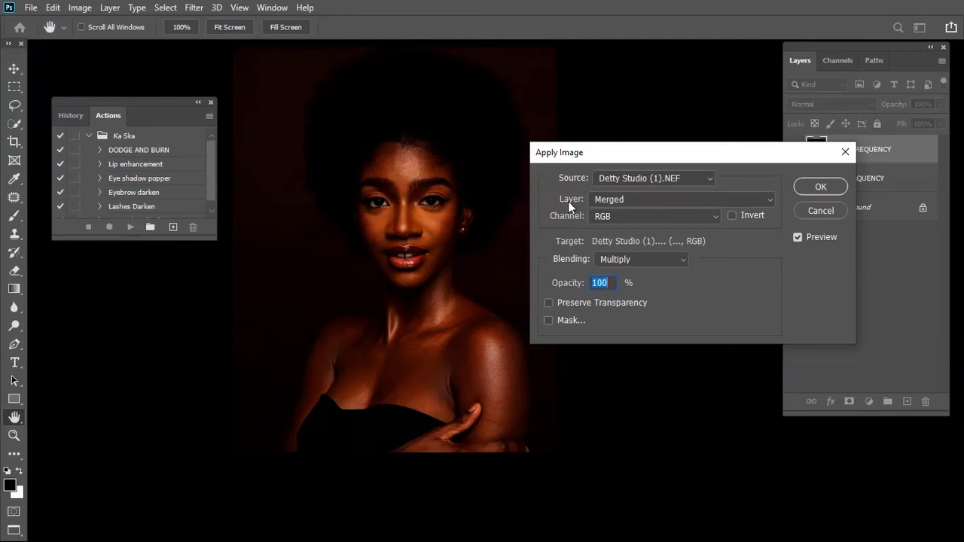
{"action": "left_click", "coordinate": [634, 200]}
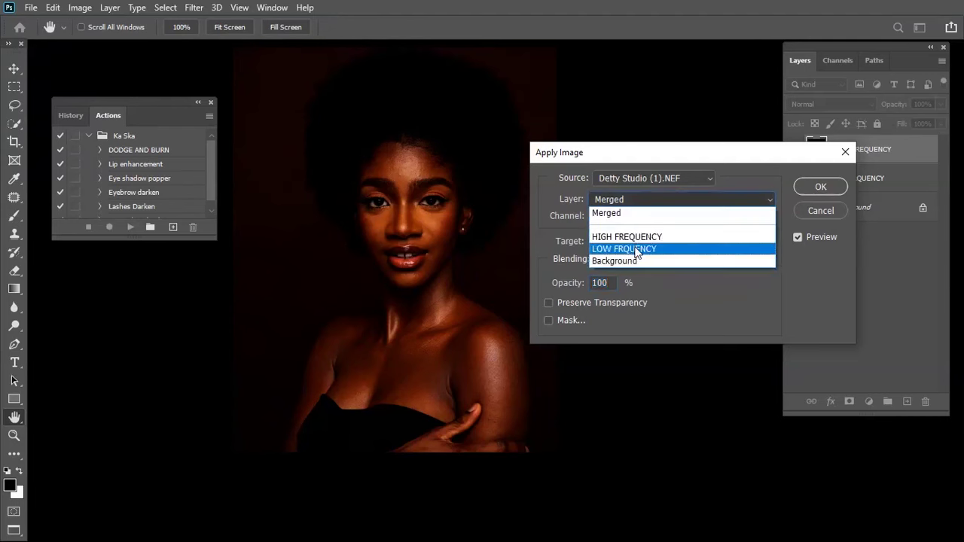
{"action": "left_click", "coordinate": [635, 249]}
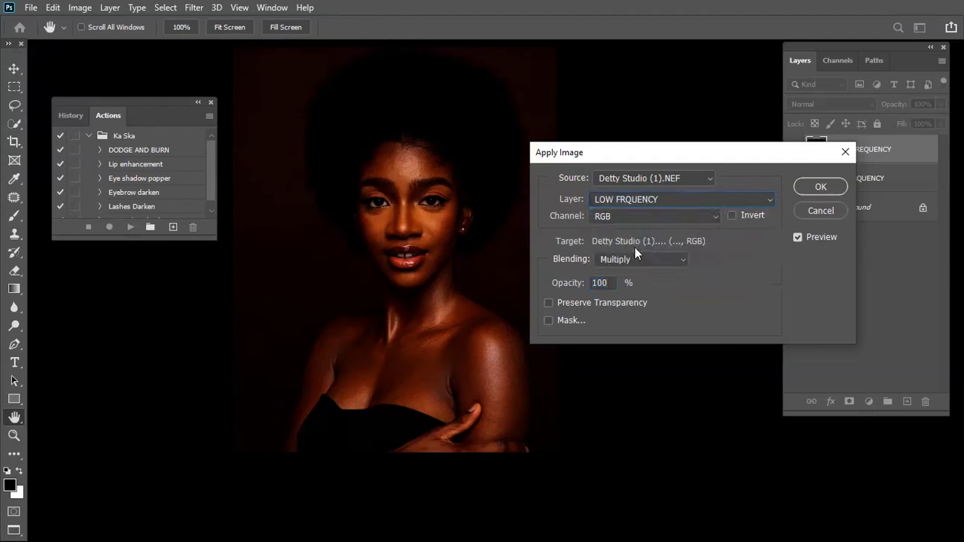
{"action": "left_click", "coordinate": [660, 201]}
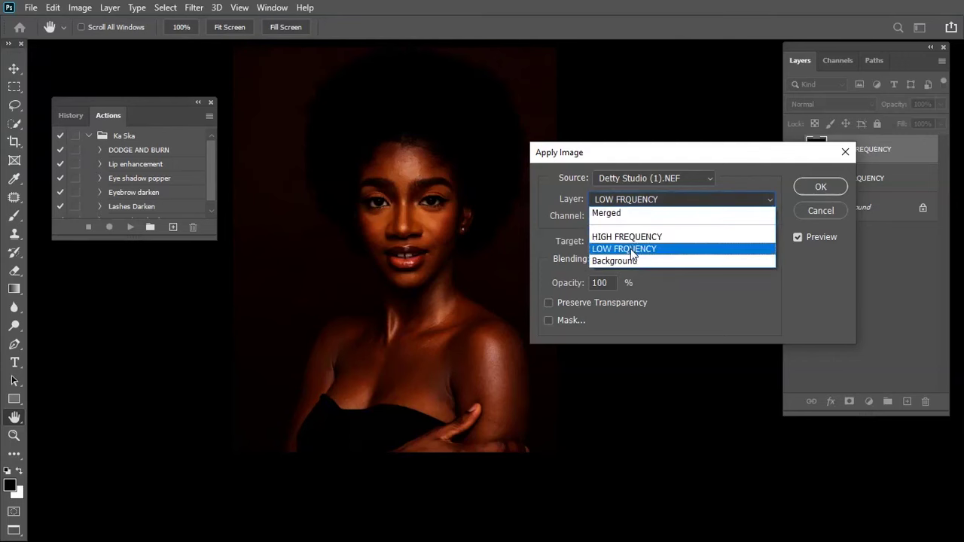
{"action": "left_click", "coordinate": [631, 248]}
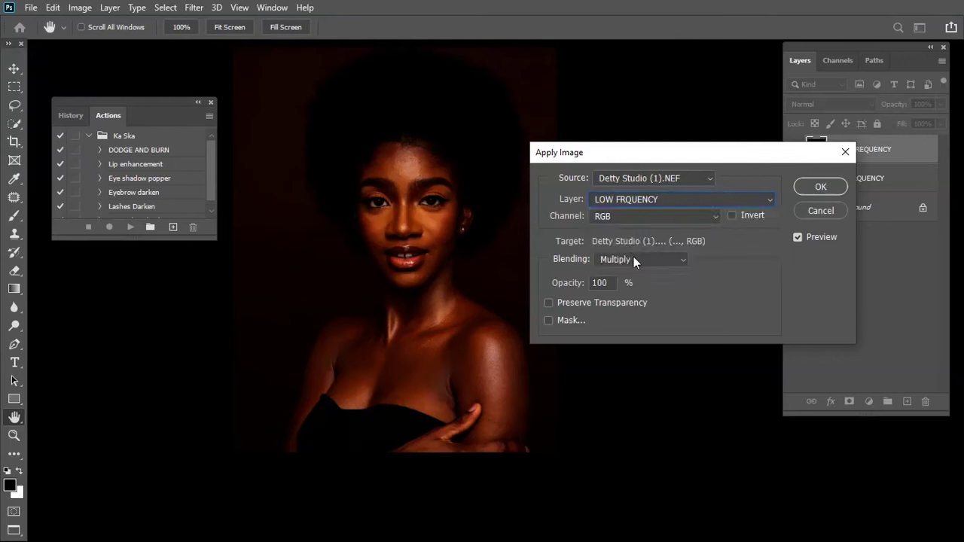
{"action": "left_click_drag", "start_coordinate": [656, 162], "coordinate": [618, 131]}
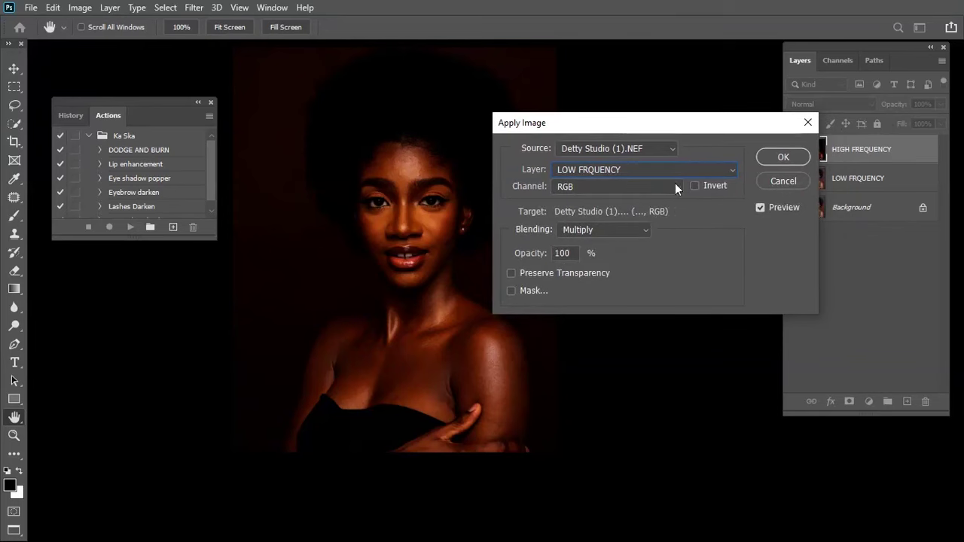
Set blending to Add with scale 2 and offset 0, invert the source, and confirm.
{"action": "left_click", "coordinate": [572, 231]}
{"action": "left_click", "coordinate": [570, 437]}
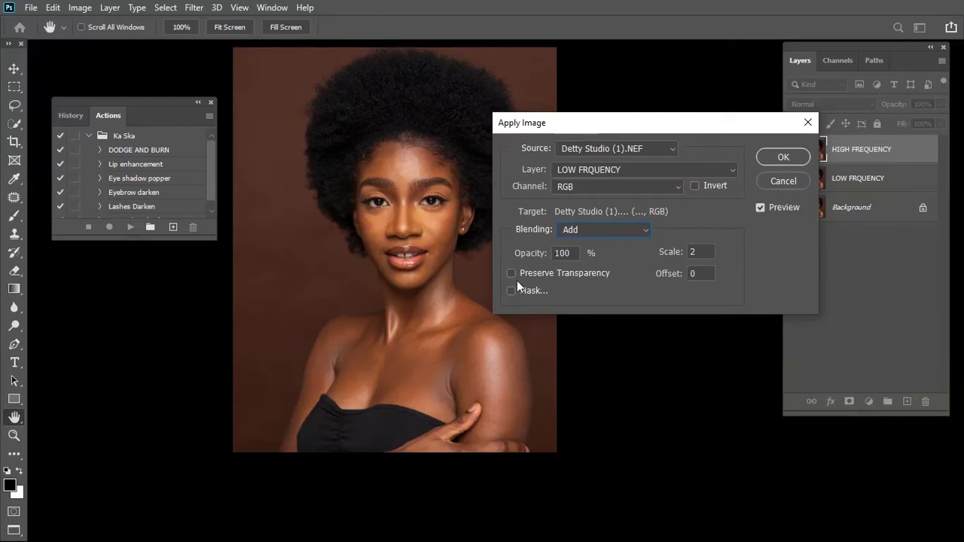
{"action": "left_click", "coordinate": [697, 188]}
{"action": "left_click_drag", "start_coordinate": [665, 129], "coordinate": [628, 150]}
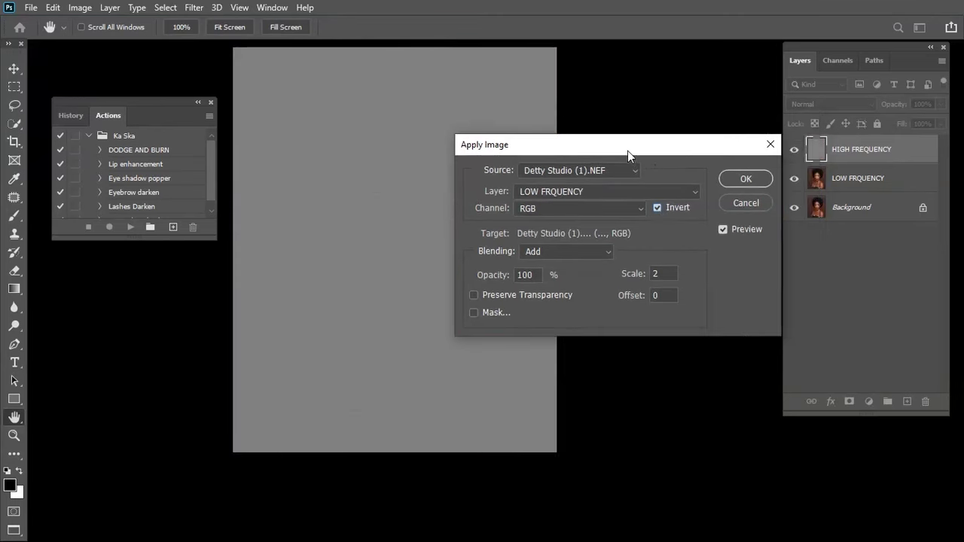
{"action": "left_click", "coordinate": [745, 181]}
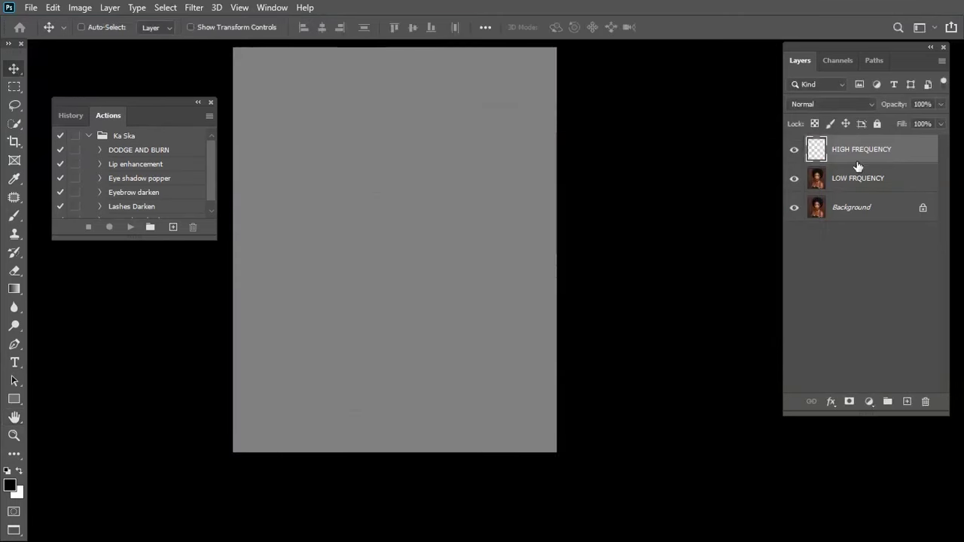
Blend HIGH FREQUENCY in Linear Light and duplicate it as HIGH FREQUENCY copy.
{"action": "left_click", "coordinate": [804, 105]}
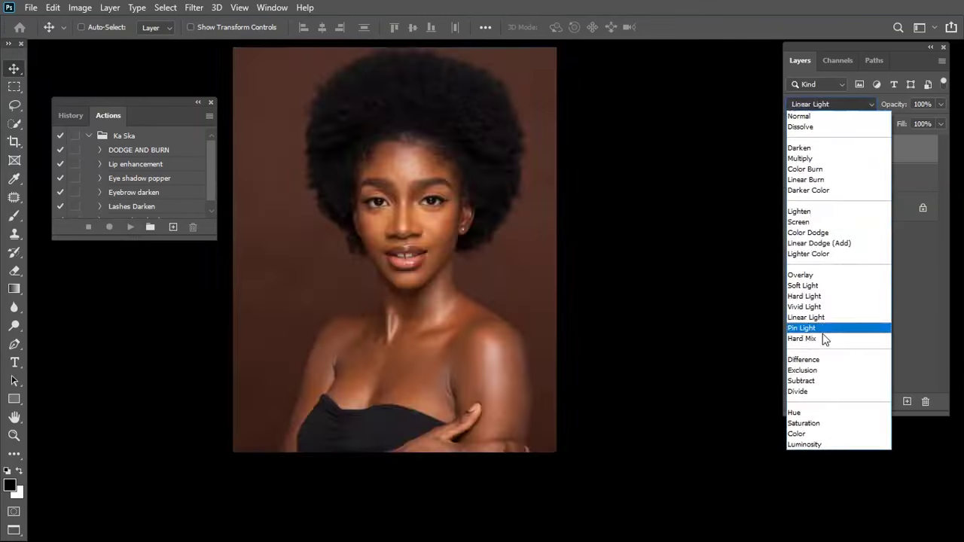
{"action": "left_click", "coordinate": [826, 318]}
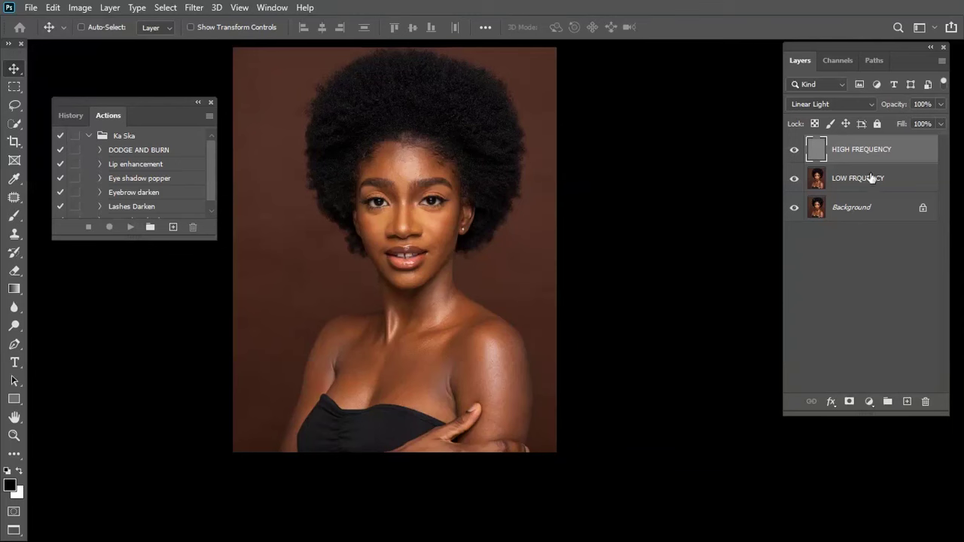
{"action": "left_click_drag", "start_coordinate": [870, 158], "coordinate": [910, 401]}
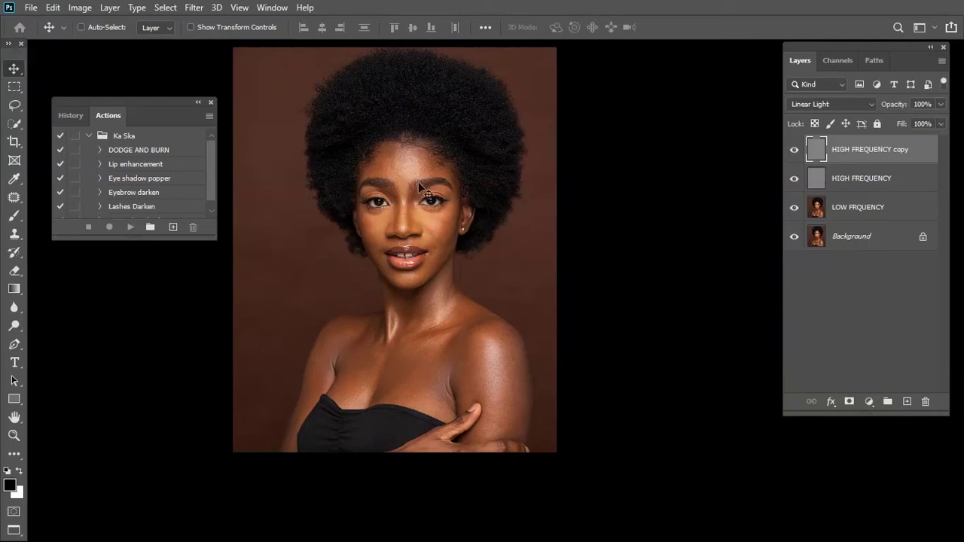
Zoom in around the eyes and toggle HIGH FREQUENCY copy on and off to compare.
{"action": "key", "text": "z"}
{"action": "left_click_drag", "start_coordinate": [422, 189], "coordinate": [466, 200]}
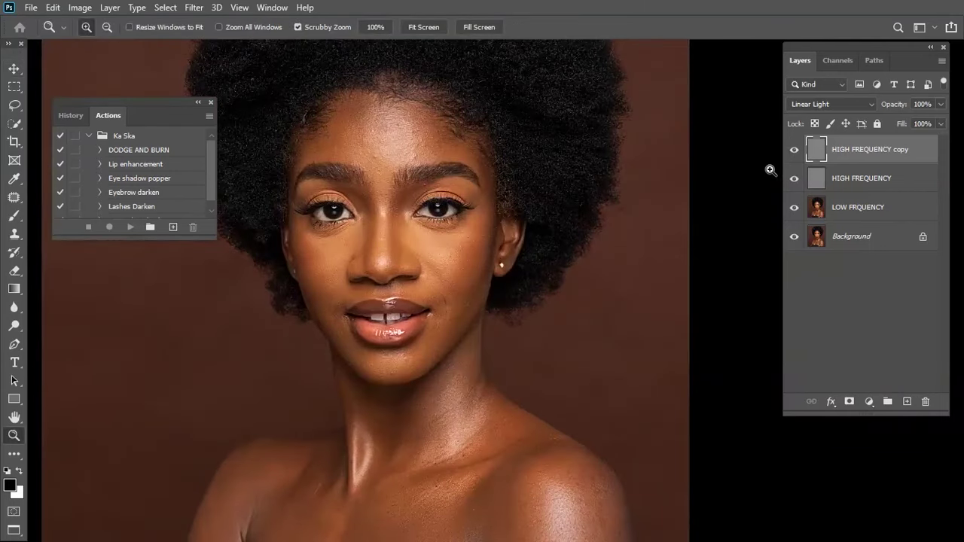
{"action": "left_click", "coordinate": [795, 150]}
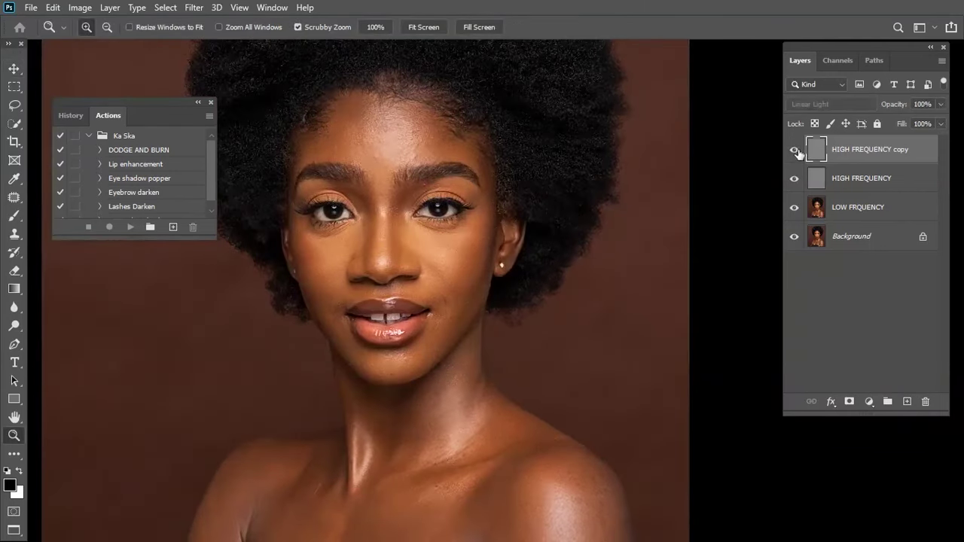
{"action": "left_click", "coordinate": [795, 150]}
{"action": "left_click", "coordinate": [795, 150]}
{"action": "left_click", "coordinate": [795, 150]}
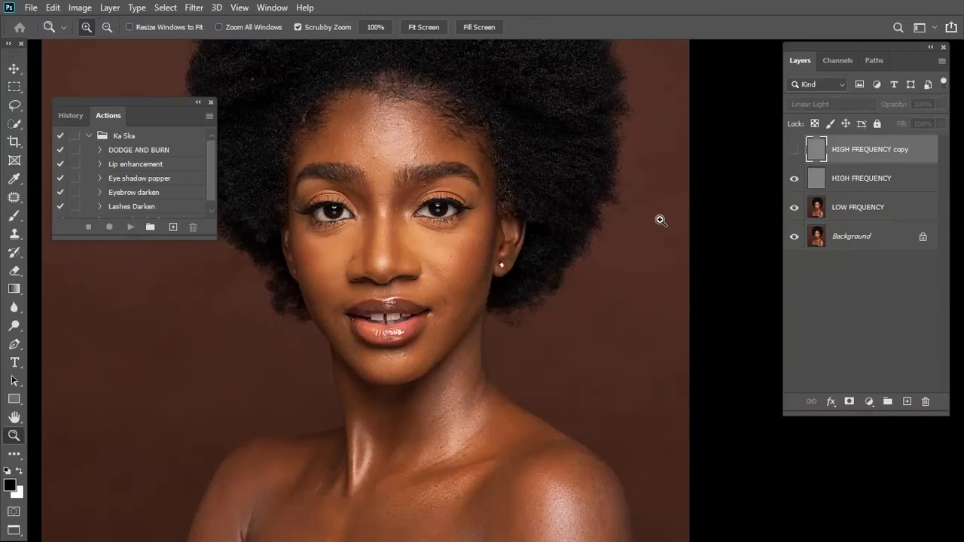
{"action": "key", "text": "ctrl+minus"}
{"action": "left_click", "coordinate": [795, 150]}
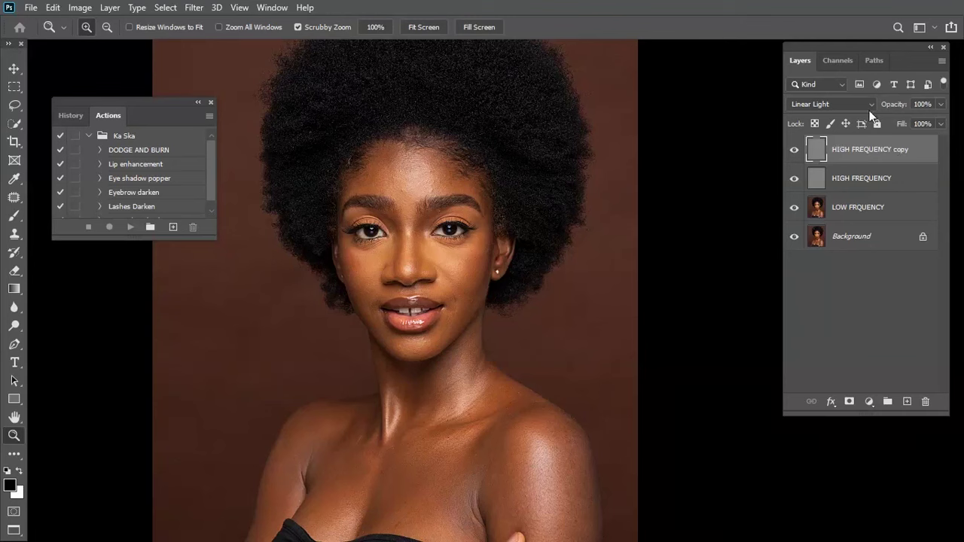
Set HIGH FREQUENCY copy to Normal blending and bring up its layer options.
{"action": "left_click", "coordinate": [805, 101]}
{"action": "left_click", "coordinate": [813, 115]}
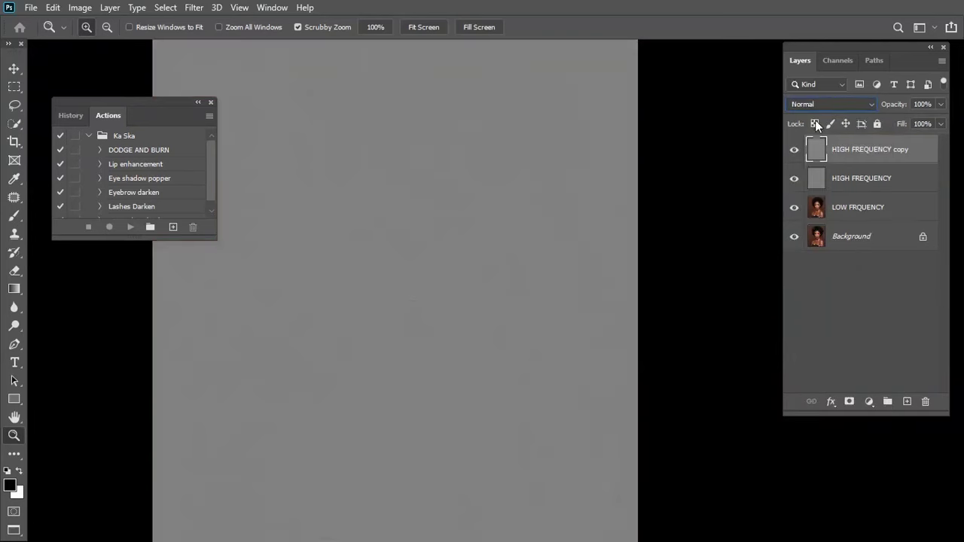
{"action": "right_click", "coordinate": [853, 161]}
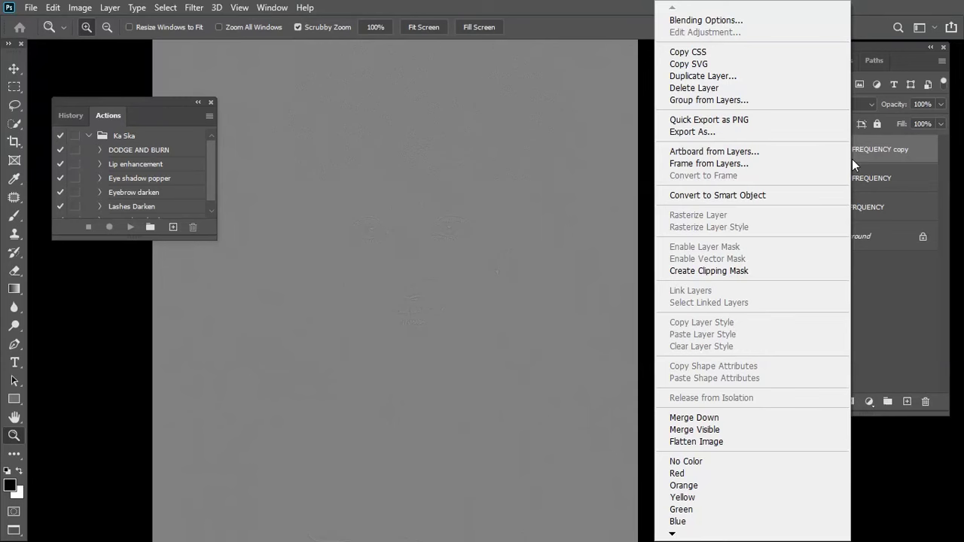
Clip HIGH FREQUENCY copy to HIGH FREQUENCY and duplicate the LOW FRQUENCY layer.
{"action": "left_click", "coordinate": [740, 270]}
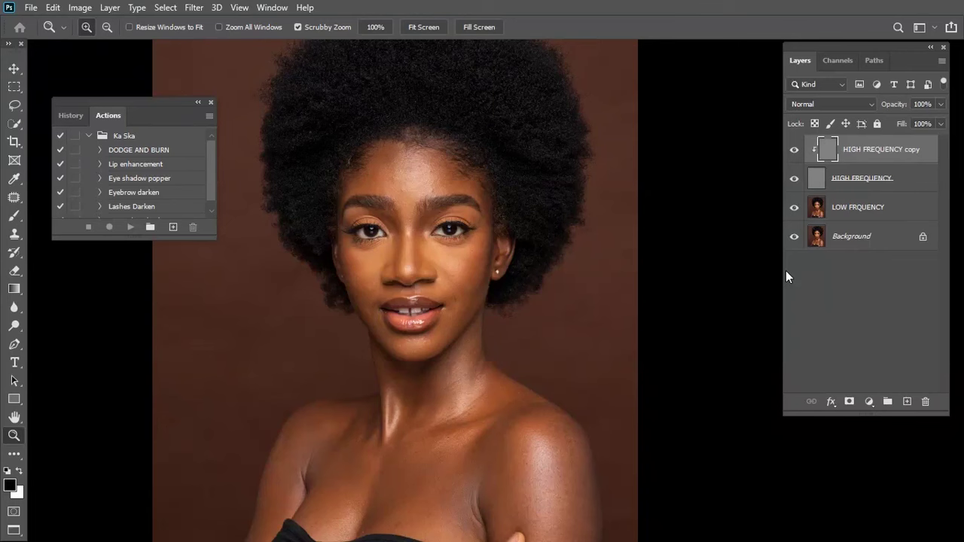
{"action": "left_click", "coordinate": [886, 217]}
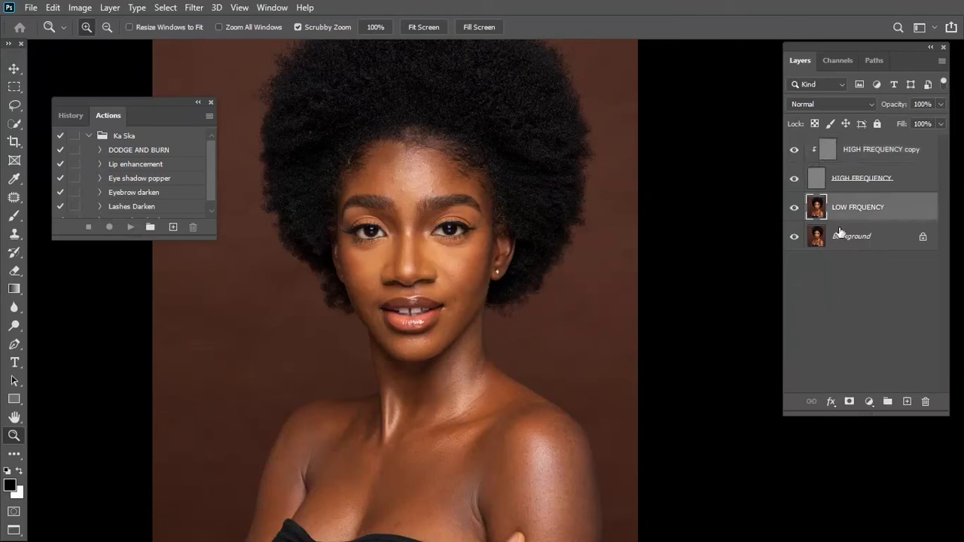
{"action": "left_click_drag", "start_coordinate": [865, 211], "coordinate": [907, 401]}
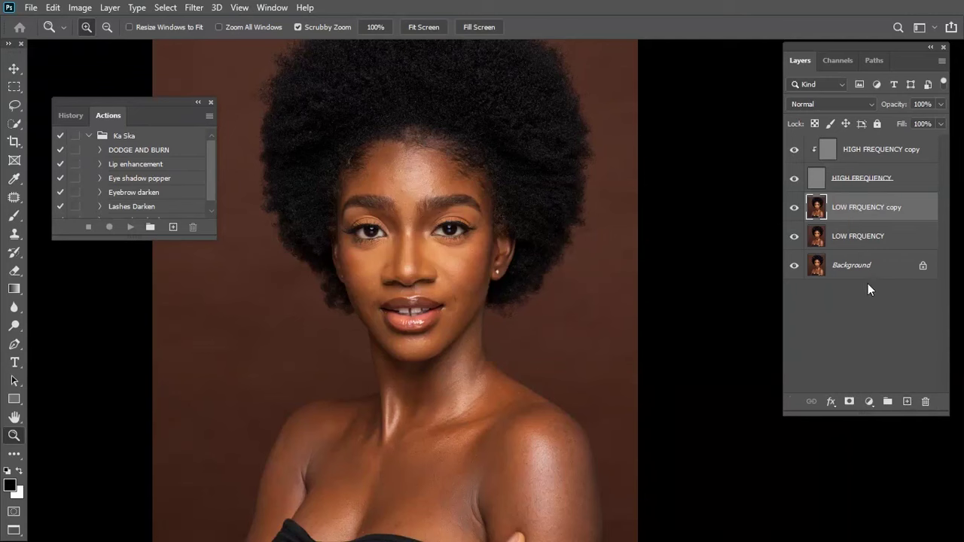
Select LOW FRQUENCY copy, reposition it in the layer stack, and add LOW FRQUENCY to the selection.
{"action": "left_click", "coordinate": [880, 240]}
{"action": "left_click", "coordinate": [892, 184]}
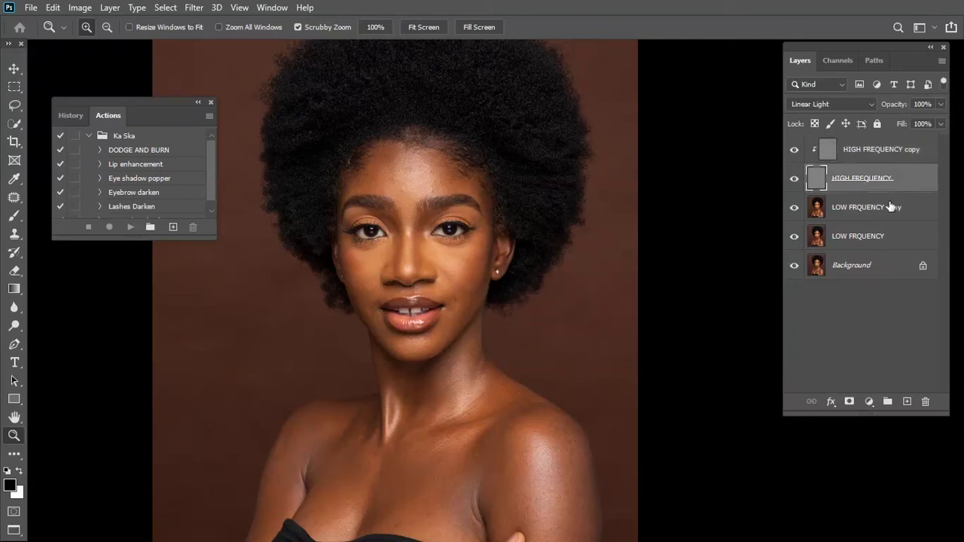
{"action": "left_click", "coordinate": [888, 235]}
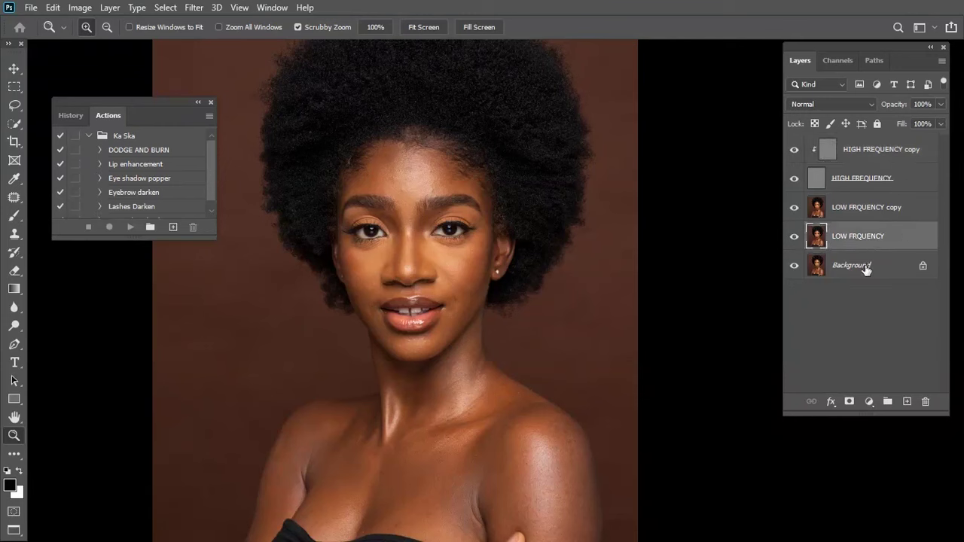
{"action": "left_click", "coordinate": [892, 183]}
{"action": "left_click", "coordinate": [883, 210]}
{"action": "left_click", "coordinate": [903, 162]}
{"action": "left_click", "coordinate": [887, 213]}
{"action": "left_click", "coordinate": [898, 165]}
{"action": "left_click", "coordinate": [898, 207]}
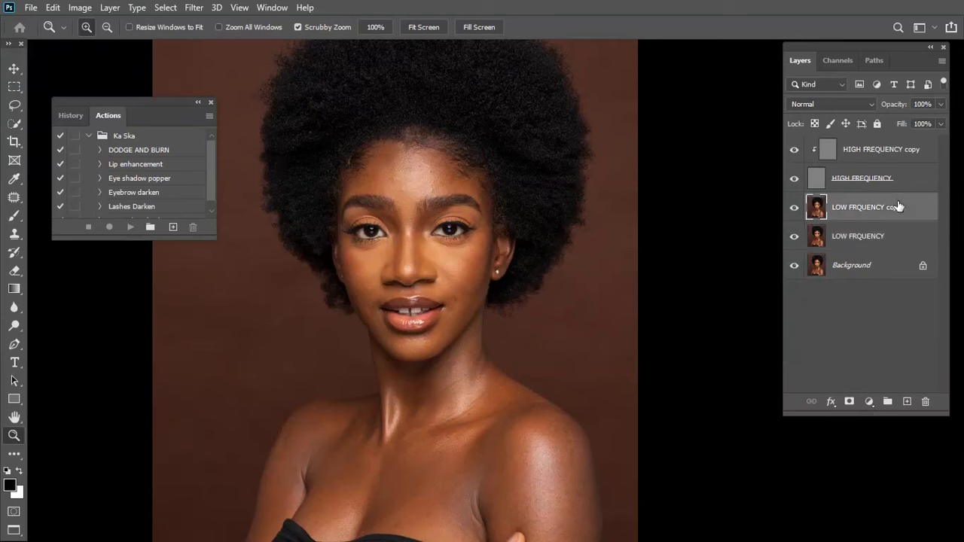
{"action": "left_click_drag", "start_coordinate": [899, 207], "coordinate": [902, 308]}
{"action": "left_click", "coordinate": [854, 238], "text": "shift"}
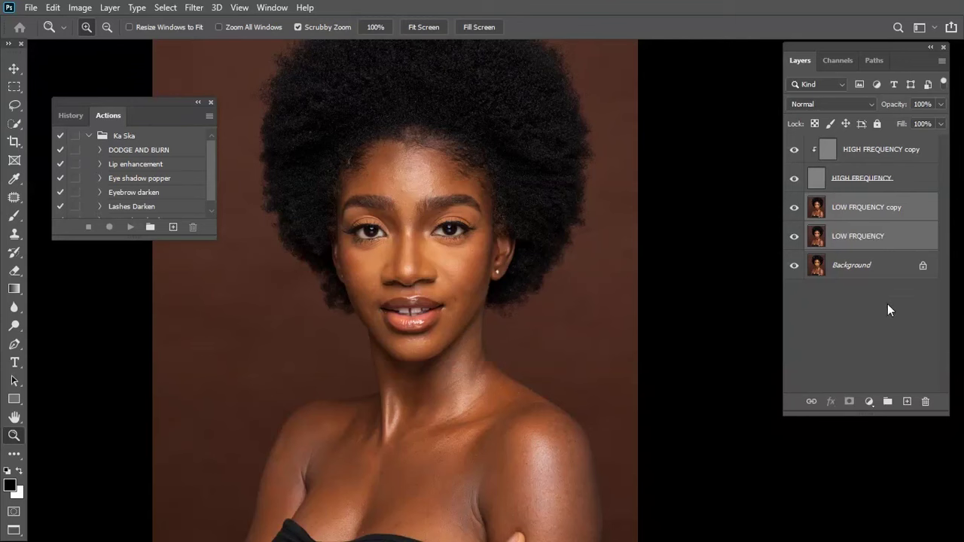
Select all four frequency layers and put them into a new layer group.
{"action": "left_click_drag", "start_coordinate": [884, 241], "coordinate": [904, 178]}
{"action": "left_click", "coordinate": [905, 179], "text": "shift"}
{"action": "left_click", "coordinate": [918, 157], "text": "shift"}
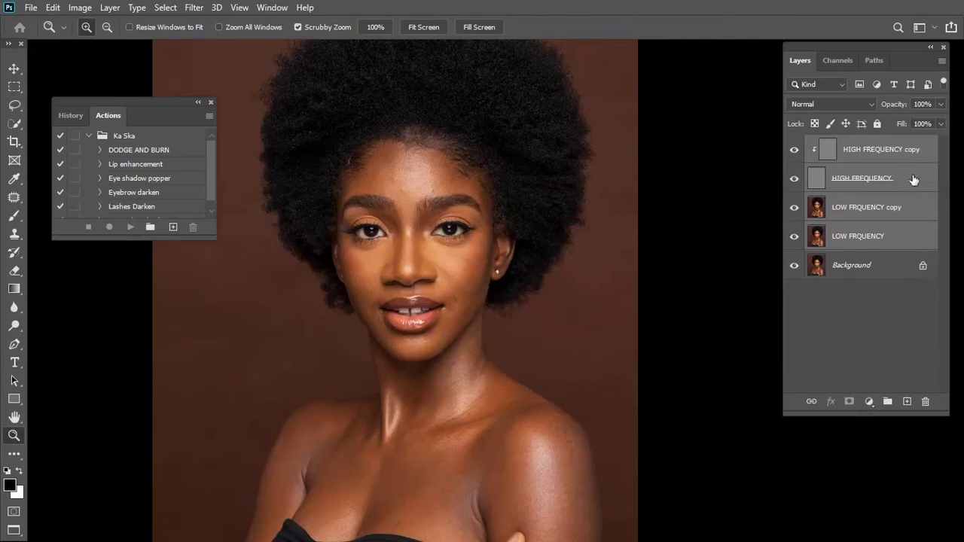
{"action": "left_click_drag", "start_coordinate": [912, 177], "coordinate": [888, 401]}
Rename the group to 'FREQUENCY SEPARATION' and expand it.
{"action": "double_click", "coordinate": [847, 144]}
{"action": "type", "text": "FR"}
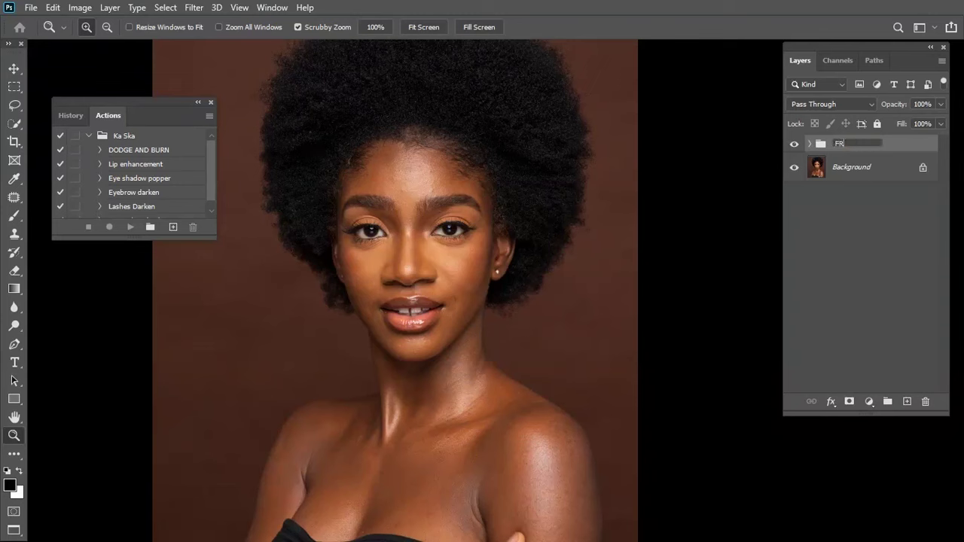
{"action": "type", "text": "EQUENCY SEPARATION"}
{"action": "key", "text": "Return"}
{"action": "left_click", "coordinate": [808, 144]}
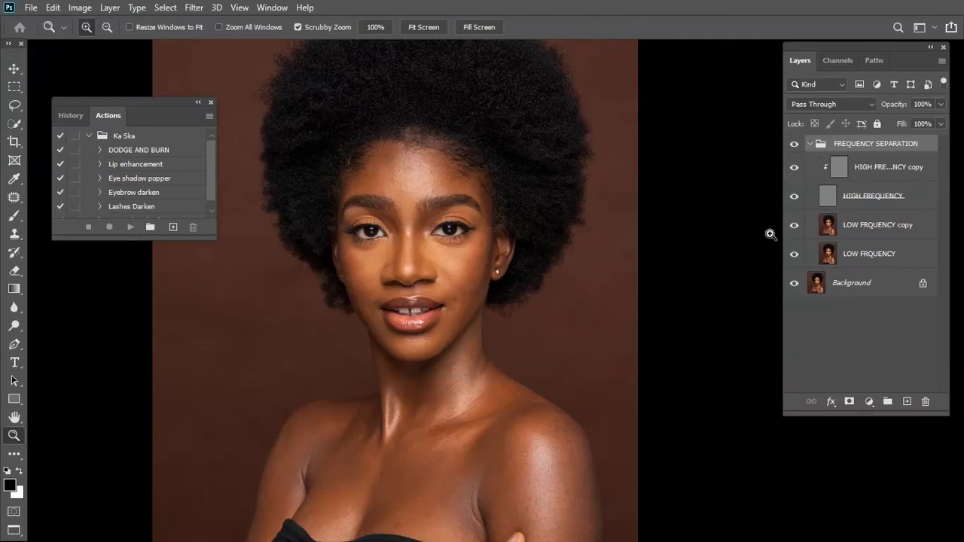
Save the portrait as Detty Studio (1).psd in PSD format, replacing the existing file.
{"action": "left_click", "coordinate": [32, 8]}
{"action": "left_click", "coordinate": [96, 177]}
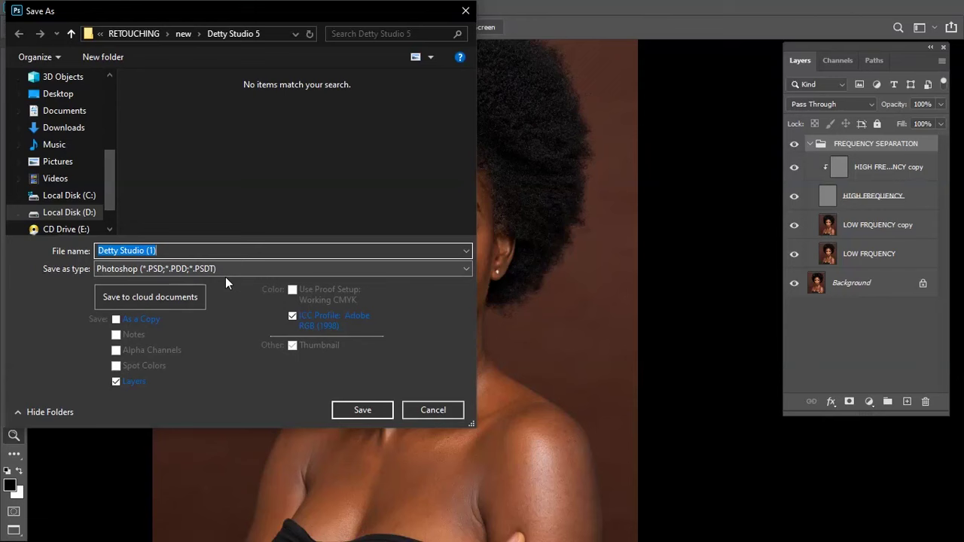
{"action": "left_click", "coordinate": [357, 408]}
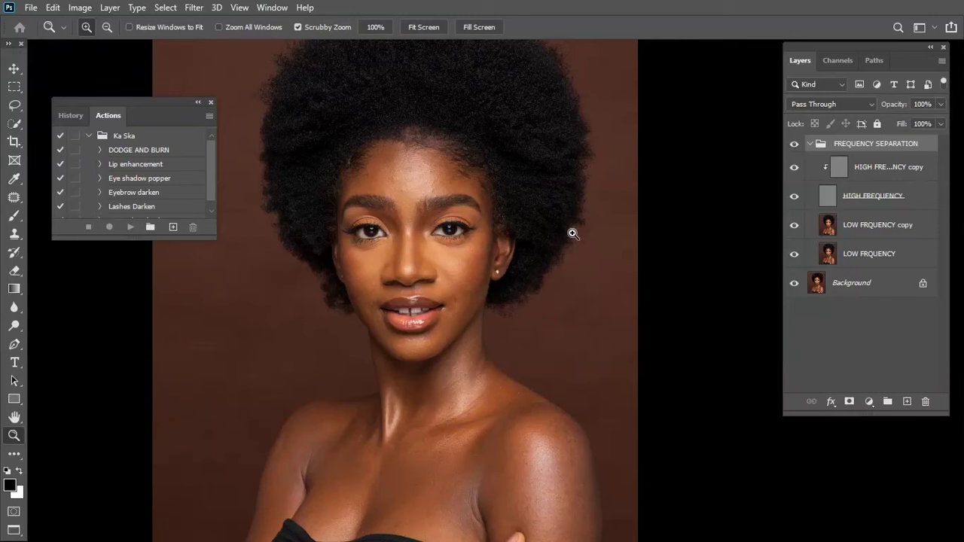
{"action": "key", "text": "ctrl+shift+s"}
{"action": "left_click", "coordinate": [364, 409]}
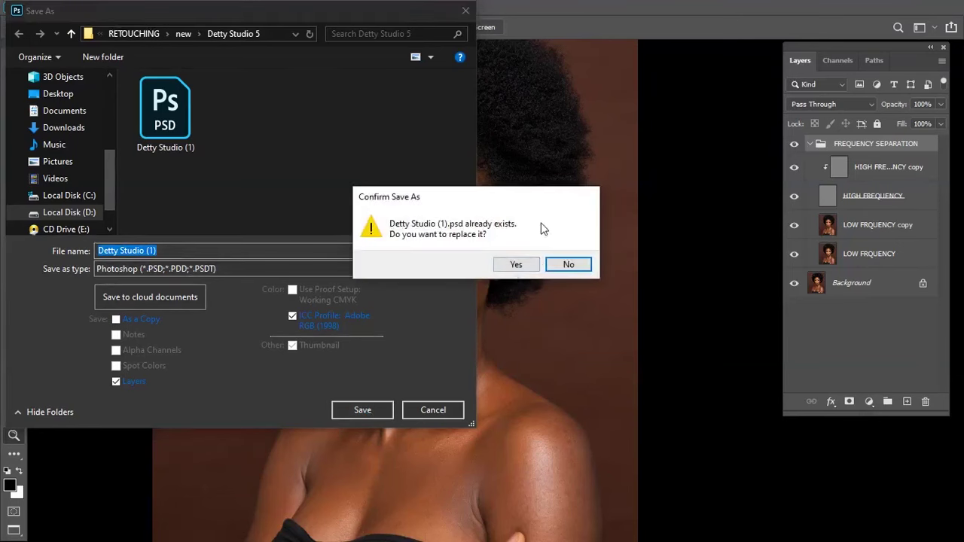
{"action": "left_click", "coordinate": [516, 264]}
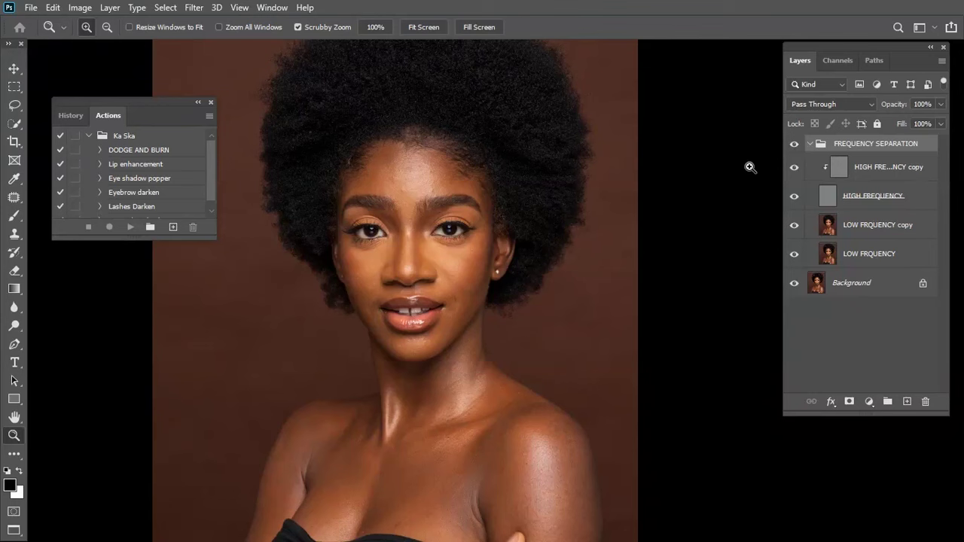
{"action": "left_click", "coordinate": [889, 224]}
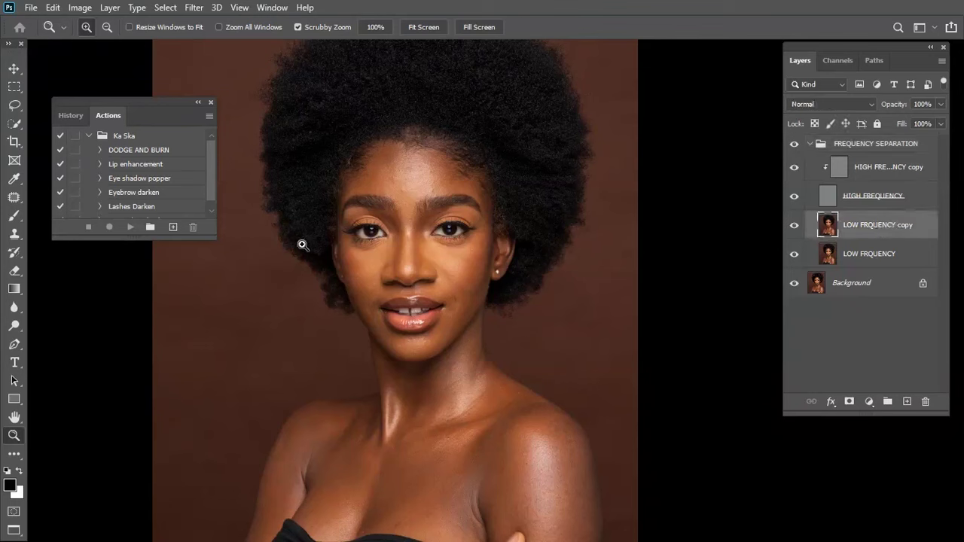
{"action": "scroll", "coordinate": [510, 430], "scroll_direction": "down", "scroll_amount": 3}
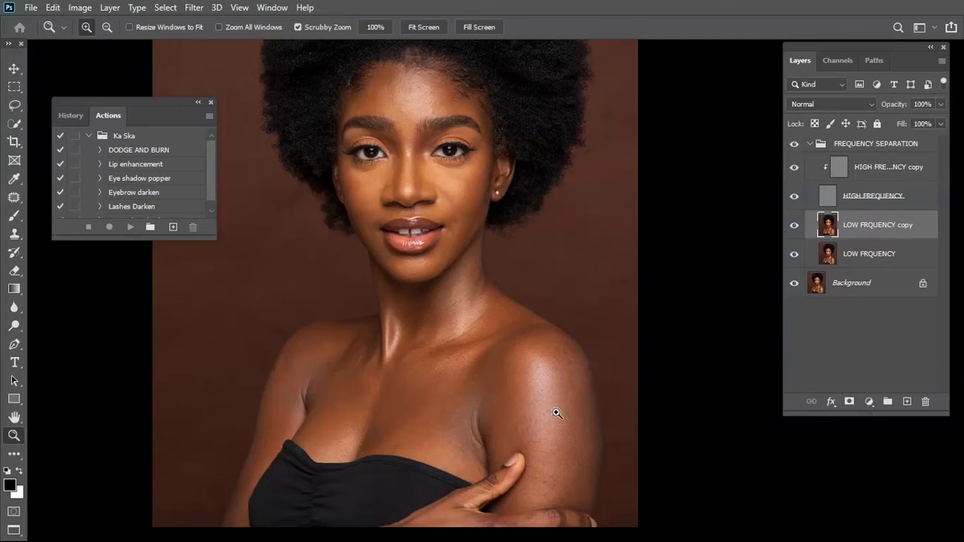
{"action": "scroll", "coordinate": [450, 256], "scroll_direction": "up", "scroll_amount": 2}
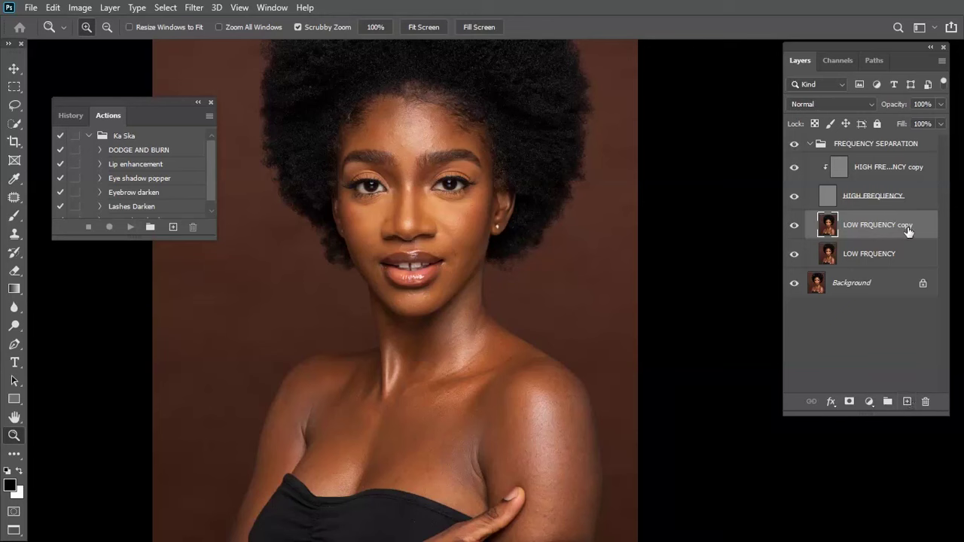
Add an empty layer named COLOR MATCHING directly above LOW FRQUENCY copy.
{"action": "left_click", "coordinate": [883, 199]}
{"action": "left_click", "coordinate": [876, 227]}
{"action": "key", "text": "ctrl+shift+n"}
{"action": "type", "text": "COLOR MATCHING"}
{"action": "key", "text": "Return"}
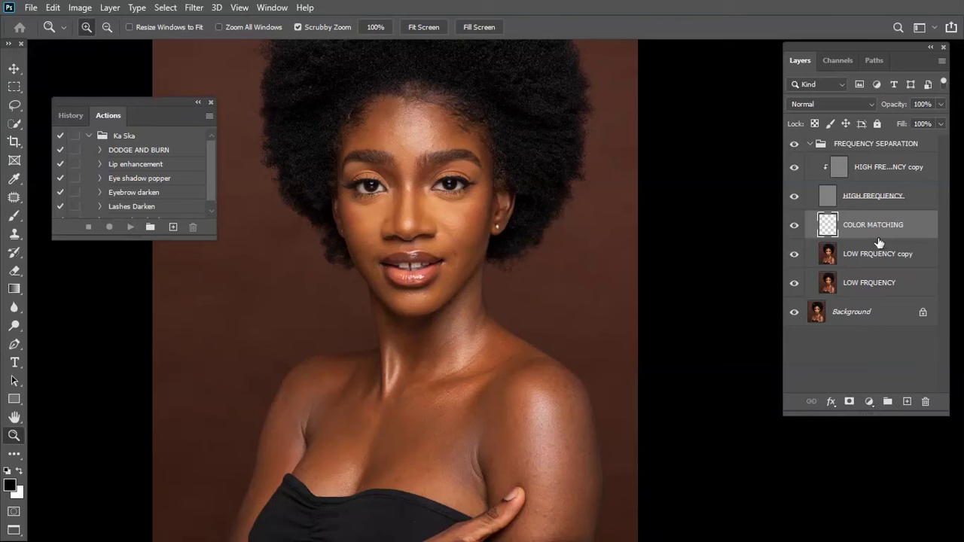
Choose the Brush tool, enlarge it, and sample the face's skin colour.
{"action": "left_click", "coordinate": [14, 223]}
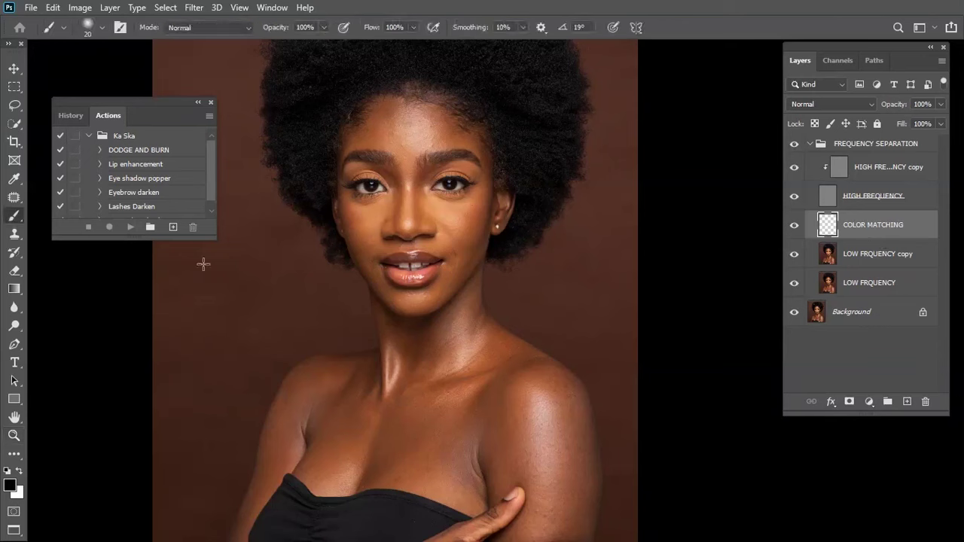
{"action": "scroll", "coordinate": [387, 220], "scroll_direction": "up", "scroll_amount": 5}
{"action": "key", "text": "]"}
{"action": "key", "text": "]"}
{"action": "key", "text": "]"}
{"action": "key", "text": "]"}
{"action": "key", "text": "]"}
{"action": "key", "text": "]"}
{"action": "key", "text": "]"}
{"action": "key", "text": "]"}
{"action": "left_click", "coordinate": [640, 175], "text": "alt"}
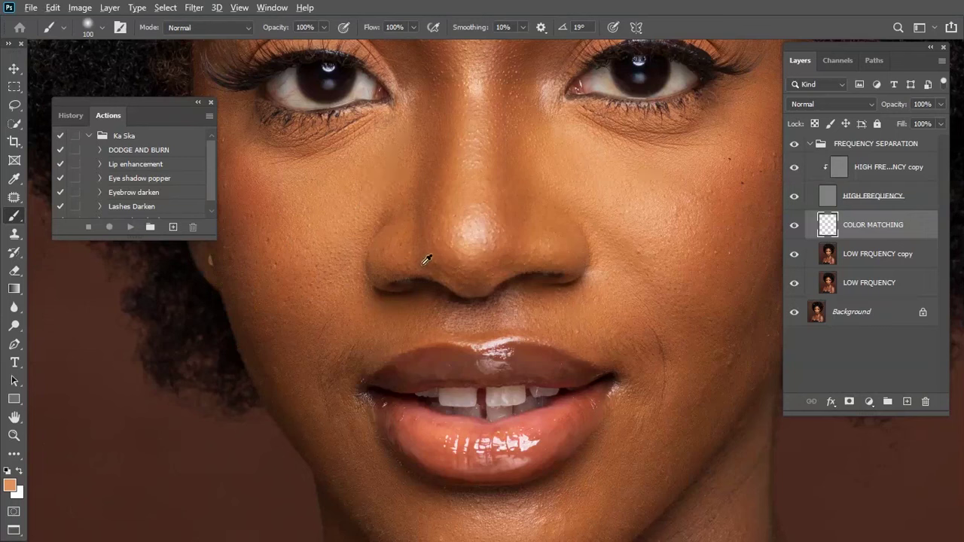
Lower the brush opacity to about 8% with the whole portrait in view.
{"action": "key", "text": "ctrl+0"}
{"action": "left_click", "coordinate": [323, 28]}
{"action": "left_click_drag", "start_coordinate": [328, 43], "coordinate": [264, 44]}
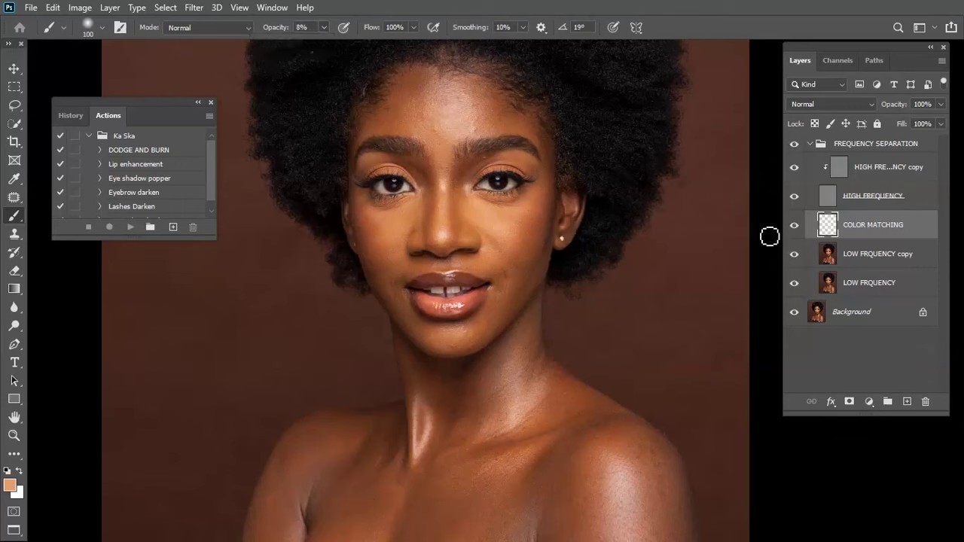
{"action": "left_click", "coordinate": [323, 29]}
Set brush opacity to 10% and the COLOR MATCHING layer blend mode to Color.
{"action": "left_click_drag", "start_coordinate": [323, 43], "coordinate": [325, 43]}
{"action": "key", "text": "shift+alt+c"}
{"action": "key", "text": "bracketright"}
{"action": "key", "text": "bracketright"}
{"action": "key", "text": "bracketright"}
{"action": "key", "text": "bracketright"}
{"action": "key", "text": "bracketright"}
{"action": "key", "text": "bracketright"}
{"action": "key", "text": "ctrl+minus"}
Paint the skin tone over the forehead, eyes, nose, cheeks and chin, resizing the brush.
{"action": "key", "text": "bracketleft"}
{"action": "key", "text": "bracketleft"}
{"action": "key", "text": "bracketleft"}
{"action": "key", "text": "bracketleft"}
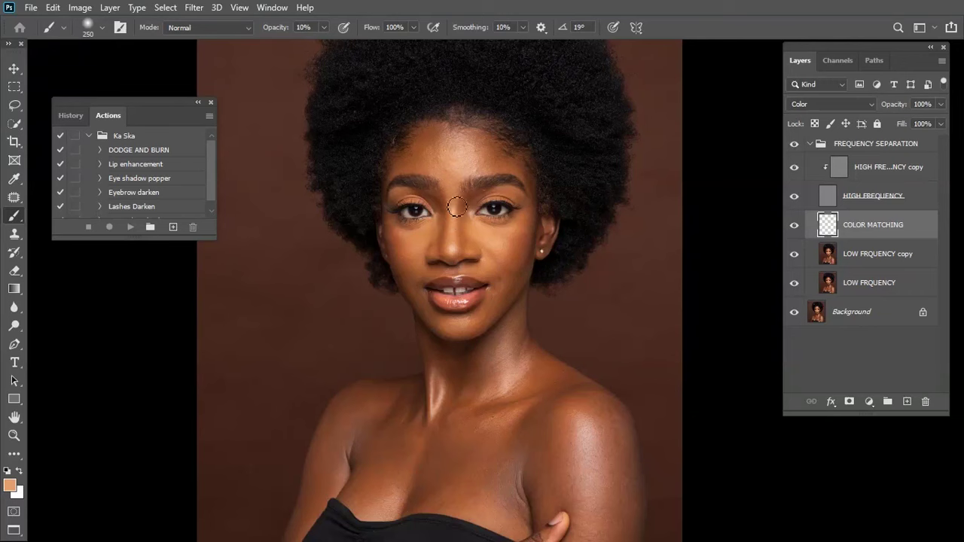
{"action": "key", "text": "bracketright"}
{"action": "key", "text": "bracketleft"}
{"action": "key", "text": "bracketleft"}
{"action": "key", "text": "bracketleft"}
{"action": "key", "text": "bracketright"}
{"action": "key", "text": "bracketright"}
{"action": "key", "text": "bracketleft"}
{"action": "key", "text": "bracketright"}
{"action": "key", "text": "bracketleft"}
{"action": "key", "text": "bracketleft"}
{"action": "key", "text": "bracketright"}
{"action": "key", "text": "bracketright"}
{"action": "key", "text": "bracketleft"}
{"action": "key", "text": "bracketright"}
{"action": "key", "text": "bracketright"}
{"action": "key", "text": "bracketright"}
{"action": "key", "text": "bracketleft"}
Paint skin tone around the eye, nose, cheeks, lips and chin, resizing the brush.
{"action": "scroll", "coordinate": [457, 300], "scroll_direction": "down", "scroll_amount": 4}
{"action": "key", "text": "bracketleft"}
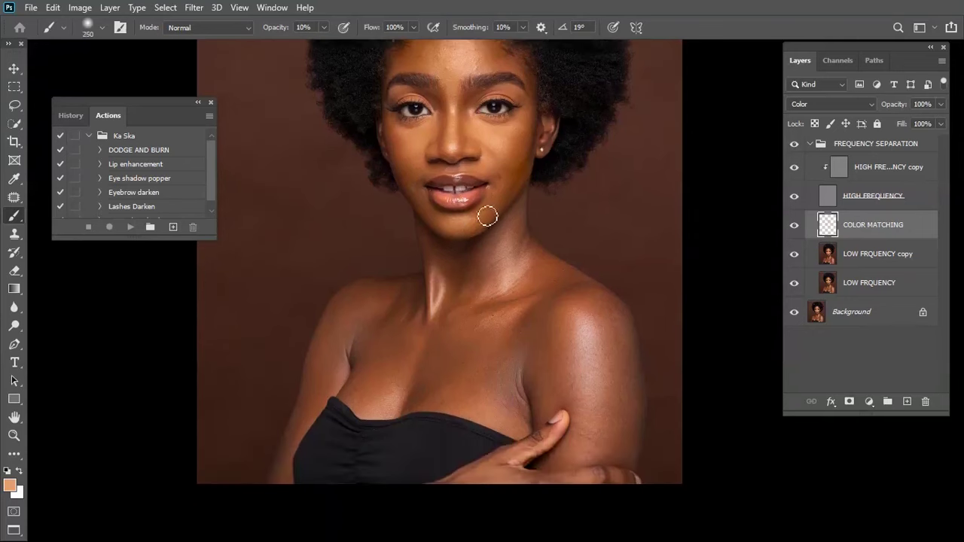
{"action": "key", "text": "bracketleft"}
{"action": "key", "text": "bracketleft"}
{"action": "key", "text": "bracketleft"}
{"action": "key", "text": "bracketleft"}
{"action": "key", "text": "bracketright"}
{"action": "key", "text": "bracketright"}
{"action": "key", "text": "bracketright"}
{"action": "scroll", "coordinate": [453, 124], "scroll_direction": "up", "scroll_amount": 1}
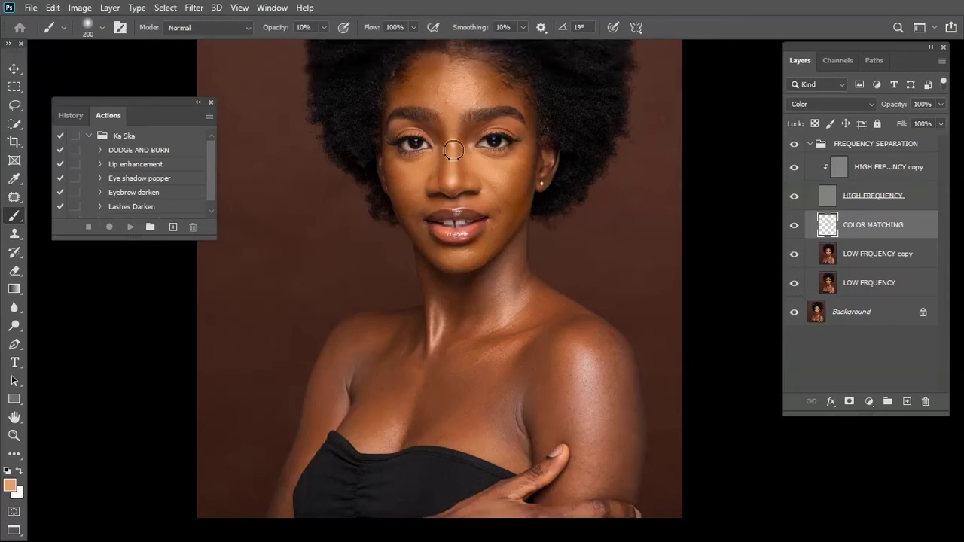
{"action": "key", "text": "bracketright"}
{"action": "key", "text": "bracketright"}
{"action": "key", "text": "bracketleft"}
{"action": "key", "text": "bracketleft"}
{"action": "key", "text": "bracketleft"}
{"action": "key", "text": "bracketleft"}
{"action": "key", "text": "bracketright"}
{"action": "key", "text": "bracketright"}
{"action": "key", "text": "bracketright"}
{"action": "key", "text": "bracketleft"}
{"action": "key", "text": "bracketleft"}
Paint skin tone over the chest and neck, touch up the face, and fit the portrait in view.
{"action": "key", "text": "bracketright"}
{"action": "key", "text": "bracketright"}
{"action": "key", "text": "bracketright"}
{"action": "scroll", "coordinate": [445, 257], "scroll_direction": "down", "scroll_amount": 3}
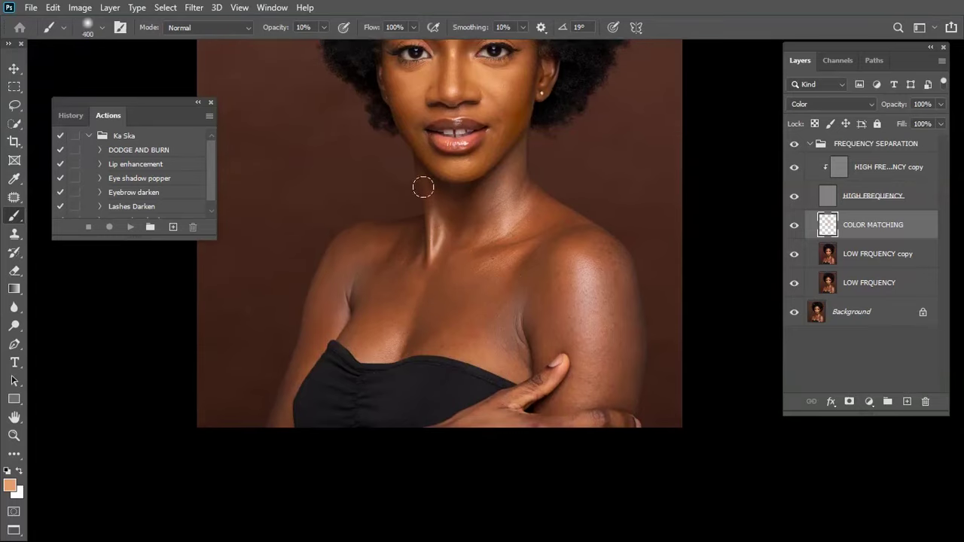
{"action": "key", "text": "bracketright"}
{"action": "key", "text": "bracketright"}
{"action": "key", "text": "bracketright"}
{"action": "key", "text": "bracketright"}
{"action": "key", "text": "bracketleft"}
{"action": "key", "text": "bracketleft"}
{"action": "key", "text": "bracketleft"}
{"action": "key", "text": "bracketleft"}
{"action": "key", "text": "bracketleft"}
{"action": "scroll", "coordinate": [444, 313], "scroll_direction": "up", "scroll_amount": 3}
{"action": "key", "text": "["}
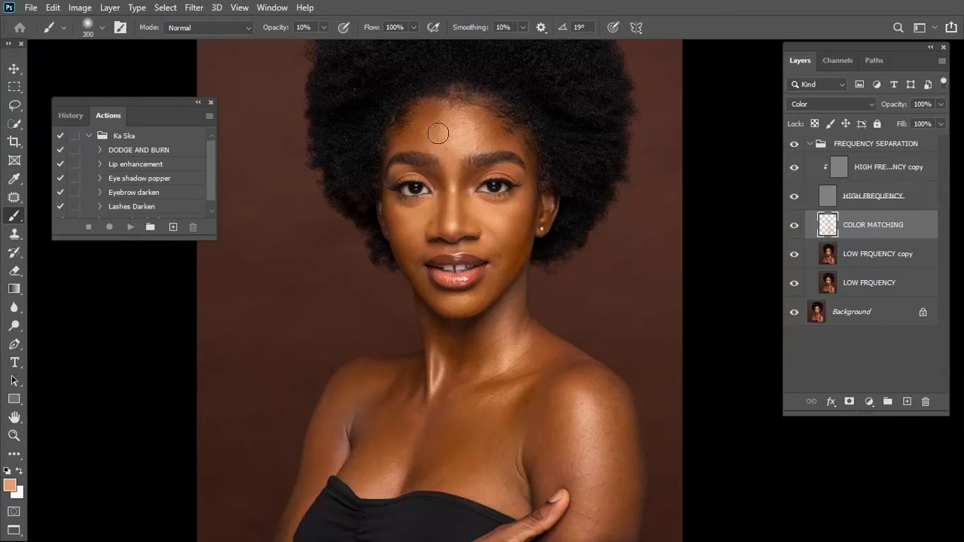
{"action": "key", "text": "bracketright"}
{"action": "key", "text": "bracketright"}
{"action": "key", "text": "ctrl+minus"}
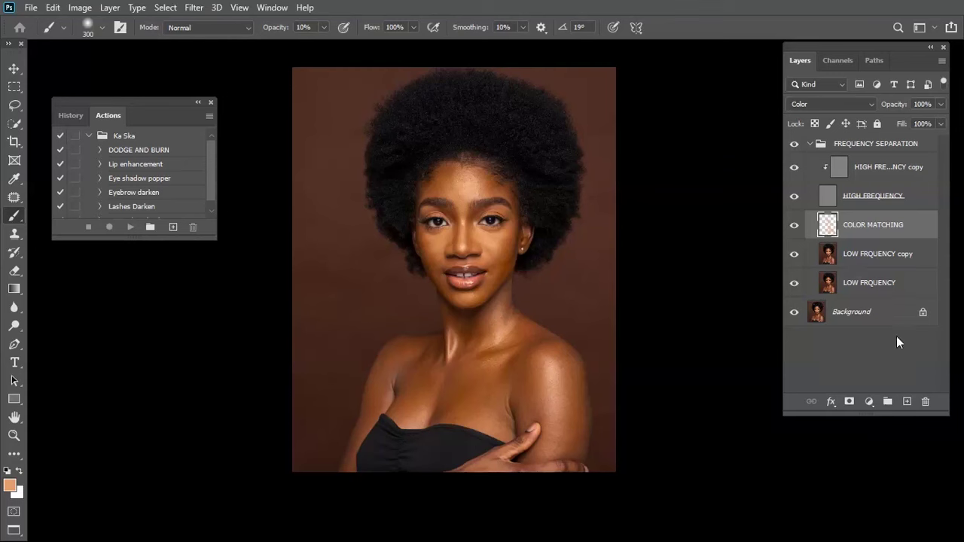
Add a new empty layer above COLOR MATCHING and name it Smooth.
{"action": "left_click", "coordinate": [908, 404]}
{"action": "double_click", "coordinate": [856, 226]}
{"action": "type", "text": "Smooth"}
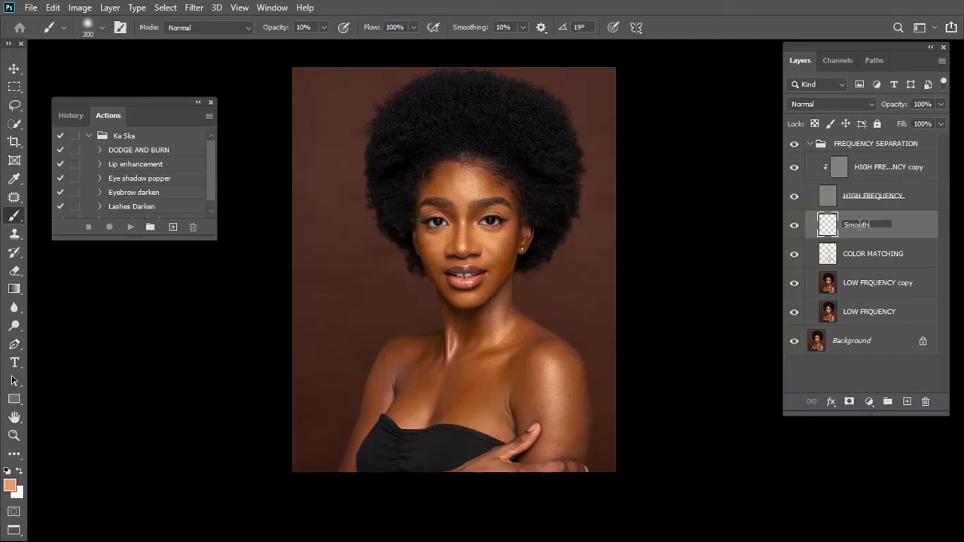
{"action": "key", "text": "Return"}
Switch to a cleaned Mixer Brush at Wet 5%, Load 25%, Mix 50%, sampling all layers.
{"action": "right_click", "coordinate": [14, 216]}
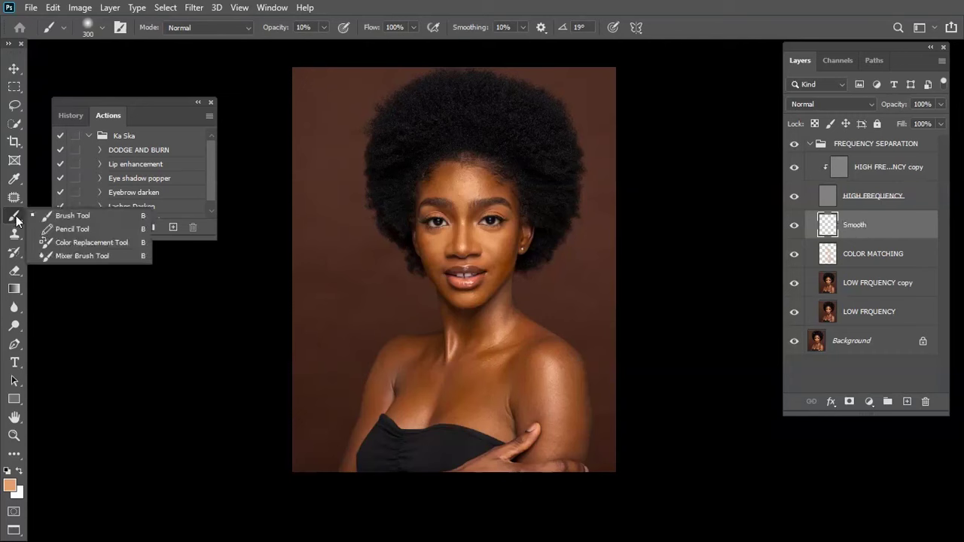
{"action": "left_click", "coordinate": [95, 257]}
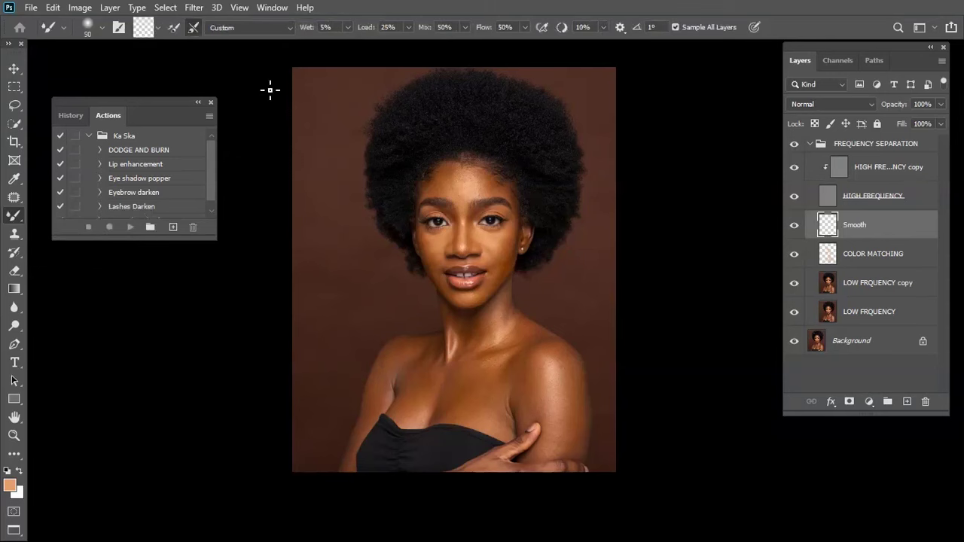
{"action": "left_click", "coordinate": [157, 27]}
{"action": "left_click", "coordinate": [169, 58]}
Hide the HIGH FREQUENCY layer and make Smooth the active layer.
{"action": "left_click", "coordinate": [912, 197]}
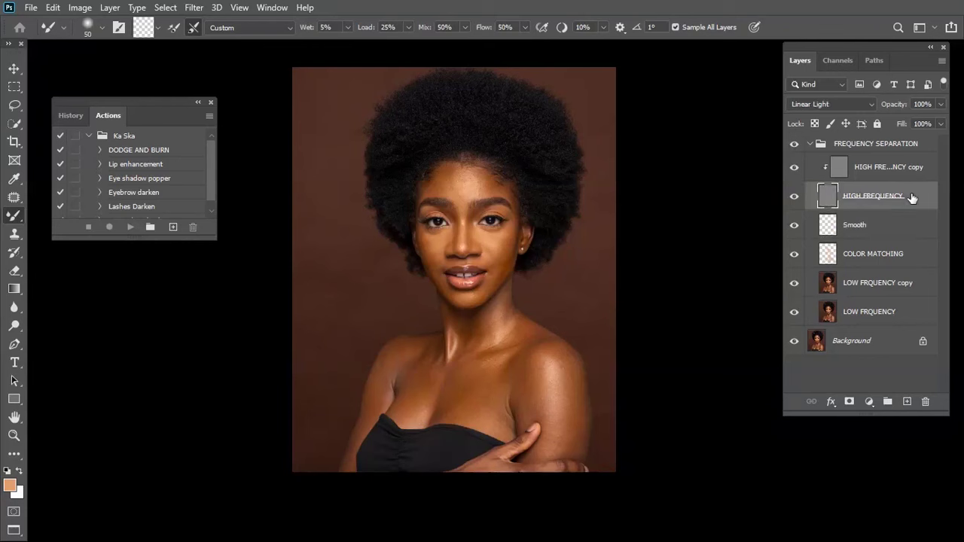
{"action": "left_click", "coordinate": [795, 200]}
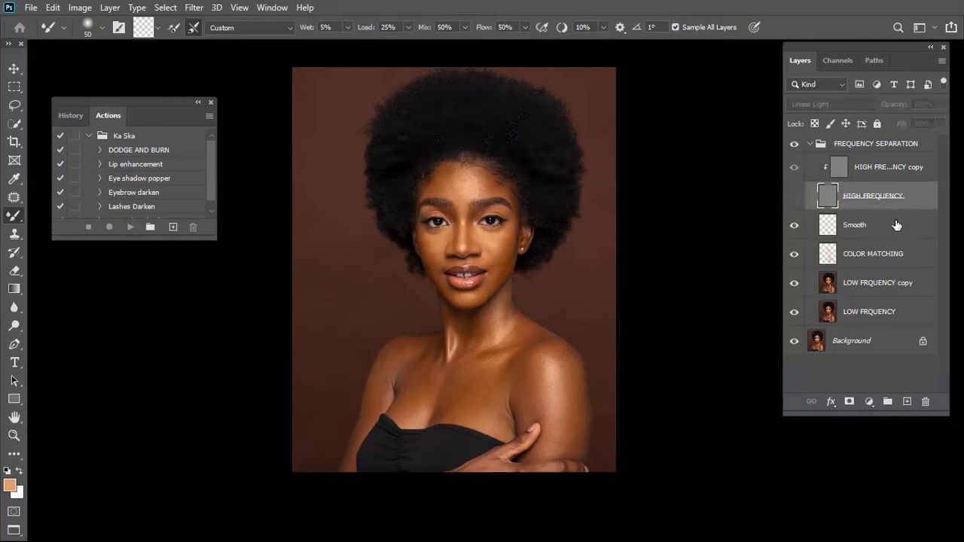
{"action": "left_click", "coordinate": [874, 226]}
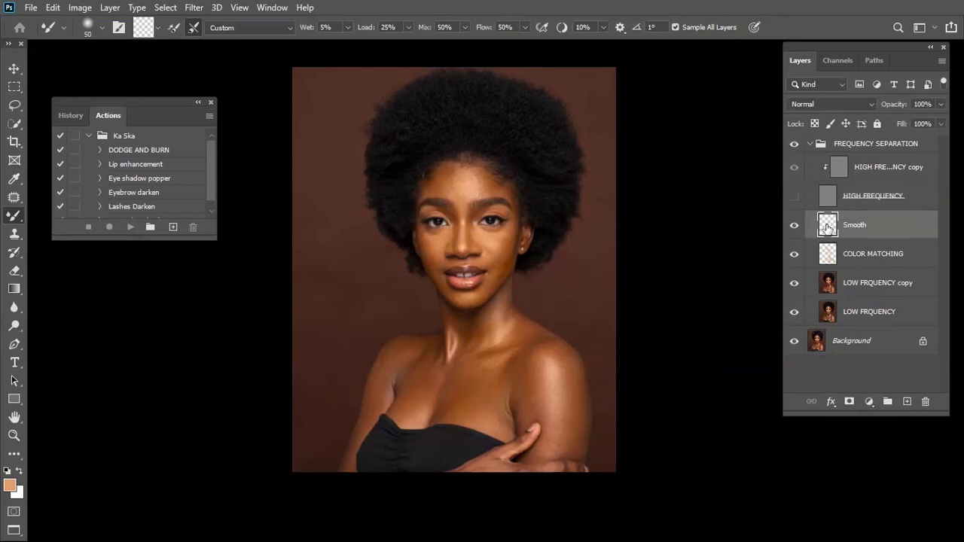
Zoom in and blend the forehead skin with the mixer brush, resizing it as needed.
{"action": "key", "text": "ctrl+plus"}
{"action": "key", "text": "ctrl+minus"}
{"action": "key", "text": "ctrl+plus"}
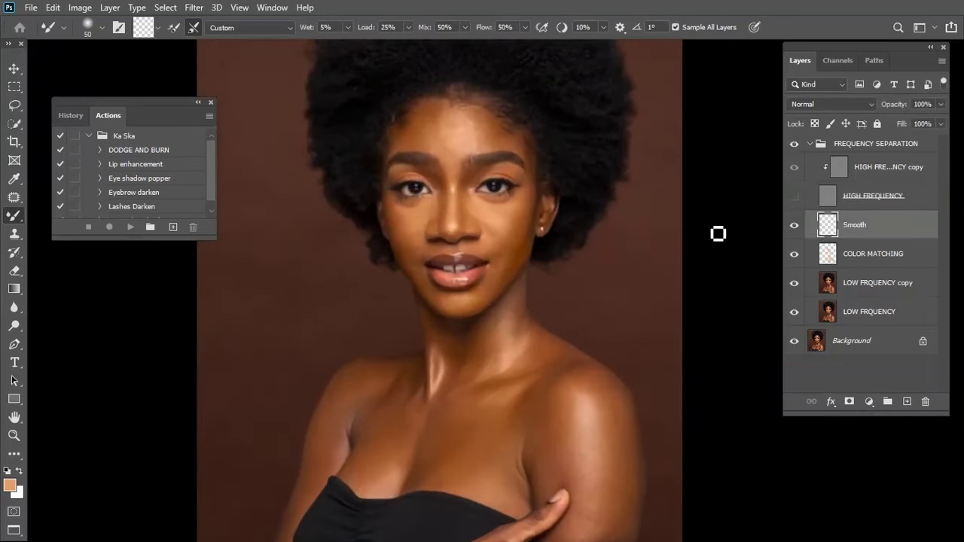
{"action": "scroll", "coordinate": [568, 198], "scroll_direction": "up", "scroll_amount": 2}
{"action": "key", "text": "bracketright"}
{"action": "key", "text": "bracketright"}
{"action": "key", "text": "bracketright"}
{"action": "key", "text": "bracketright"}
{"action": "key", "text": "bracketright"}
{"action": "key", "text": "bracketright"}
{"action": "key", "text": "bracketright"}
{"action": "key", "text": "bracketright"}
{"action": "key", "text": "bracketright"}
{"action": "key", "text": "bracketright"}
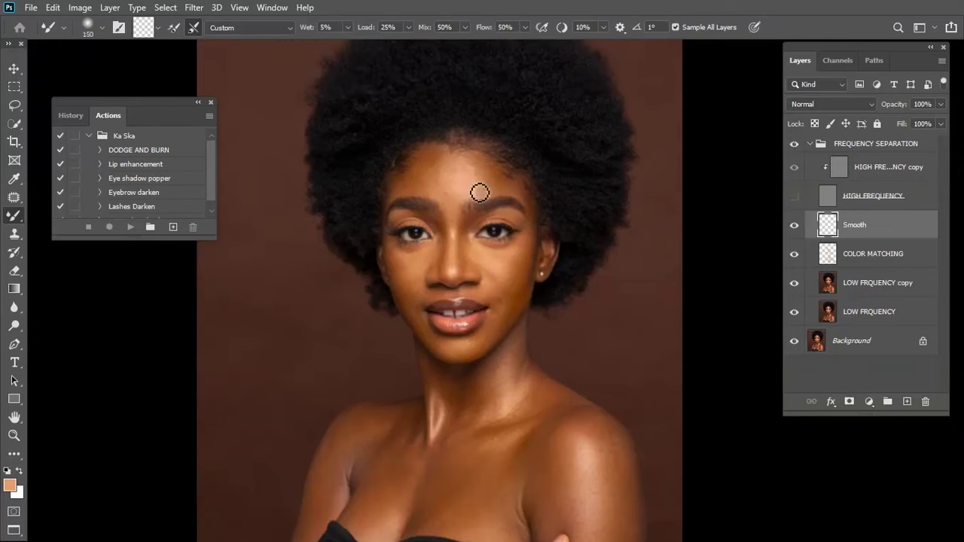
{"action": "key", "text": "bracketright"}
{"action": "key", "text": "bracketright"}
{"action": "key", "text": "bracketleft"}
{"action": "scroll", "coordinate": [582, 413], "scroll_direction": "down", "scroll_amount": 2}
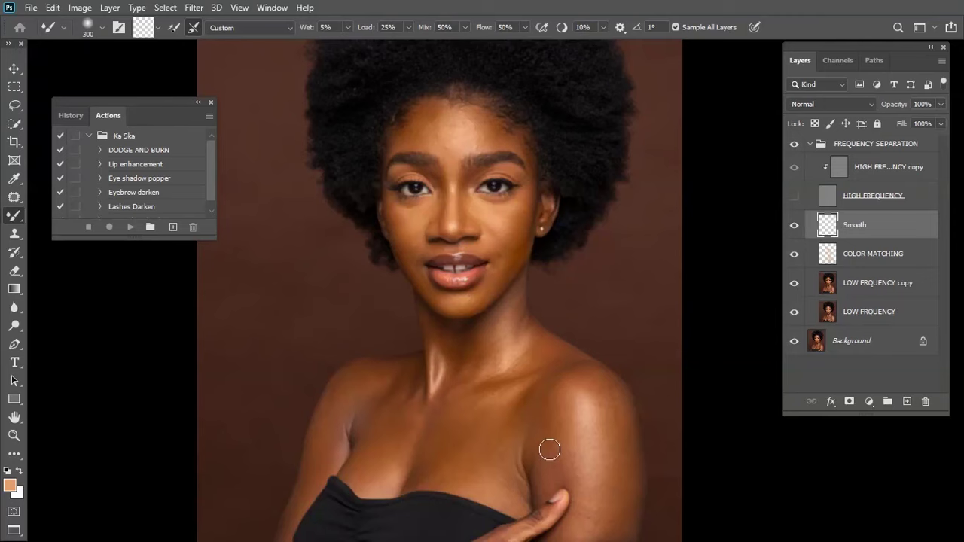
{"action": "scroll", "coordinate": [476, 394], "scroll_direction": "up", "scroll_amount": 2}
Blend the lower forehead, brow line, cheek and hairline, and zoom closer on the face.
{"action": "key", "text": "bracketright"}
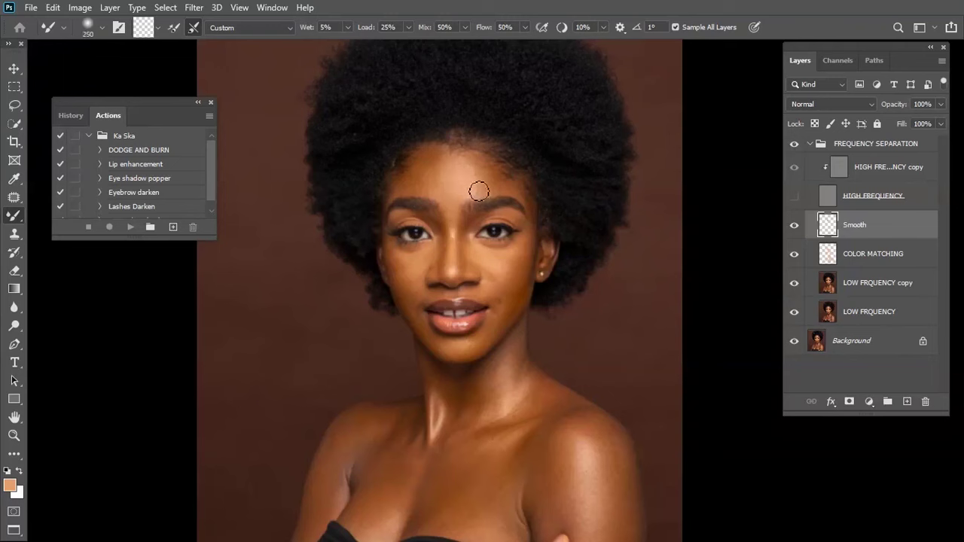
{"action": "key", "text": "bracketleft"}
{"action": "key", "text": "bracketright"}
{"action": "key", "text": "bracketleft"}
{"action": "key", "text": "bracketright"}
{"action": "key", "text": "bracketleft"}
{"action": "key", "text": "bracketleft"}
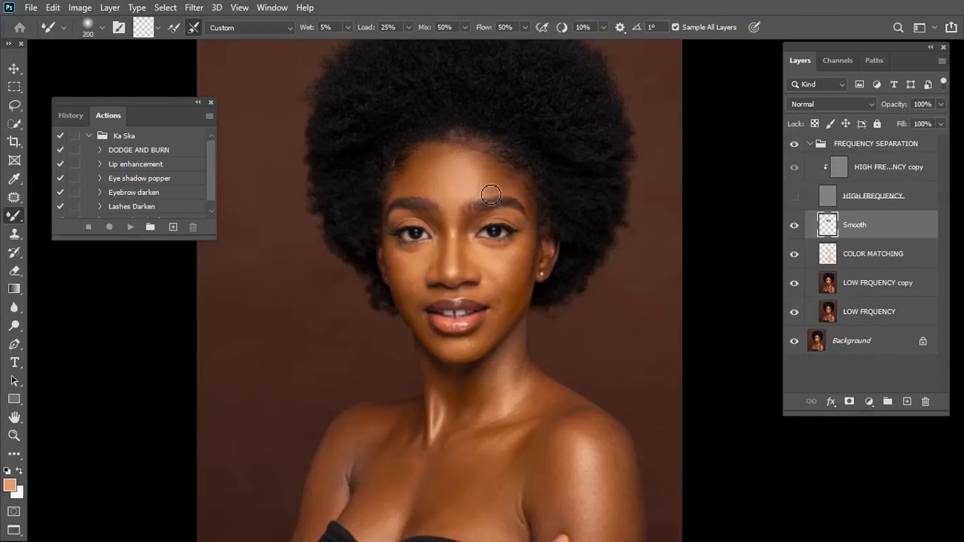
{"action": "key", "text": "bracketright"}
{"action": "key", "text": "bracketleft"}
{"action": "key", "text": "bracketleft"}
{"action": "key", "text": "bracketleft"}
{"action": "key", "text": "bracketright"}
{"action": "key", "text": "bracketright"}
{"action": "key", "text": "bracketright"}
{"action": "key", "text": "bracketleft"}
{"action": "key", "text": "bracketleft"}
{"action": "key", "text": "ctrl+plus"}
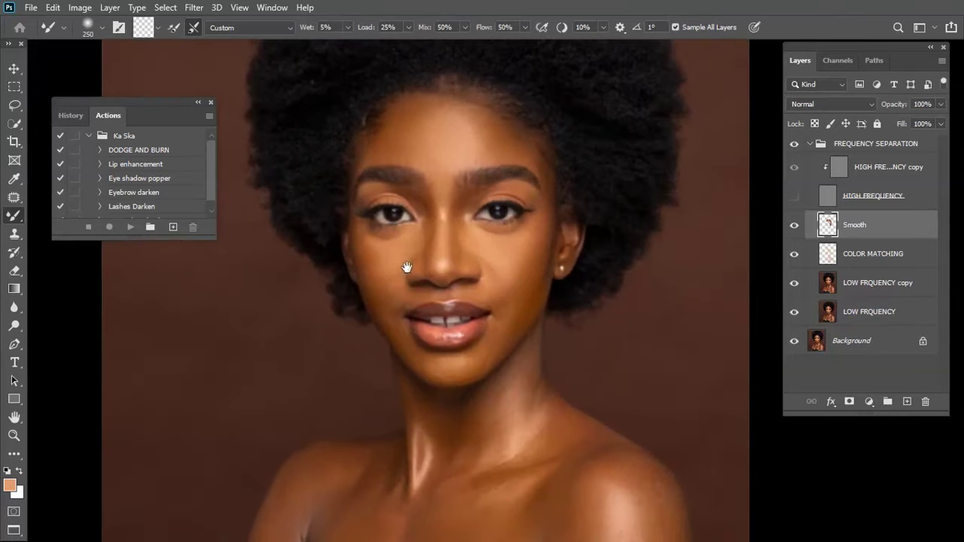
Blend the cheek and upper-lip corner skin with the Mixer Brush on the Smooth layer.
{"action": "left_click_drag", "start_coordinate": [407, 268], "coordinate": [499, 283]}
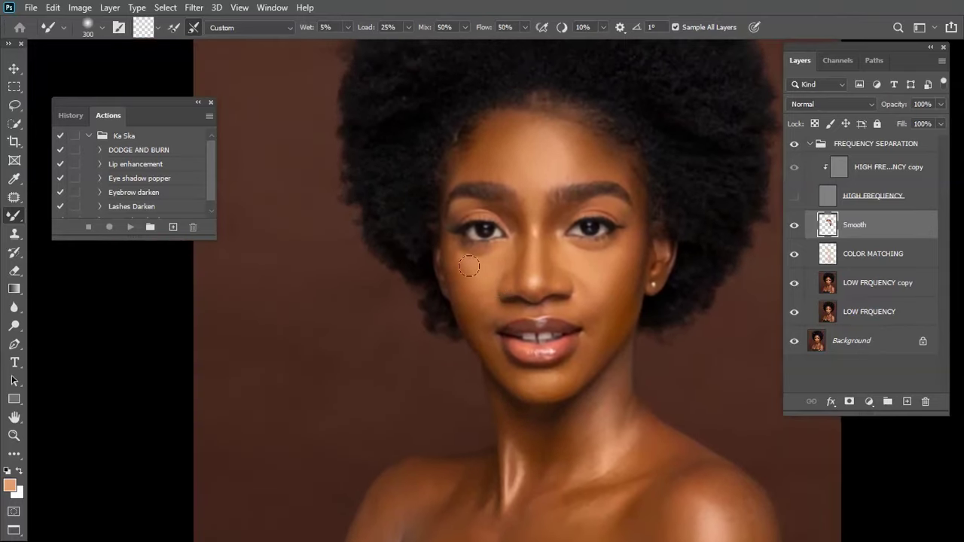
{"action": "key", "text": "bracketright"}
{"action": "key", "text": "bracketleft"}
{"action": "key", "text": "bracketleft"}
{"action": "key", "text": "bracketleft"}
{"action": "key", "text": "bracketright"}
{"action": "key", "text": "bracketleft"}
{"action": "key", "text": "bracketright"}
Even out the chin and the upper and lower lip edges with a smaller Mixer Brush.
{"action": "key", "text": "bracketright"}
{"action": "key", "text": "bracketleft"}
{"action": "key", "text": "bracketleft"}
{"action": "key", "text": "bracketleft"}
{"action": "key", "text": "bracketleft"}
{"action": "key", "text": "bracketright"}
{"action": "key", "text": "bracketright"}
Blend the skin between the eyes, beside the eye, along the eyebrow and the cheek.
{"action": "key", "text": "bracketleft"}
{"action": "key", "text": "bracketright"}
{"action": "key", "text": "bracketleft"}
{"action": "key", "text": "bracketleft"}
{"action": "key", "text": "bracketright"}
{"action": "key", "text": "bracketright"}
{"action": "key", "text": "bracketright"}
{"action": "key", "text": "bracketright"}
{"action": "key", "text": "bracketright"}
{"action": "key", "text": "bracketleft"}
{"action": "key", "text": "bracketright"}
{"action": "key", "text": "bracketright"}
{"action": "key", "text": "bracketleft"}
{"action": "key", "text": "bracketleft"}
{"action": "key", "text": "bracketleft"}
{"action": "key", "text": "bracketleft"}
{"action": "key", "text": "bracketright"}
{"action": "key", "text": "bracketright"}
{"action": "key", "text": "bracketleft"}
{"action": "key", "text": "bracketright"}
{"action": "key", "text": "bracketright"}
{"action": "key", "text": "bracketright"}
{"action": "key", "text": "bracketright"}
{"action": "key", "text": "bracketright"}
Blend the neck and chest skin tones with a 200–400 Mixer Brush on the Smooth layer.
{"action": "left_click_drag", "start_coordinate": [540, 356], "coordinate": [551, 301]}
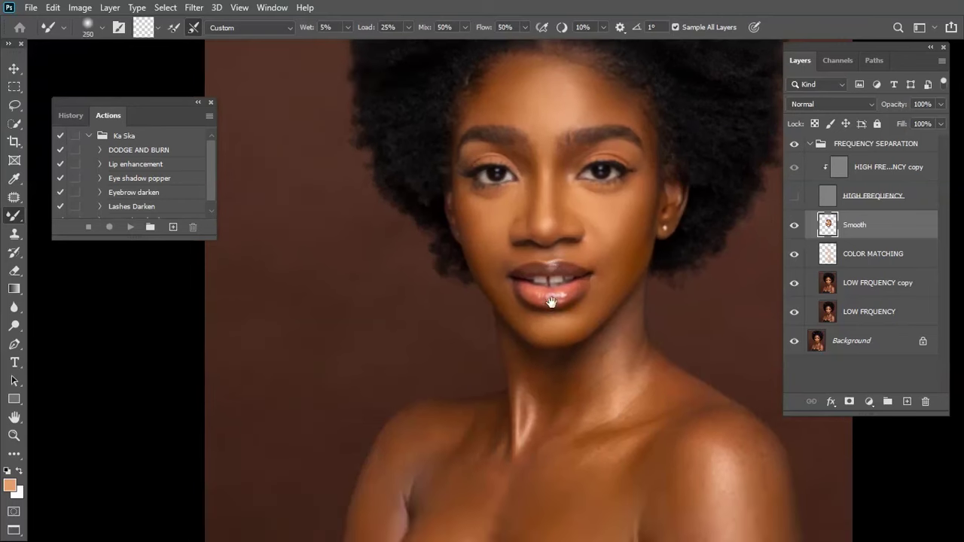
{"action": "scroll", "coordinate": [565, 249], "scroll_direction": "down", "scroll_amount": 1}
{"action": "scroll", "coordinate": [577, 263], "scroll_direction": "down", "scroll_amount": 1}
{"action": "key", "text": "bracketright"}
{"action": "key", "text": "bracketright"}
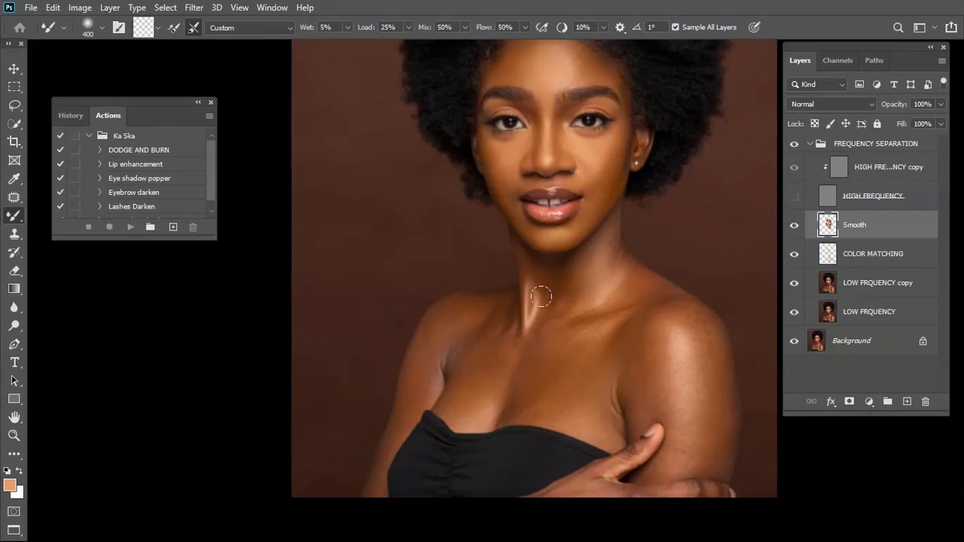
{"action": "key", "text": "bracketleft"}
{"action": "key", "text": "bracketleft"}
{"action": "key", "text": "bracketleft"}
{"action": "key", "text": "bracketright"}
{"action": "key", "text": "bracketright"}
{"action": "scroll", "coordinate": [536, 335], "scroll_direction": "down", "scroll_amount": 1}
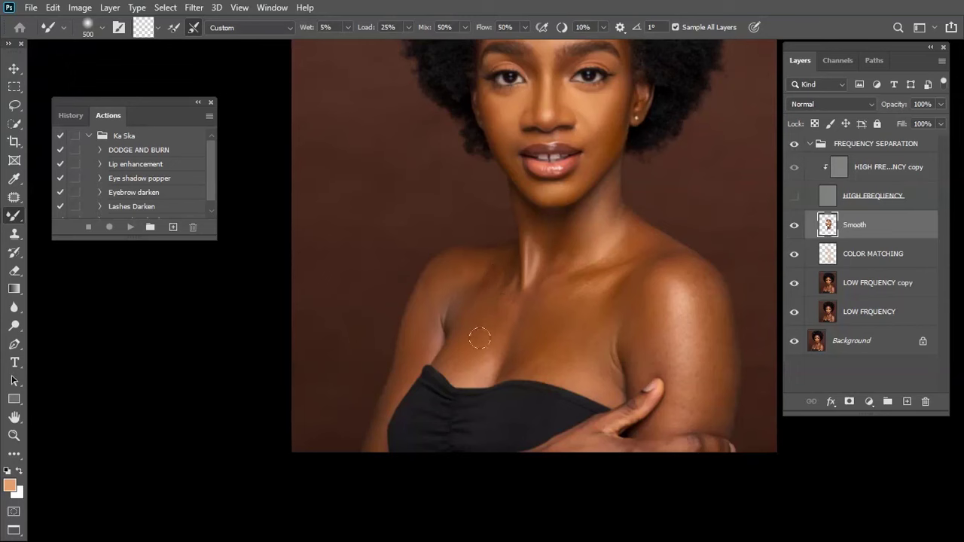
{"action": "key", "text": "bracketleft"}
{"action": "key", "text": "bracketleft"}
{"action": "key", "text": "bracketleft"}
{"action": "key", "text": "bracketleft"}
{"action": "key", "text": "bracketright"}
Even out the shoulder edge and upper arm, varying the brush between 175 and 400.
{"action": "mouse_move", "coordinate": [455, 257]}
{"action": "left_mouse_down"}
{"action": "mouse_move", "coordinate": [422, 297]}
{"action": "mouse_move", "coordinate": [431, 320]}
{"action": "left_mouse_up"}
{"action": "key", "text": "bracketleft"}
{"action": "key", "text": "bracketleft"}
{"action": "key", "text": "bracketleft"}
{"action": "key", "text": "bracketright"}
{"action": "key", "text": "bracketleft"}
{"action": "key", "text": "bracketleft"}
{"action": "key", "text": "bracketleft"}
{"action": "key", "text": "bracketleft"}
{"action": "key", "text": "bracketright"}
{"action": "key", "text": "bracketright"}
{"action": "key", "text": "bracketright"}
{"action": "key", "text": "bracketright"}
{"action": "key", "text": "bracketleft"}
{"action": "key", "text": "bracketleft"}
{"action": "key", "text": "bracketright"}
{"action": "key", "text": "bracketright"}
{"action": "key", "text": "bracketright"}
{"action": "key", "text": "bracketleft"}
{"action": "key", "text": "bracketleft"}
{"action": "key", "text": "bracketright"}
{"action": "key", "text": "bracketright"}
{"action": "key", "text": "bracketright"}
{"action": "key", "text": "bracketright"}
{"action": "scroll", "coordinate": [677, 379], "scroll_direction": "up", "scroll_amount": 5}
Zoom in on the lips and lighten the upper-lip centre with a size-50 Mixer Brush.
{"action": "key", "text": "bracketleft"}
{"action": "key", "text": "bracketleft"}
{"action": "key", "text": "bracketleft"}
{"action": "key", "text": "bracketleft"}
{"action": "key", "text": "bracketleft"}
{"action": "key", "text": "bracketright"}
{"action": "key", "text": "bracketright"}
{"action": "key", "text": "bracketleft"}
{"action": "key", "text": "bracketleft"}
{"action": "key", "text": "bracketleft"}
{"action": "scroll", "coordinate": [543, 306], "scroll_direction": "up", "scroll_amount": 5}
{"action": "scroll", "coordinate": [315, 271], "scroll_direction": "down", "scroll_amount": 3}
{"action": "scroll", "coordinate": [474, 286], "scroll_direction": "left", "scroll_amount": 1}
{"action": "key", "text": "bracketleft"}
{"action": "key", "text": "bracketleft"}
{"action": "key", "text": "bracketleft"}
{"action": "key", "text": "bracketleft"}
{"action": "key", "text": "bracketleft"}
{"action": "key", "text": "bracketleft"}
{"action": "key", "text": "bracketleft"}
{"action": "key", "text": "bracketright"}
{"action": "key", "text": "bracketright"}
{"action": "key", "text": "bracketright"}
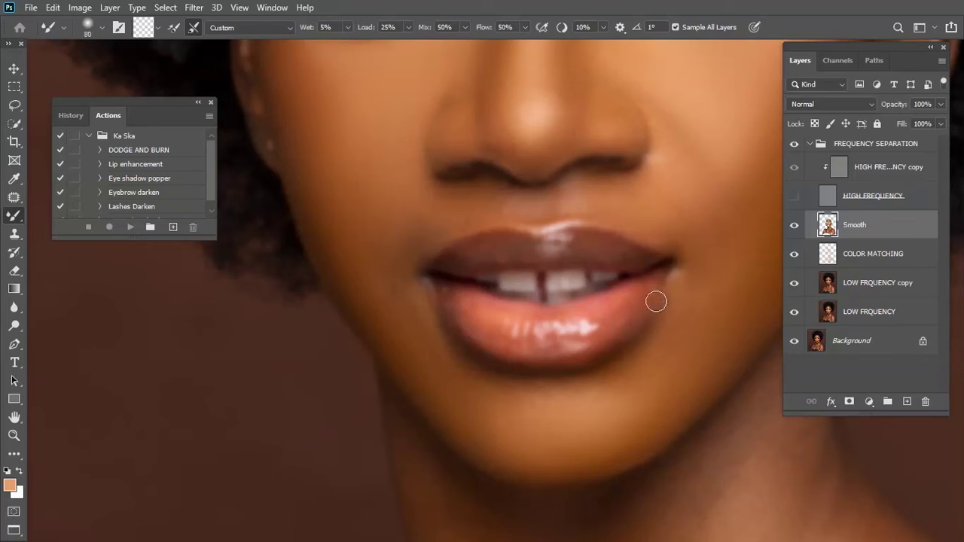
{"action": "key", "text": "bracketright"}
{"action": "key", "text": "bracketright"}
{"action": "key", "text": "bracketleft"}
{"action": "key", "text": "bracketleft"}
{"action": "key", "text": "bracketleft"}
{"action": "key", "text": "bracketleft"}
{"action": "key", "text": "bracketleft"}
{"action": "key", "text": "bracketright"}
{"action": "mouse_move", "coordinate": [552, 229]}
{"action": "left_mouse_down"}
{"action": "mouse_move", "coordinate": [581, 218]}
{"action": "mouse_move", "coordinate": [550, 213]}
{"action": "left_mouse_up"}
Zoom out to the whole portrait and enlarge the brush to 250.
{"action": "key", "text": "ctrl+minus"}
{"action": "key", "text": "ctrl+minus"}
{"action": "key", "text": "ctrl+minus"}
{"action": "key", "text": "ctrl+minus"}
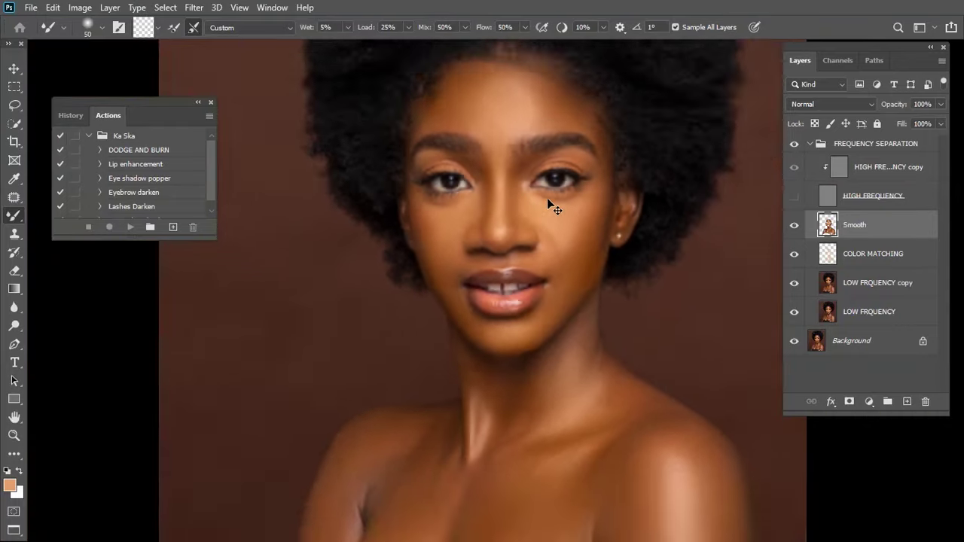
{"action": "key", "text": "ctrl+minus"}
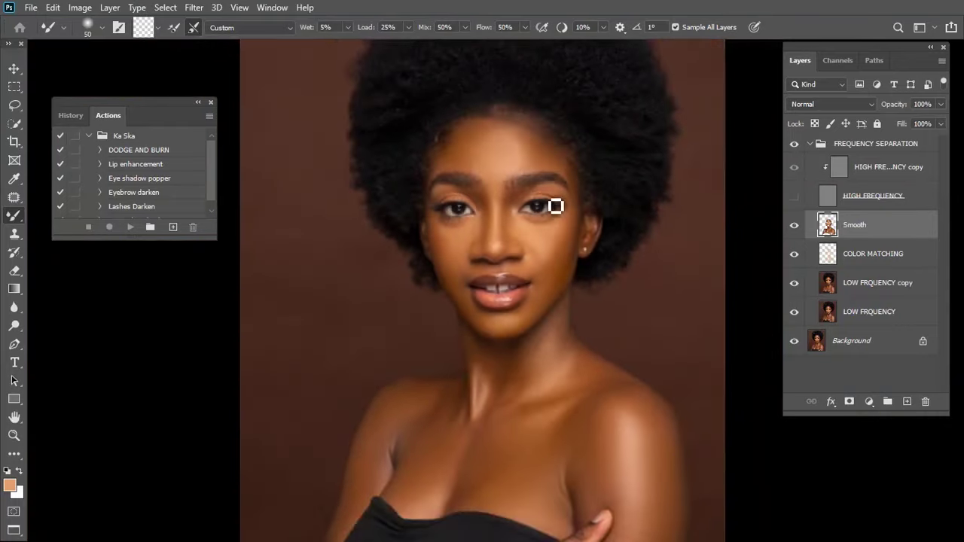
{"action": "key", "text": "bracketright"}
{"action": "key", "text": "bracketright"}
{"action": "key", "text": "bracketright"}
{"action": "key", "text": "ctrl+minus"}
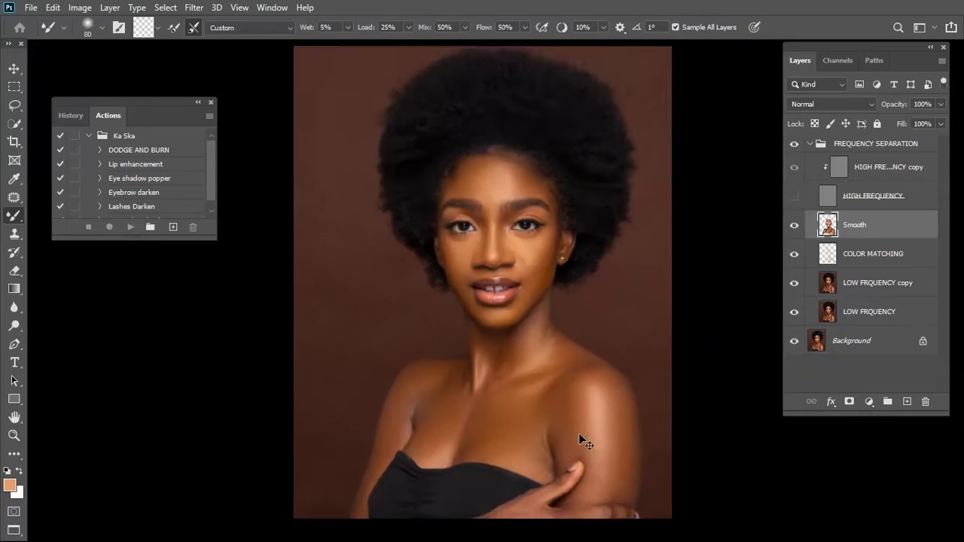
{"action": "key", "text": "ctrl+minus"}
{"action": "key", "text": "bracketright"}
{"action": "key", "text": "bracketright"}
{"action": "key", "text": "bracketright"}
{"action": "key", "text": "bracketright"}
{"action": "key", "text": "bracketright"}
{"action": "key", "text": "bracketright"}
{"action": "key", "text": "bracketright"}
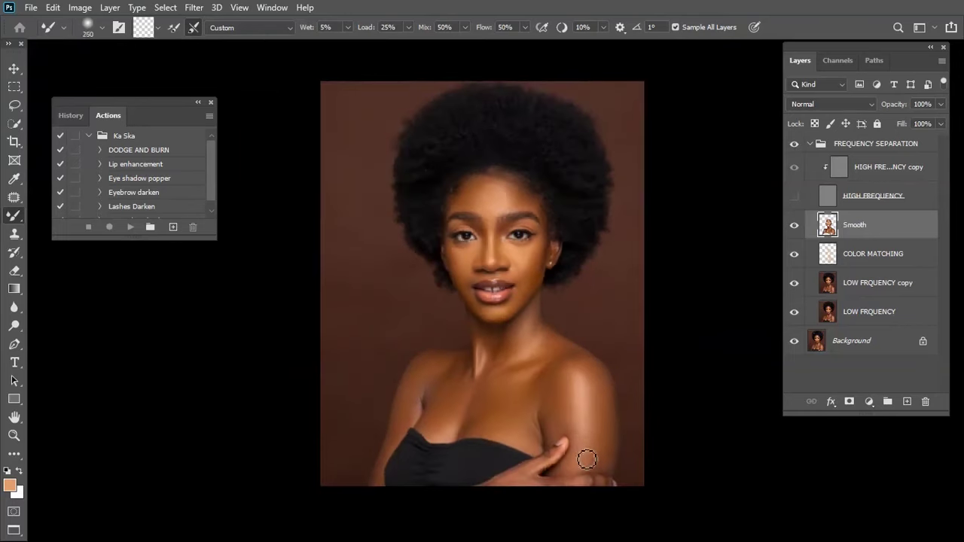
Blend the shoulder and upper-arm skin tones with a 250–600 Mixer Brush.
{"action": "key", "text": "bracketright"}
{"action": "key", "text": "bracketright"}
{"action": "mouse_move", "coordinate": [560, 406]}
{"action": "left_mouse_down"}
{"action": "mouse_move", "coordinate": [553, 420]}
{"action": "mouse_move", "coordinate": [545, 394]}
{"action": "mouse_move", "coordinate": [532, 437]}
{"action": "mouse_move", "coordinate": [514, 407]}
{"action": "mouse_move", "coordinate": [535, 371]}
{"action": "mouse_move", "coordinate": [494, 404]}
{"action": "left_mouse_up"}
{"action": "key", "text": "bracketright"}
{"action": "key", "text": "bracketright"}
{"action": "key", "text": "bracketleft"}
{"action": "key", "text": "bracketleft"}
{"action": "key", "text": "bracketleft"}
{"action": "key", "text": "bracketleft"}
{"action": "key", "text": "bracketright"}
{"action": "key", "text": "bracketright"}
Make the HIGH FREQUENCY texture layer visible again.
{"action": "key", "text": "bracketright"}
{"action": "scroll", "coordinate": [560, 317], "scroll_direction": "up", "scroll_amount": 2}
{"action": "left_click", "coordinate": [794, 196]}
{"action": "key", "text": "bracketright"}
{"action": "key", "text": "bracketright"}
{"action": "key", "text": "bracketright"}
{"action": "key", "text": "ctrl+plus"}
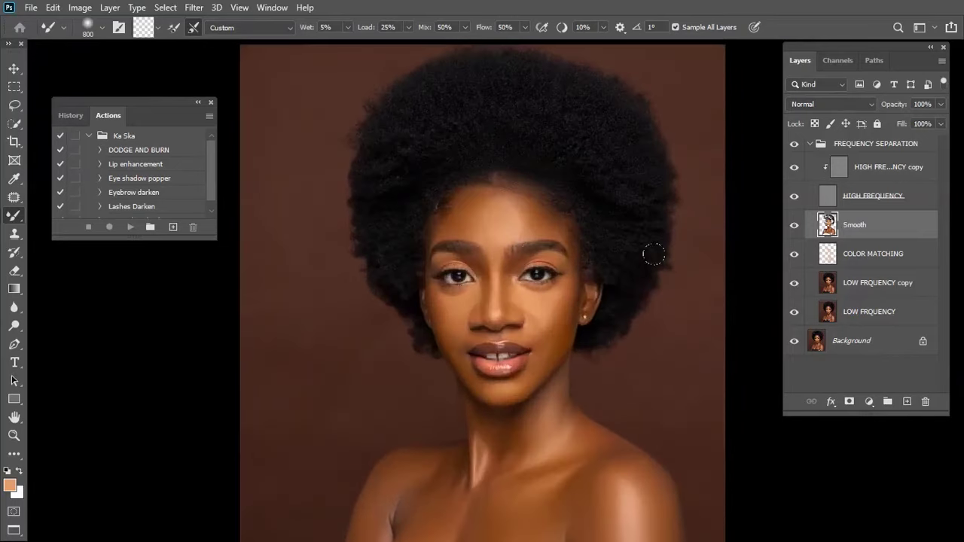
{"action": "left_click_drag", "start_coordinate": [594, 414], "coordinate": [491, 294]}
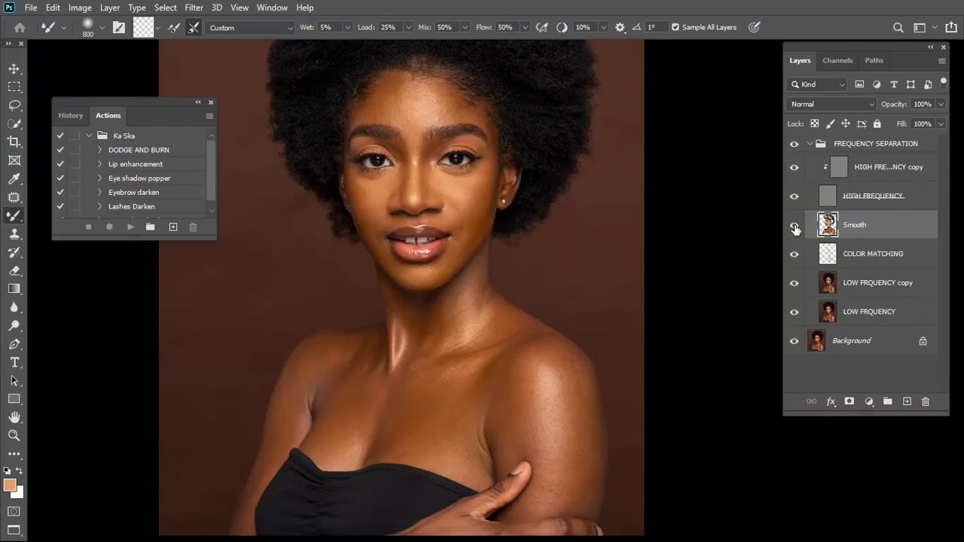
{"action": "left_click", "coordinate": [794, 226]}
{"action": "left_click", "coordinate": [794, 226]}
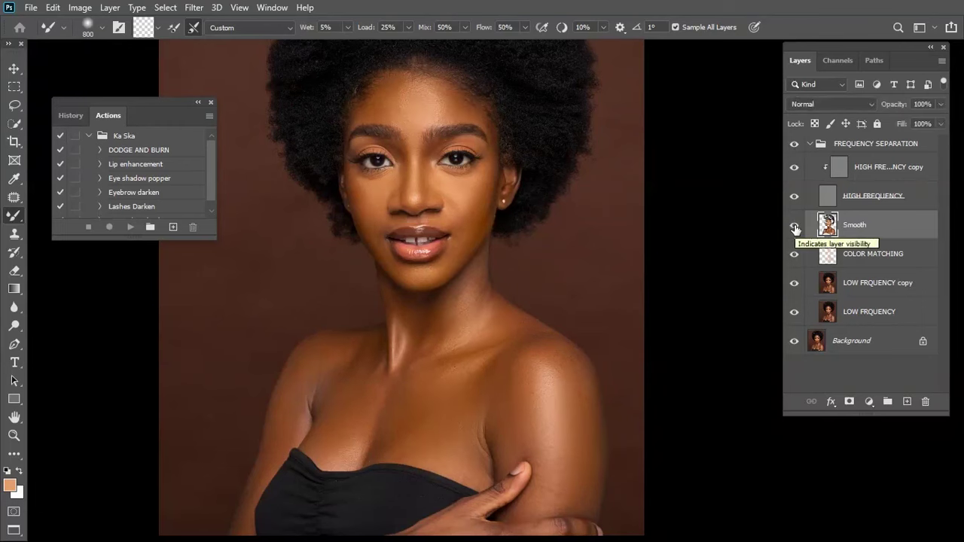
{"action": "key", "text": "ctrl+minus"}
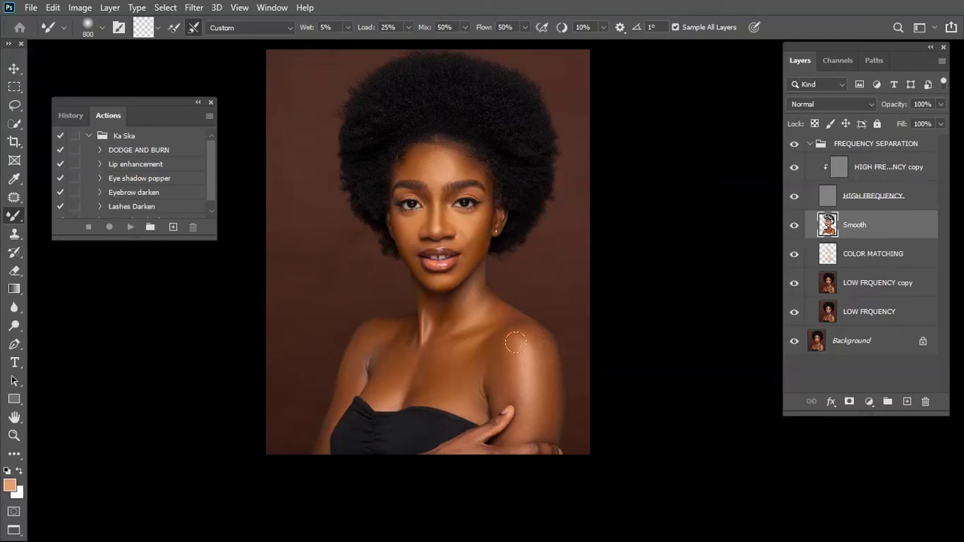
{"action": "left_click", "coordinate": [795, 197]}
{"action": "key", "text": "bracketleft"}
{"action": "key", "text": "bracketleft"}
{"action": "key", "text": "bracketleft"}
{"action": "key", "text": "bracketleft"}
{"action": "key", "text": "bracketright"}
{"action": "key", "text": "bracketright"}
{"action": "key", "text": "bracketleft"}
{"action": "key", "text": "bracketleft"}
{"action": "key", "text": "bracketright"}
{"action": "left_click", "coordinate": [794, 196]}
{"action": "left_click", "coordinate": [796, 229]}
{"action": "left_click", "coordinate": [795, 227]}
{"action": "left_click", "coordinate": [795, 227]}
{"action": "left_click", "coordinate": [795, 228]}
{"action": "key", "text": "ctrl+plus"}
{"action": "left_click", "coordinate": [795, 227]}
{"action": "left_click", "coordinate": [795, 227]}
{"action": "left_click", "coordinate": [794, 226]}
{"action": "left_click", "coordinate": [796, 227]}
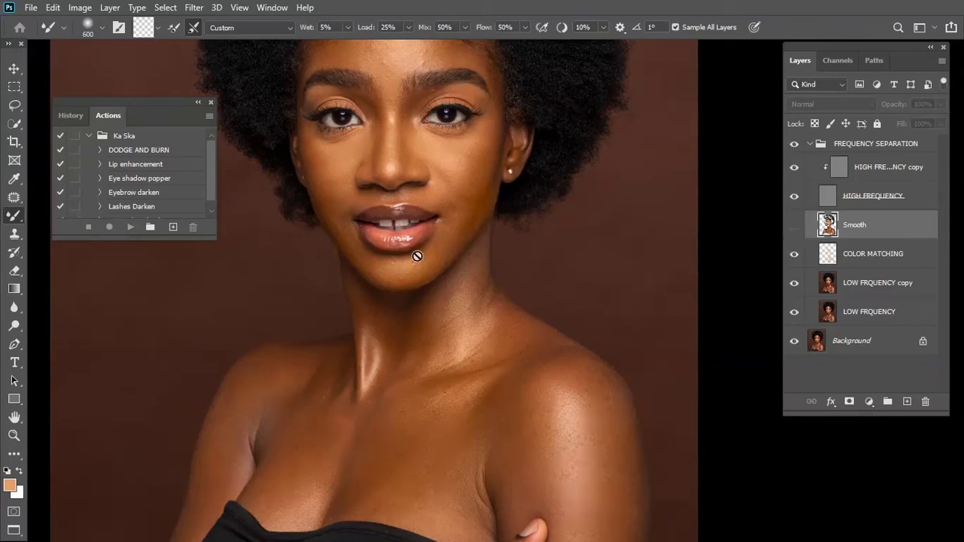
{"action": "left_click", "coordinate": [795, 225]}
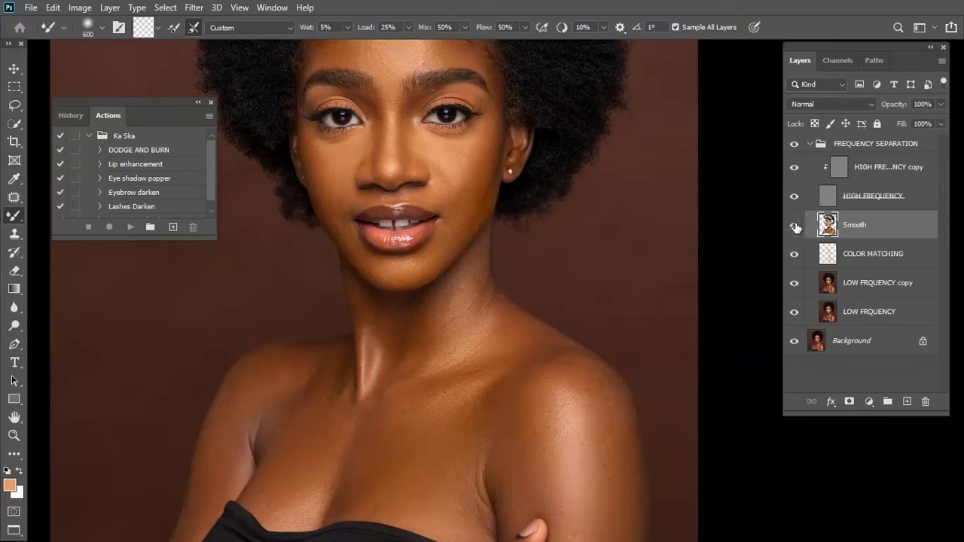
{"action": "left_click_drag", "start_coordinate": [446, 270], "coordinate": [471, 300]}
{"action": "left_click", "coordinate": [795, 226]}
{"action": "left_click", "coordinate": [795, 226]}
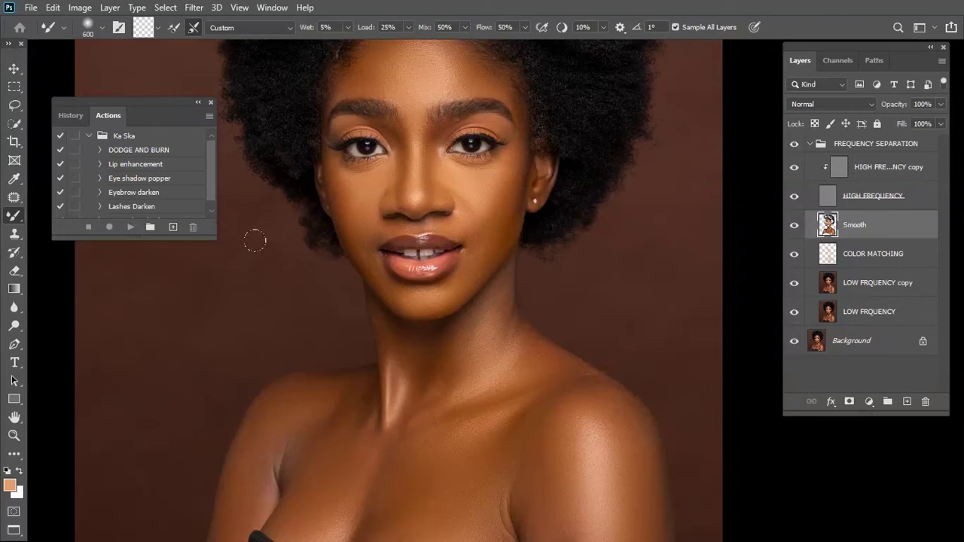
Hide HIGH FREQUENCY and blend the chin and cheek with a 125–250 Mixer Brush.
{"action": "left_click", "coordinate": [795, 196]}
{"action": "key", "text": "bracketleft"}
{"action": "key", "text": "bracketleft"}
{"action": "key", "text": "bracketleft"}
{"action": "key", "text": "bracketleft"}
{"action": "key", "text": "bracketleft"}
{"action": "key", "text": "bracketleft"}
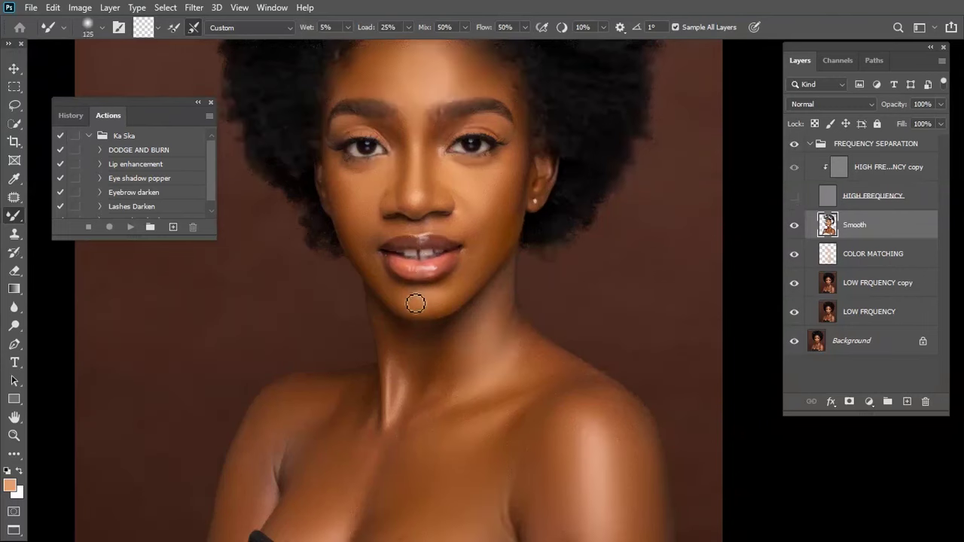
{"action": "key", "text": "bracketright"}
{"action": "key", "text": "bracketleft"}
{"action": "key", "text": "bracketleft"}
{"action": "key", "text": "bracketleft"}
{"action": "key", "text": "bracketright"}
{"action": "key", "text": "bracketright"}
{"action": "key", "text": "bracketright"}
{"action": "key", "text": "bracketright"}
{"action": "key", "text": "bracketright"}
{"action": "key", "text": "bracketleft"}
{"action": "key", "text": "bracketleft"}
{"action": "key", "text": "bracketleft"}
{"action": "key", "text": "bracketleft"}
Blend the forehead at size 200 and show the HIGH FREQUENCY layer again.
{"action": "scroll", "coordinate": [403, 139], "scroll_direction": "up", "scroll_amount": 2}
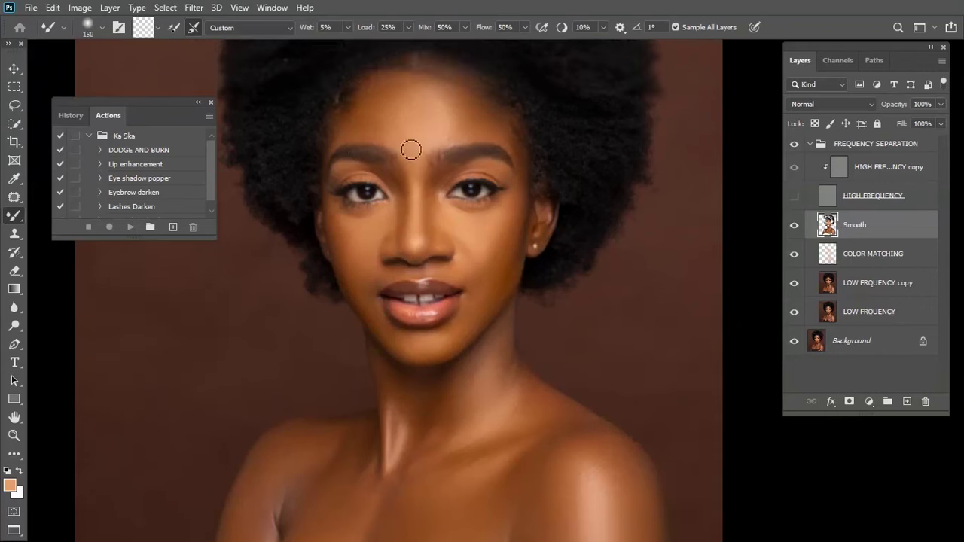
{"action": "key", "text": "bracketright"}
{"action": "key", "text": "bracketright"}
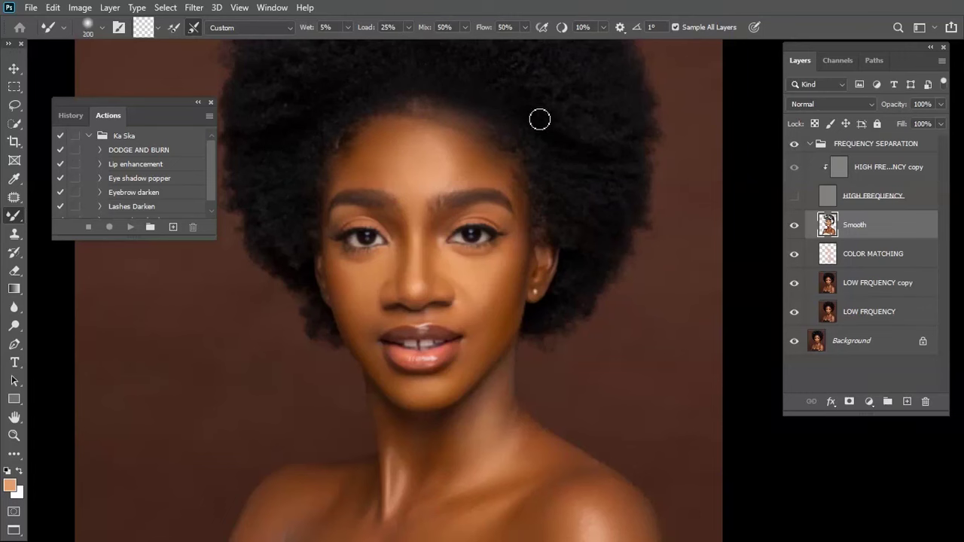
{"action": "left_click", "coordinate": [797, 197]}
Switch to the Clone Stamp, select the HIGH FREQUENCY copy layer and shrink the brush to 45.
{"action": "scroll", "coordinate": [409, 280], "scroll_direction": "up", "scroll_amount": 5}
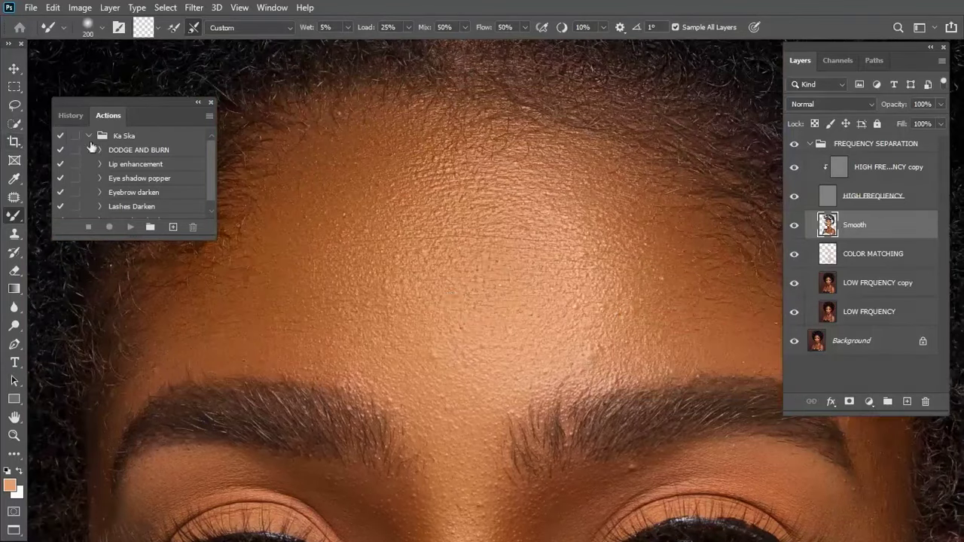
{"action": "left_click", "coordinate": [13, 240]}
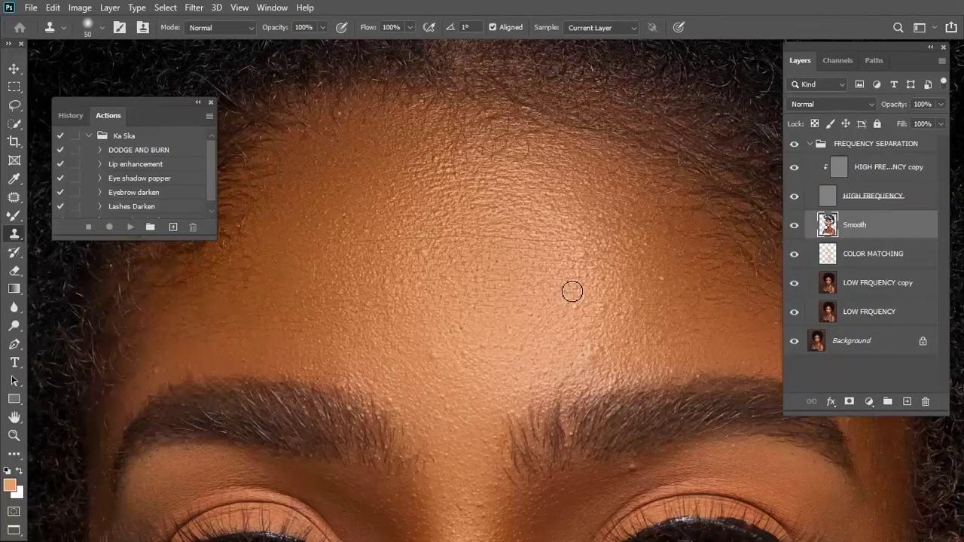
{"action": "scroll", "coordinate": [530, 278], "scroll_direction": "up", "scroll_amount": 2}
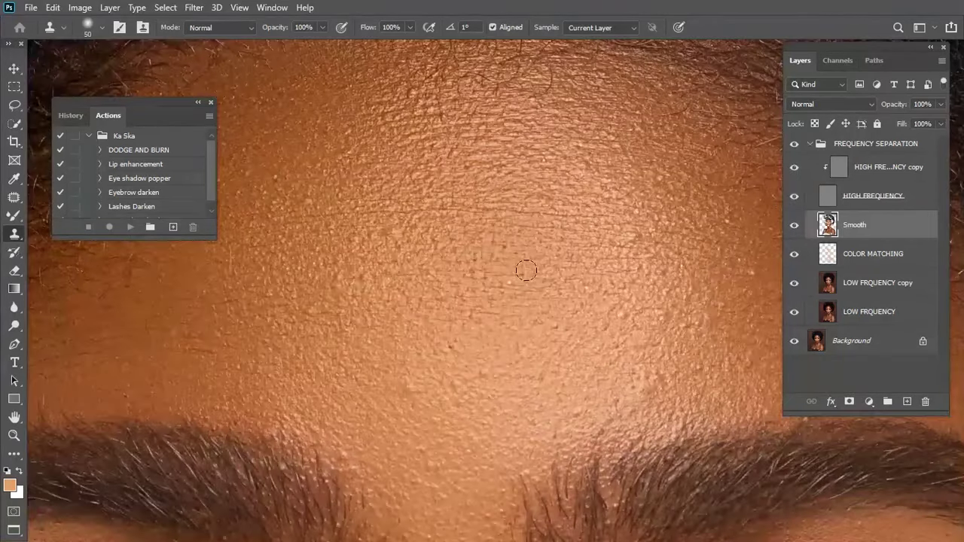
{"action": "scroll", "coordinate": [493, 258], "scroll_direction": "up", "scroll_amount": 2}
{"action": "left_click", "coordinate": [889, 166]}
{"action": "key", "text": "bracketleft"}
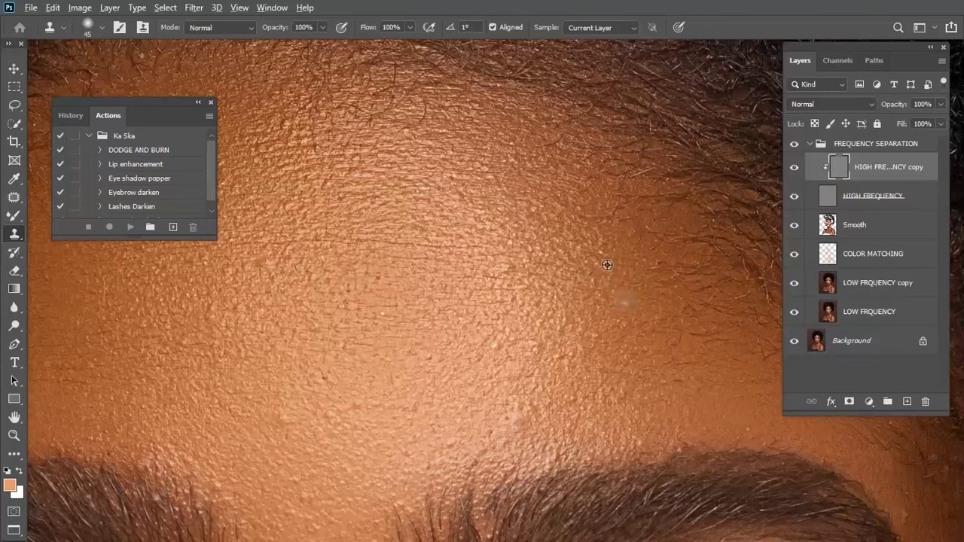
Clone over two forehead blemishes at brush size 40, undoing the stray grey patch.
{"action": "scroll", "coordinate": [604, 265], "scroll_direction": "up", "scroll_amount": 5}
{"action": "key", "text": "bracketleft"}
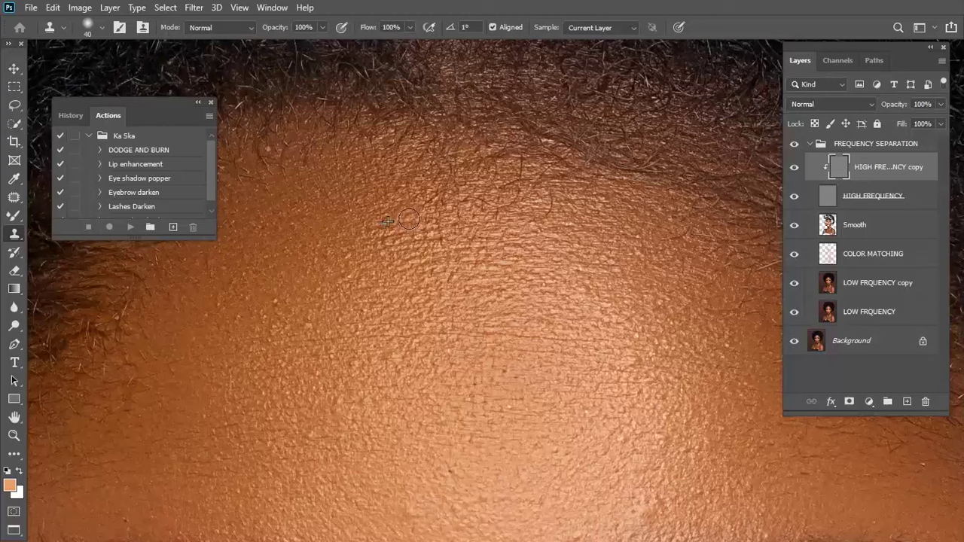
{"action": "scroll", "coordinate": [414, 289], "scroll_direction": "down", "scroll_amount": 3}
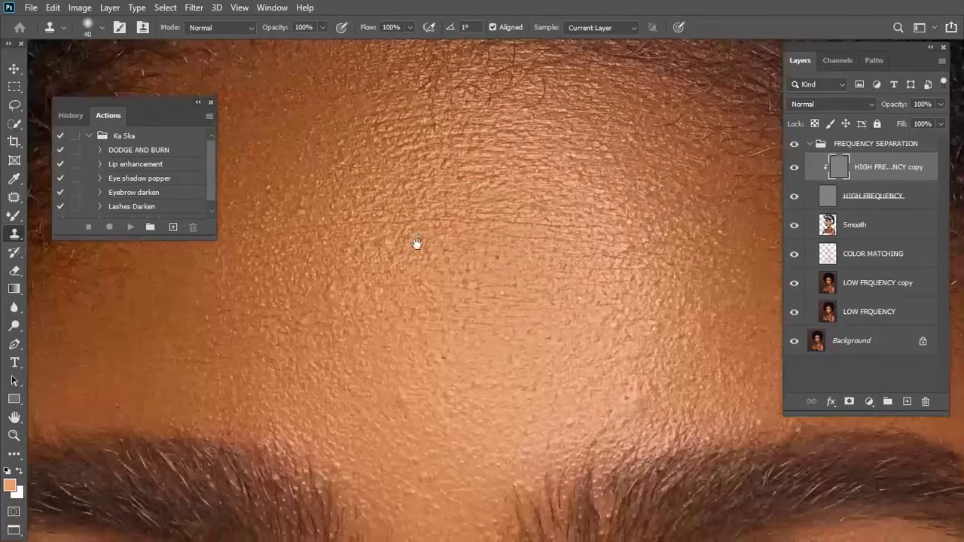
{"action": "left_click", "coordinate": [340, 189], "text": "alt"}
{"action": "scroll", "coordinate": [525, 254], "scroll_direction": "down", "scroll_amount": 2}
{"action": "left_click", "coordinate": [565, 269]}
{"action": "scroll", "coordinate": [586, 236], "scroll_direction": "up", "scroll_amount": 1}
{"action": "key", "text": "ctrl+z"}
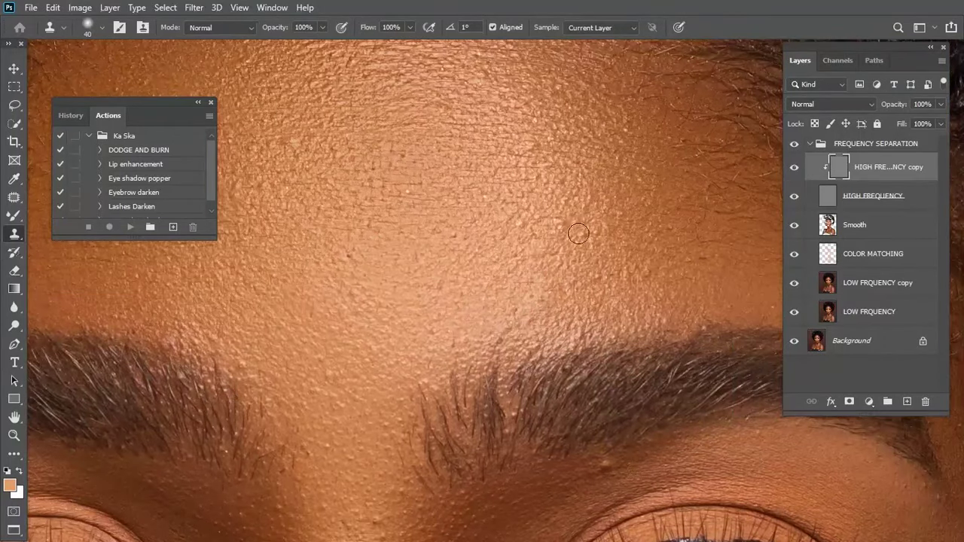
{"action": "scroll", "coordinate": [512, 204], "scroll_direction": "down", "scroll_amount": 10}
Sample clean cheek skin and clone over the blemishes on the cheek beside the nose.
{"action": "scroll", "coordinate": [564, 286], "scroll_direction": "left", "scroll_amount": 3}
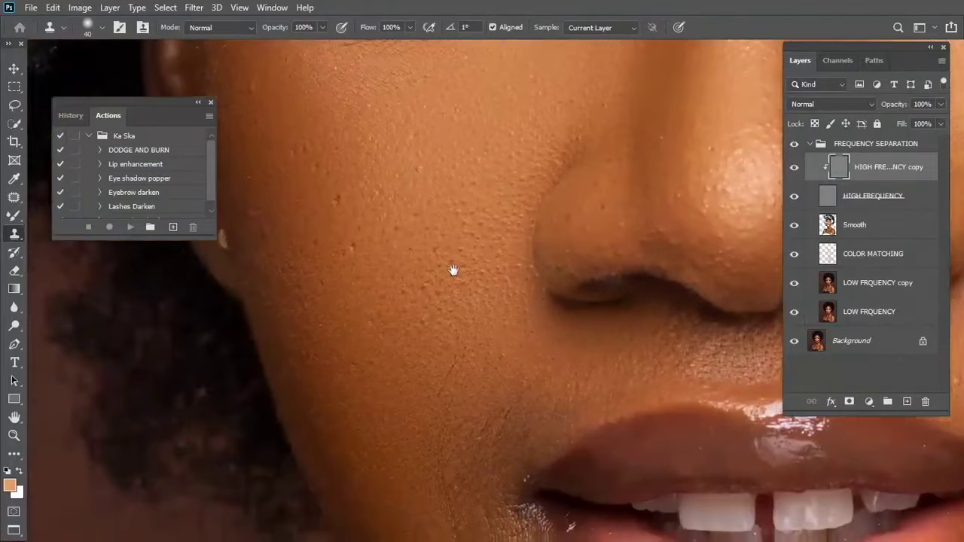
{"action": "scroll", "coordinate": [453, 269], "scroll_direction": "left", "scroll_amount": 3}
{"action": "scroll", "coordinate": [428, 346], "scroll_direction": "up", "scroll_amount": 3}
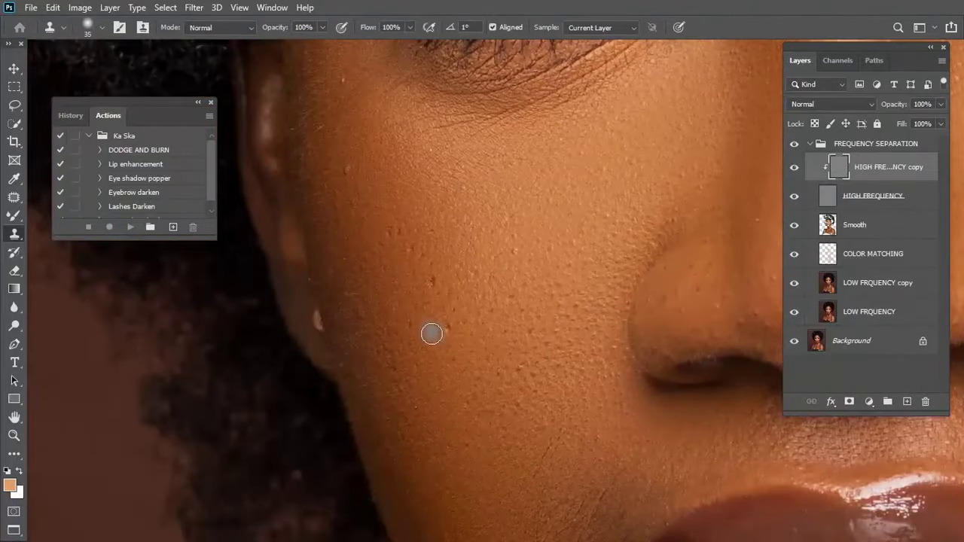
{"action": "left_click", "coordinate": [425, 330], "text": "alt"}
{"action": "scroll", "coordinate": [458, 387], "scroll_direction": "up", "scroll_amount": 2}
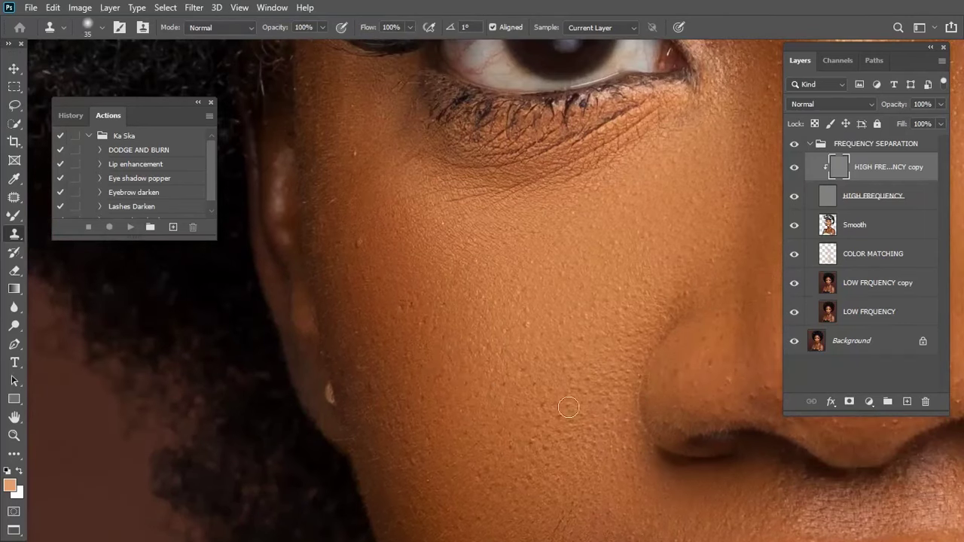
{"action": "scroll", "coordinate": [543, 349], "scroll_direction": "down", "scroll_amount": 5}
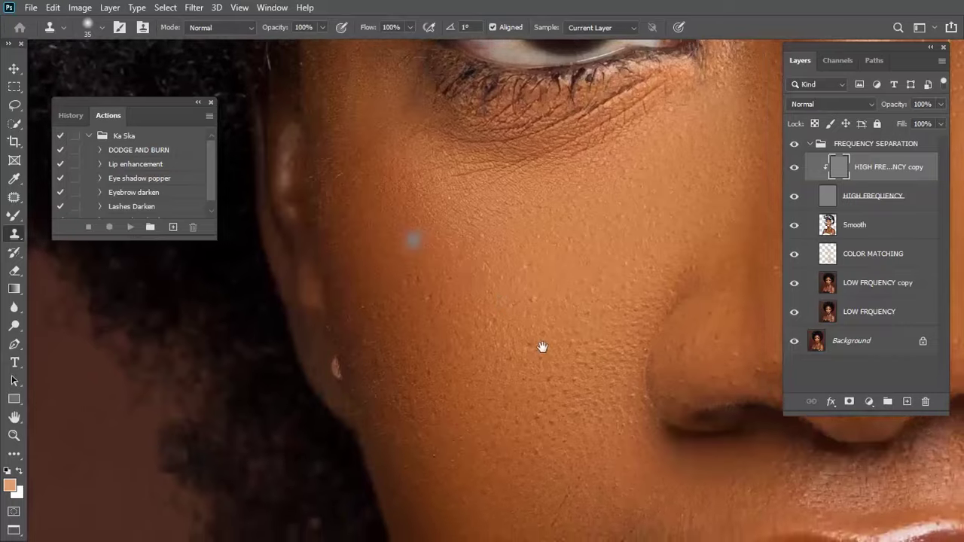
{"action": "scroll", "coordinate": [557, 349], "scroll_direction": "down", "scroll_amount": 3}
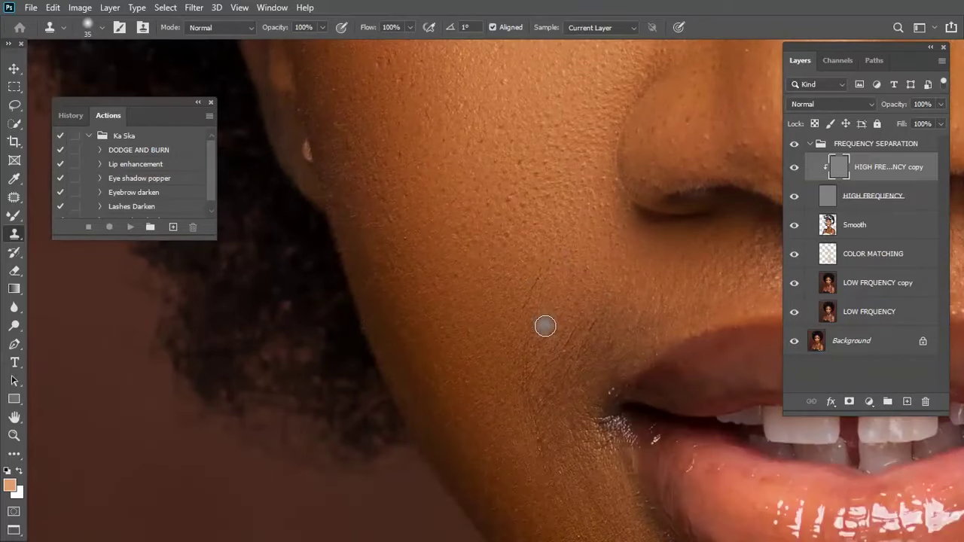
{"action": "left_click", "coordinate": [515, 281], "text": "alt"}
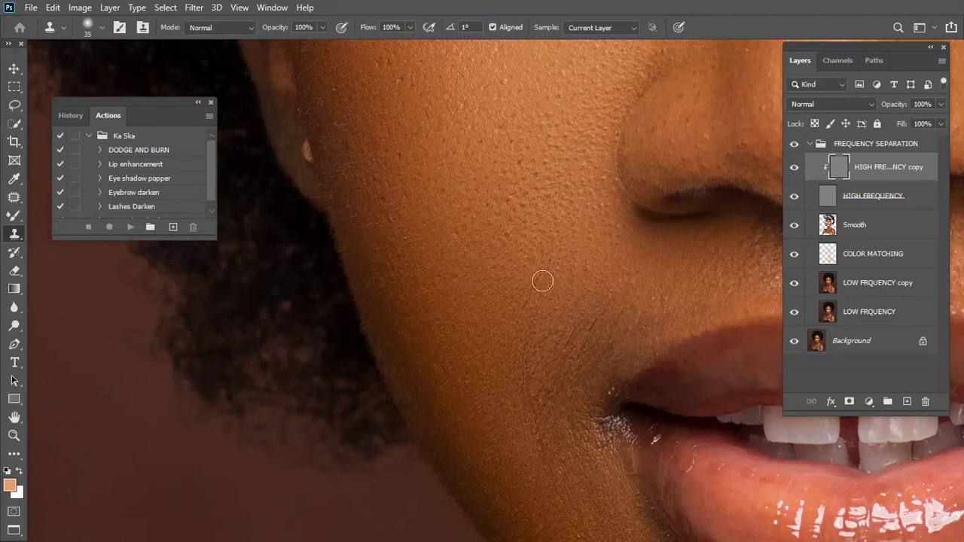
{"action": "mouse_move", "coordinate": [543, 282]}
{"action": "left_mouse_down"}
{"action": "mouse_move", "coordinate": [528, 324]}
{"action": "mouse_move", "coordinate": [519, 321]}
{"action": "mouse_move", "coordinate": [528, 354]}
{"action": "left_mouse_up"}
{"action": "left_click_drag", "start_coordinate": [527, 355], "coordinate": [445, 309]}
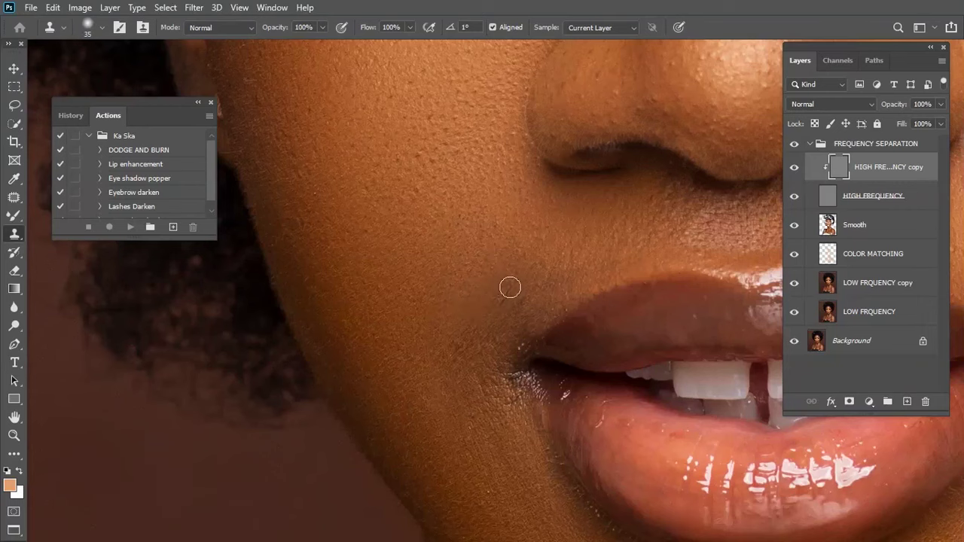
{"action": "mouse_move", "coordinate": [469, 452]}
{"action": "left_mouse_down"}
{"action": "mouse_move", "coordinate": [441, 287]}
{"action": "mouse_move", "coordinate": [486, 290]}
{"action": "mouse_move", "coordinate": [517, 366]}
{"action": "mouse_move", "coordinate": [505, 366]}
{"action": "left_mouse_up"}
{"action": "left_click_drag", "start_coordinate": [572, 352], "coordinate": [442, 389]}
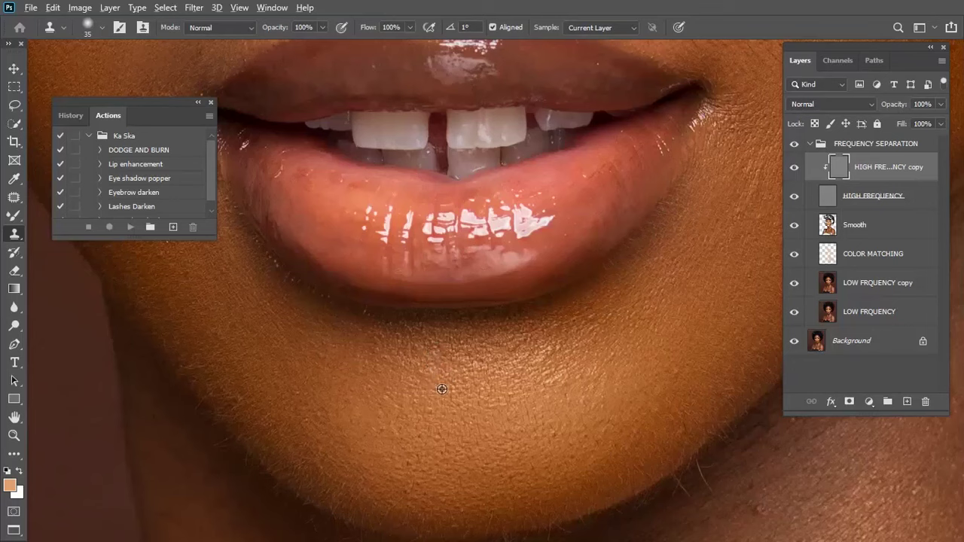
Pan to the other cheek, sample clean skin and clone over the patches by the mouth.
{"action": "left_click_drag", "start_coordinate": [647, 332], "coordinate": [544, 393]}
{"action": "mouse_move", "coordinate": [668, 372]}
{"action": "left_mouse_down"}
{"action": "mouse_move", "coordinate": [523, 448]}
{"action": "mouse_move", "coordinate": [528, 500]}
{"action": "left_mouse_up"}
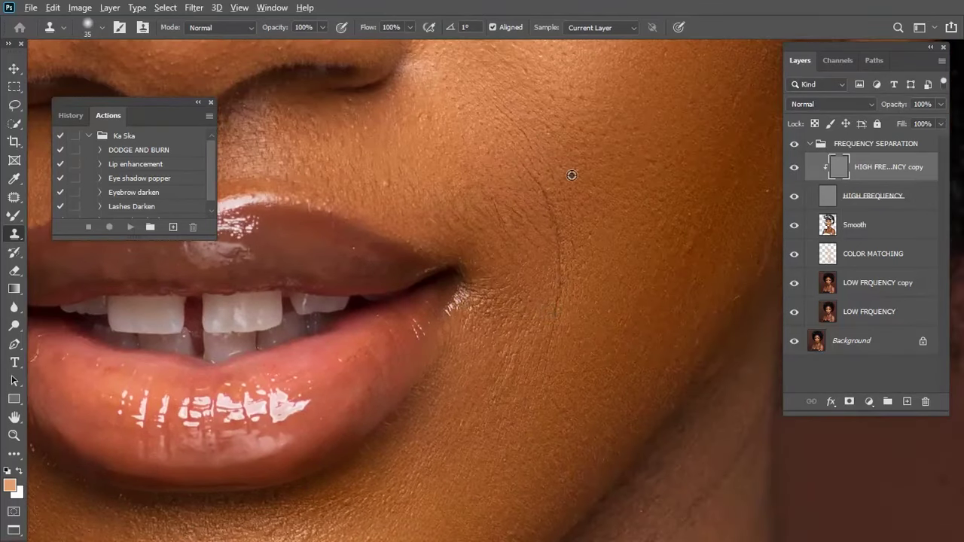
{"action": "left_click_drag", "start_coordinate": [551, 154], "coordinate": [532, 229]}
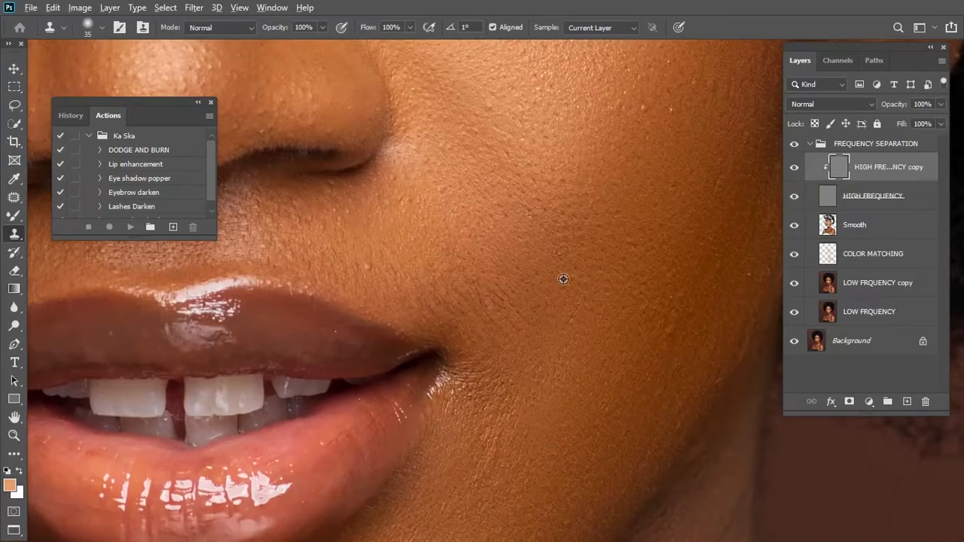
{"action": "left_click", "coordinate": [641, 313], "text": "alt"}
{"action": "mouse_move", "coordinate": [675, 317]}
{"action": "left_mouse_down"}
{"action": "mouse_move", "coordinate": [641, 314]}
{"action": "mouse_move", "coordinate": [669, 316]}
{"action": "left_mouse_up"}
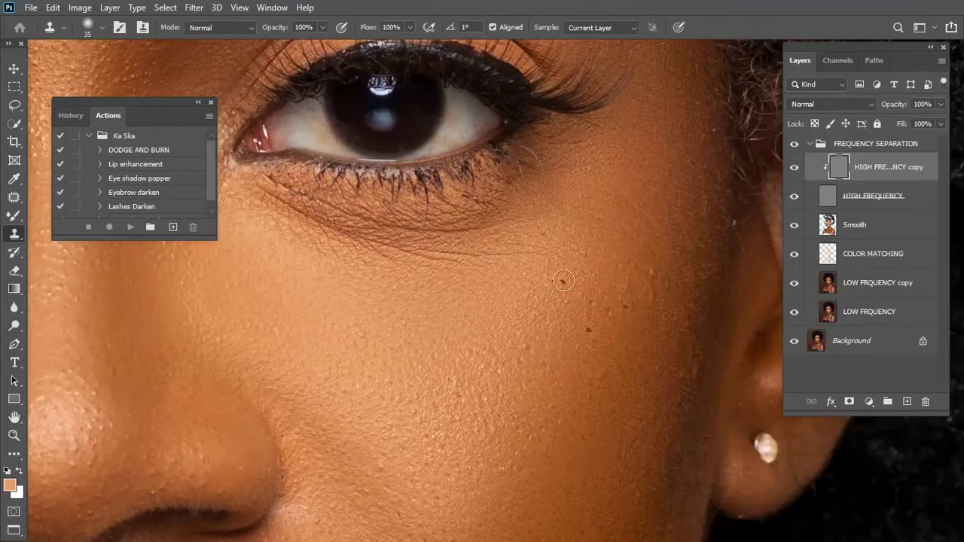
Stamp out the small dark spots on the cheek below the eye, resampling once.
{"action": "left_click", "coordinate": [565, 280]}
{"action": "left_click", "coordinate": [590, 331]}
{"action": "left_click", "coordinate": [616, 316]}
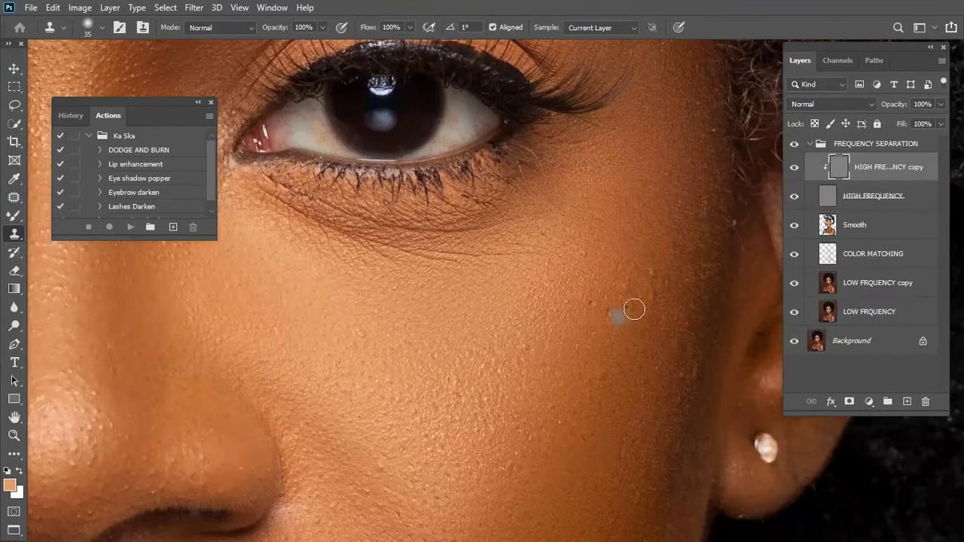
{"action": "left_click", "coordinate": [610, 321]}
{"action": "left_click", "coordinate": [616, 329], "text": "alt"}
{"action": "left_click", "coordinate": [627, 306]}
{"action": "left_click", "coordinate": [632, 305]}
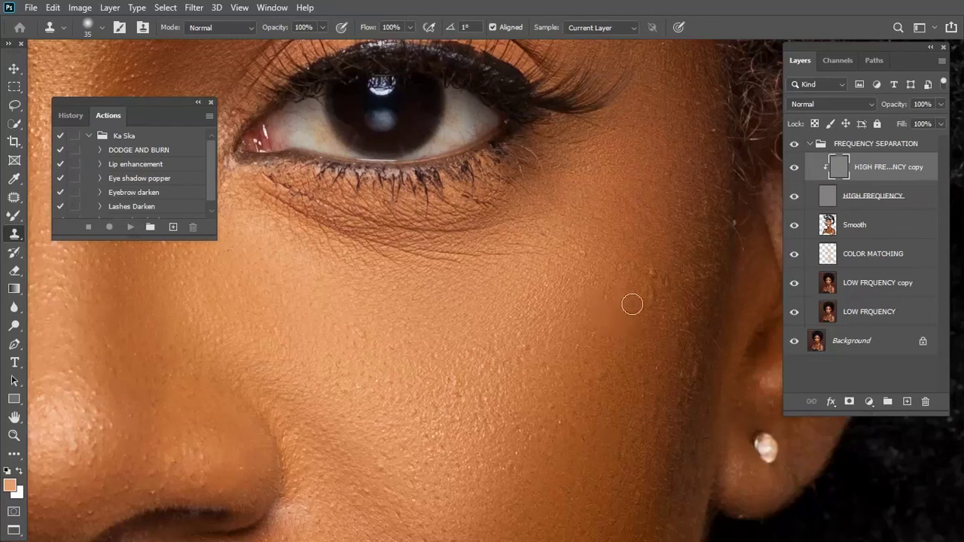
Sample a fresh clone source and move the view down toward the lips.
{"action": "left_click", "coordinate": [598, 386], "text": "alt"}
{"action": "scroll", "coordinate": [608, 392], "scroll_direction": "down", "scroll_amount": 2}
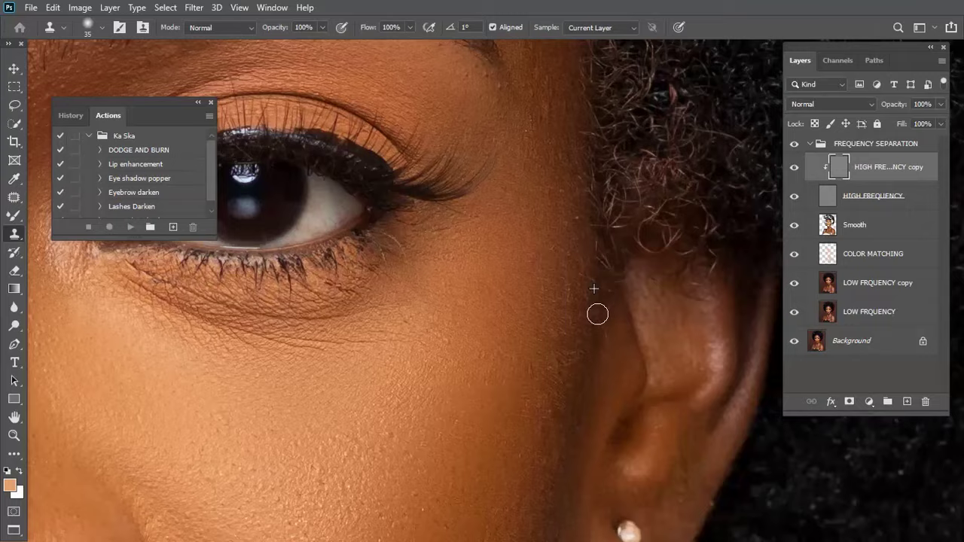
{"action": "scroll", "coordinate": [474, 485], "scroll_direction": "down", "scroll_amount": 5}
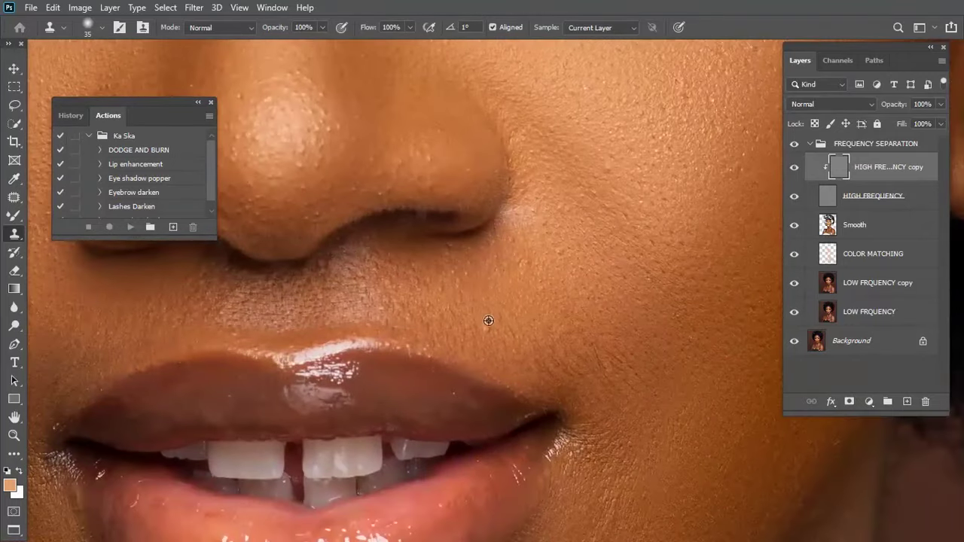
{"action": "left_click_drag", "start_coordinate": [547, 291], "coordinate": [536, 370]}
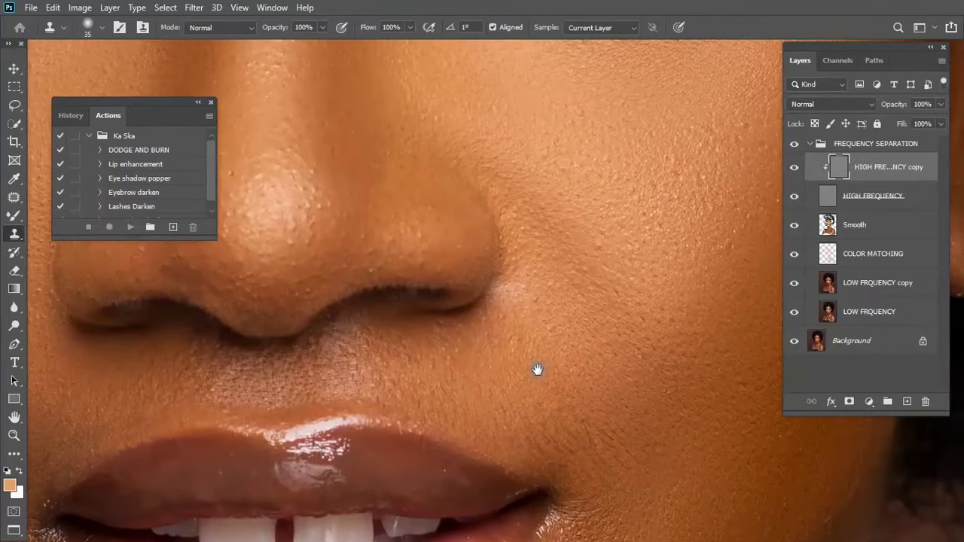
{"action": "scroll", "coordinate": [547, 475], "scroll_direction": "down", "scroll_amount": 8}
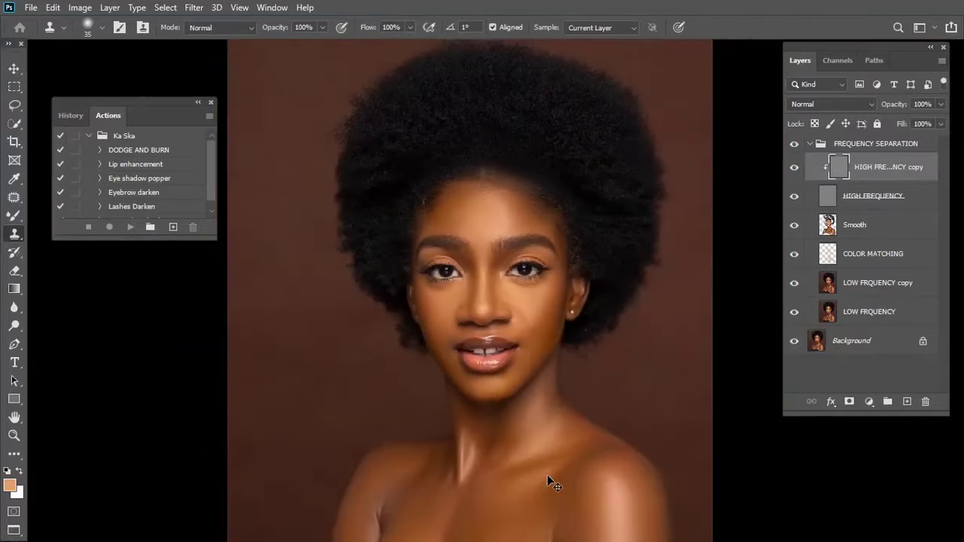
Zoom in on the collarbone and raise the Clone Stamp brush size from 35 to 60.
{"action": "scroll", "coordinate": [547, 475], "scroll_direction": "down", "scroll_amount": 3}
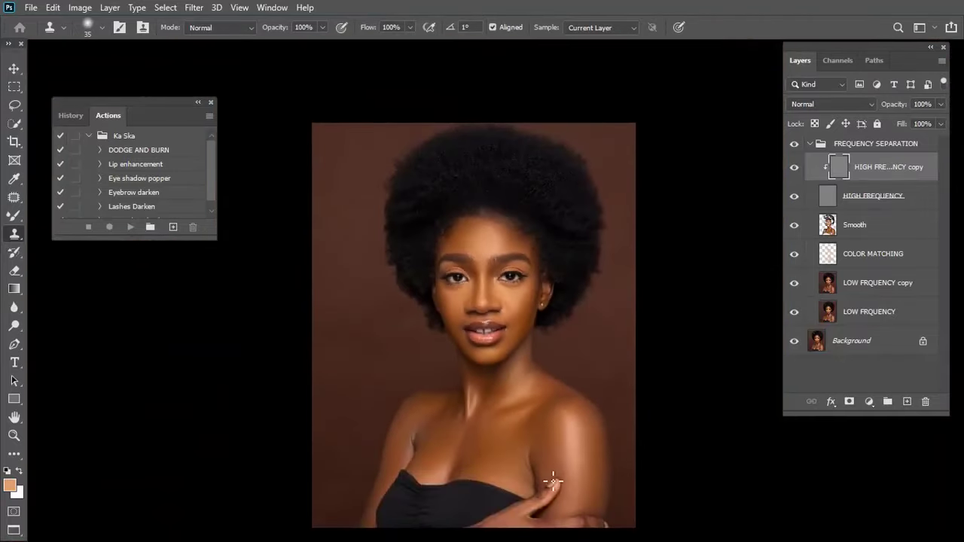
{"action": "scroll", "coordinate": [553, 481], "scroll_direction": "up", "scroll_amount": 3}
{"action": "scroll", "coordinate": [547, 482], "scroll_direction": "up", "scroll_amount": 5}
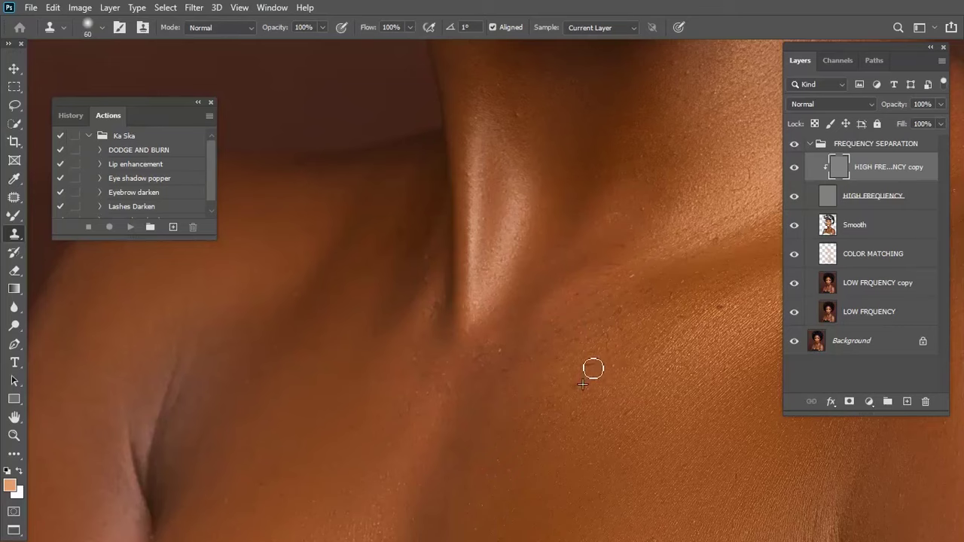
Clone away the bluish spot on the chest just below the neck.
{"action": "scroll", "coordinate": [594, 387], "scroll_direction": "up", "scroll_amount": 2}
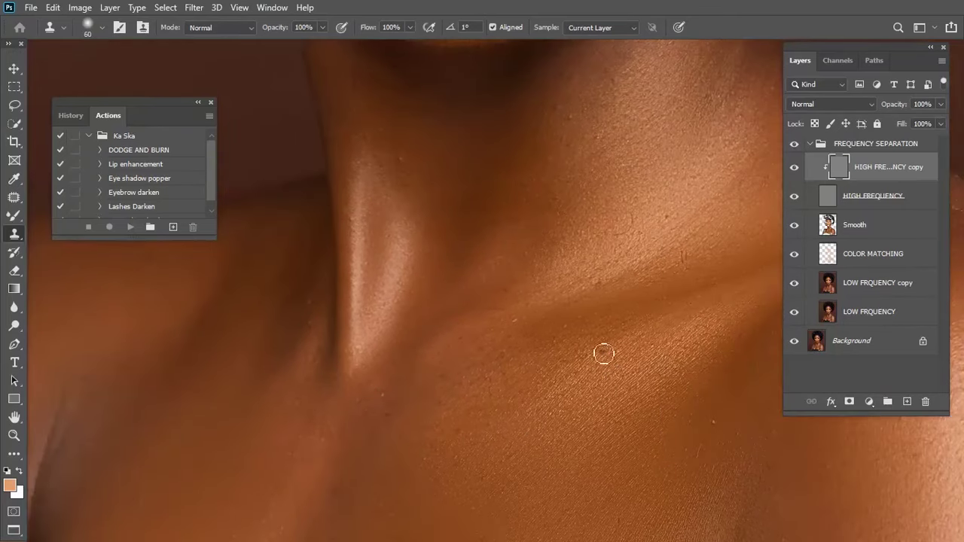
{"action": "scroll", "coordinate": [605, 379], "scroll_direction": "down", "scroll_amount": 2}
{"action": "mouse_move", "coordinate": [496, 337]}
{"action": "left_mouse_down"}
{"action": "mouse_move", "coordinate": [549, 357]}
{"action": "mouse_move", "coordinate": [551, 343]}
{"action": "mouse_move", "coordinate": [568, 341]}
{"action": "mouse_move", "coordinate": [553, 367]}
{"action": "left_mouse_up"}
{"action": "scroll", "coordinate": [553, 367], "scroll_direction": "down", "scroll_amount": 2}
{"action": "scroll", "coordinate": [534, 502], "scroll_direction": "up", "scroll_amount": 2}
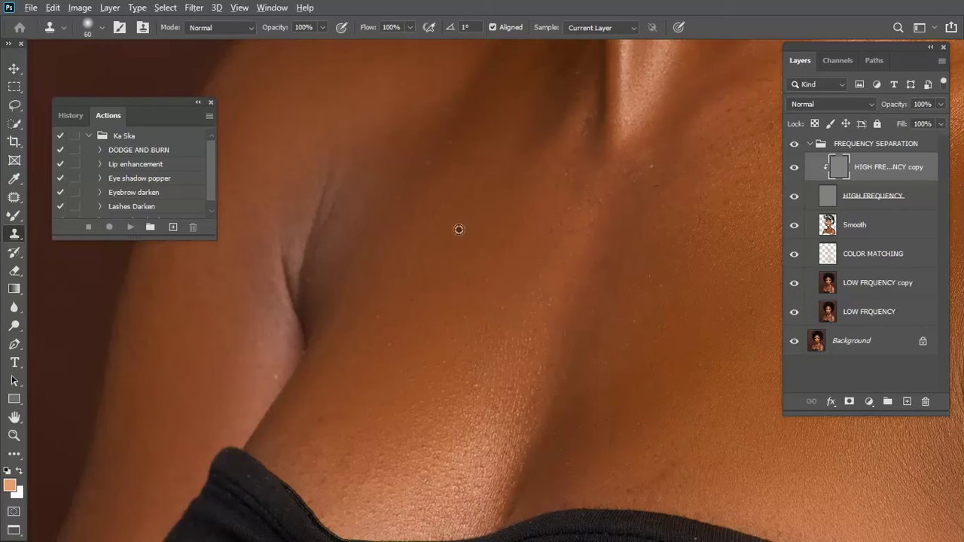
Select the FREQUENCY SEPARATION group and fit the whole portrait in the window.
{"action": "left_click", "coordinate": [876, 144]}
{"action": "key", "text": "ctrl+0"}
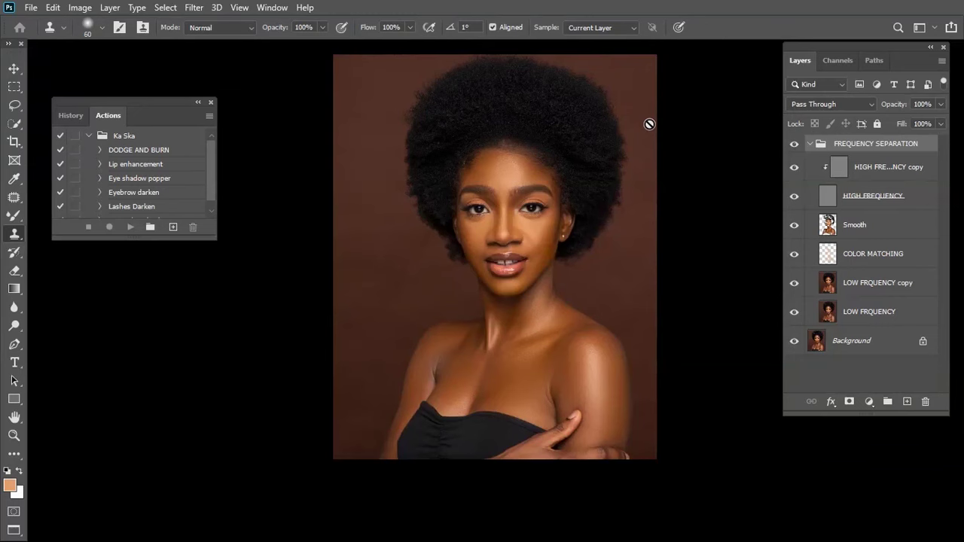
{"action": "left_click_drag", "start_coordinate": [636, 163], "coordinate": [603, 182]}
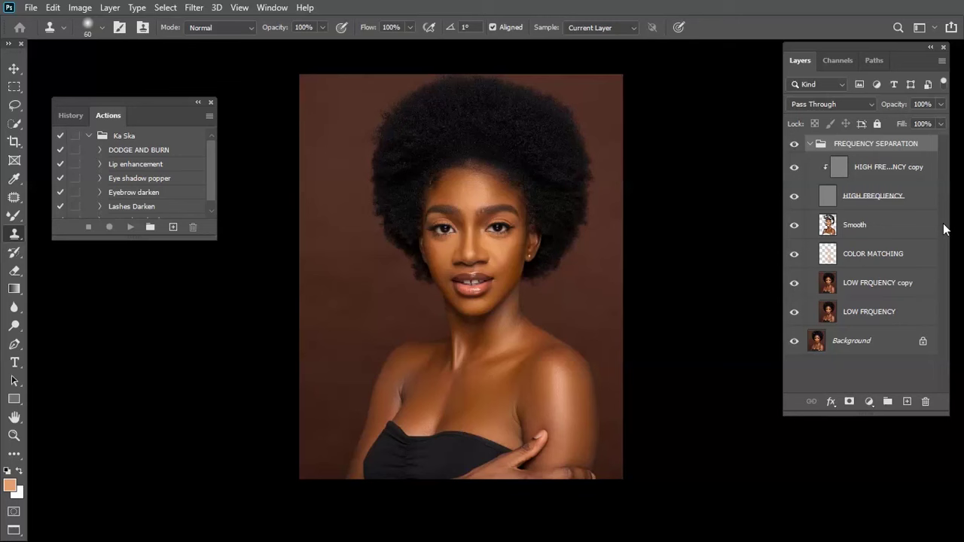
Stamp all visible layers into a new Layer 1 and add a Curves adjustment layer above it.
{"action": "key", "text": "ctrl+shift+alt+e"}
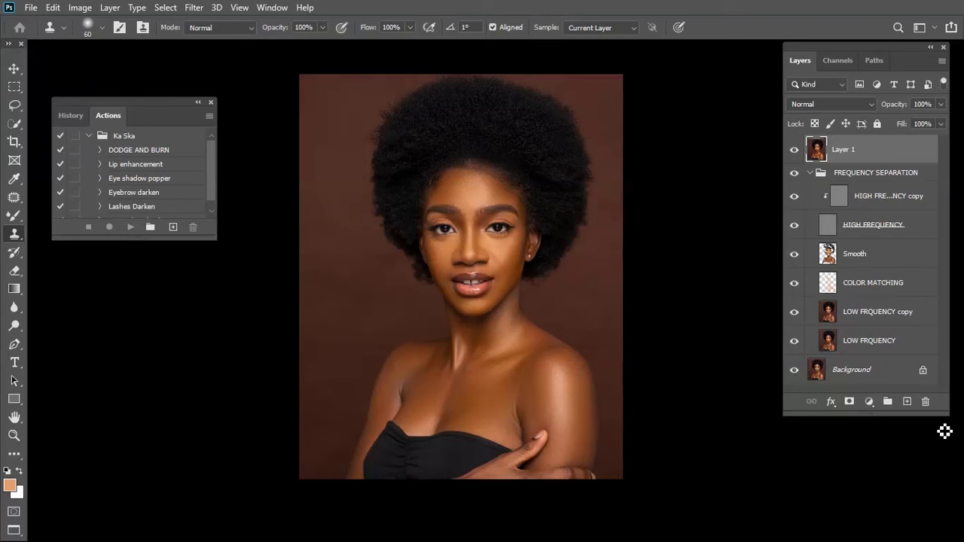
{"action": "left_click", "coordinate": [869, 403]}
{"action": "left_click", "coordinate": [875, 226]}
{"action": "left_click_drag", "start_coordinate": [743, 164], "coordinate": [222, 255]}
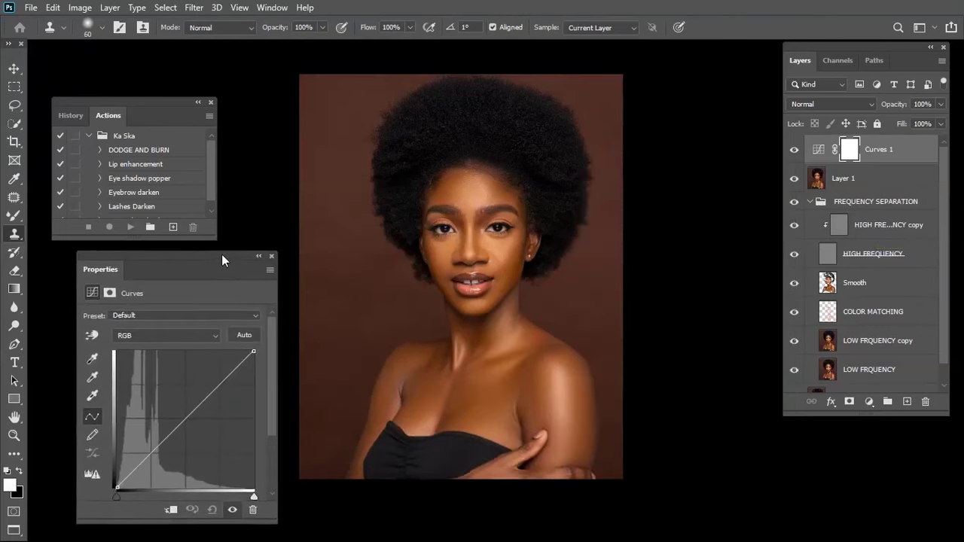
Duplicate Curves 1, naming the copy 'dorge' and the original 'burn'.
{"action": "key", "text": "ctrl+j"}
{"action": "double_click", "coordinate": [891, 149]}
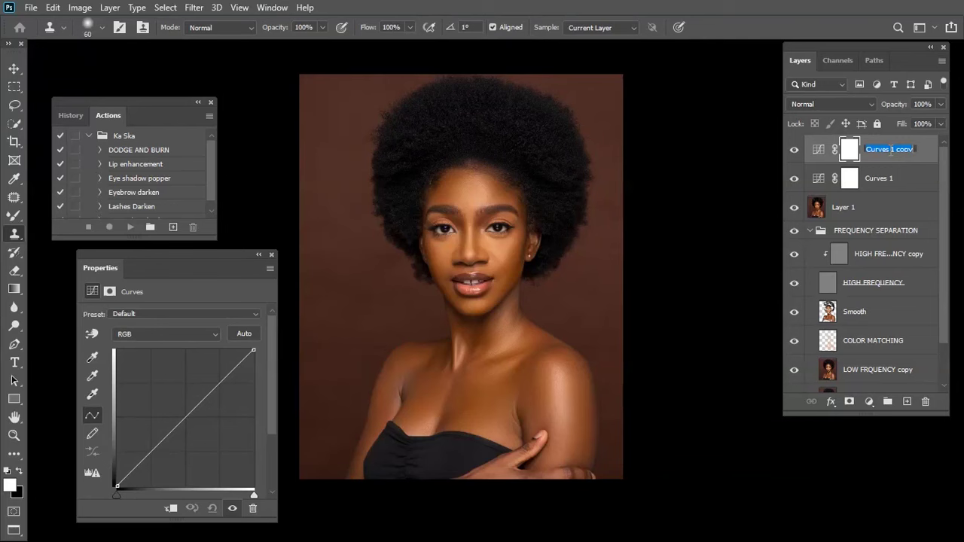
{"action": "type", "text": "dorge"}
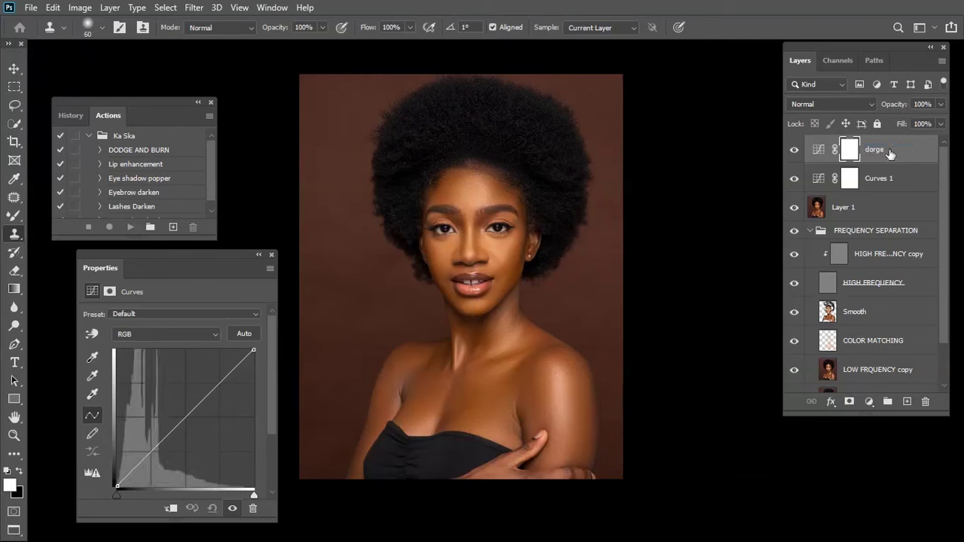
{"action": "left_click", "coordinate": [886, 181]}
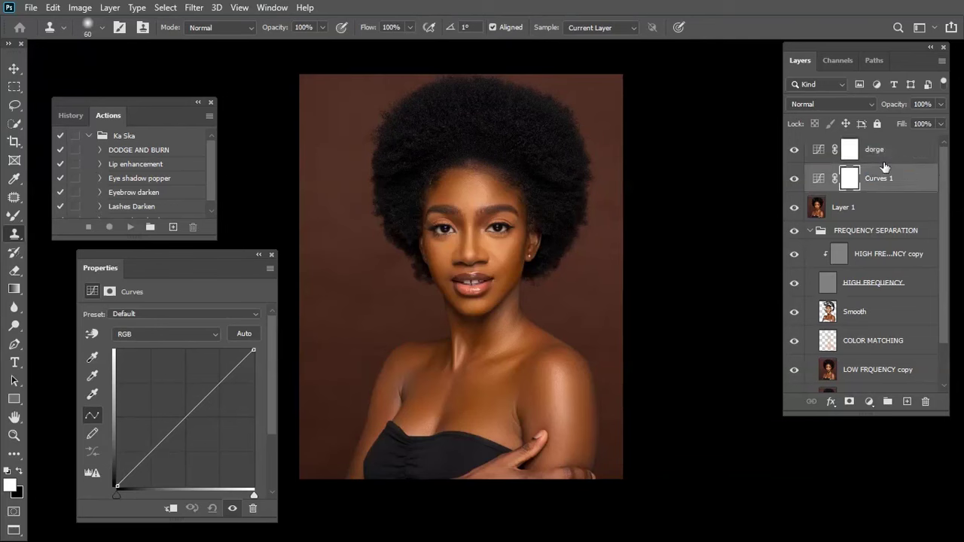
{"action": "double_click", "coordinate": [878, 178]}
{"action": "type", "text": "burn"}
{"action": "key", "text": "Return"}
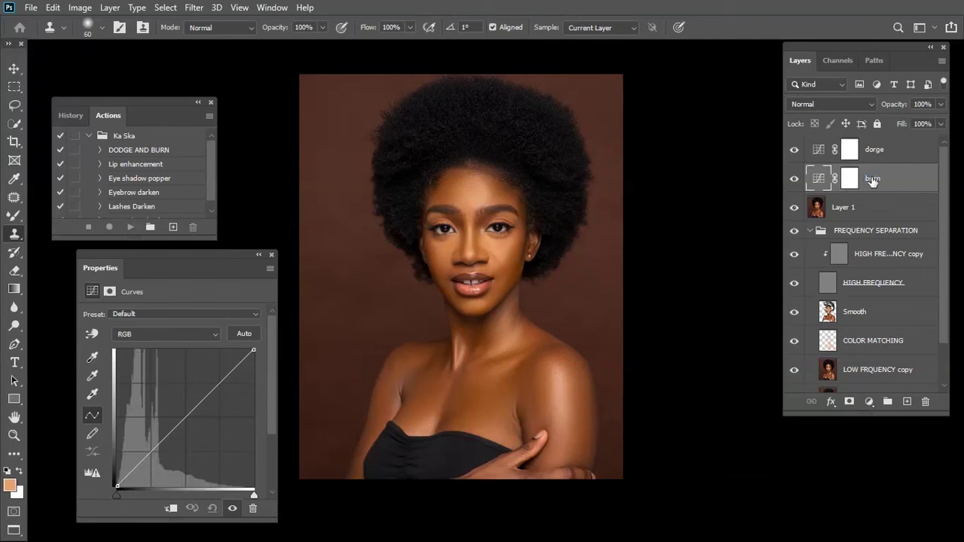
Select both the dorge and burn layers and group them.
{"action": "left_click", "coordinate": [882, 180]}
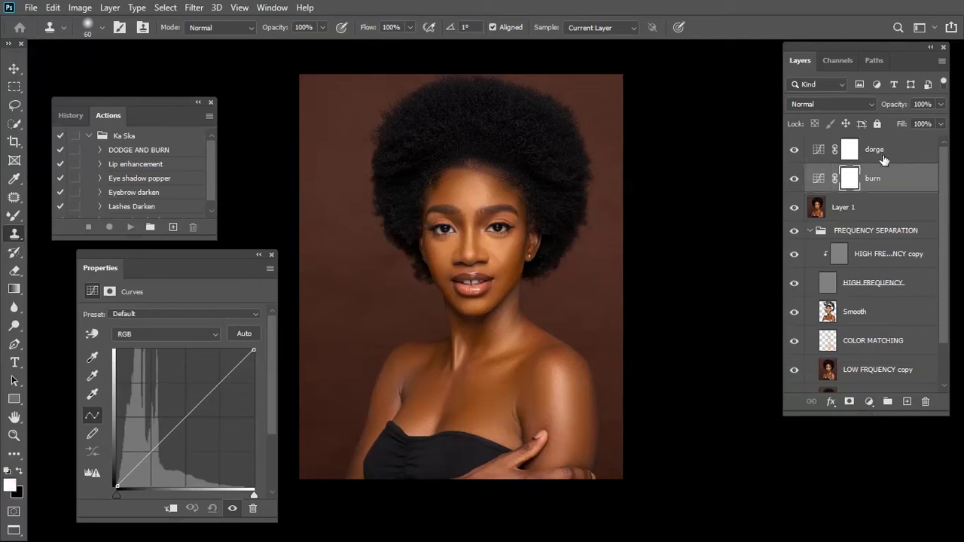
{"action": "left_click", "coordinate": [884, 160], "text": "shift"}
{"action": "left_click_drag", "start_coordinate": [889, 177], "coordinate": [889, 403]}
Rename the new group 'dorge and burn'.
{"action": "double_click", "coordinate": [850, 144]}
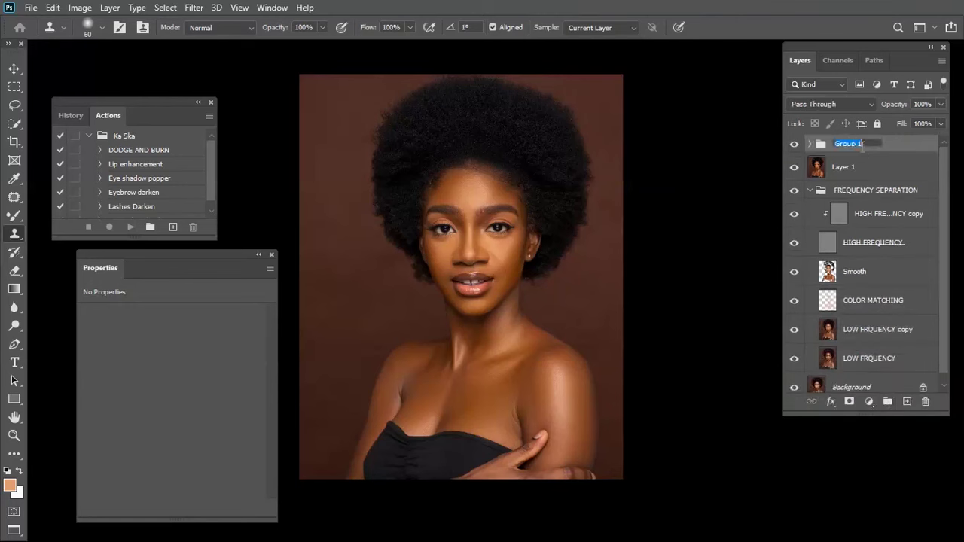
{"action": "type", "text": "dorge and burn"}
{"action": "key", "text": "Return"}
Expand the dorge and burn group and bring up the blend modes for the dorge layer.
{"action": "left_click", "coordinate": [810, 143]}
{"action": "left_click", "coordinate": [899, 192]}
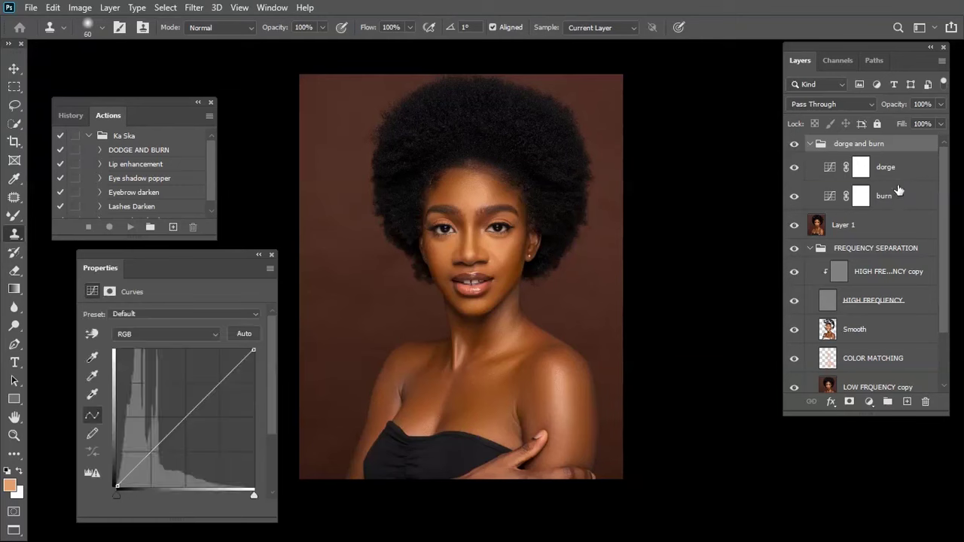
{"action": "left_click", "coordinate": [884, 197]}
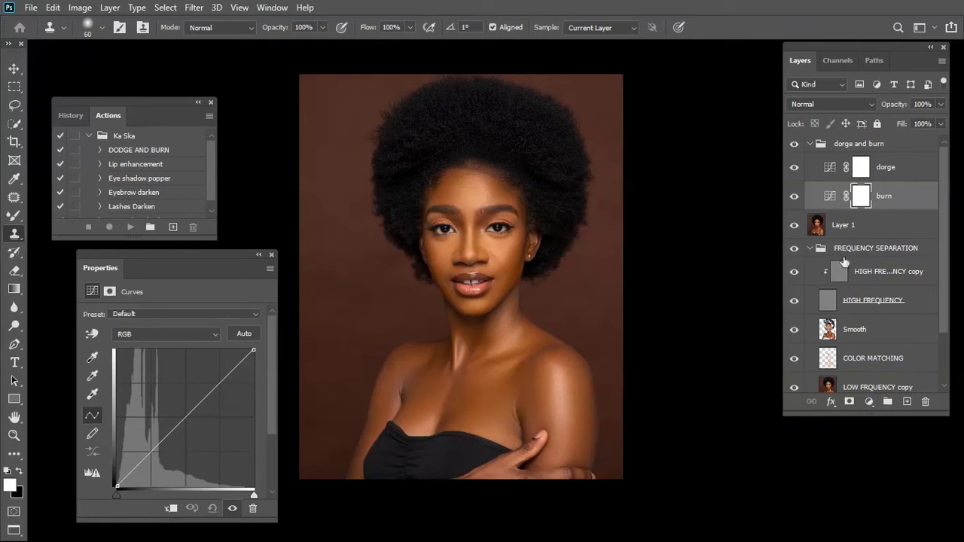
{"action": "left_click", "coordinate": [912, 169]}
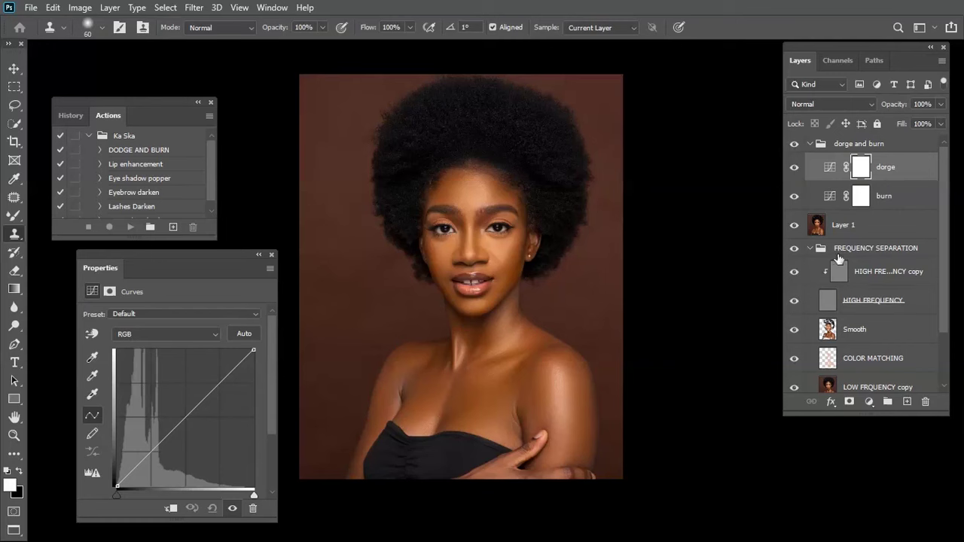
{"action": "left_click", "coordinate": [833, 104]}
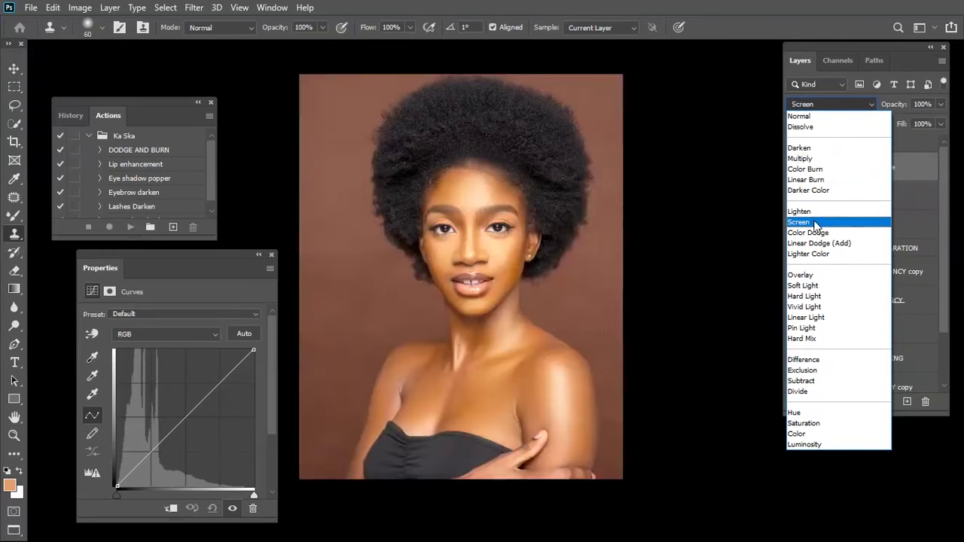
Set the dorge layer to Screen and invert its mask to black.
{"action": "left_click", "coordinate": [816, 223]}
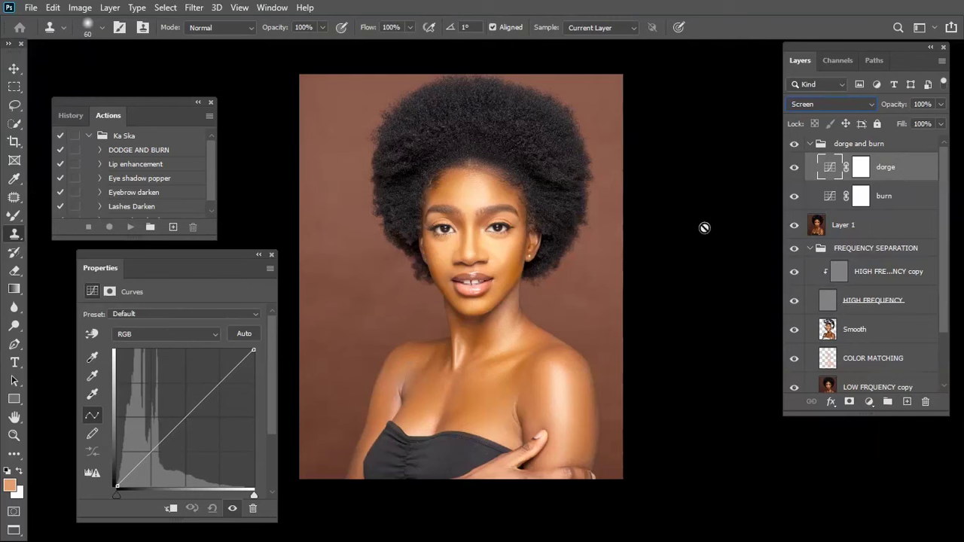
{"action": "left_click_drag", "start_coordinate": [151, 102], "coordinate": [138, 63]}
{"action": "left_click_drag", "start_coordinate": [179, 257], "coordinate": [180, 217]}
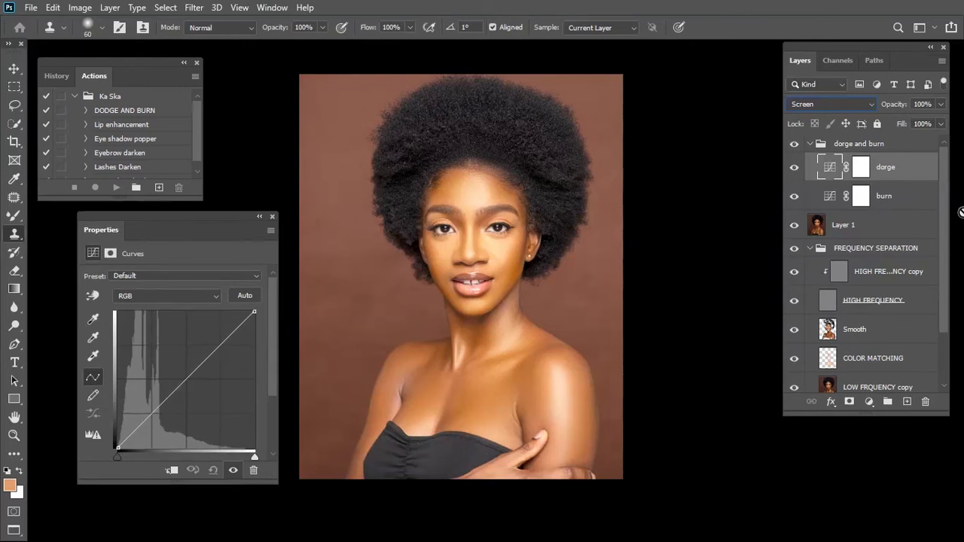
{"action": "left_click", "coordinate": [860, 168]}
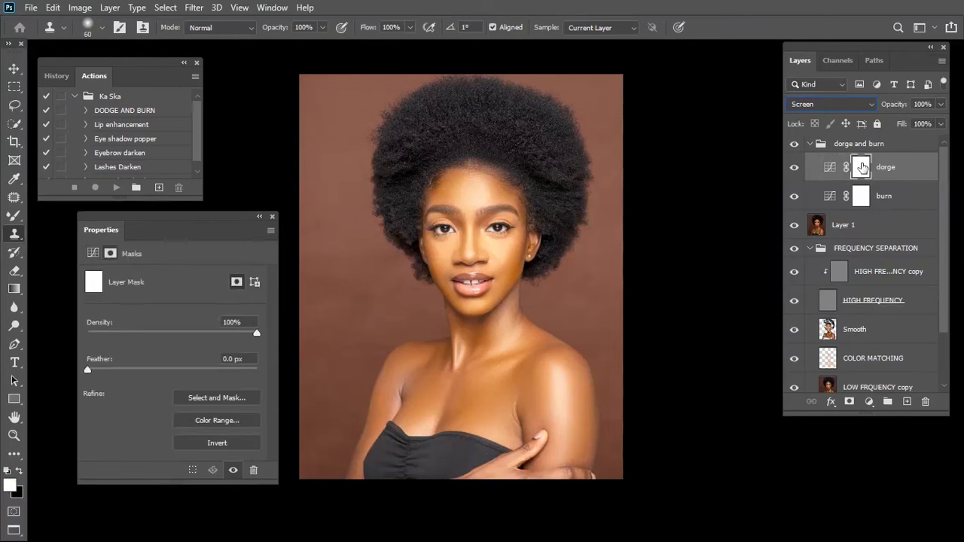
{"action": "left_click", "coordinate": [249, 449]}
Set the burn layer to Multiply and invert its mask to black.
{"action": "left_click", "coordinate": [901, 202]}
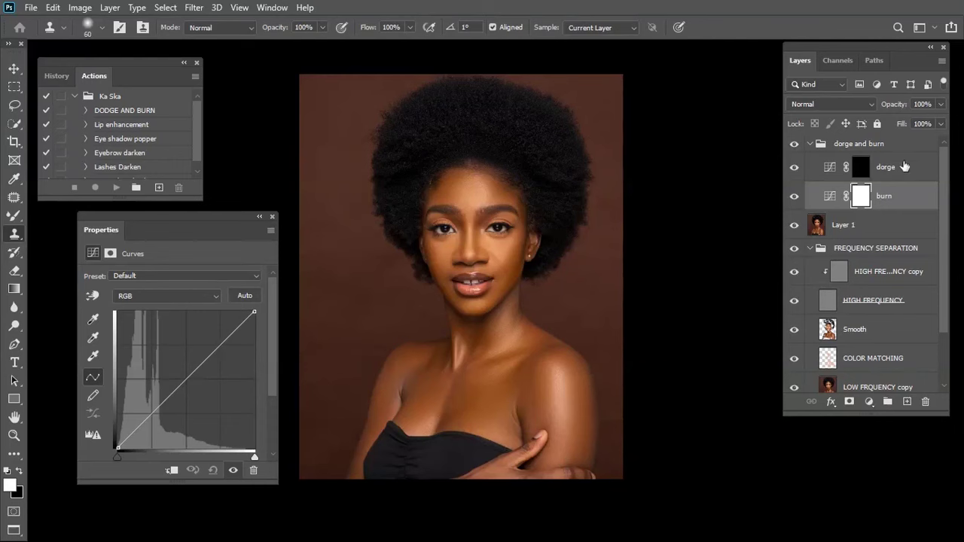
{"action": "left_click", "coordinate": [845, 103]}
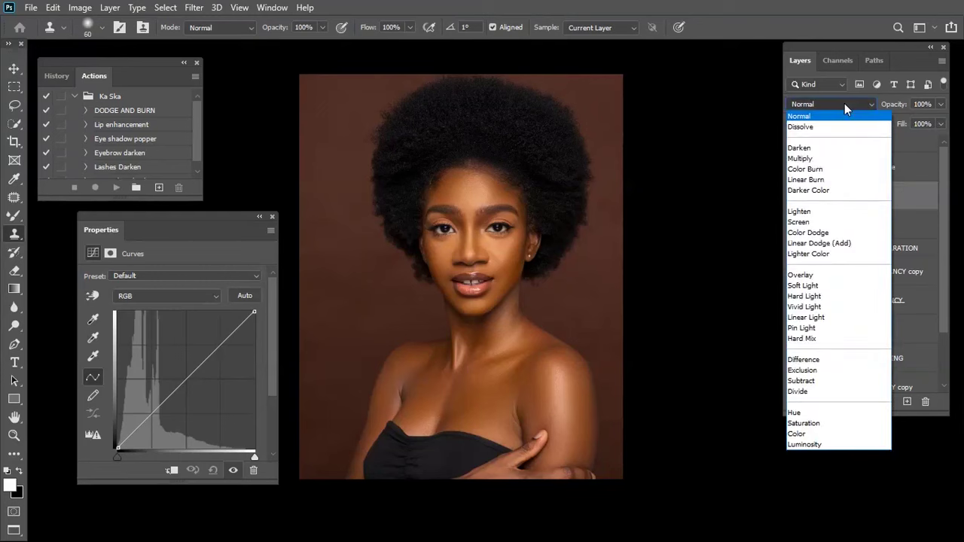
{"action": "left_click", "coordinate": [801, 158]}
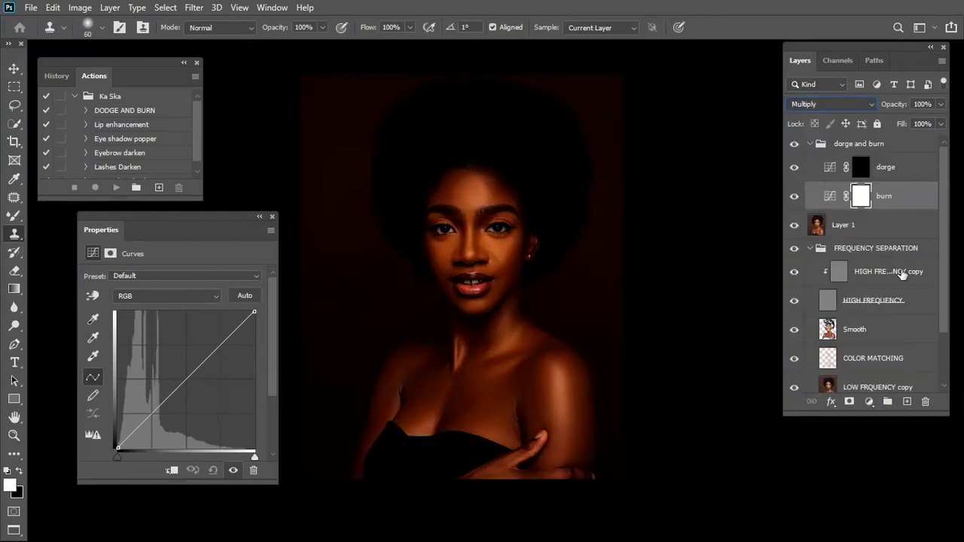
{"action": "left_click", "coordinate": [861, 196]}
{"action": "key", "text": "ctrl+i"}
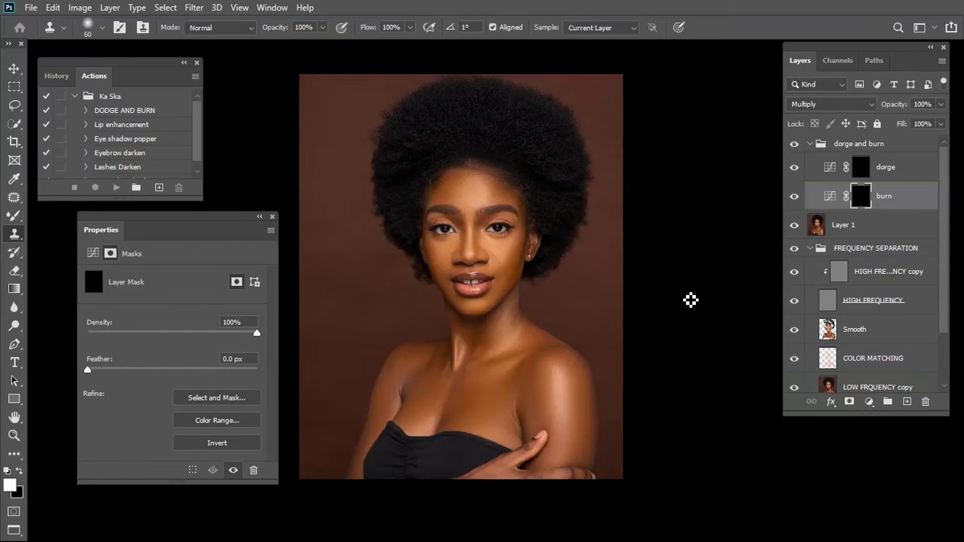
{"action": "left_click", "coordinate": [865, 145]}
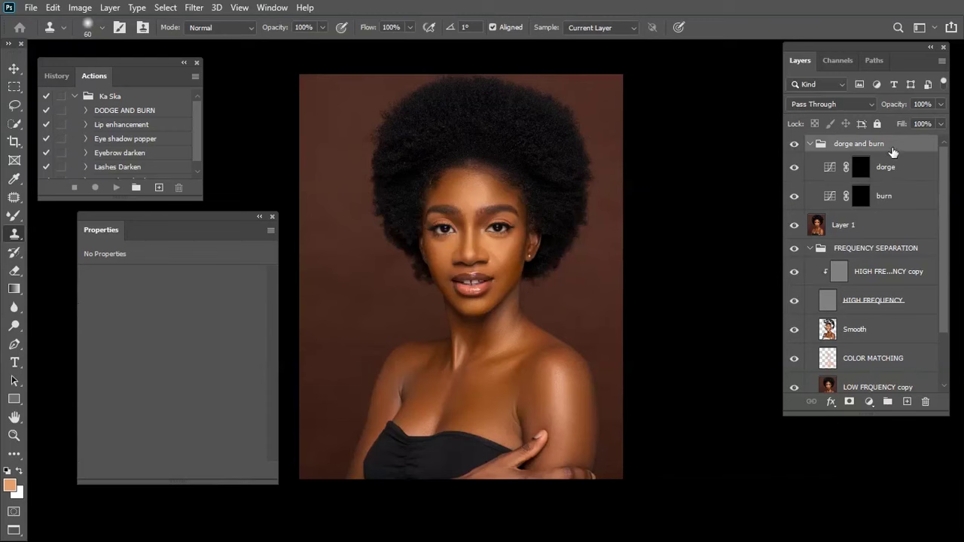
Duplicate the group and name the two groups 'global dorge and burn copy' and 'local dorge and burn'.
{"action": "mouse_move", "coordinate": [872, 143]}
{"action": "left_mouse_down"}
{"action": "mouse_move", "coordinate": [878, 257]}
{"action": "mouse_move", "coordinate": [909, 399]}
{"action": "left_mouse_up"}
{"action": "double_click", "coordinate": [859, 143]}
{"action": "key", "text": "Home"}
{"action": "type", "text": "global"}
{"action": "key", "text": "Return"}
{"action": "double_click", "coordinate": [861, 218]}
{"action": "key", "text": "Home"}
{"action": "type", "text": "local"}
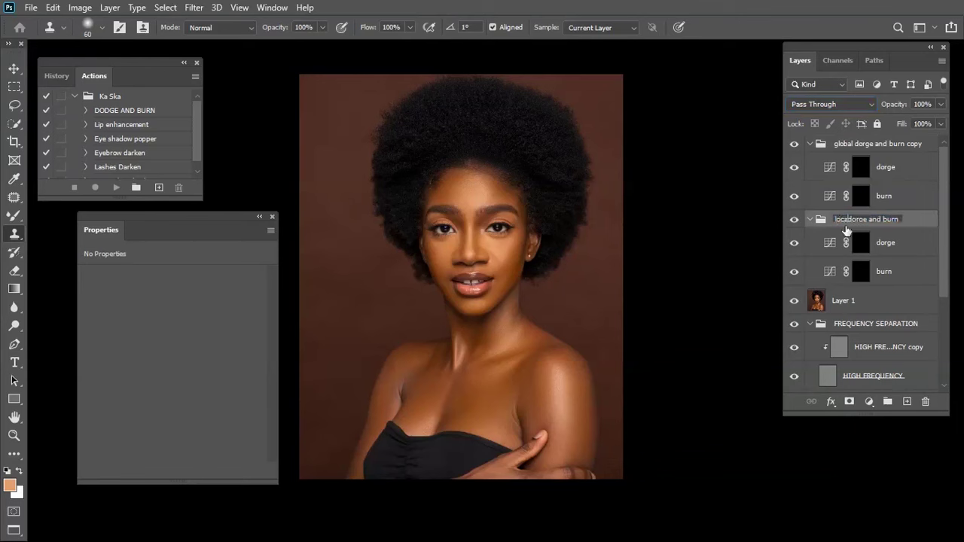
{"action": "key", "text": "Return"}
Compare the global and local groups, then collapse both.
{"action": "left_click", "coordinate": [887, 143]}
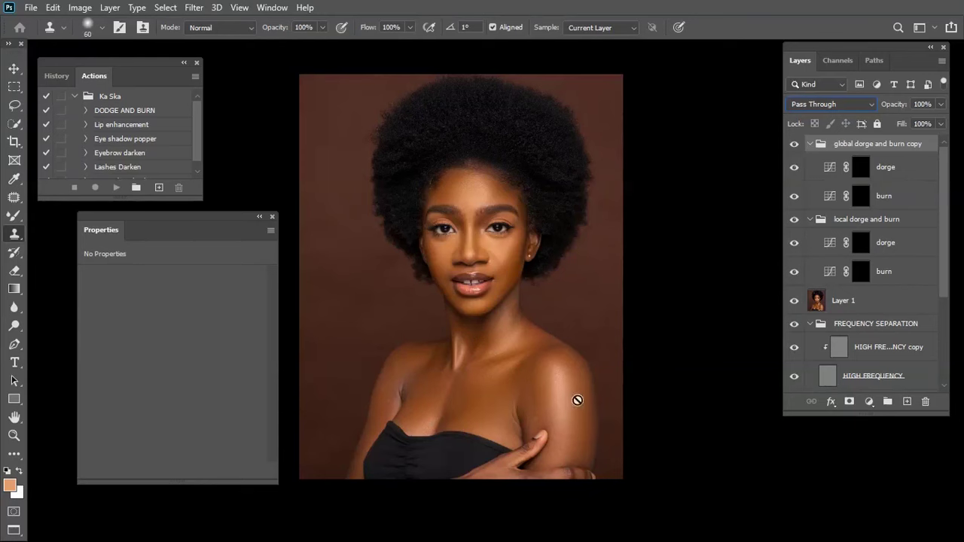
{"action": "left_click", "coordinate": [883, 220]}
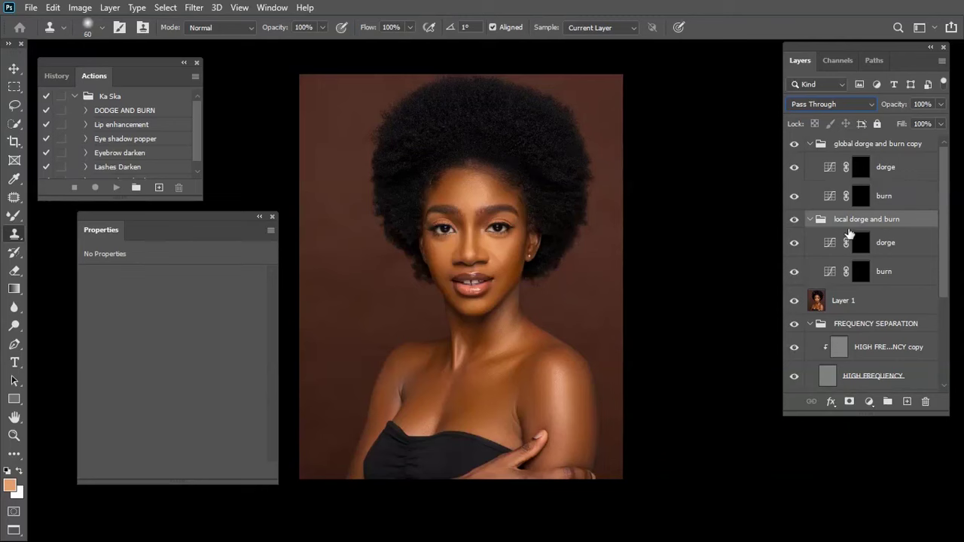
{"action": "left_click", "coordinate": [878, 147]}
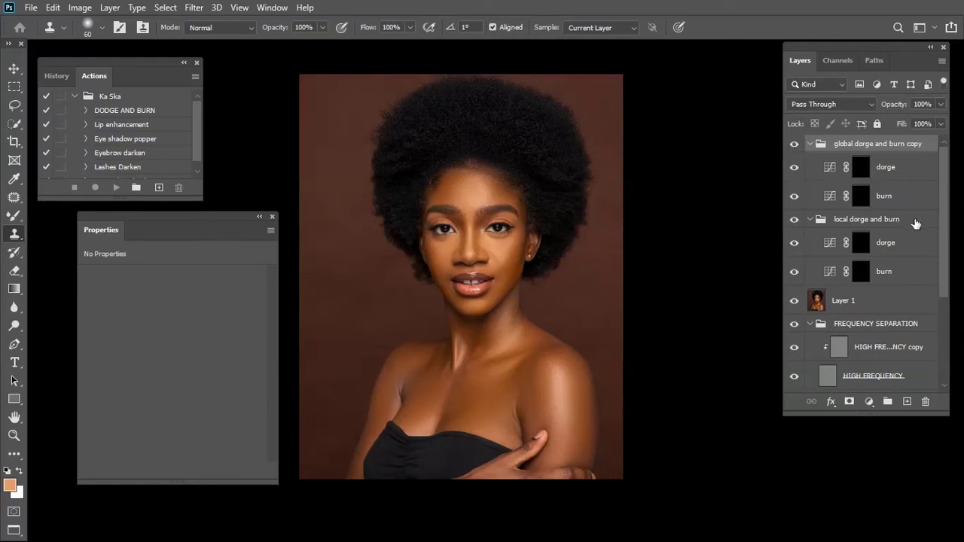
{"action": "left_click", "coordinate": [880, 221]}
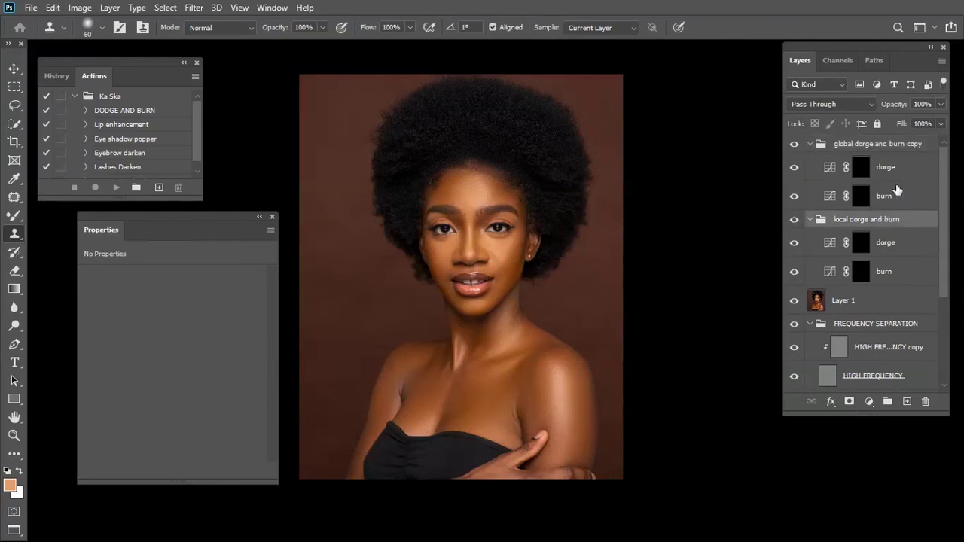
{"action": "left_click", "coordinate": [870, 147]}
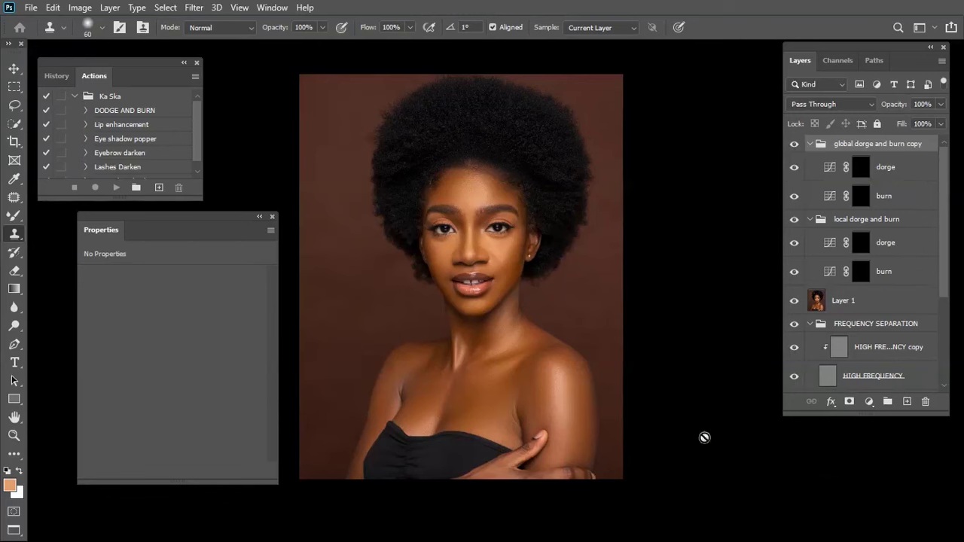
{"action": "left_click", "coordinate": [810, 144]}
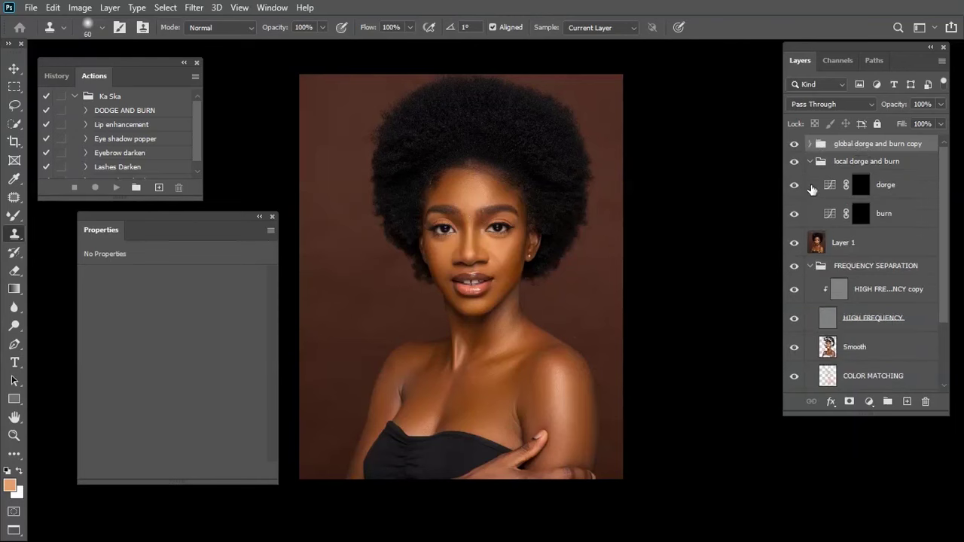
{"action": "left_click", "coordinate": [810, 161]}
{"action": "left_click", "coordinate": [870, 401]}
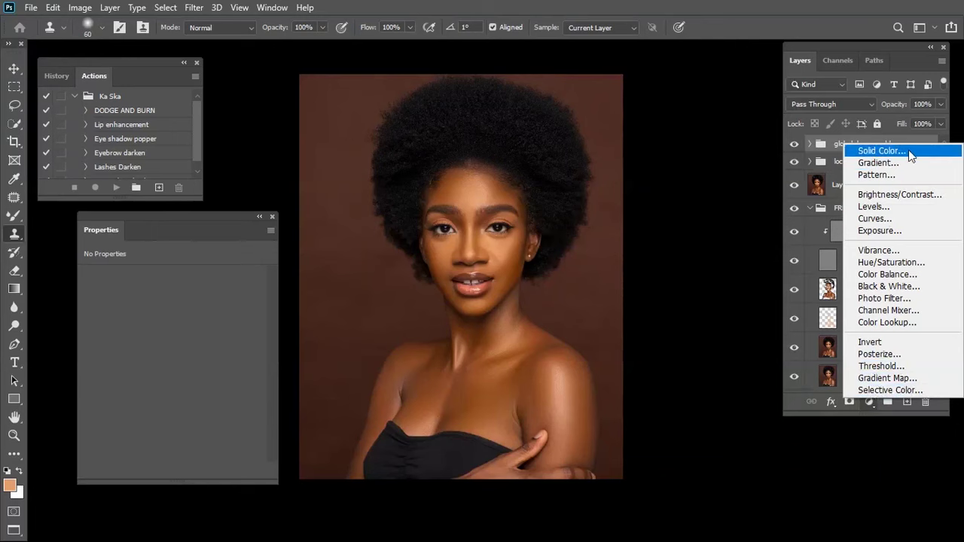
Add a Solid Color fill layer of neutral grey with brightness 50 (hex 808080).
{"action": "left_click", "coordinate": [881, 150]}
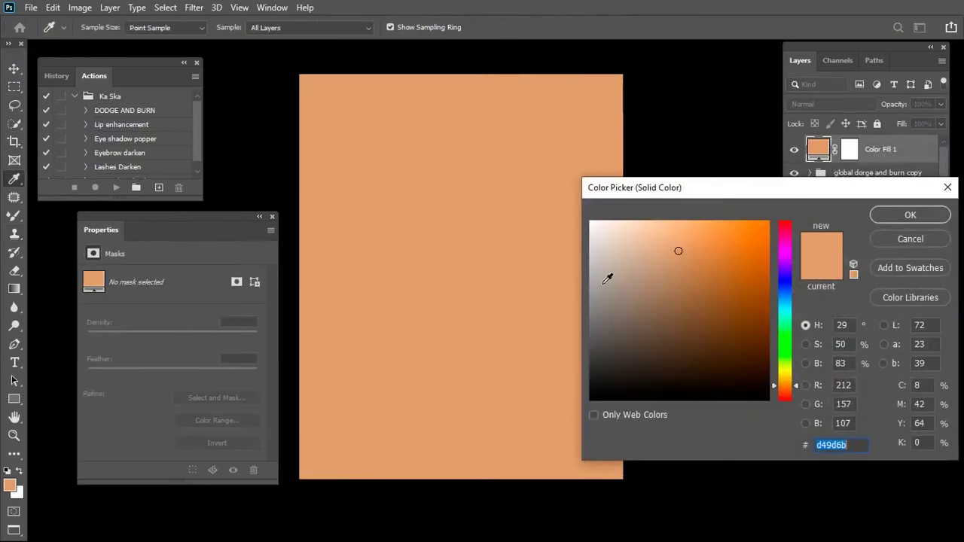
{"action": "left_click_drag", "start_coordinate": [612, 314], "coordinate": [587, 319]}
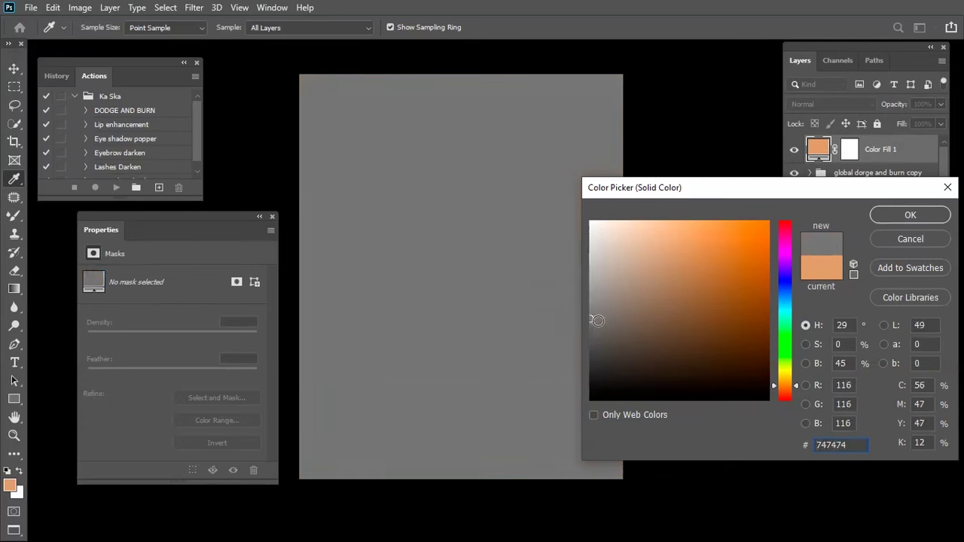
{"action": "left_click", "coordinate": [588, 322]}
{"action": "left_click", "coordinate": [847, 363]}
{"action": "type", "text": "50"}
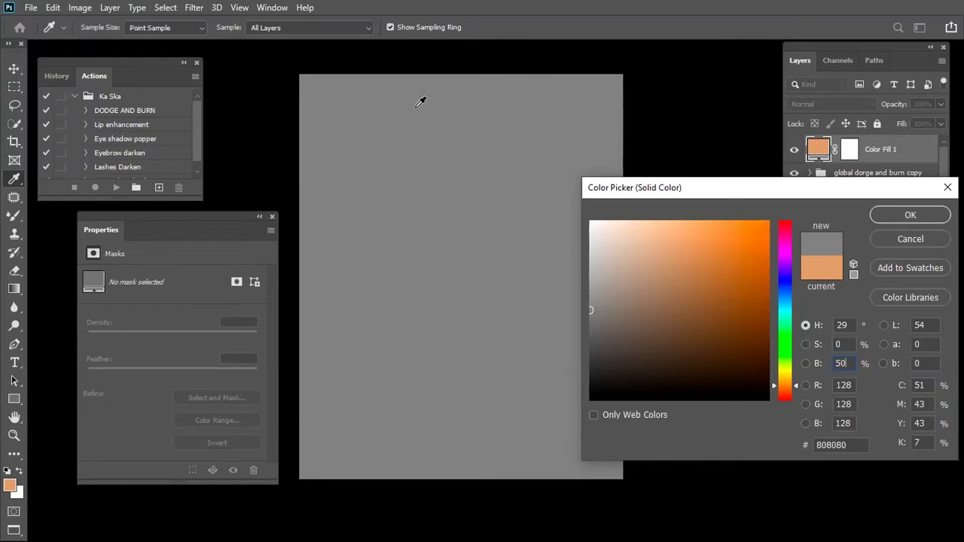
{"action": "left_click", "coordinate": [904, 217]}
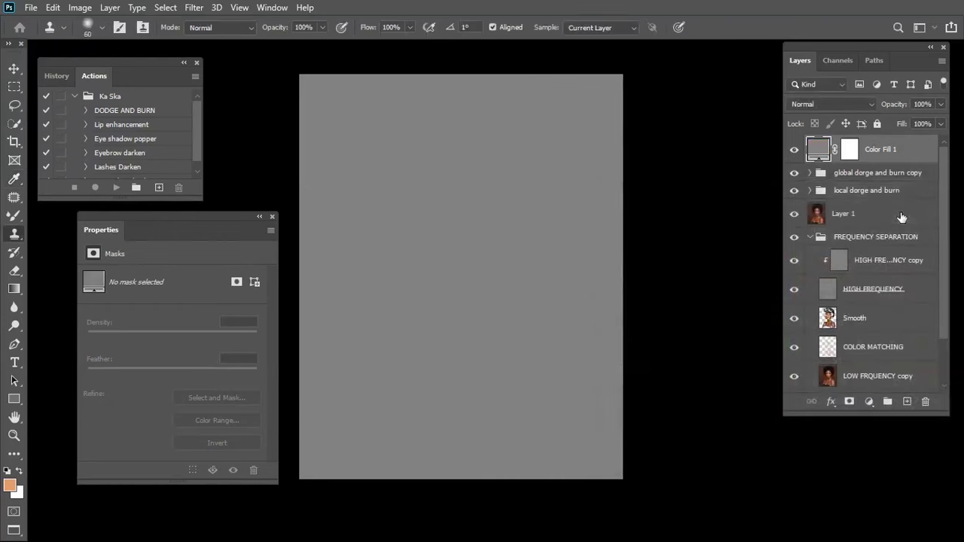
Set the grey Color Fill 1 layer to Color blend mode for a black-and-white view.
{"action": "left_click", "coordinate": [831, 104]}
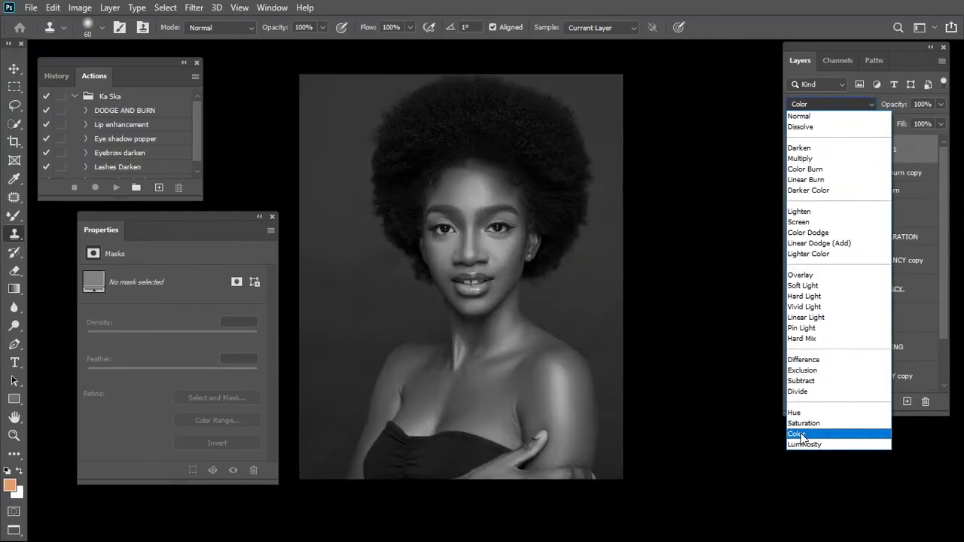
{"action": "left_click", "coordinate": [799, 435]}
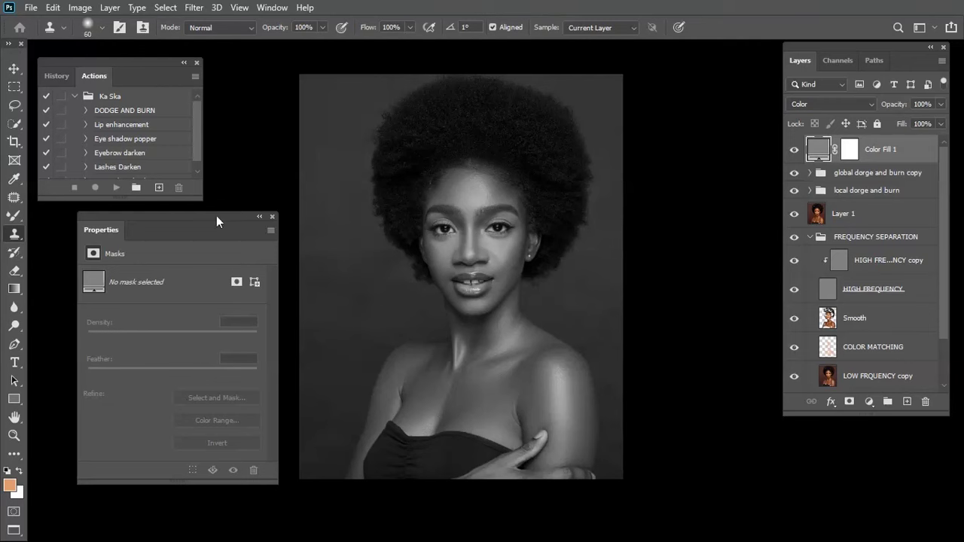
{"action": "left_click_drag", "start_coordinate": [216, 216], "coordinate": [167, 216]}
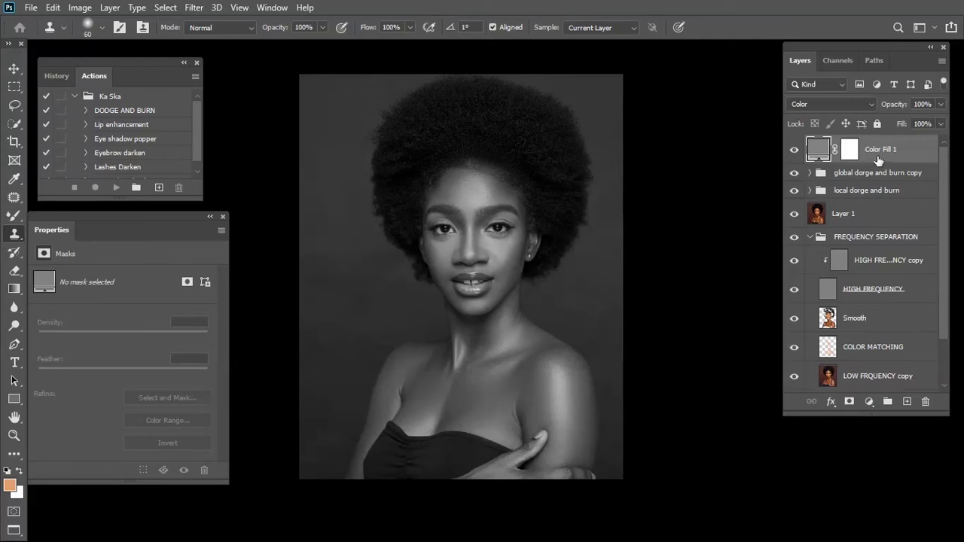
Target the dorge mask in the local group with a Brush at 2% opacity.
{"action": "left_click", "coordinate": [811, 191]}
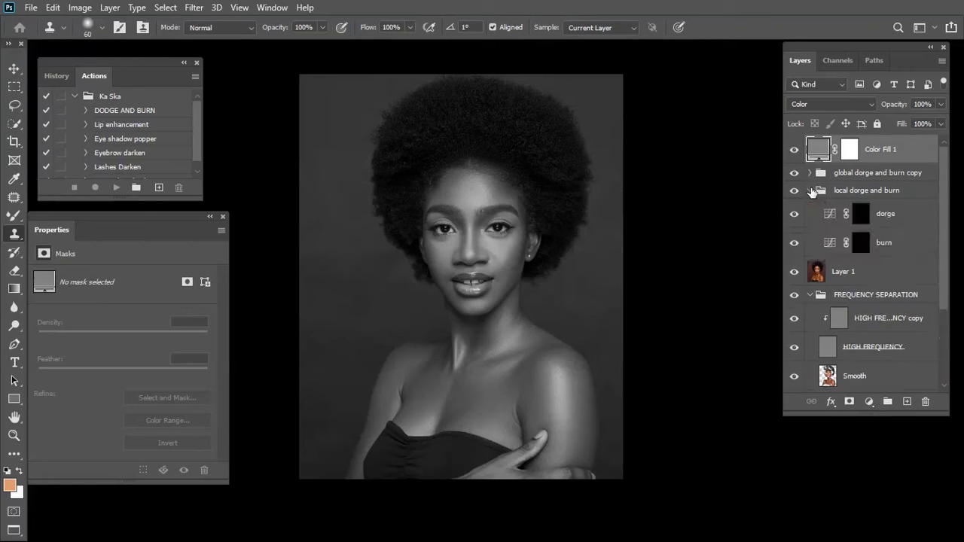
{"action": "left_click", "coordinate": [866, 214]}
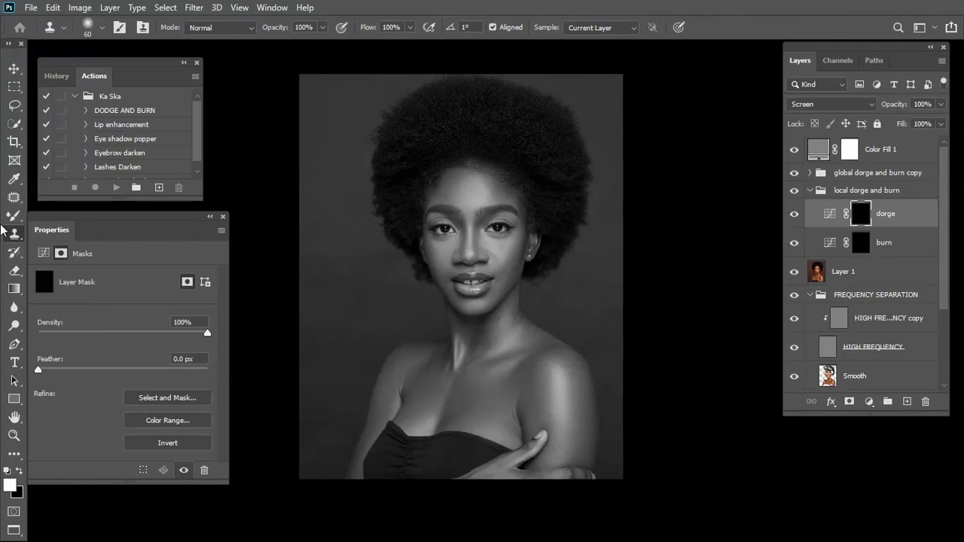
{"action": "left_click", "coordinate": [10, 216]}
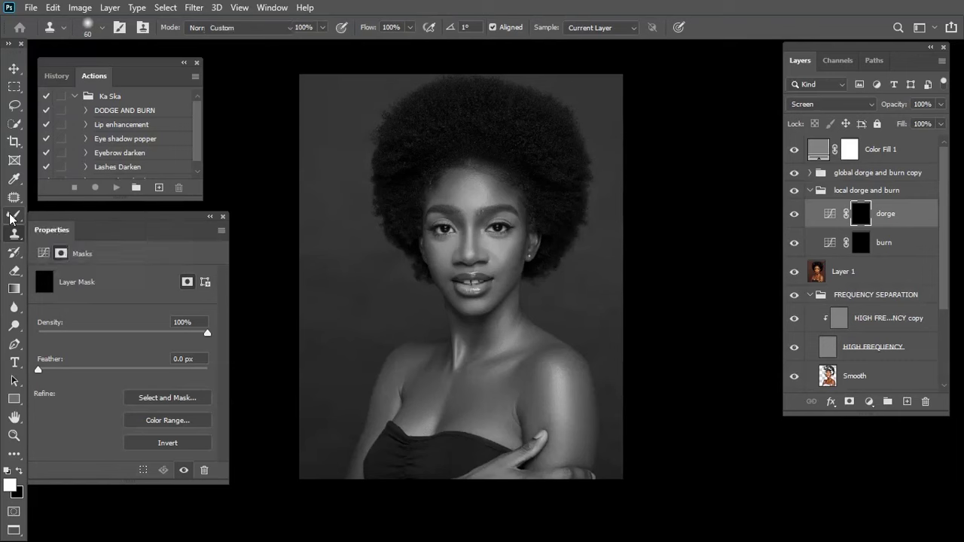
{"action": "left_click", "coordinate": [71, 217]}
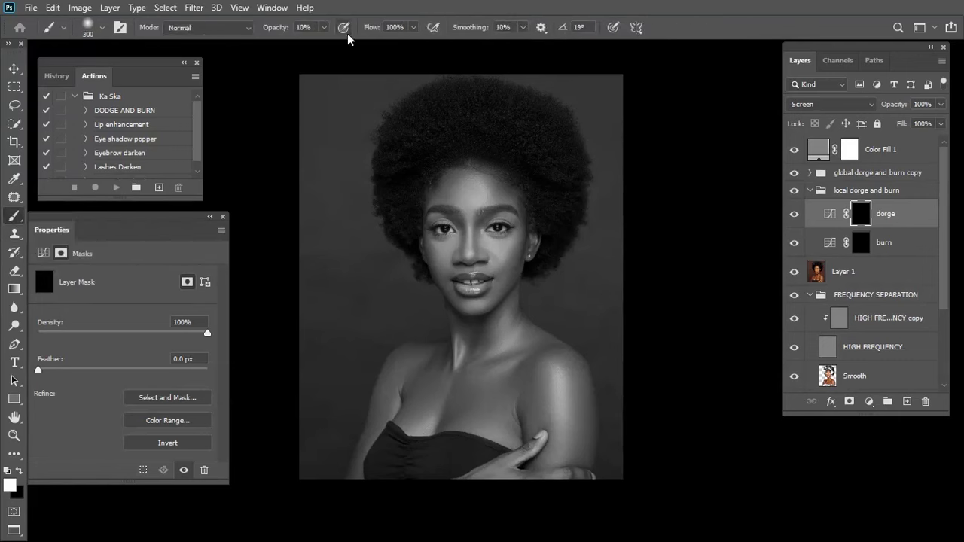
{"action": "left_click", "coordinate": [324, 28]}
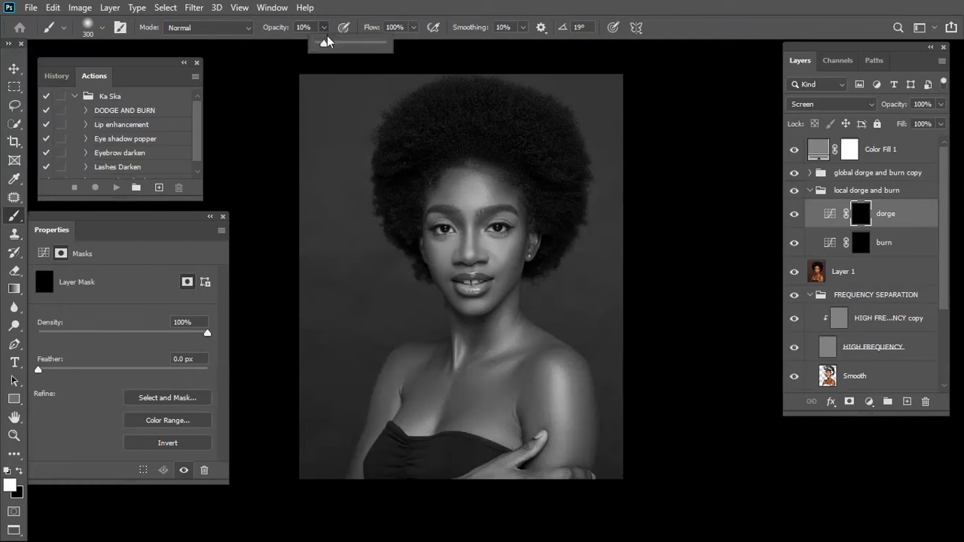
{"action": "left_click_drag", "start_coordinate": [324, 44], "coordinate": [319, 47]}
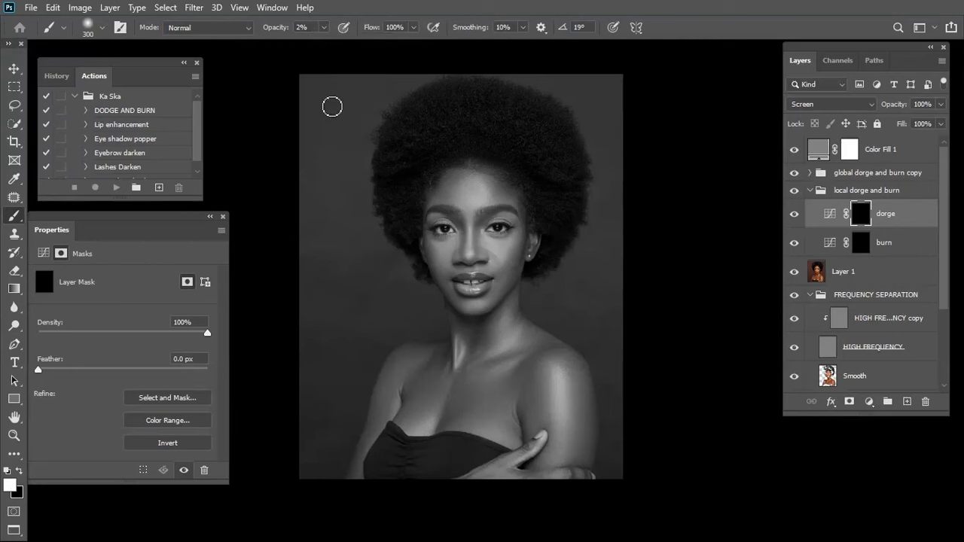
Zoom in and faintly dodge the forehead with a 45 px brush.
{"action": "key", "text": "ctrl+plus"}
{"action": "key", "text": "ctrl+plus"}
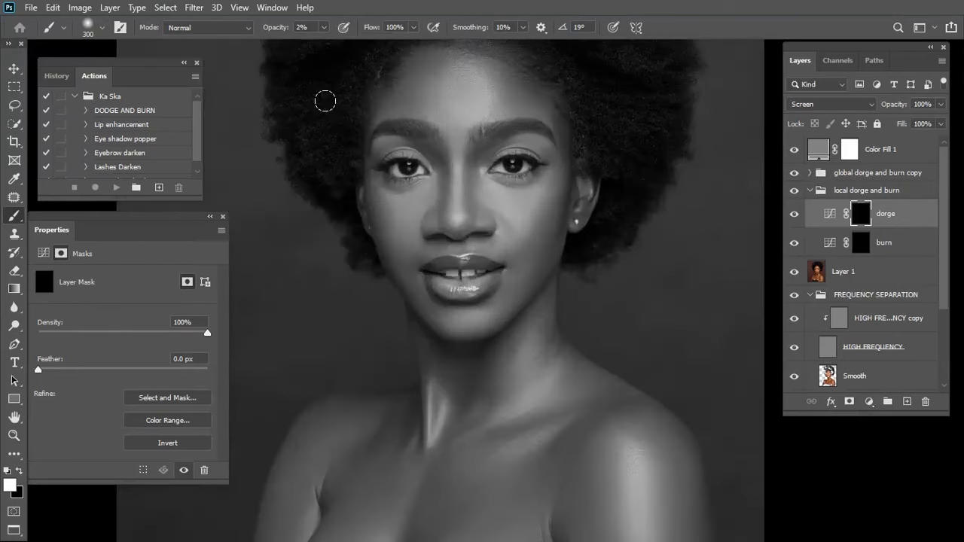
{"action": "key", "text": "ctrl+plus"}
{"action": "key", "text": "ctrl+plus"}
{"action": "left_click_drag", "start_coordinate": [324, 146], "coordinate": [370, 360]}
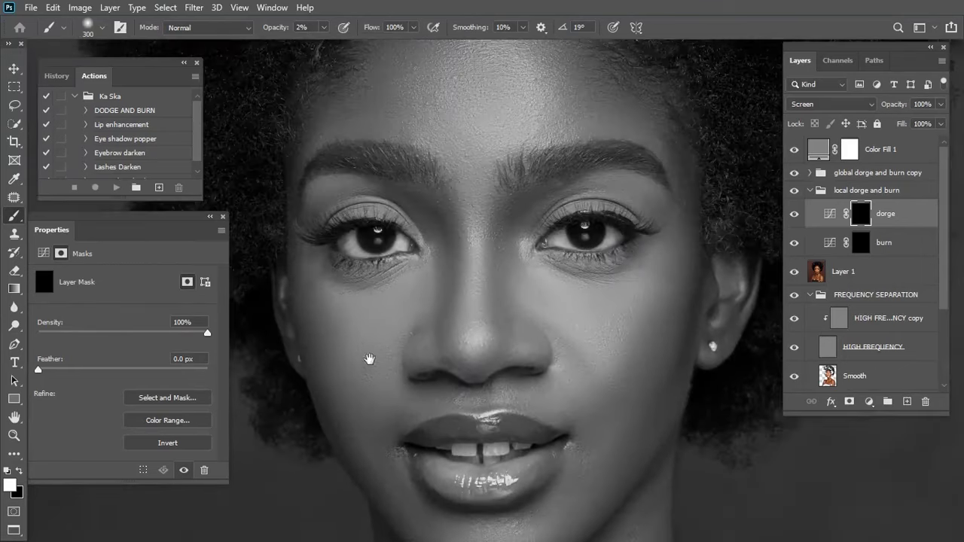
{"action": "left_click_drag", "start_coordinate": [539, 478], "coordinate": [558, 354]}
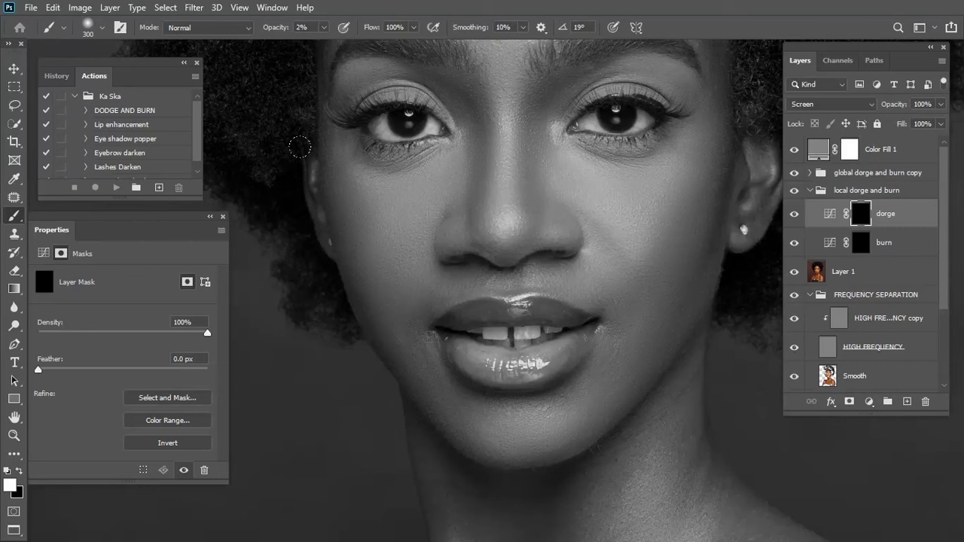
{"action": "key", "text": "bracketleft"}
{"action": "key", "text": "bracketleft"}
{"action": "key", "text": "bracketleft"}
{"action": "key", "text": "bracketleft"}
{"action": "key", "text": "bracketleft"}
{"action": "scroll", "coordinate": [711, 216], "scroll_direction": "up", "scroll_amount": 3}
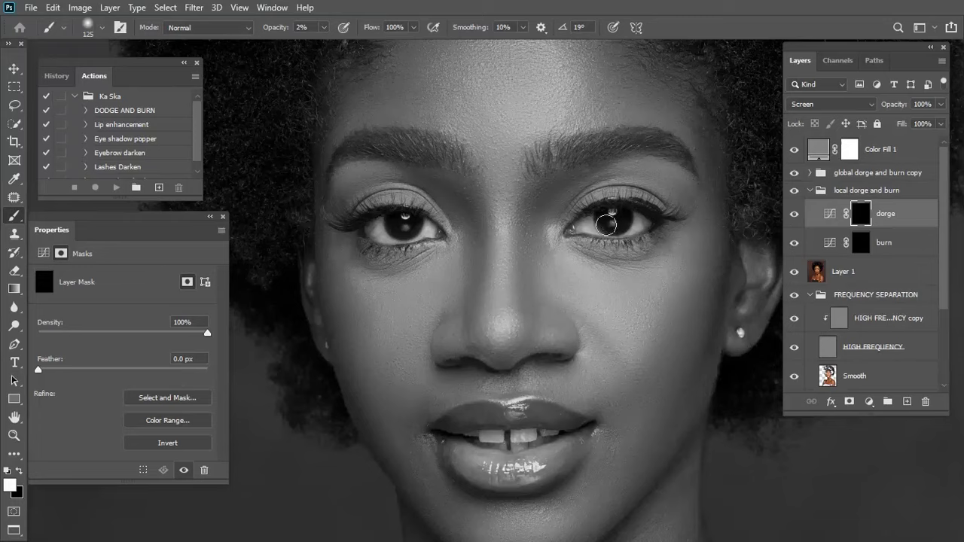
{"action": "scroll", "coordinate": [528, 265], "scroll_direction": "up", "scroll_amount": 2}
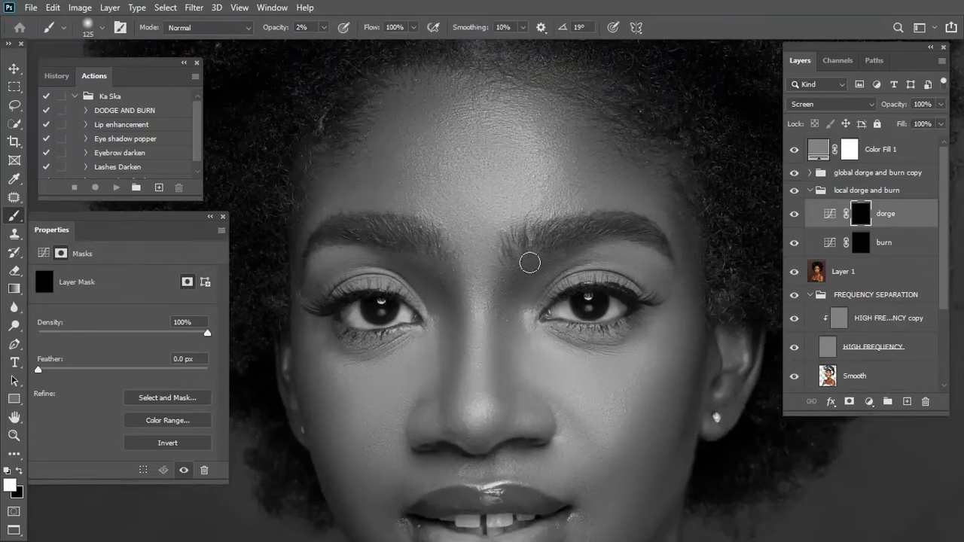
{"action": "scroll", "coordinate": [528, 260], "scroll_direction": "up", "scroll_amount": 1}
{"action": "left_click_drag", "start_coordinate": [547, 370], "coordinate": [498, 318]}
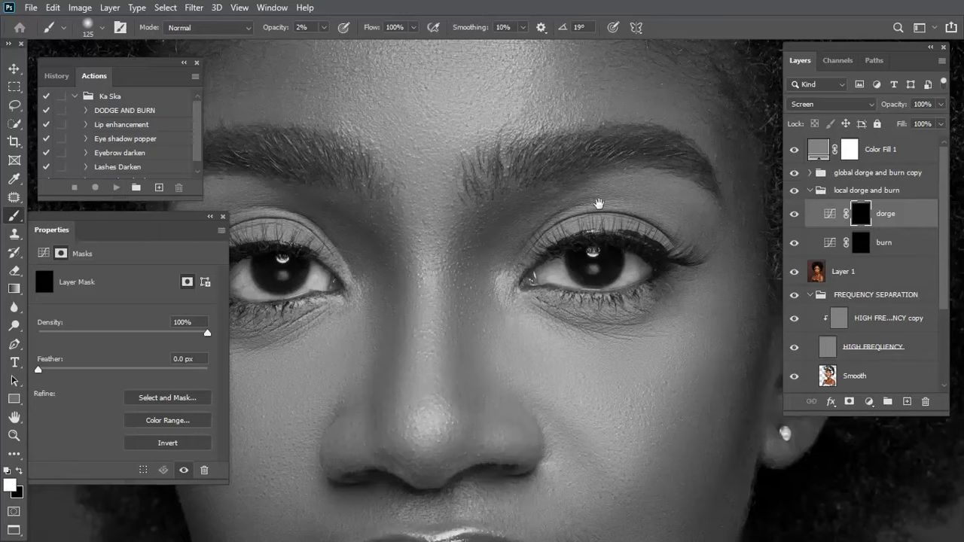
{"action": "left_click_drag", "start_coordinate": [599, 203], "coordinate": [614, 327]}
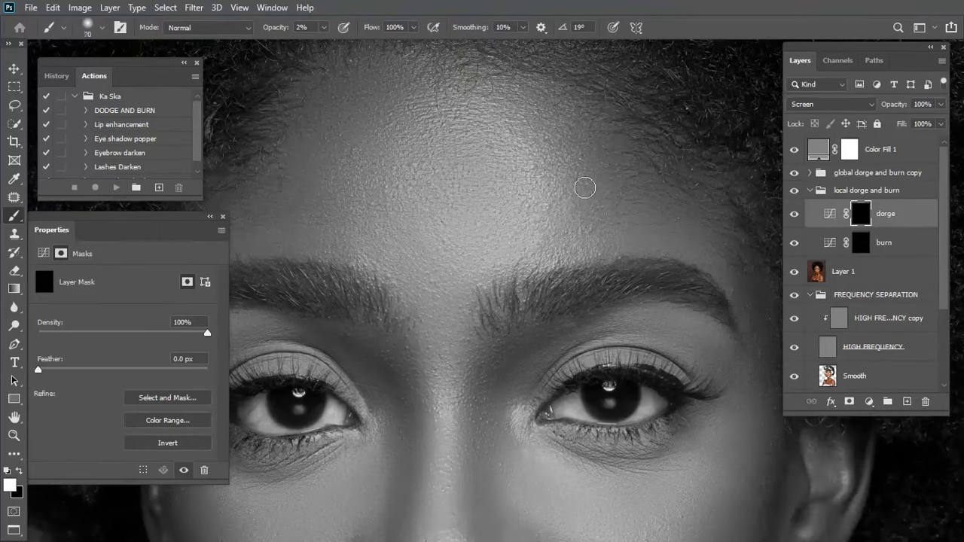
{"action": "key", "text": "bracketleft"}
{"action": "key", "text": "bracketleft"}
{"action": "key", "text": "bracketleft"}
{"action": "key", "text": "bracketleft"}
{"action": "key", "text": "bracketleft"}
{"action": "mouse_move", "coordinate": [581, 184]}
{"action": "left_mouse_down"}
{"action": "mouse_move", "coordinate": [595, 231]}
{"action": "mouse_move", "coordinate": [577, 185]}
{"action": "mouse_move", "coordinate": [577, 203]}
{"action": "mouse_move", "coordinate": [594, 236]}
{"action": "mouse_move", "coordinate": [581, 209]}
{"action": "mouse_move", "coordinate": [587, 220]}
{"action": "mouse_move", "coordinate": [507, 217]}
{"action": "mouse_move", "coordinate": [538, 260]}
{"action": "left_mouse_up"}
{"action": "mouse_move", "coordinate": [469, 204]}
{"action": "left_mouse_down"}
{"action": "mouse_move", "coordinate": [493, 163]}
{"action": "mouse_move", "coordinate": [433, 191]}
{"action": "mouse_move", "coordinate": [462, 182]}
{"action": "mouse_move", "coordinate": [435, 195]}
{"action": "mouse_move", "coordinate": [462, 187]}
{"action": "mouse_move", "coordinate": [419, 213]}
{"action": "mouse_move", "coordinate": [421, 224]}
{"action": "mouse_move", "coordinate": [452, 184]}
{"action": "mouse_move", "coordinate": [450, 201]}
{"action": "mouse_move", "coordinate": [432, 186]}
{"action": "mouse_move", "coordinate": [453, 182]}
{"action": "mouse_move", "coordinate": [452, 207]}
{"action": "mouse_move", "coordinate": [446, 197]}
{"action": "mouse_move", "coordinate": [458, 178]}
{"action": "mouse_move", "coordinate": [434, 197]}
{"action": "mouse_move", "coordinate": [449, 185]}
{"action": "mouse_move", "coordinate": [432, 179]}
{"action": "mouse_move", "coordinate": [485, 183]}
{"action": "mouse_move", "coordinate": [446, 179]}
{"action": "left_mouse_up"}
Zoom out and pan to frame the eyes, brows, nose and lips.
{"action": "scroll", "coordinate": [446, 179], "scroll_direction": "down", "scroll_amount": 10}
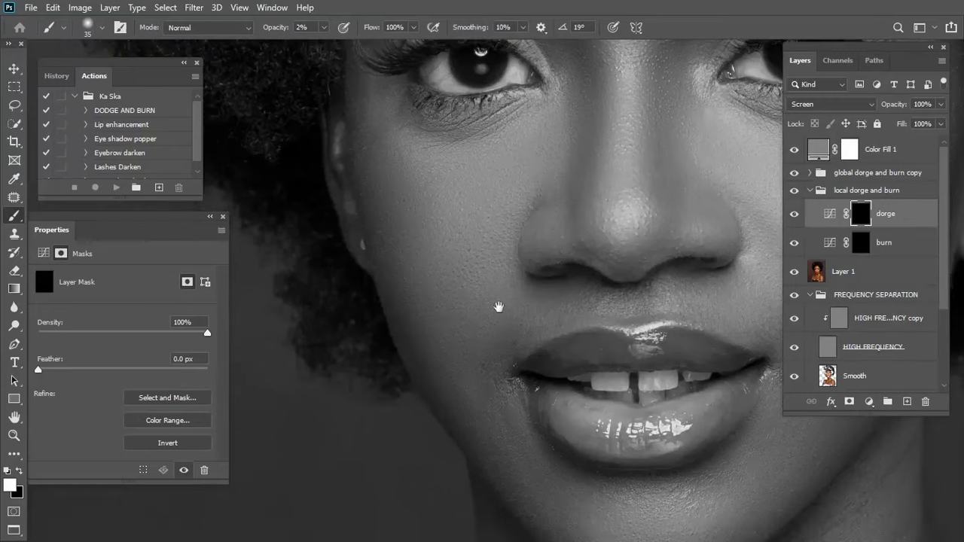
{"action": "scroll", "coordinate": [500, 306], "scroll_direction": "down", "scroll_amount": 2}
{"action": "scroll", "coordinate": [467, 294], "scroll_direction": "down", "scroll_amount": 2}
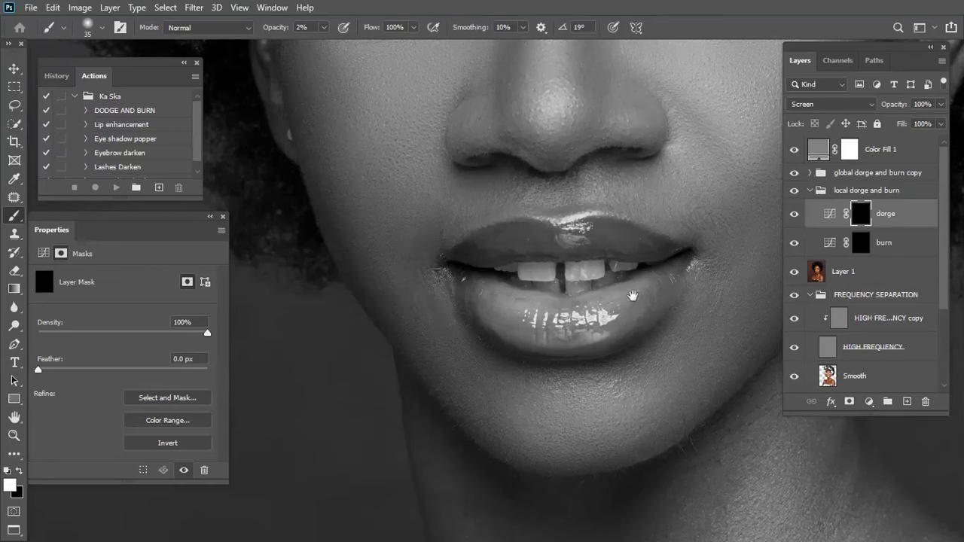
{"action": "left_click_drag", "start_coordinate": [633, 297], "coordinate": [504, 397]}
{"action": "left_click_drag", "start_coordinate": [564, 409], "coordinate": [549, 344]}
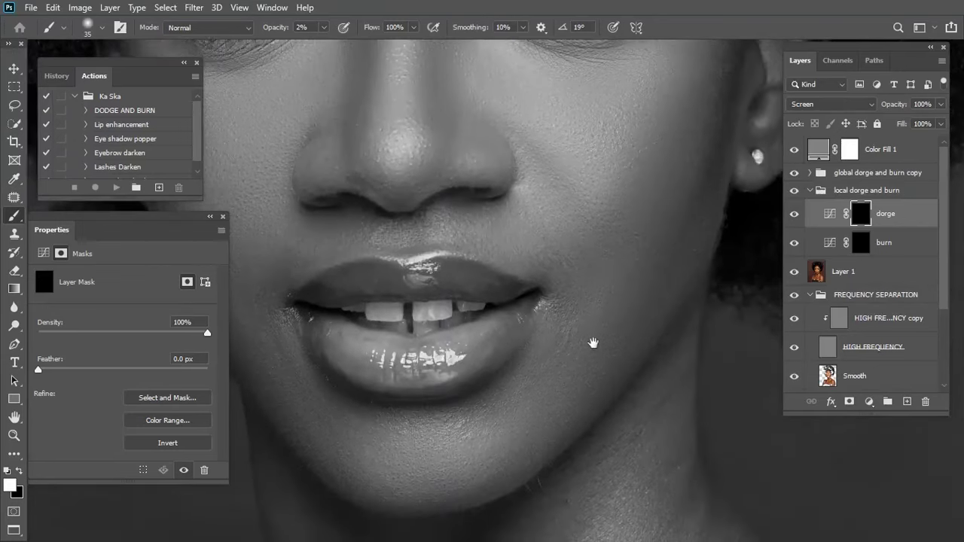
{"action": "left_click_drag", "start_coordinate": [566, 325], "coordinate": [512, 389]}
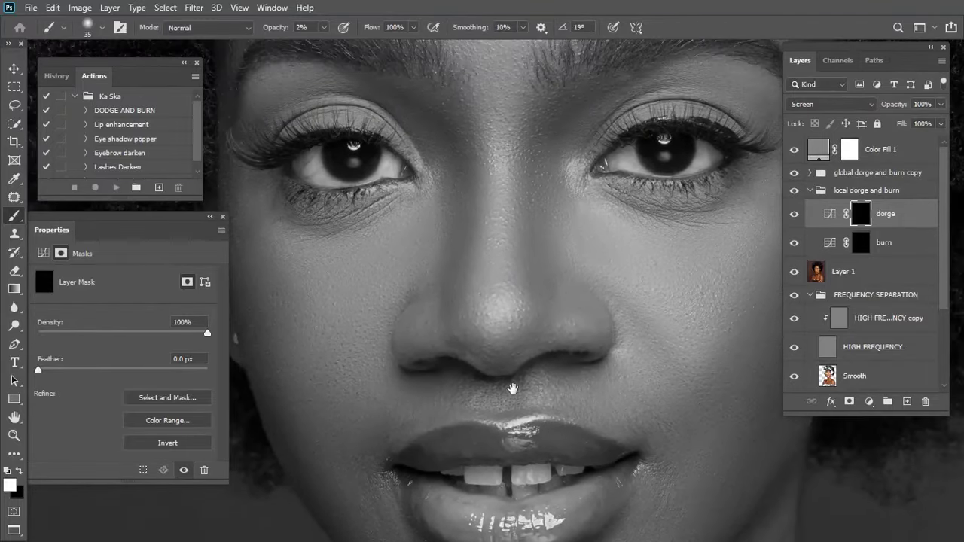
{"action": "left_click_drag", "start_coordinate": [612, 327], "coordinate": [559, 410]}
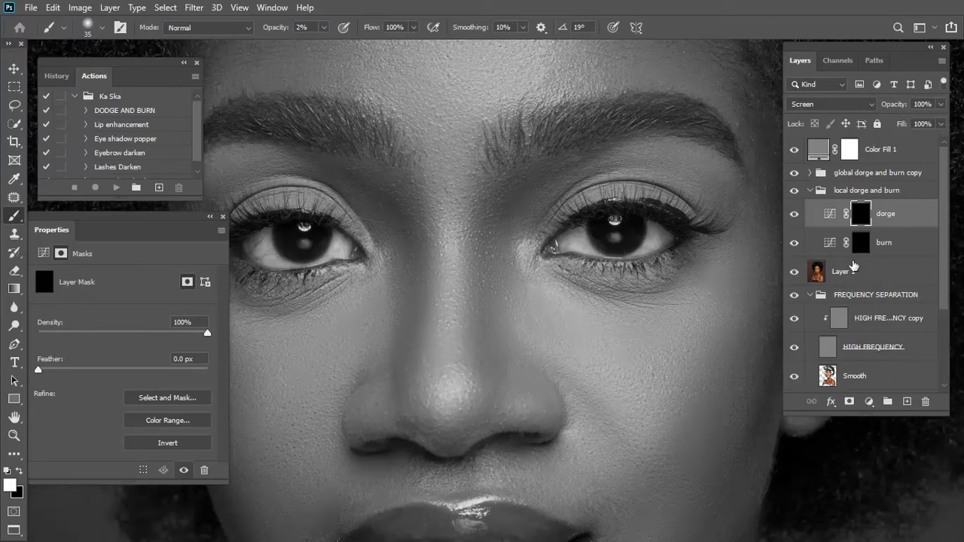
Select the burn layer and pan across the eyes, brows and nose.
{"action": "left_click", "coordinate": [860, 243]}
{"action": "left_click_drag", "start_coordinate": [484, 460], "coordinate": [544, 370]}
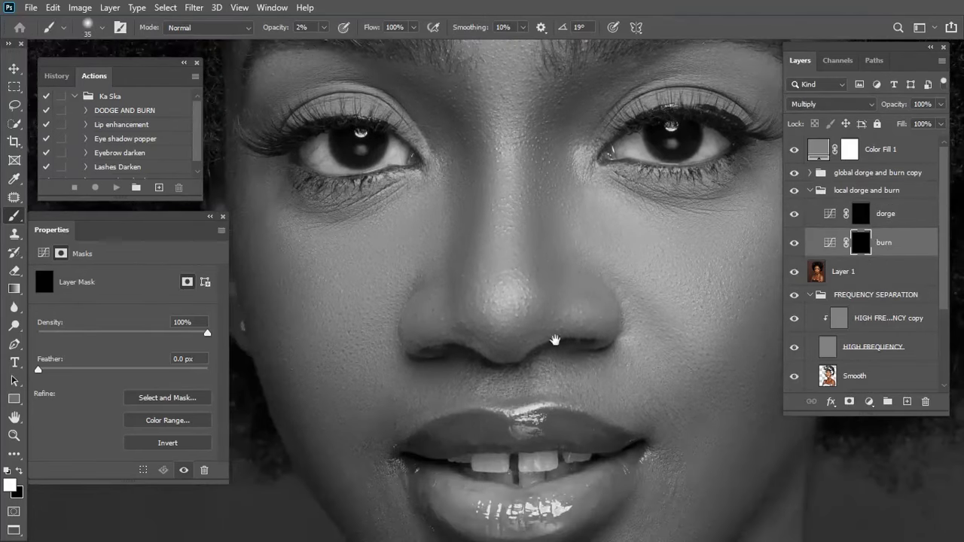
{"action": "left_click_drag", "start_coordinate": [535, 435], "coordinate": [585, 292]}
{"action": "left_click_drag", "start_coordinate": [524, 301], "coordinate": [552, 314]}
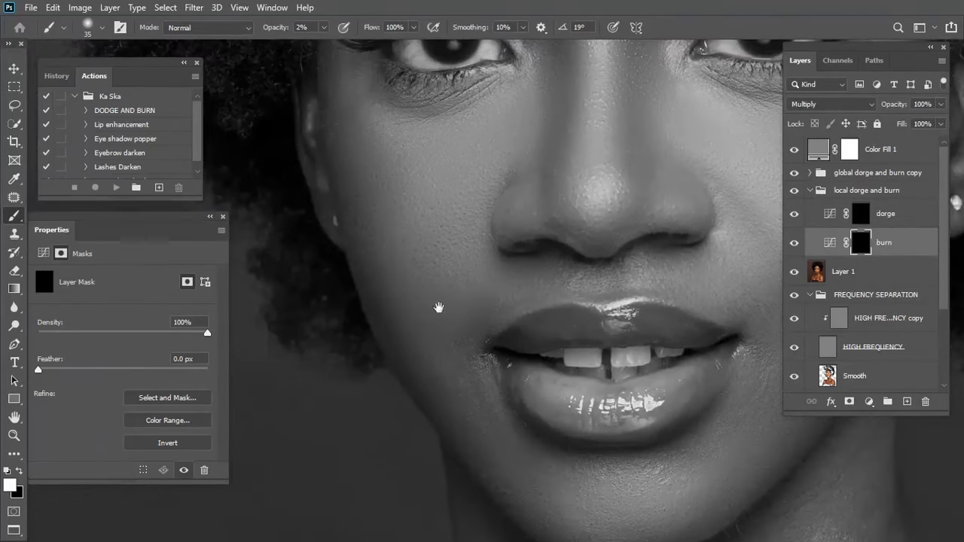
{"action": "scroll", "coordinate": [438, 308], "scroll_direction": "up", "scroll_amount": 8}
{"action": "left_click_drag", "start_coordinate": [487, 266], "coordinate": [424, 303]}
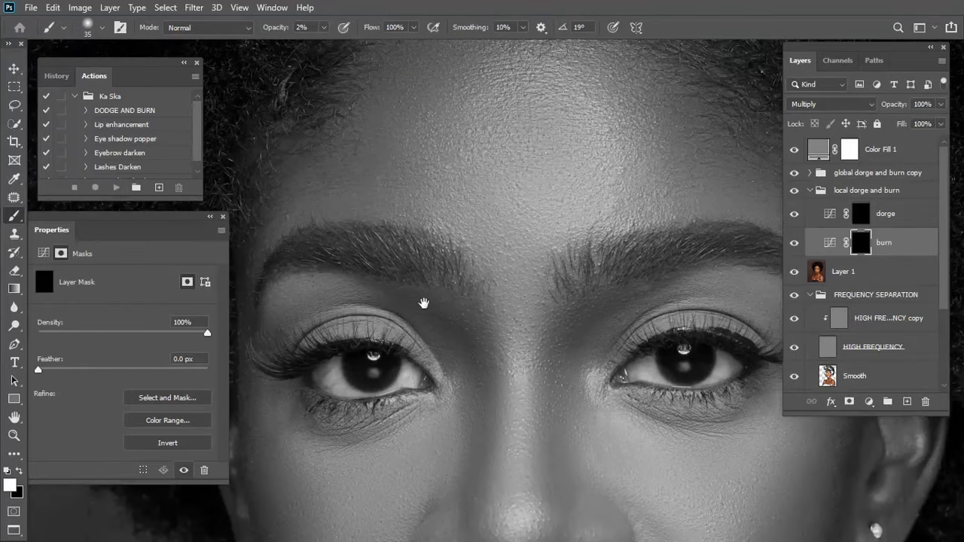
{"action": "left_click_drag", "start_coordinate": [451, 429], "coordinate": [437, 308]}
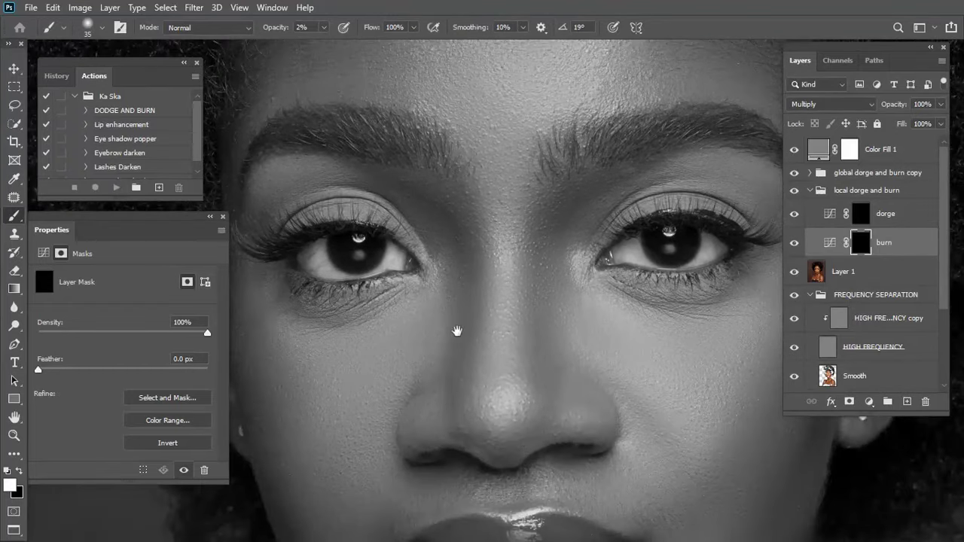
{"action": "left_click_drag", "start_coordinate": [622, 492], "coordinate": [543, 445]}
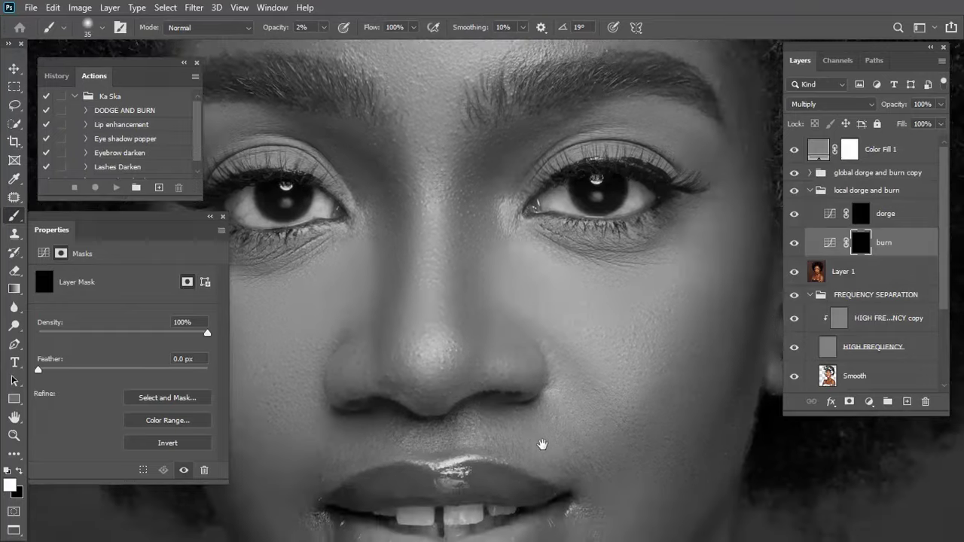
{"action": "left_click_drag", "start_coordinate": [607, 379], "coordinate": [568, 401]}
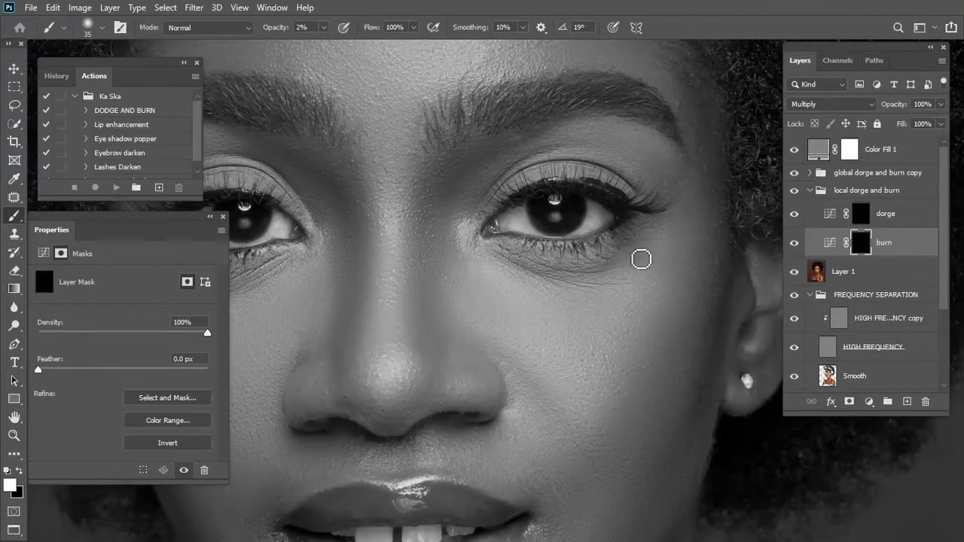
Zoom and pan around the left eye, eyebrow and mouth to inspect the burn strokes.
{"action": "left_click_drag", "start_coordinate": [641, 259], "coordinate": [562, 344]}
{"action": "left_click_drag", "start_coordinate": [588, 249], "coordinate": [603, 287]}
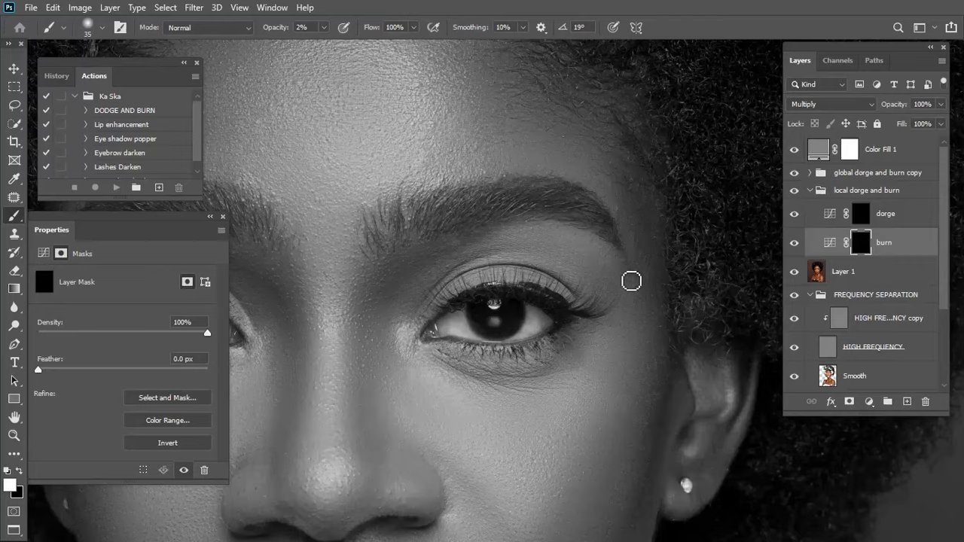
{"action": "left_click_drag", "start_coordinate": [631, 281], "coordinate": [599, 217]}
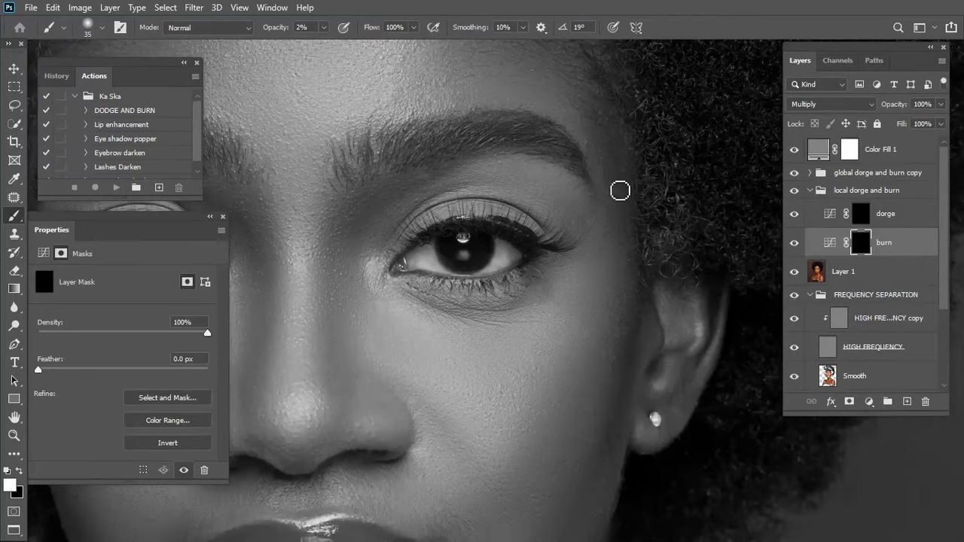
{"action": "scroll", "coordinate": [551, 280], "scroll_direction": "down", "scroll_amount": 5}
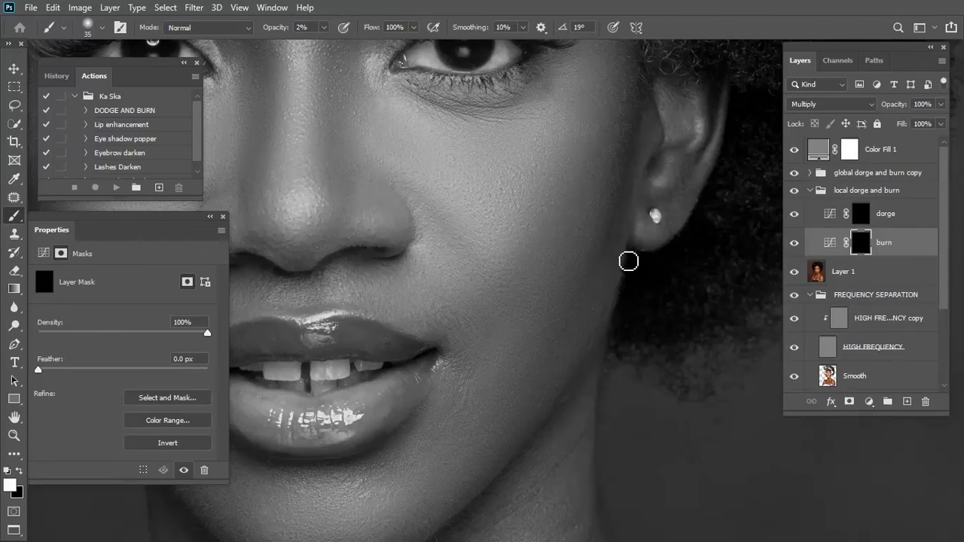
{"action": "scroll", "coordinate": [603, 301], "scroll_direction": "up", "scroll_amount": 3}
{"action": "left_click_drag", "start_coordinate": [592, 324], "coordinate": [548, 314]}
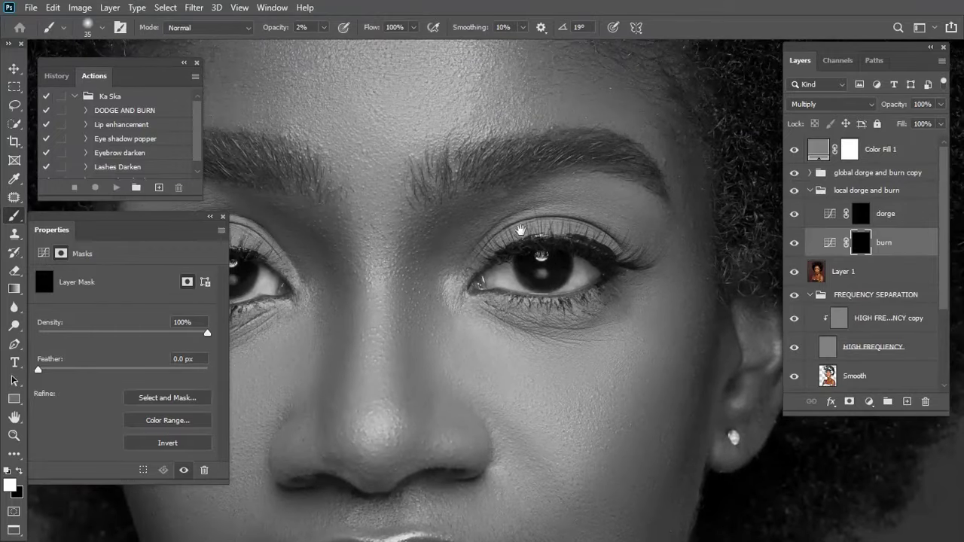
{"action": "scroll", "coordinate": [528, 224], "scroll_direction": "left", "scroll_amount": 1}
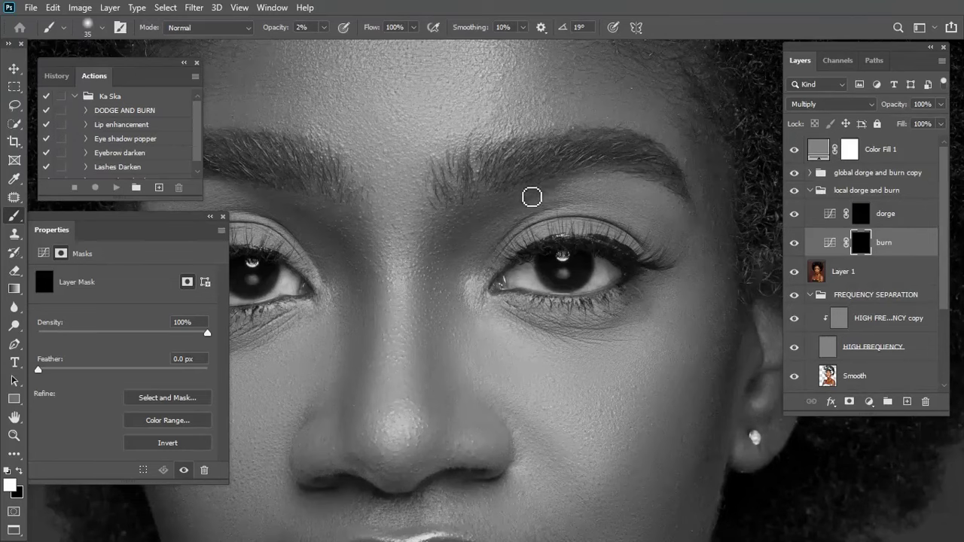
{"action": "scroll", "coordinate": [518, 200], "scroll_direction": "left", "scroll_amount": 3}
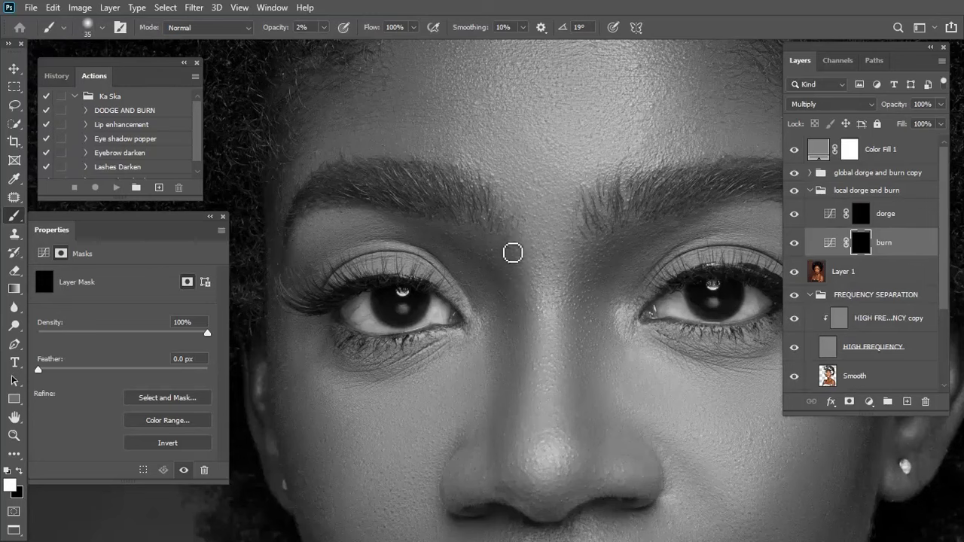
{"action": "scroll", "coordinate": [402, 334], "scroll_direction": "up", "scroll_amount": 1}
{"action": "left_click_drag", "start_coordinate": [402, 333], "coordinate": [473, 374]}
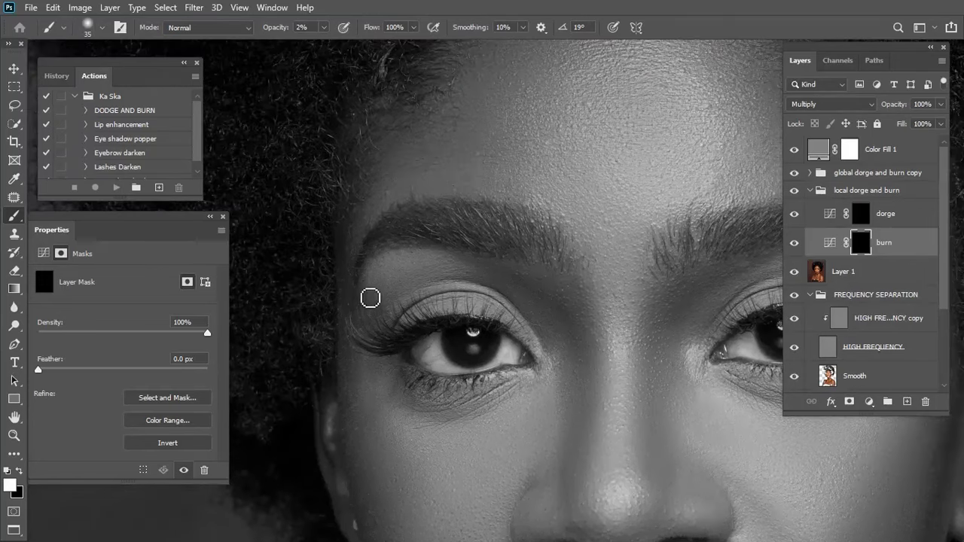
{"action": "mouse_move", "coordinate": [370, 276]}
{"action": "left_mouse_down"}
{"action": "mouse_move", "coordinate": [432, 336]}
{"action": "mouse_move", "coordinate": [408, 326]}
{"action": "left_mouse_up"}
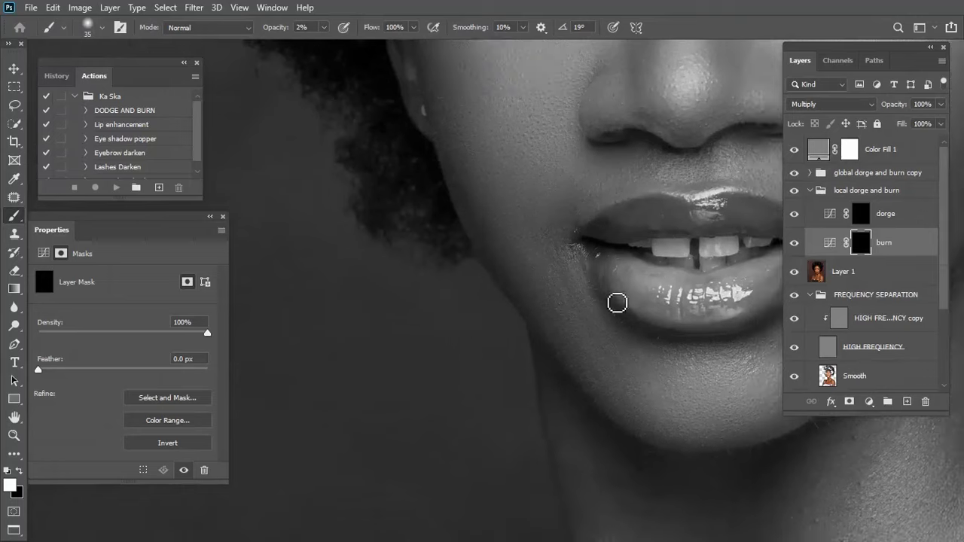
Target the dorge mask in the global dorge and burn copy group and set brush opacity to 1%.
{"action": "left_click", "coordinate": [815, 192]}
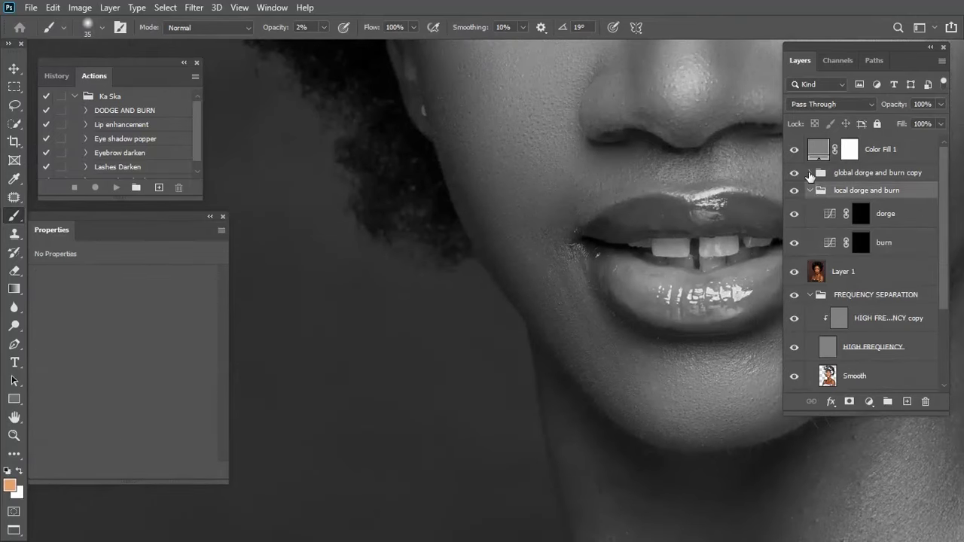
{"action": "left_click", "coordinate": [810, 173]}
{"action": "left_click", "coordinate": [811, 248]}
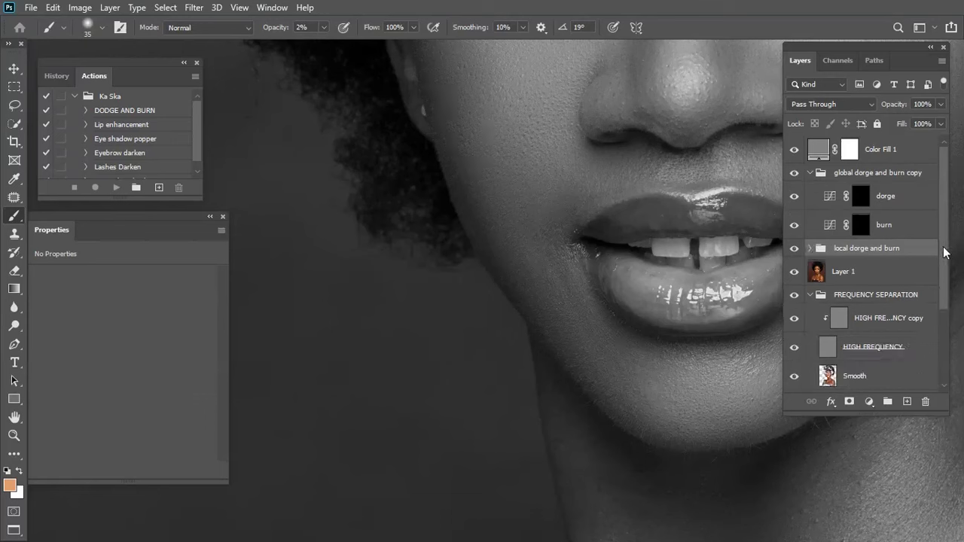
{"action": "left_click", "coordinate": [861, 197]}
{"action": "scroll", "coordinate": [710, 243], "scroll_direction": "down", "scroll_amount": 3}
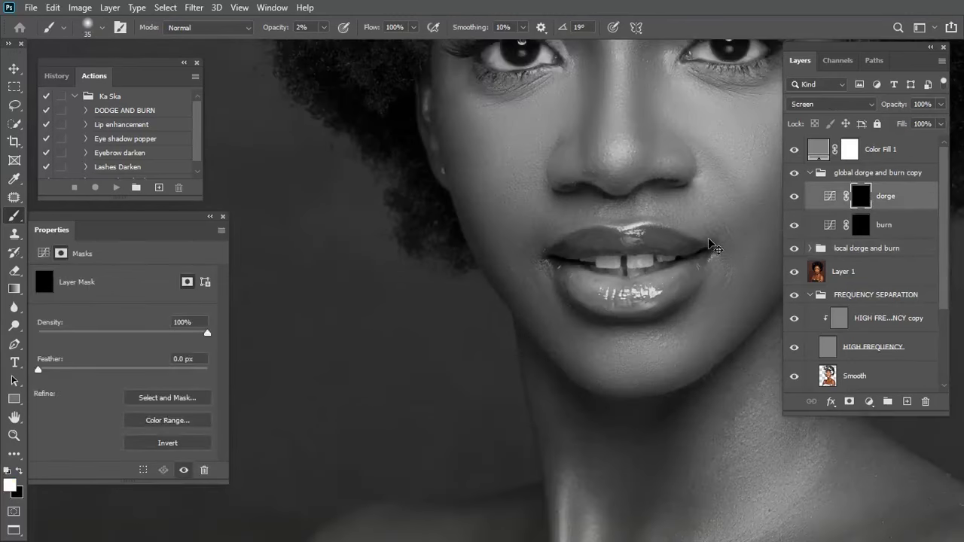
{"action": "scroll", "coordinate": [716, 247], "scroll_direction": "down", "scroll_amount": 3}
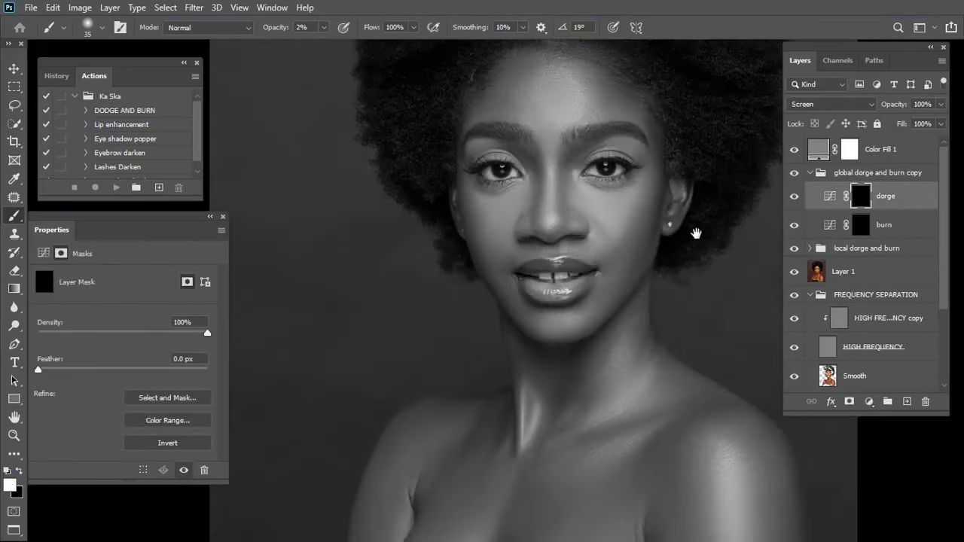
{"action": "scroll", "coordinate": [467, 246], "scroll_direction": "down", "scroll_amount": 1}
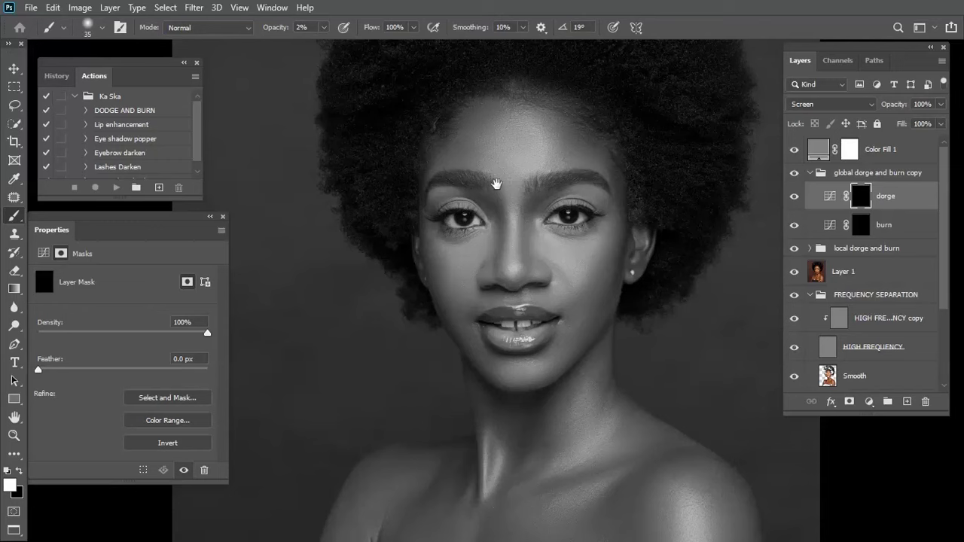
{"action": "scroll", "coordinate": [497, 185], "scroll_direction": "up", "scroll_amount": 1}
{"action": "scroll", "coordinate": [482, 214], "scroll_direction": "down", "scroll_amount": 2}
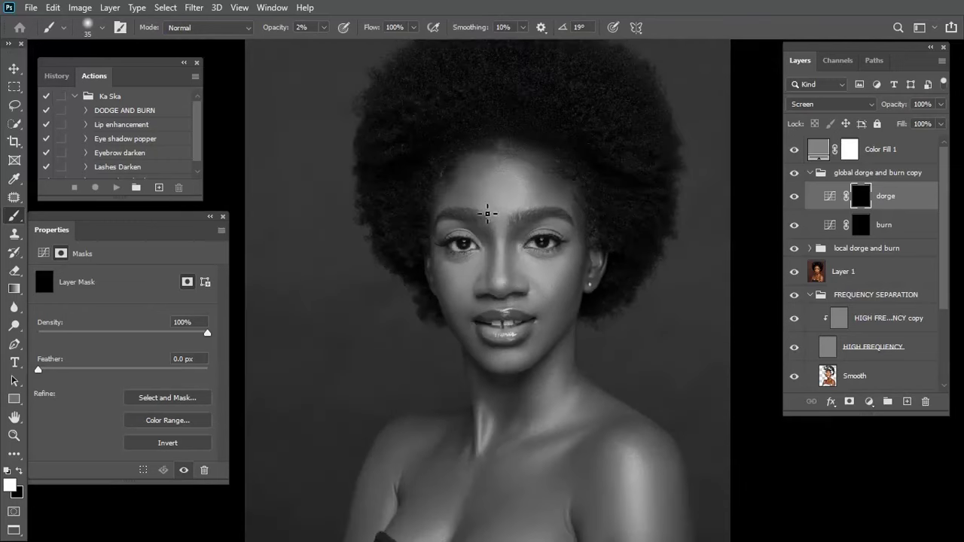
{"action": "left_click", "coordinate": [324, 28]}
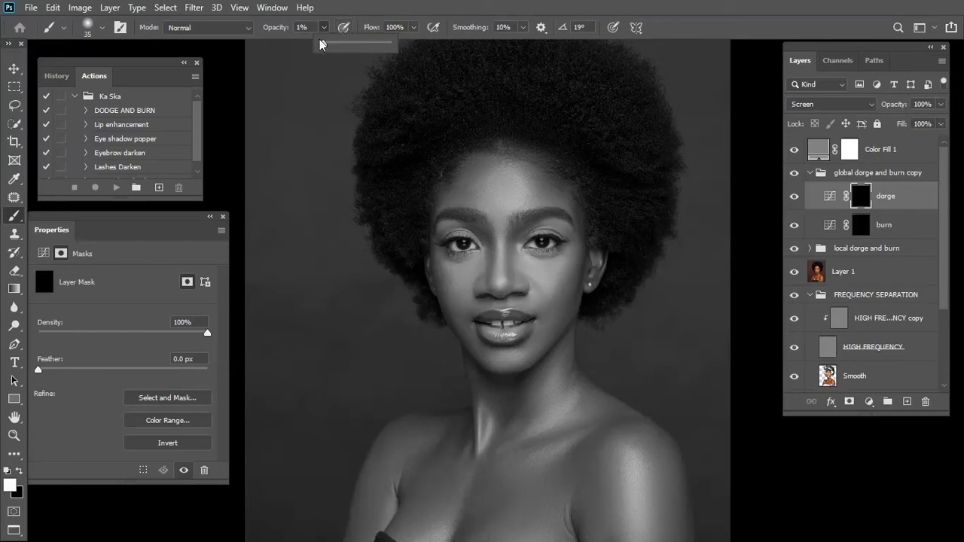
{"action": "left_click", "coordinate": [326, 52]}
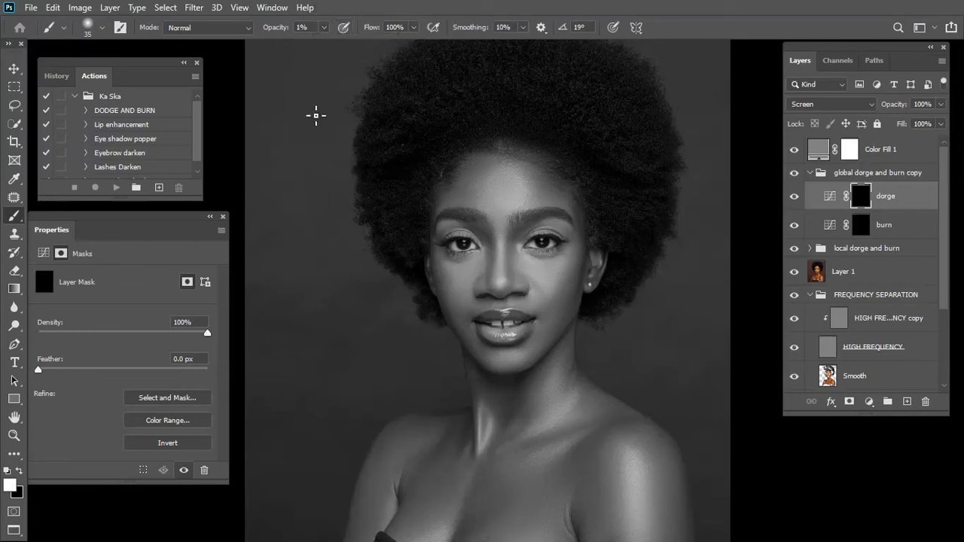
Softly dodge the left cheek, lips and chin with a resized 1% brush.
{"action": "key", "text": "bracketright"}
{"action": "key", "text": "bracketright"}
{"action": "key", "text": "bracketright"}
{"action": "key", "text": "bracketright"}
{"action": "key", "text": "bracketright"}
{"action": "key", "text": "bracketright"}
{"action": "key", "text": "bracketright"}
{"action": "key", "text": "bracketright"}
{"action": "key", "text": "bracketright"}
{"action": "key", "text": "bracketright"}
{"action": "key", "text": "bracketright"}
{"action": "key", "text": "bracketright"}
{"action": "key", "text": "bracketright"}
{"action": "key", "text": "bracketleft"}
{"action": "key", "text": "bracketleft"}
{"action": "key", "text": "bracketleft"}
{"action": "key", "text": "bracketleft"}
{"action": "key", "text": "bracketright"}
{"action": "key", "text": "bracketright"}
{"action": "key", "text": "bracketright"}
{"action": "key", "text": "bracketleft"}
{"action": "key", "text": "bracketleft"}
{"action": "key", "text": "bracketleft"}
{"action": "key", "text": "bracketright"}
{"action": "key", "text": "bracketright"}
{"action": "mouse_move", "coordinate": [445, 268]}
{"action": "left_mouse_down"}
{"action": "mouse_move", "coordinate": [471, 276]}
{"action": "mouse_move", "coordinate": [452, 298]}
{"action": "left_mouse_up"}
{"action": "mouse_move", "coordinate": [502, 346]}
{"action": "left_mouse_down"}
{"action": "mouse_move", "coordinate": [534, 334]}
{"action": "mouse_move", "coordinate": [472, 385]}
{"action": "mouse_move", "coordinate": [502, 379]}
{"action": "mouse_move", "coordinate": [492, 359]}
{"action": "left_mouse_up"}
{"action": "key", "text": "bracketleft"}
{"action": "key", "text": "bracketleft"}
{"action": "mouse_move", "coordinate": [548, 333]}
{"action": "left_mouse_down"}
{"action": "mouse_move", "coordinate": [556, 327]}
{"action": "mouse_move", "coordinate": [501, 338]}
{"action": "mouse_move", "coordinate": [463, 327]}
{"action": "mouse_move", "coordinate": [472, 340]}
{"action": "mouse_move", "coordinate": [547, 378]}
{"action": "mouse_move", "coordinate": [469, 248]}
{"action": "left_mouse_up"}
Dodge the neck, shoulders and arm with brush sizes between 250 and 400.
{"action": "scroll", "coordinate": [523, 286], "scroll_direction": "down", "scroll_amount": 1}
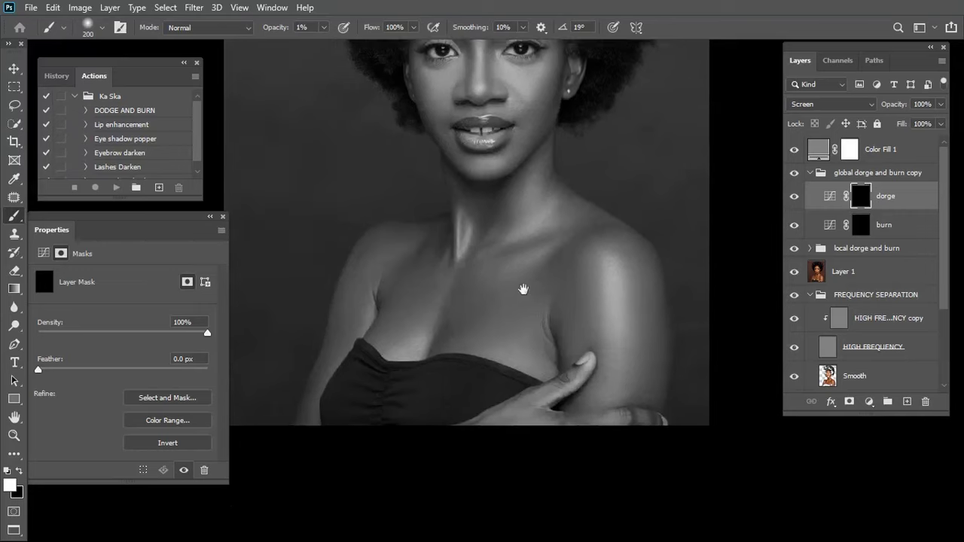
{"action": "key", "text": "bracketright"}
{"action": "key", "text": "bracketright"}
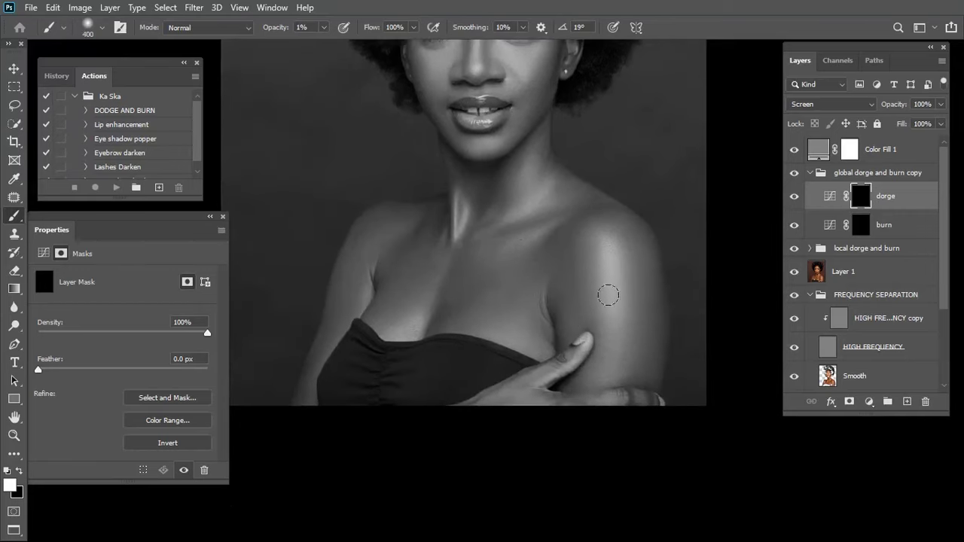
{"action": "key", "text": "bracketleft"}
{"action": "scroll", "coordinate": [562, 248], "scroll_direction": "up", "scroll_amount": 2}
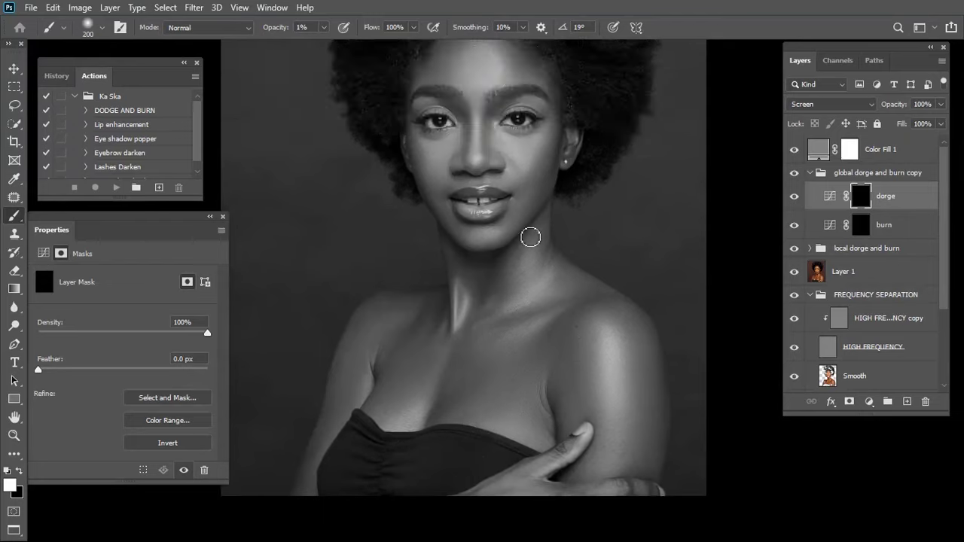
{"action": "left_click_drag", "start_coordinate": [501, 305], "coordinate": [527, 276]}
{"action": "key", "text": "bracketright"}
{"action": "key", "text": "bracketright"}
{"action": "key", "text": "bracketright"}
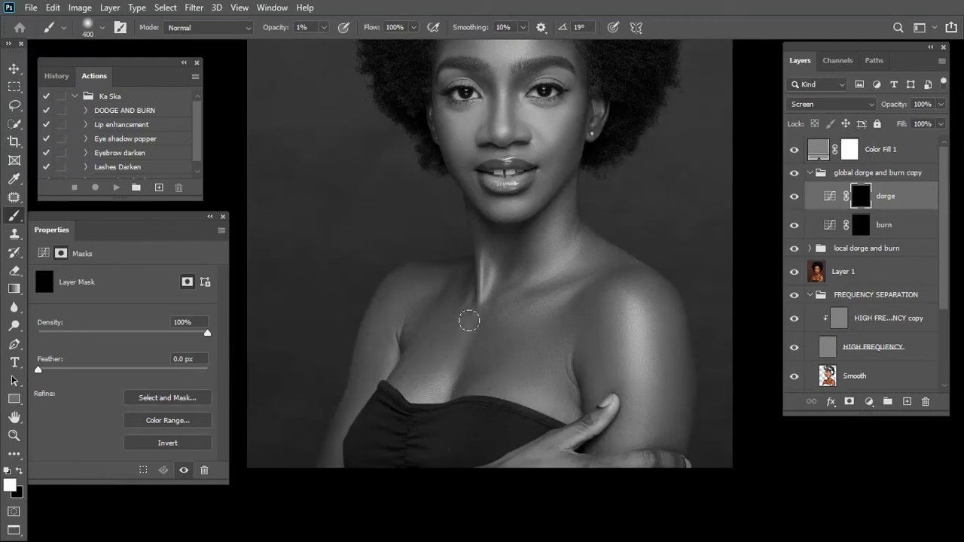
{"action": "key", "text": "bracketleft"}
{"action": "key", "text": "bracketleft"}
{"action": "key", "text": "bracketleft"}
{"action": "key", "text": "bracketright"}
{"action": "key", "text": "bracketright"}
{"action": "key", "text": "bracketright"}
{"action": "key", "text": "bracketright"}
{"action": "key", "text": "bracketleft"}
{"action": "key", "text": "bracketleft"}
{"action": "key", "text": "bracketleft"}
{"action": "key", "text": "bracketright"}
{"action": "key", "text": "bracketright"}
{"action": "key", "text": "bracketleft"}
{"action": "key", "text": "bracketleft"}
{"action": "key", "text": "bracketleft"}
{"action": "key", "text": "bracketleft"}
On the burn mask, shade the forehead, nose and lip edges with a 1% brush sized 250–300.
{"action": "left_click_drag", "start_coordinate": [550, 165], "coordinate": [527, 292]}
{"action": "left_click", "coordinate": [859, 228]}
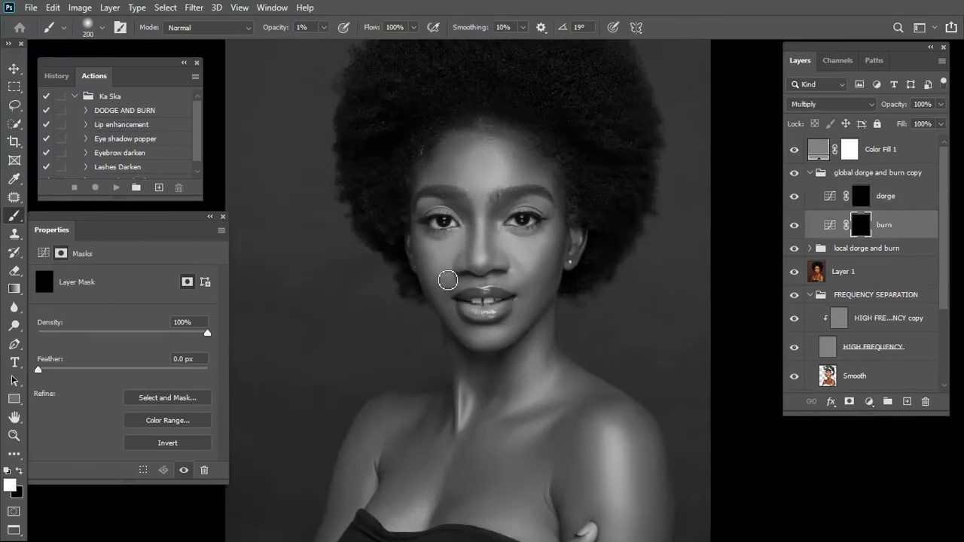
{"action": "left_click_drag", "start_coordinate": [437, 261], "coordinate": [443, 289]}
{"action": "key", "text": "bracketright"}
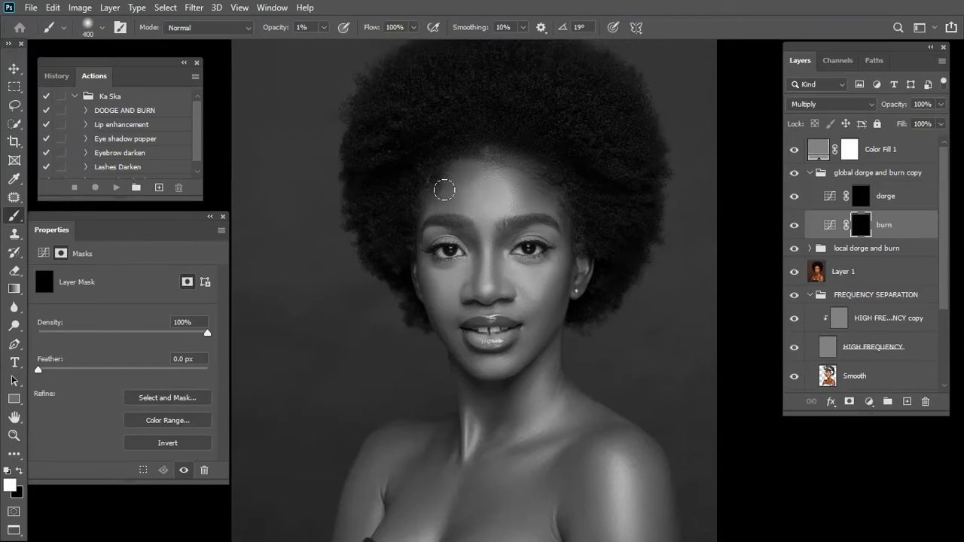
{"action": "key", "text": "bracketleft"}
{"action": "key", "text": "bracketleft"}
{"action": "key", "text": "bracketleft"}
{"action": "key", "text": "bracketleft"}
{"action": "key", "text": "bracketright"}
{"action": "key", "text": "bracketright"}
{"action": "key", "text": "bracketright"}
{"action": "key", "text": "bracketleft"}
{"action": "key", "text": "bracketleft"}
{"action": "scroll", "coordinate": [482, 364], "scroll_direction": "down", "scroll_amount": 1}
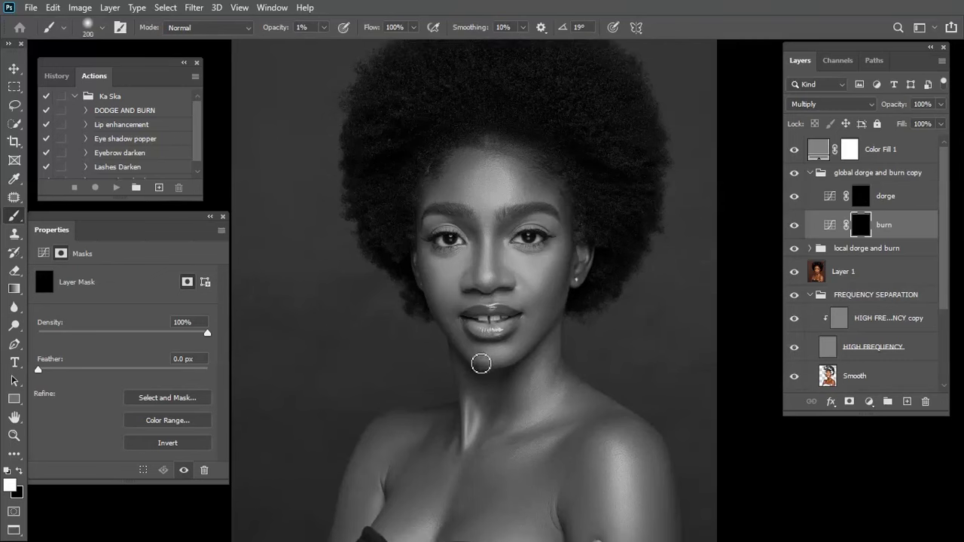
{"action": "scroll", "coordinate": [482, 364], "scroll_direction": "down", "scroll_amount": 1}
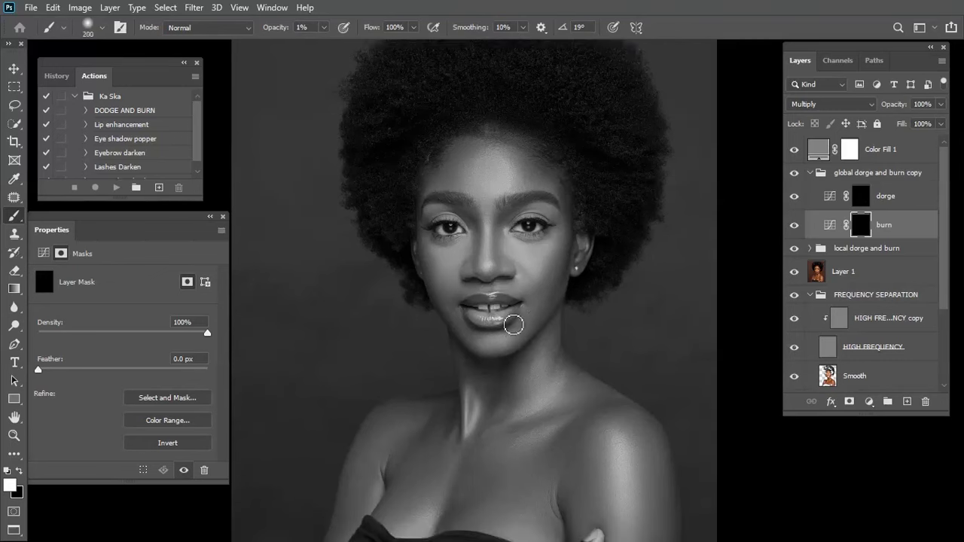
{"action": "key", "text": "bracketleft"}
{"action": "key", "text": "bracketright"}
{"action": "key", "text": "bracketleft"}
{"action": "key", "text": "bracketright"}
{"action": "key", "text": "bracketright"}
Burn the chin, neck, arm and chest with a larger brush of up to 400.
{"action": "scroll", "coordinate": [494, 309], "scroll_direction": "down", "scroll_amount": 3}
{"action": "key", "text": "bracketright"}
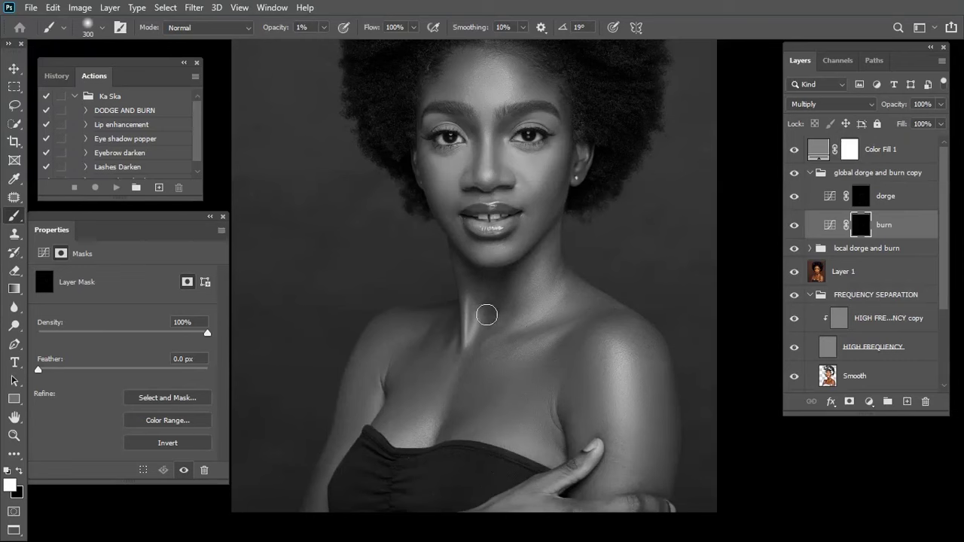
{"action": "scroll", "coordinate": [578, 295], "scroll_direction": "down", "scroll_amount": 1}
{"action": "key", "text": "bracketright"}
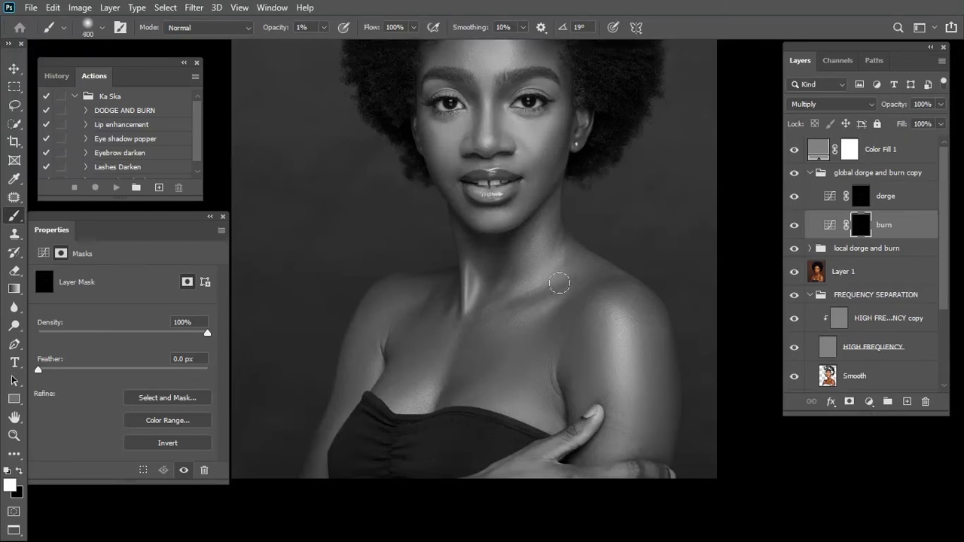
{"action": "scroll", "coordinate": [444, 324], "scroll_direction": "down", "scroll_amount": 2}
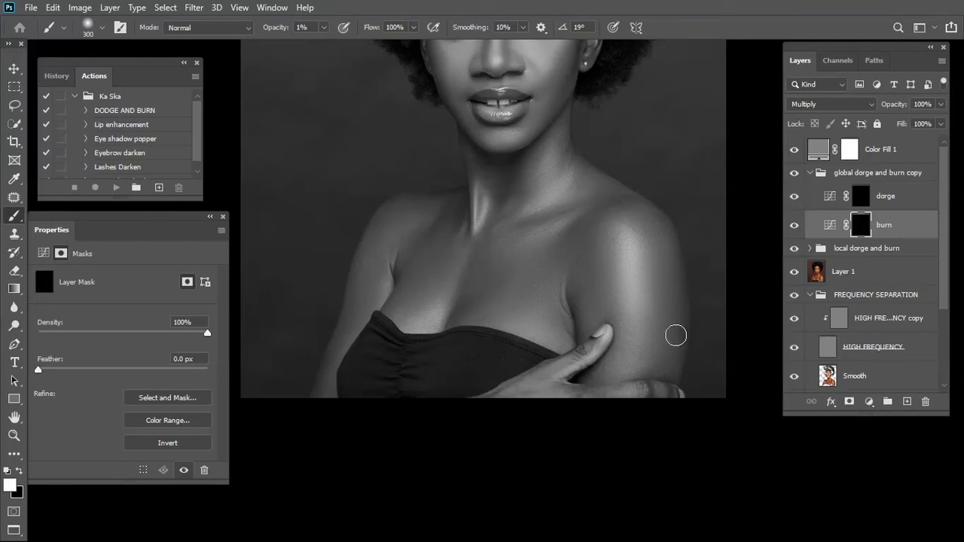
{"action": "key", "text": "bracketleft"}
{"action": "key", "text": "bracketleft"}
{"action": "key", "text": "bracketleft"}
{"action": "key", "text": "bracketright"}
{"action": "key", "text": "bracketright"}
{"action": "key", "text": "bracketright"}
{"action": "key", "text": "bracketleft"}
{"action": "scroll", "coordinate": [560, 286], "scroll_direction": "up", "scroll_amount": 5}
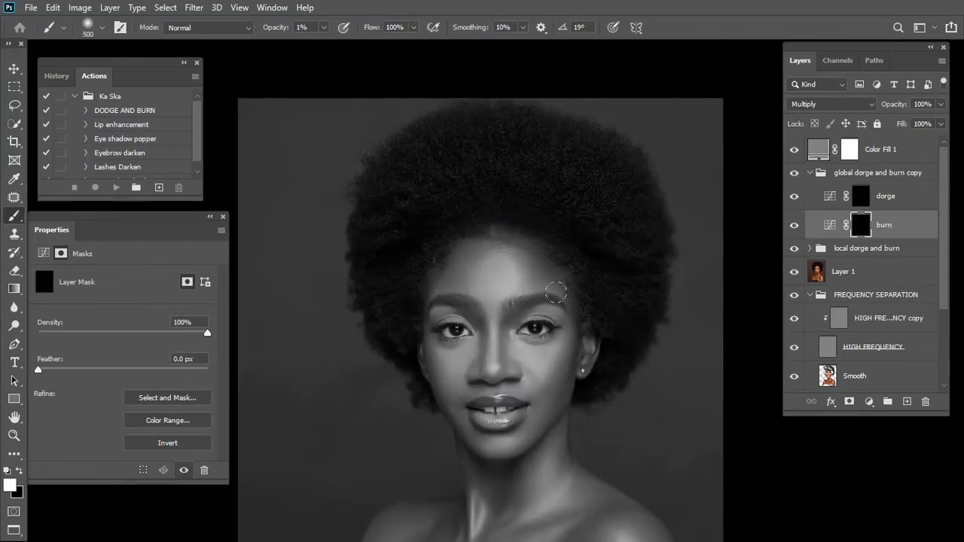
{"action": "scroll", "coordinate": [555, 293], "scroll_direction": "up", "scroll_amount": 3}
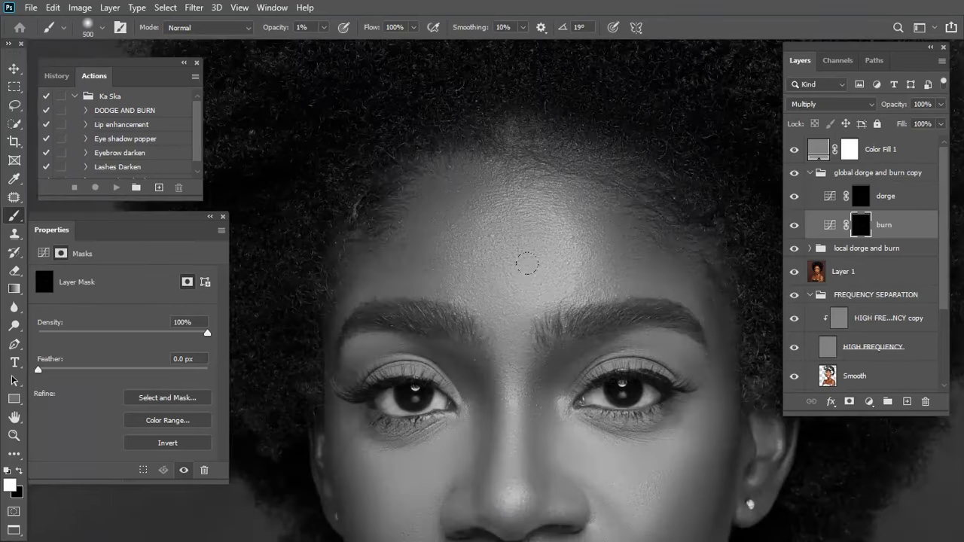
{"action": "scroll", "coordinate": [561, 297], "scroll_direction": "up", "scroll_amount": 2}
{"action": "scroll", "coordinate": [565, 352], "scroll_direction": "up", "scroll_amount": 2}
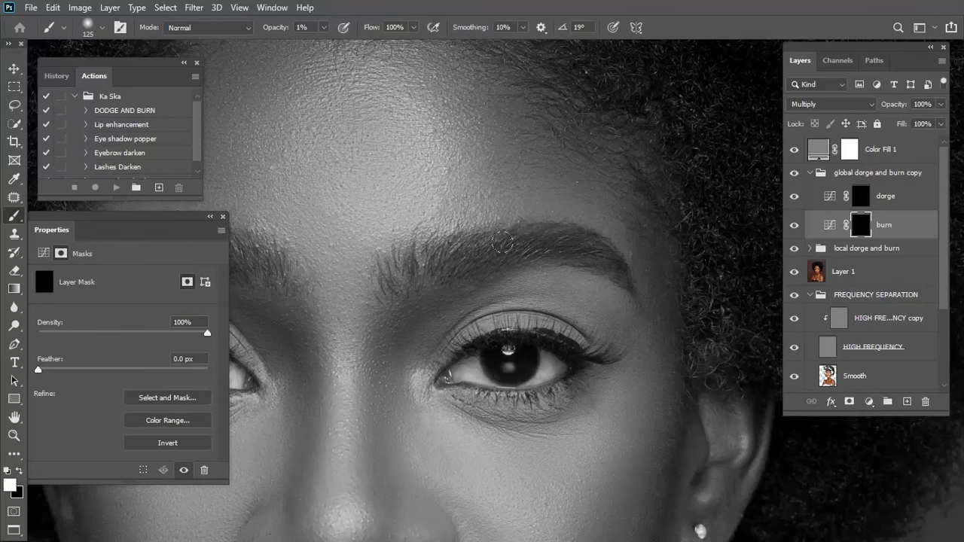
Burn fine shadows around the other eye and the lower lip with a smaller brush.
{"action": "mouse_move", "coordinate": [410, 271]}
{"action": "left_mouse_down"}
{"action": "mouse_move", "coordinate": [506, 269]}
{"action": "mouse_move", "coordinate": [541, 278]}
{"action": "left_mouse_up"}
{"action": "key", "text": "bracketleft"}
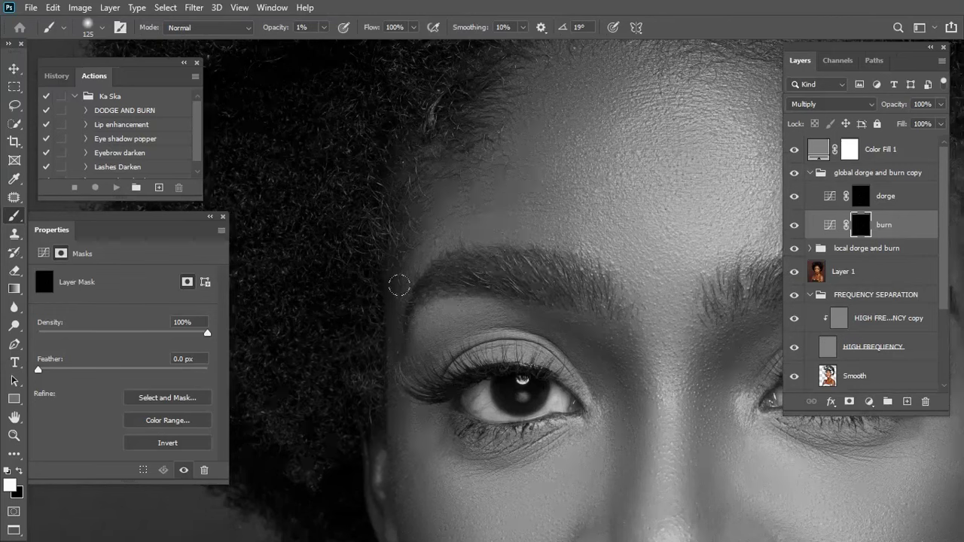
{"action": "key", "text": "bracketleft"}
{"action": "key", "text": "bracketleft"}
{"action": "key", "text": "bracketleft"}
{"action": "key", "text": "bracketleft"}
{"action": "key", "text": "bracketleft"}
{"action": "left_click_drag", "start_coordinate": [620, 370], "coordinate": [532, 357]}
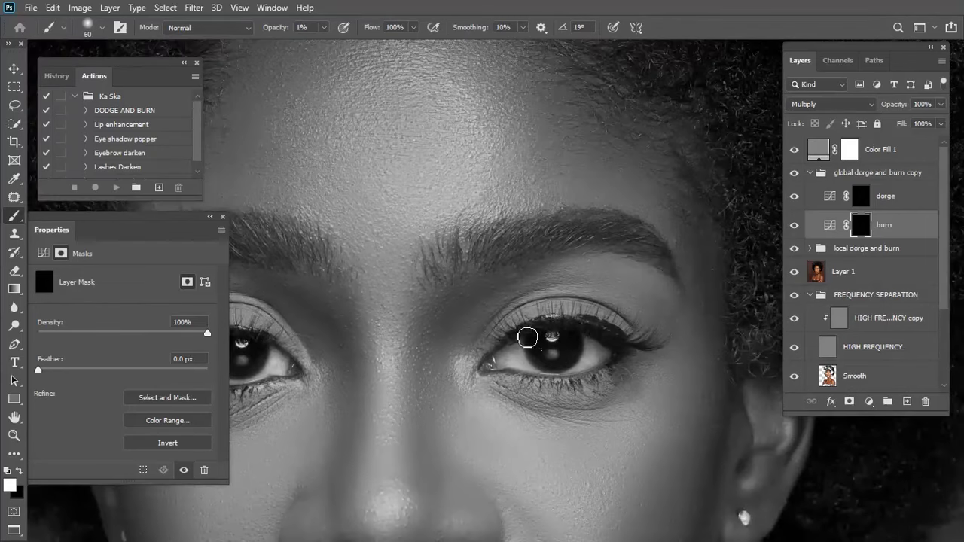
{"action": "scroll", "coordinate": [437, 244], "scroll_direction": "down", "scroll_amount": 5}
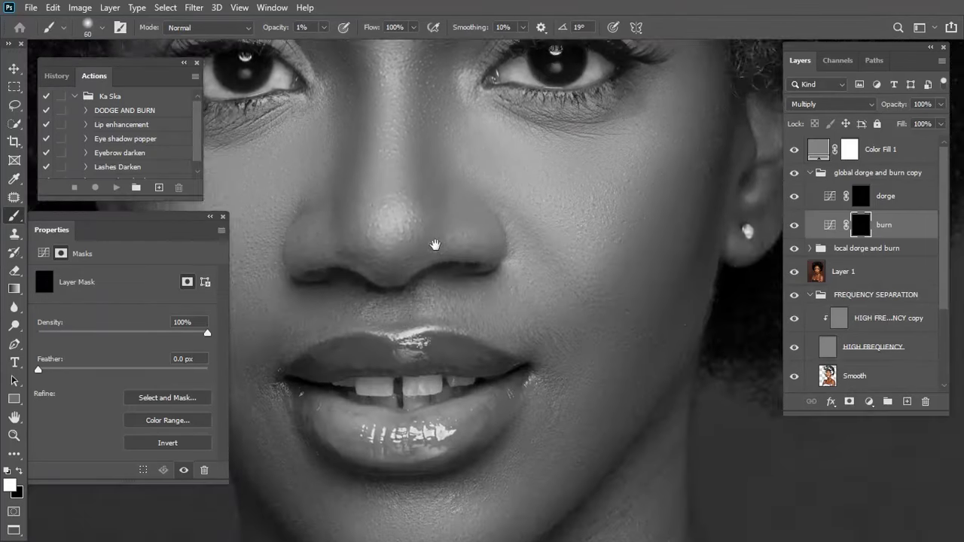
{"action": "key", "text": "bracketright"}
{"action": "key", "text": "bracketright"}
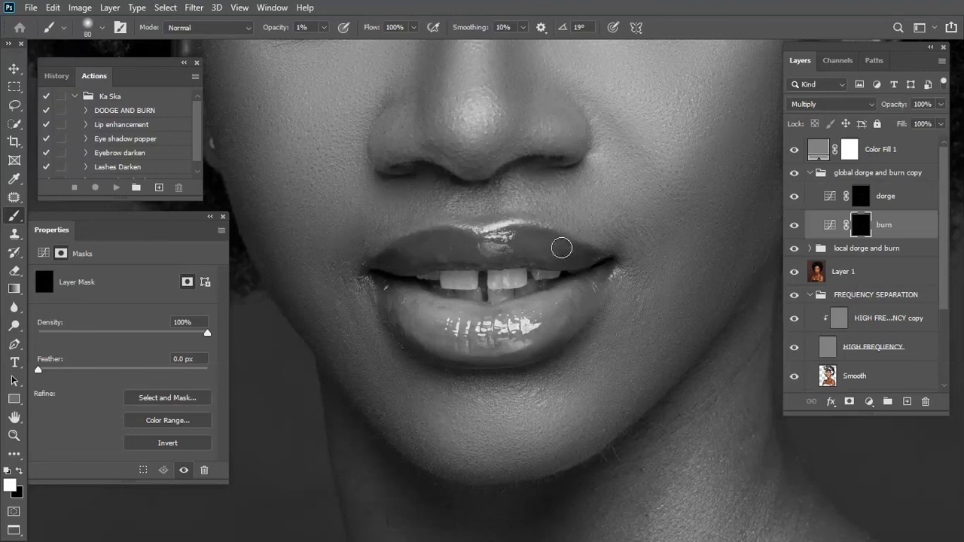
{"action": "key", "text": "bracketleft"}
{"action": "key", "text": "bracketleft"}
{"action": "key", "text": "bracketleft"}
{"action": "key", "text": "bracketright"}
{"action": "key", "text": "bracketright"}
{"action": "key", "text": "bracketleft"}
Paint highlights onto the lower lip on the dorge layer's mask.
{"action": "left_click", "coordinate": [861, 196]}
{"action": "key", "text": "bracketright"}
{"action": "key", "text": "bracketright"}
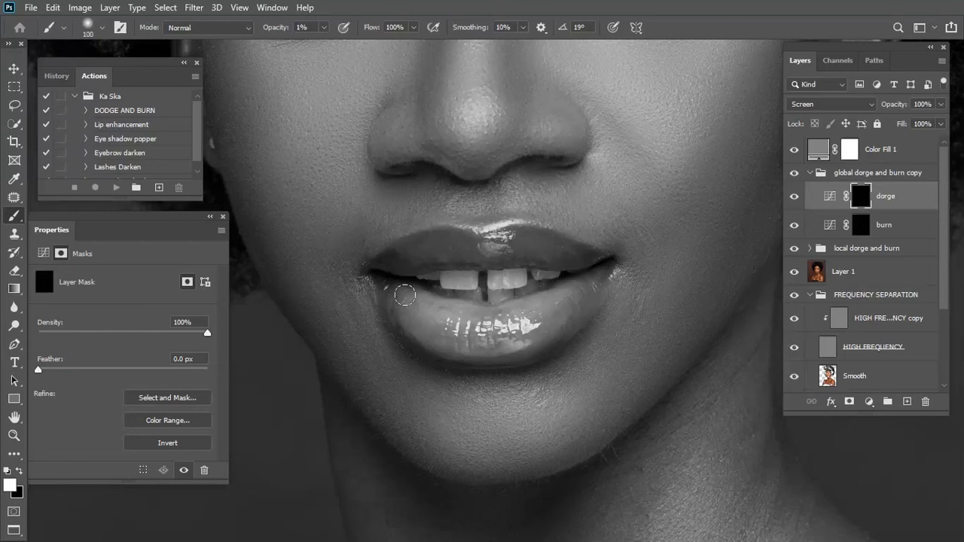
{"action": "key", "text": "bracketleft"}
{"action": "key", "text": "bracketleft"}
{"action": "key", "text": "bracketleft"}
{"action": "key", "text": "bracketright"}
{"action": "key", "text": "bracketright"}
{"action": "key", "text": "bracketright"}
{"action": "scroll", "coordinate": [505, 272], "scroll_direction": "up", "scroll_amount": 3}
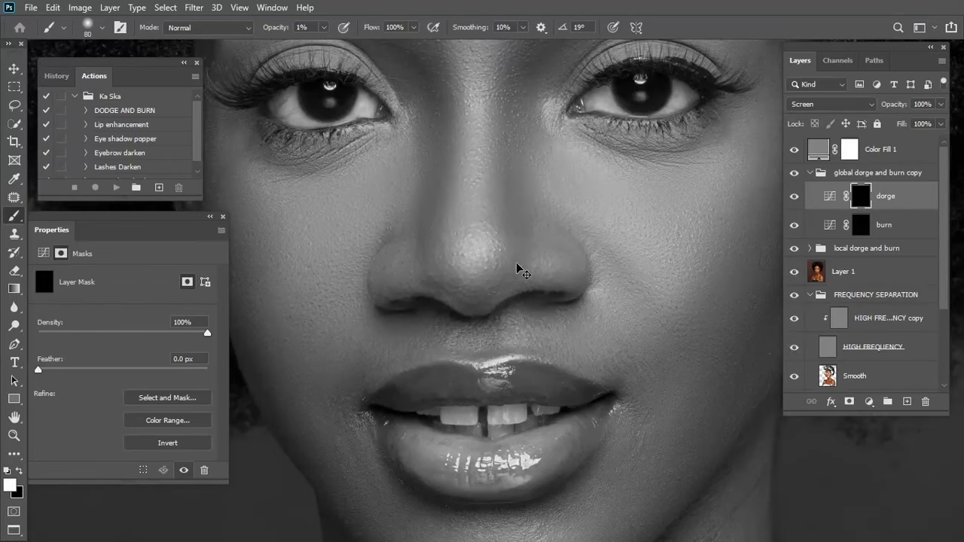
{"action": "scroll", "coordinate": [516, 262], "scroll_direction": "down", "scroll_amount": 8}
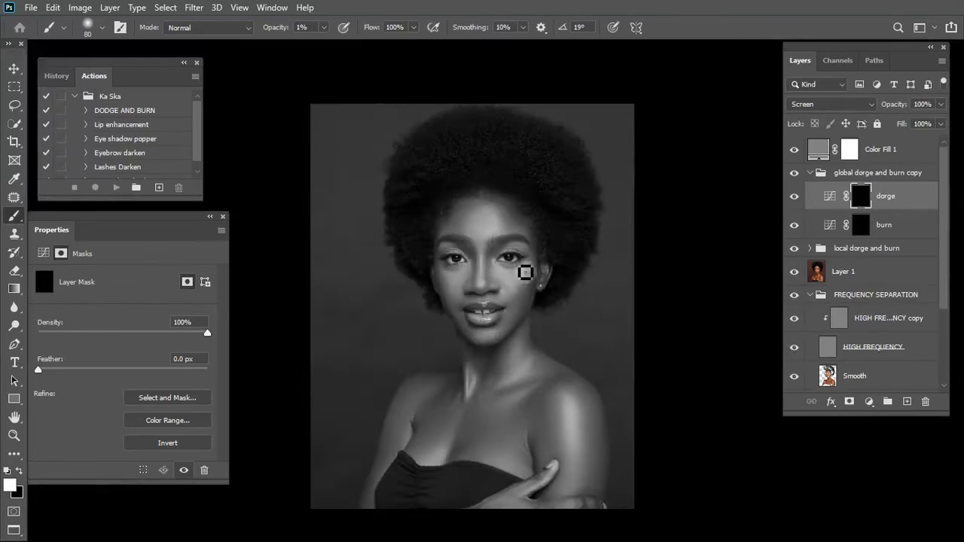
Darken the hair and surrounding background on the burn mask with a large 1% brush.
{"action": "left_click", "coordinate": [848, 232]}
{"action": "key", "text": "bracketright"}
{"action": "key", "text": "bracketright"}
{"action": "key", "text": "bracketright"}
{"action": "key", "text": "bracketright"}
{"action": "key", "text": "bracketright"}
{"action": "key", "text": "bracketright"}
{"action": "key", "text": "bracketright"}
{"action": "key", "text": "bracketright"}
{"action": "key", "text": "bracketright"}
{"action": "key", "text": "bracketright"}
{"action": "key", "text": "bracketright"}
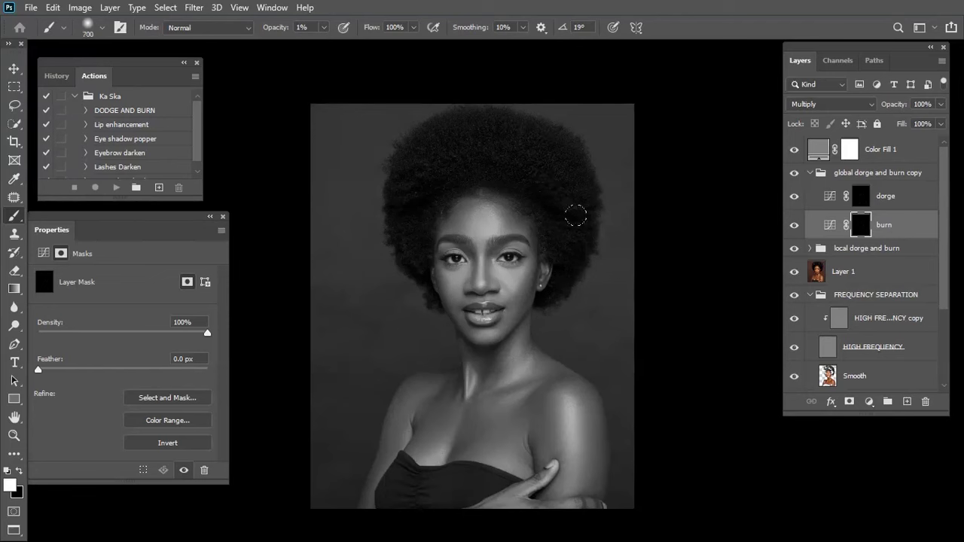
{"action": "key", "text": "bracketleft"}
{"action": "key", "text": "bracketleft"}
{"action": "key", "text": "bracketleft"}
{"action": "key", "text": "bracketright"}
{"action": "key", "text": "bracketright"}
{"action": "key", "text": "bracketleft"}
{"action": "key", "text": "bracketleft"}
Delete the Color Fill 1 layer and zoom to check the full-colour portrait.
{"action": "left_click", "coordinate": [887, 148]}
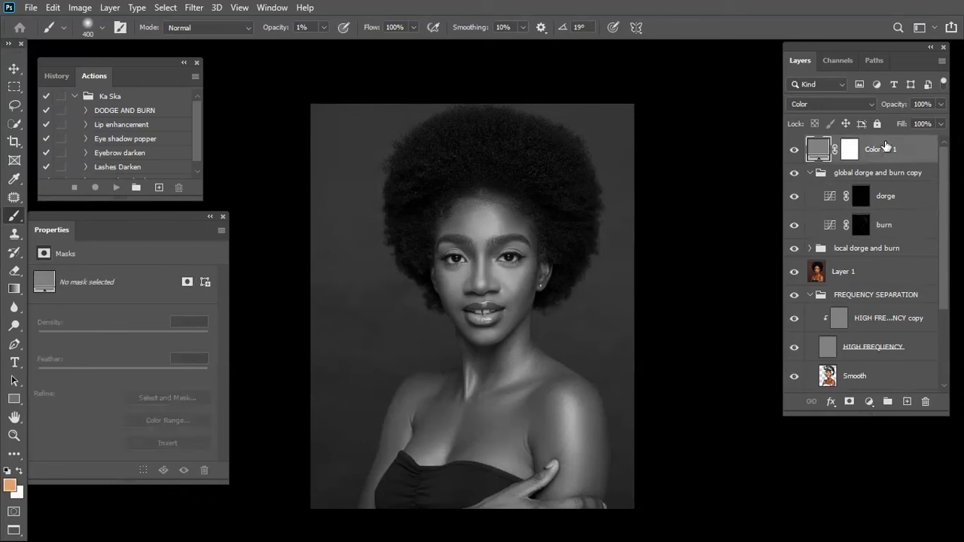
{"action": "left_click_drag", "start_coordinate": [887, 151], "coordinate": [927, 400]}
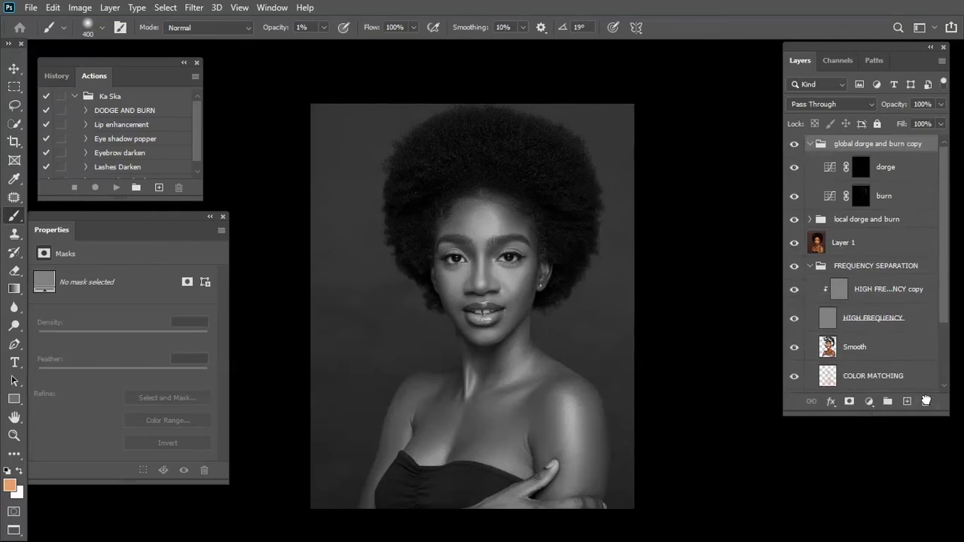
{"action": "key", "text": "ctrl+plus"}
{"action": "key", "text": "ctrl+plus"}
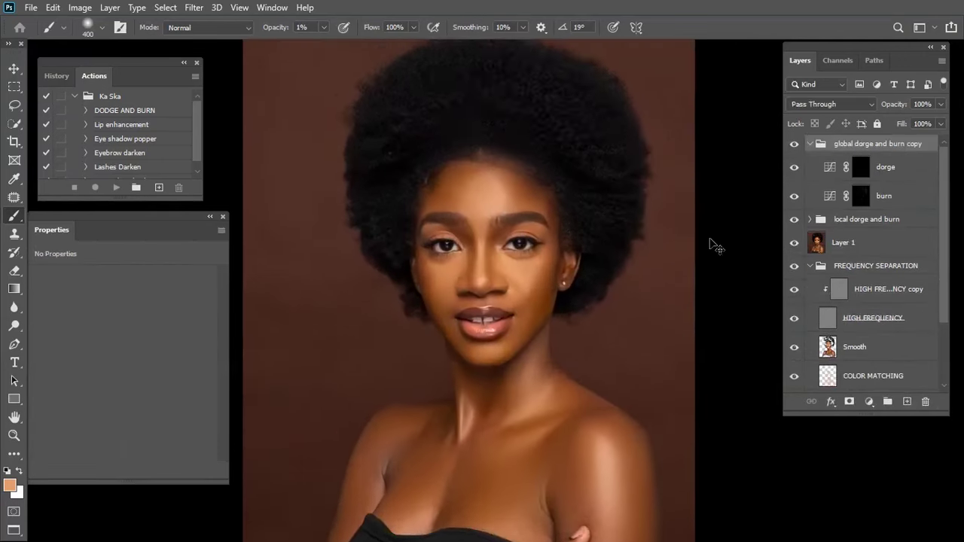
{"action": "key", "text": "ctrl+minus"}
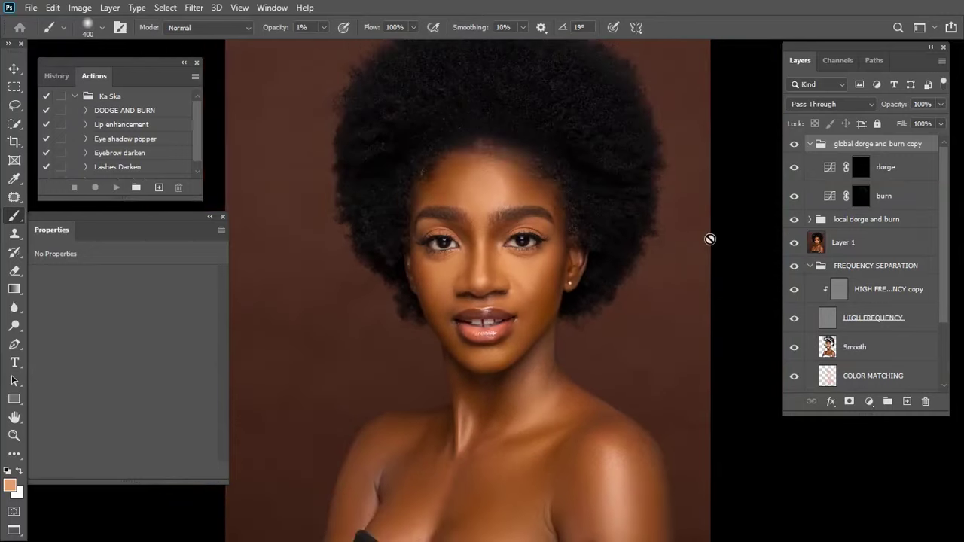
Collapse the layer groups, compare against Layer 1 alone, and select both dodge-and-burn groups.
{"action": "left_click", "coordinate": [810, 220]}
{"action": "left_click", "coordinate": [811, 144], "text": "ctrl"}
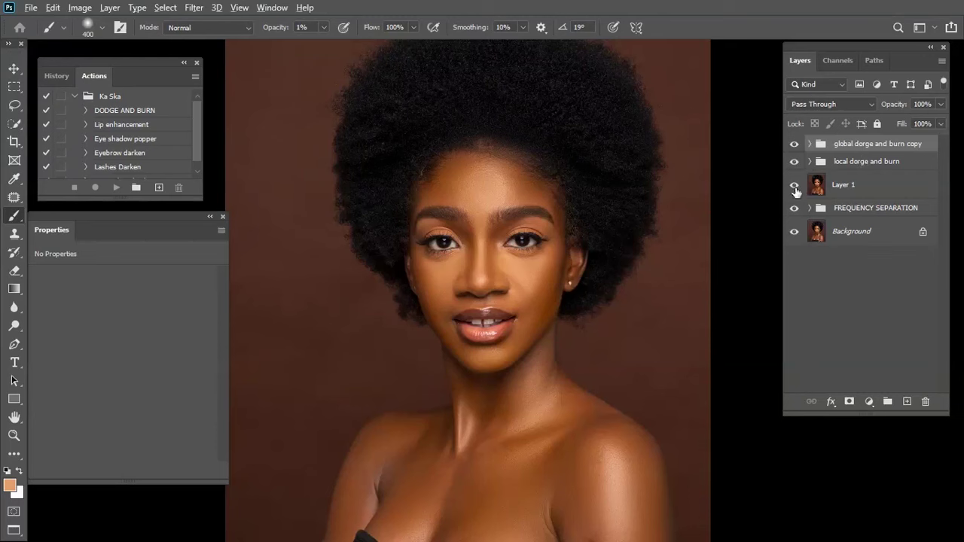
{"action": "left_click", "coordinate": [795, 186], "text": "alt"}
{"action": "left_click", "coordinate": [795, 185], "text": "alt"}
{"action": "left_click", "coordinate": [795, 185], "text": "alt"}
{"action": "left_click", "coordinate": [875, 166], "text": "shift"}
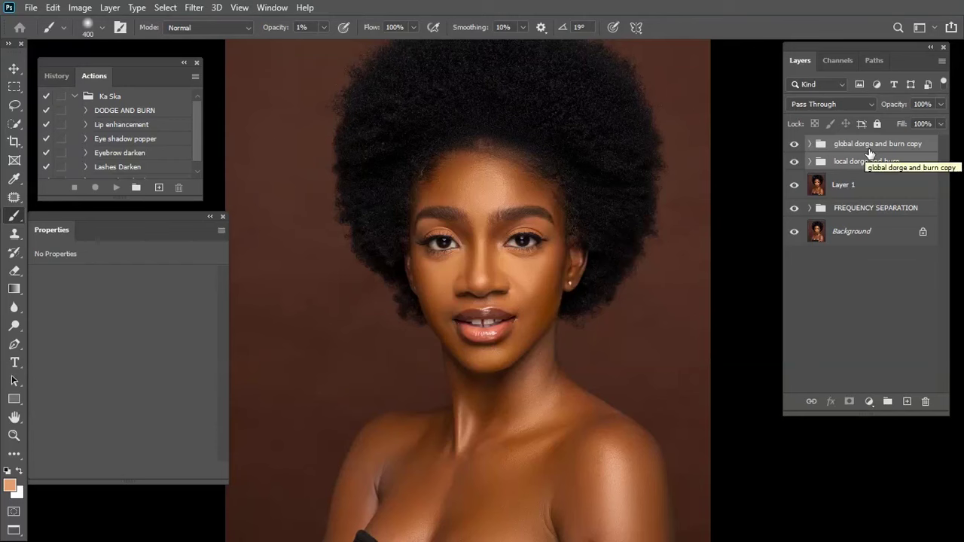
Group the two dodge-and-burn groups and name the new group 'dorge and burn'.
{"action": "left_click_drag", "start_coordinate": [868, 159], "coordinate": [888, 402]}
{"action": "double_click", "coordinate": [852, 147]}
{"action": "type", "text": "dorce"}
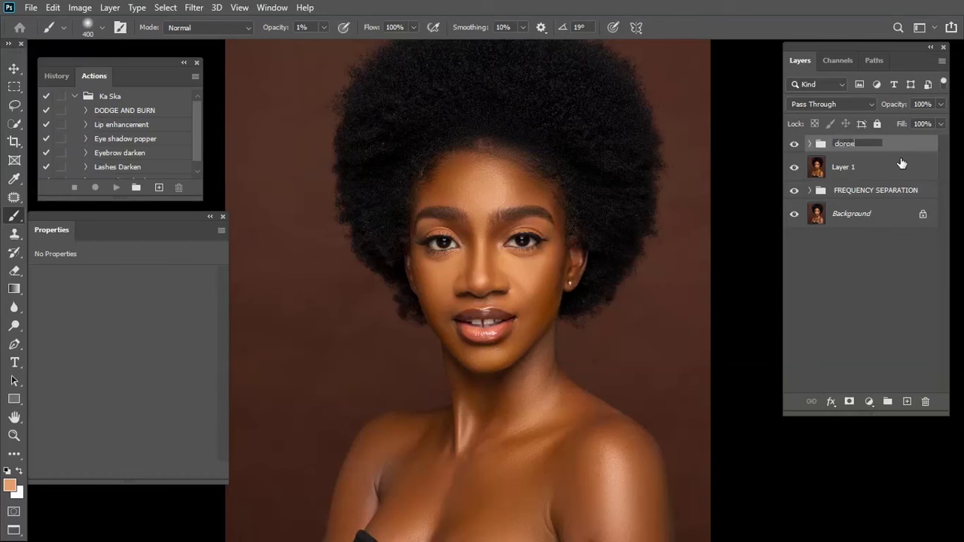
{"action": "type", "text": " and burn"}
{"action": "key", "text": "Return"}
Toggle the dorge and burn group to compare before and after, then fit the photo.
{"action": "left_click", "coordinate": [795, 146]}
{"action": "left_click", "coordinate": [795, 148]}
{"action": "left_click", "coordinate": [794, 148]}
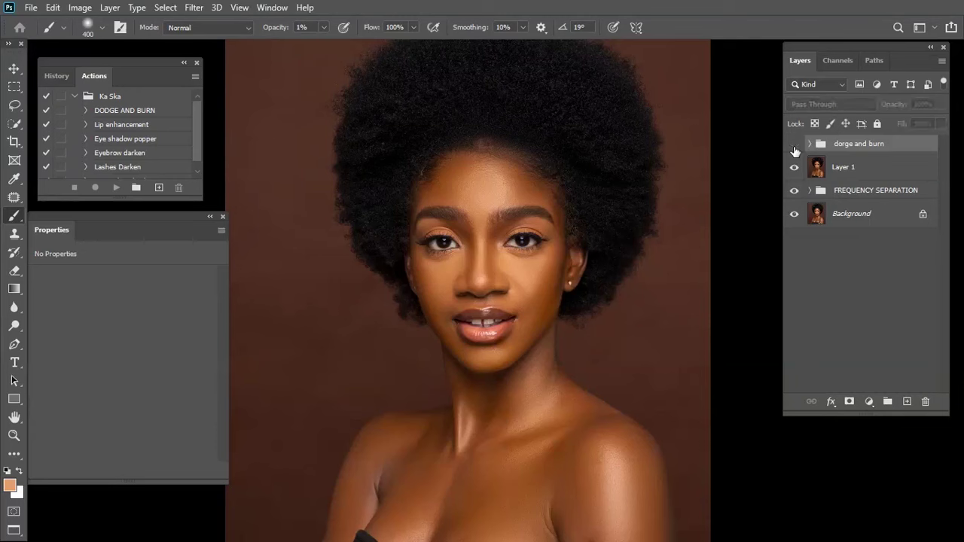
{"action": "left_click", "coordinate": [795, 148]}
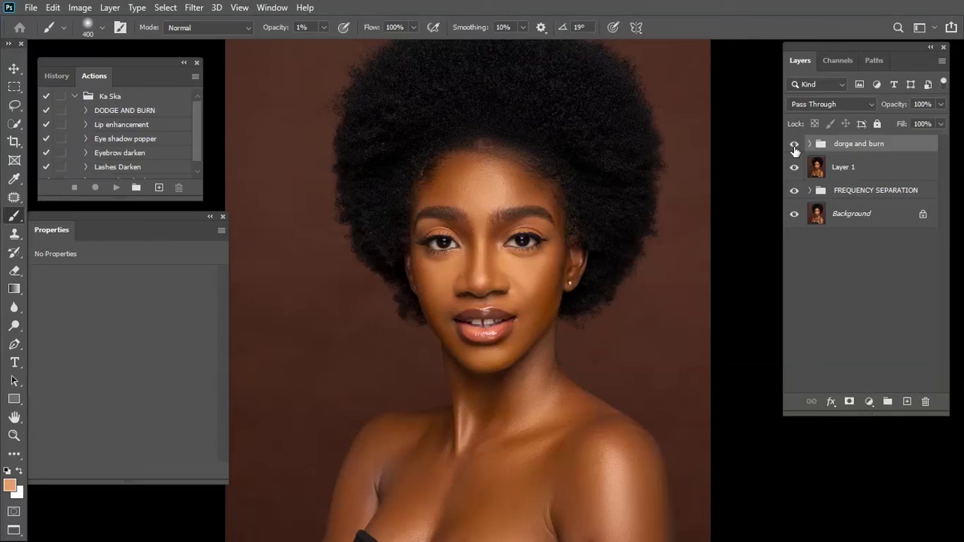
{"action": "left_click", "coordinate": [795, 148]}
{"action": "left_click", "coordinate": [795, 147]}
{"action": "key", "text": "ctrl+minus"}
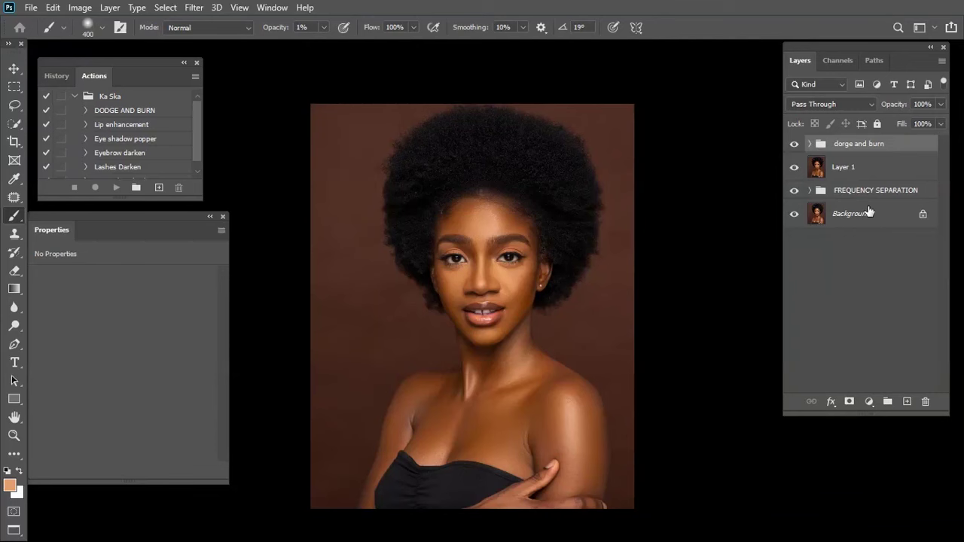
Stamp all visible layers into Layer 2, convert it to a smart object, and apply Camera Raw Filter.
{"action": "key", "text": "ctrl+shift+alt+e"}
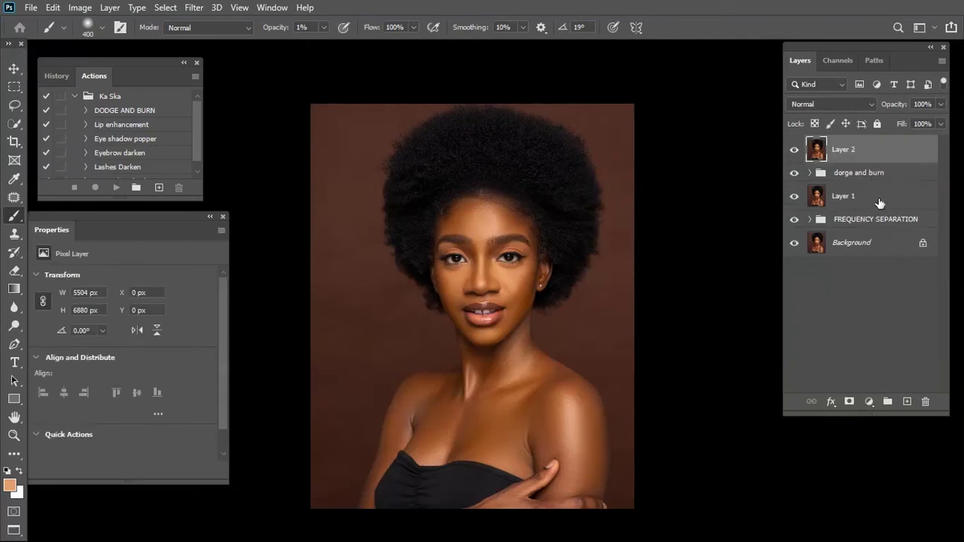
{"action": "right_click", "coordinate": [863, 153]}
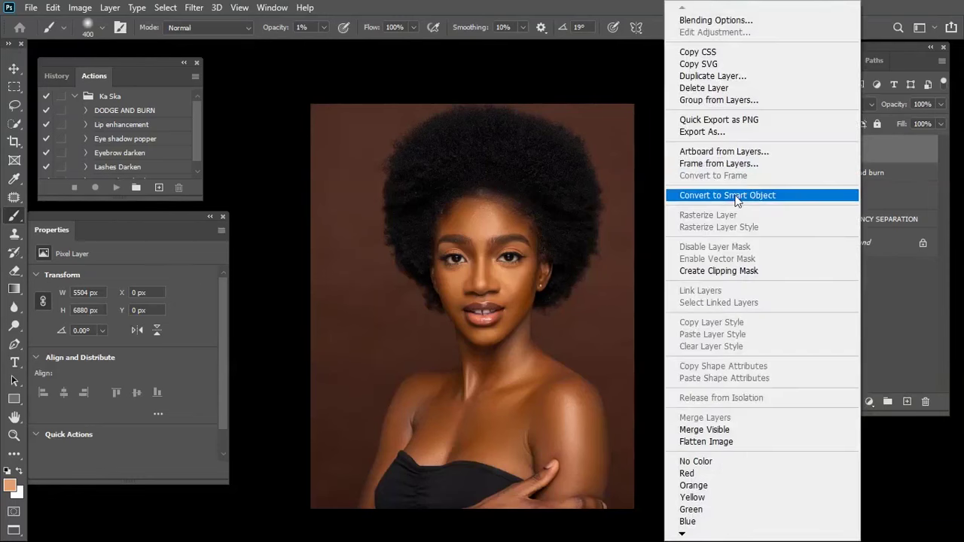
{"action": "left_click", "coordinate": [737, 198]}
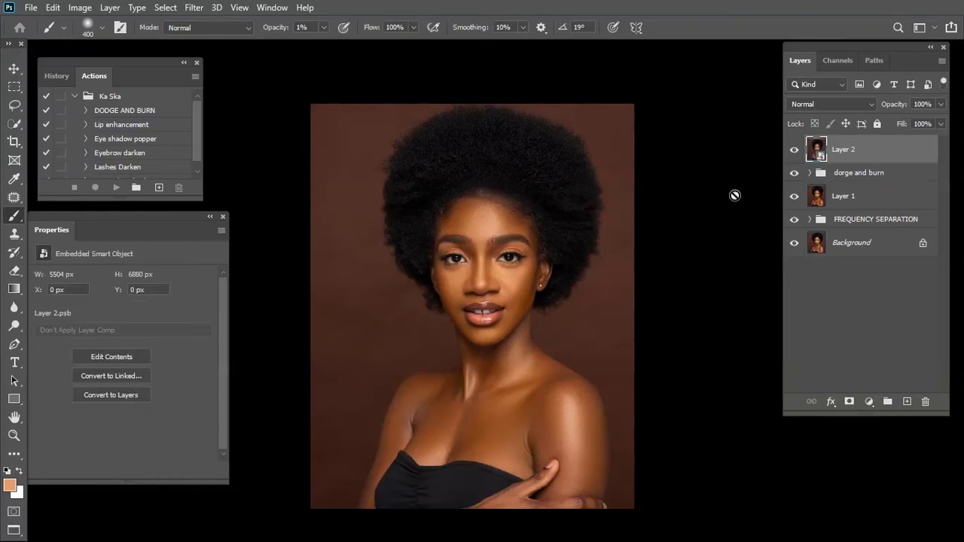
{"action": "left_click", "coordinate": [190, 6]}
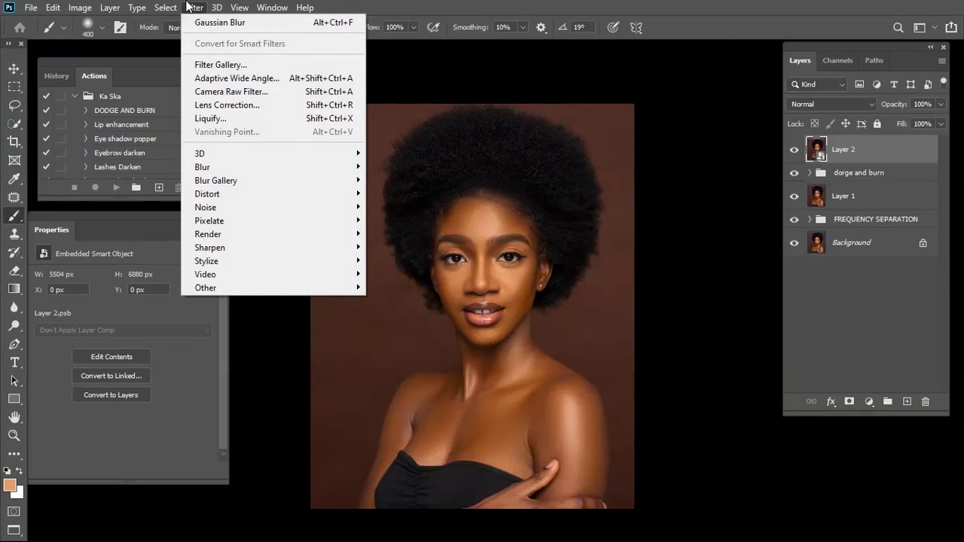
{"action": "left_click", "coordinate": [260, 91]}
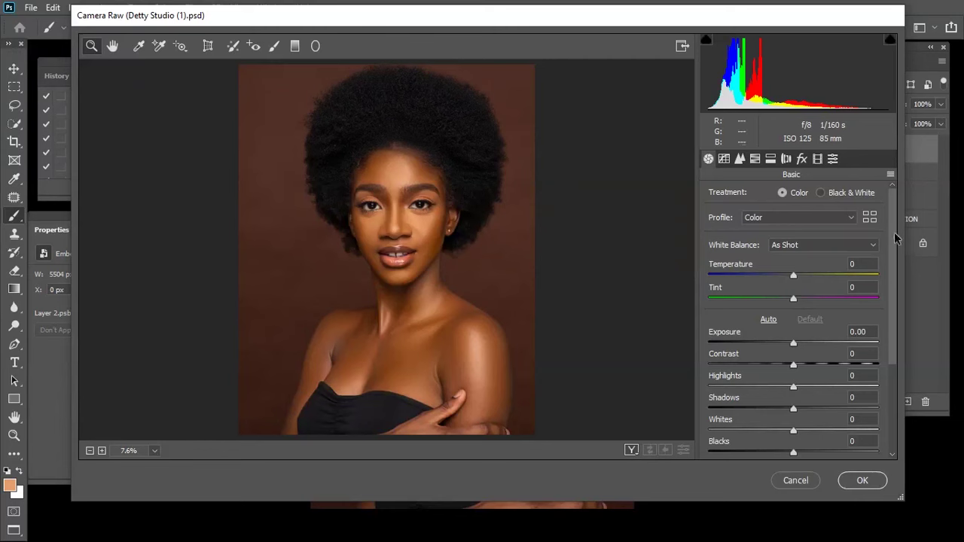
Lower Camera Raw's White Balance Temperature to -2 on Layer 2.
{"action": "left_click", "coordinate": [431, 240]}
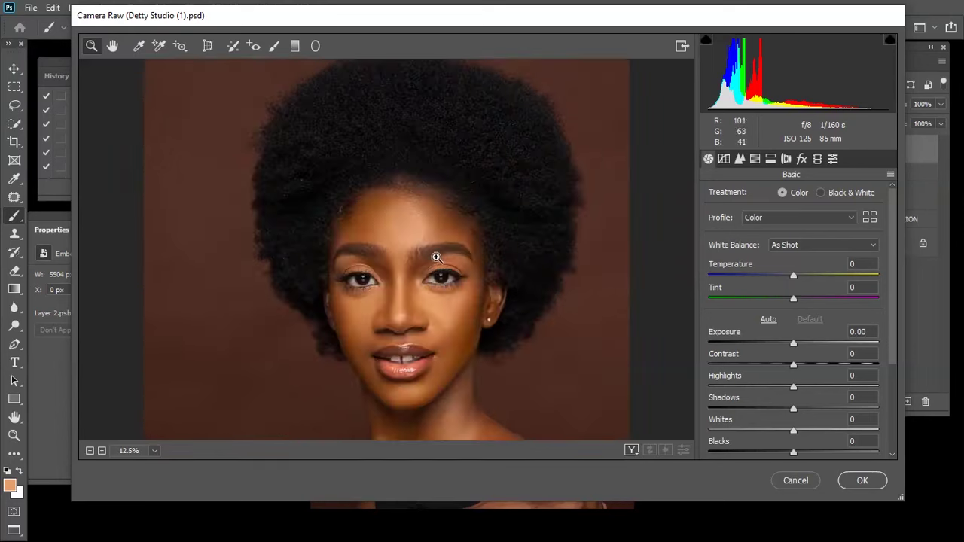
{"action": "left_click", "coordinate": [494, 274], "text": "alt"}
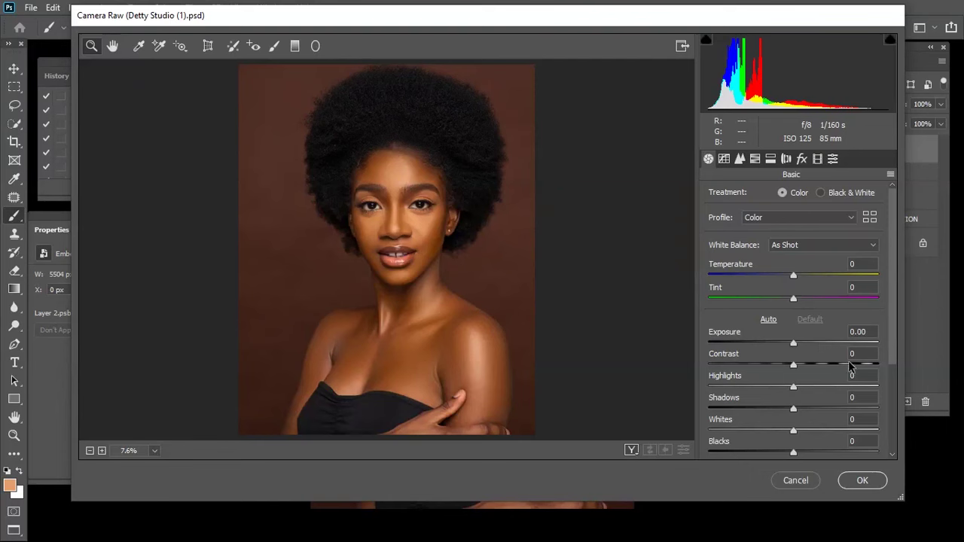
{"action": "left_click", "coordinate": [793, 280]}
{"action": "left_click_drag", "start_coordinate": [794, 276], "coordinate": [793, 279]}
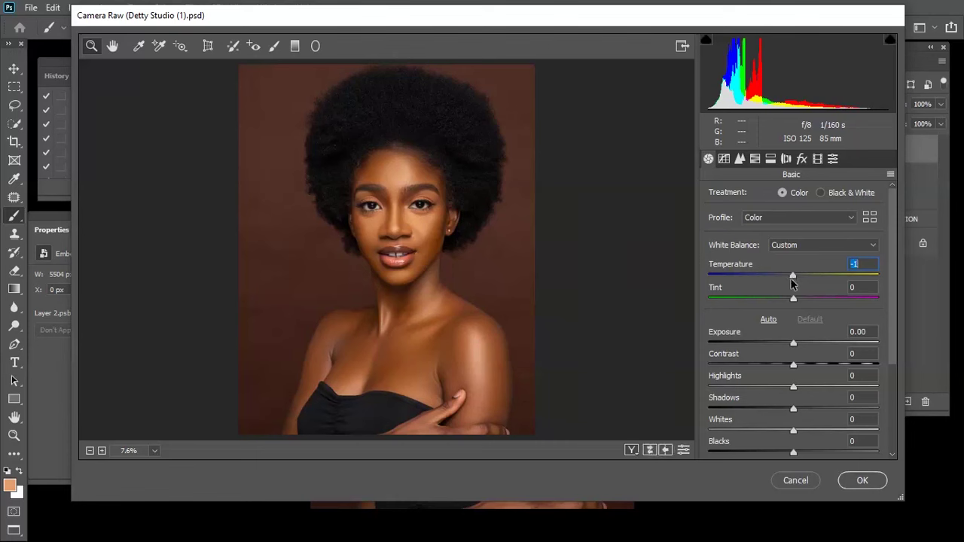
{"action": "left_click_drag", "start_coordinate": [792, 279], "coordinate": [792, 277]}
{"action": "scroll", "coordinate": [889, 283], "scroll_direction": "down", "scroll_amount": 1}
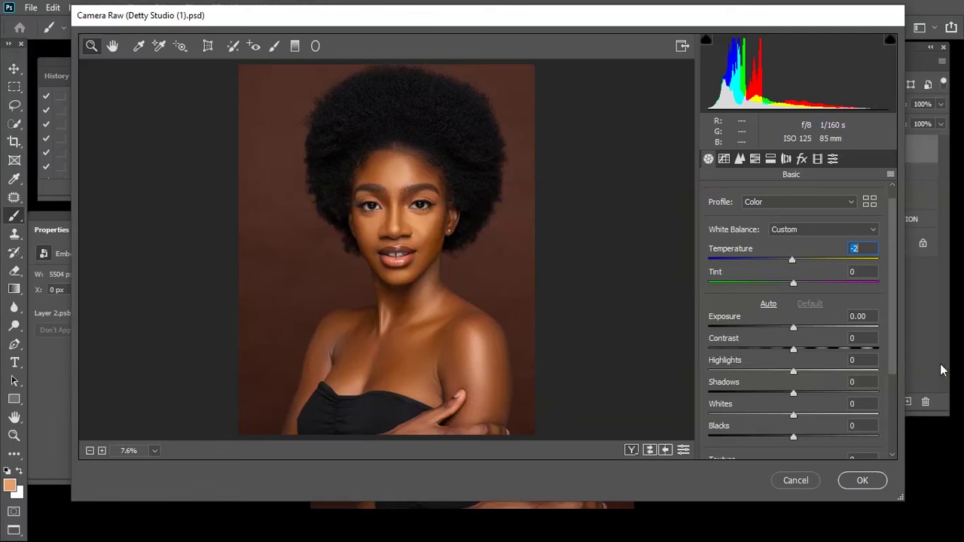
Set Highlights to -8, Shadows to -4 and Blacks to +5 in the Basic panel.
{"action": "left_click_drag", "start_coordinate": [893, 328], "coordinate": [891, 354]}
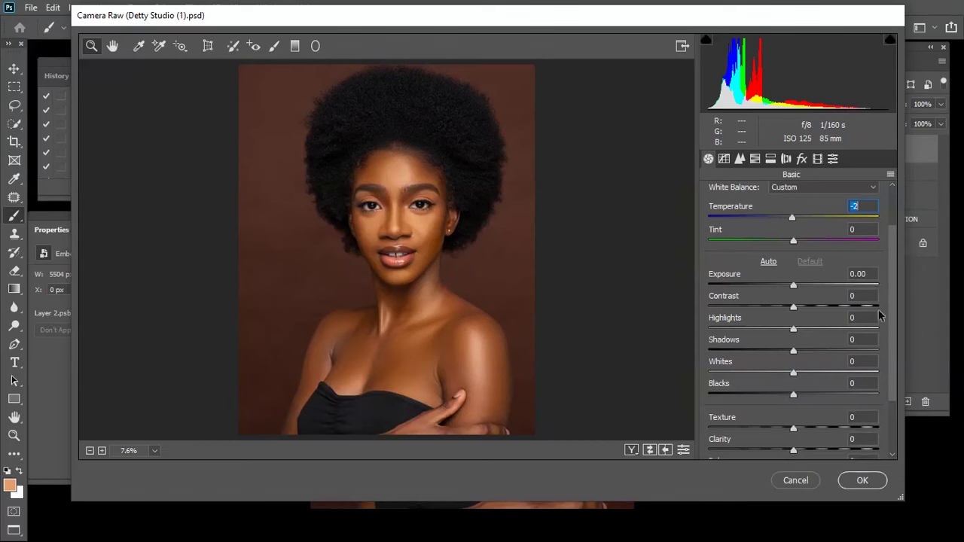
{"action": "scroll", "coordinate": [889, 294], "scroll_direction": "down", "scroll_amount": 1}
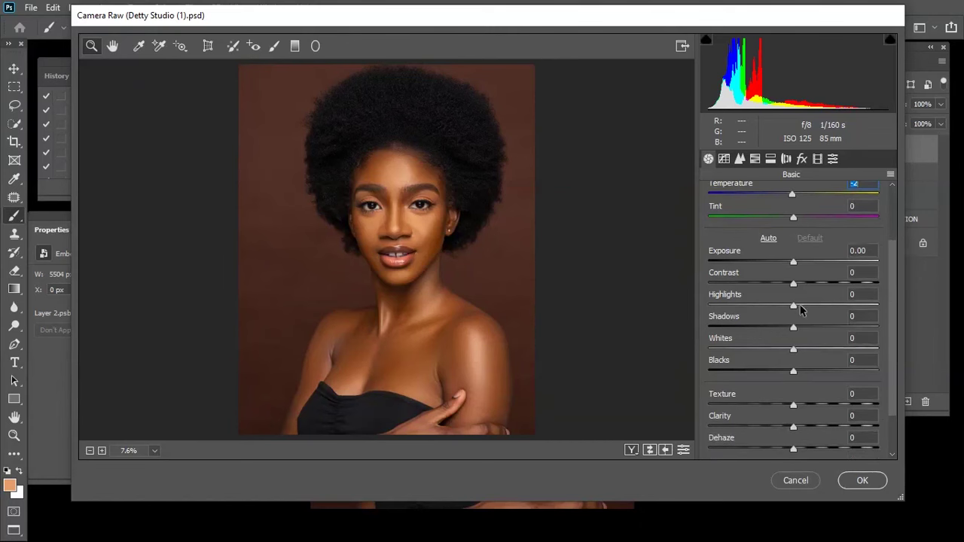
{"action": "left_click_drag", "start_coordinate": [794, 307], "coordinate": [788, 309]}
{"action": "left_click_drag", "start_coordinate": [888, 293], "coordinate": [892, 311]}
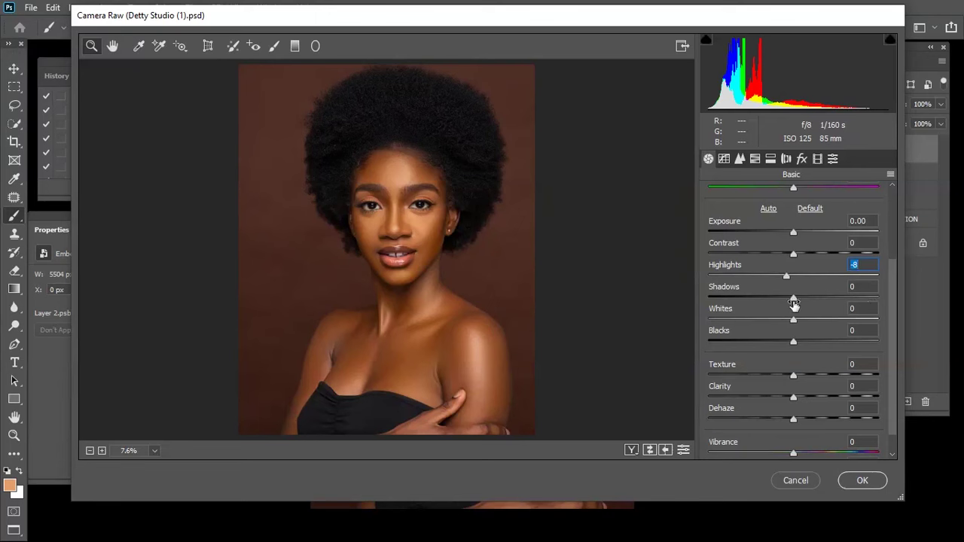
{"action": "left_click_drag", "start_coordinate": [795, 301], "coordinate": [791, 301]}
{"action": "scroll", "coordinate": [891, 297], "scroll_direction": "down", "scroll_amount": 1}
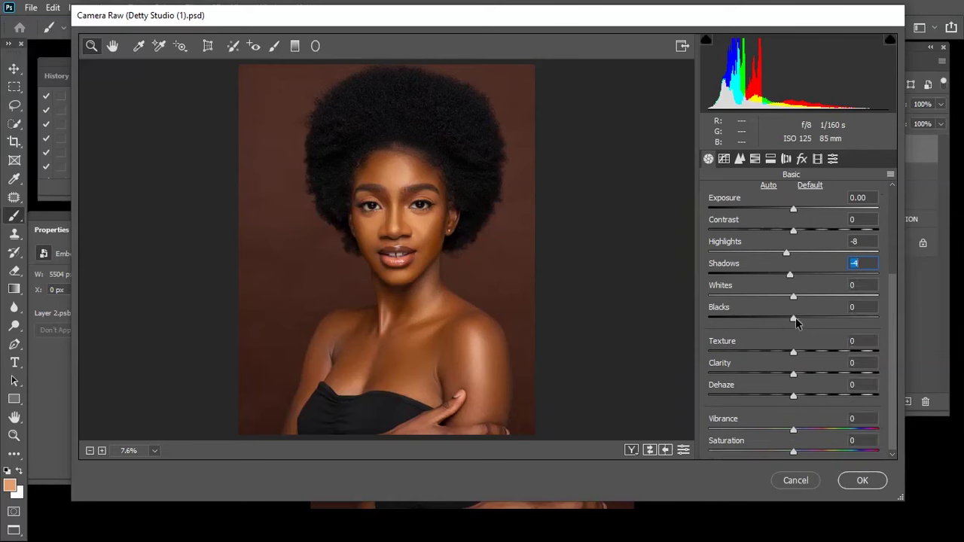
{"action": "left_click_drag", "start_coordinate": [794, 322], "coordinate": [798, 320]}
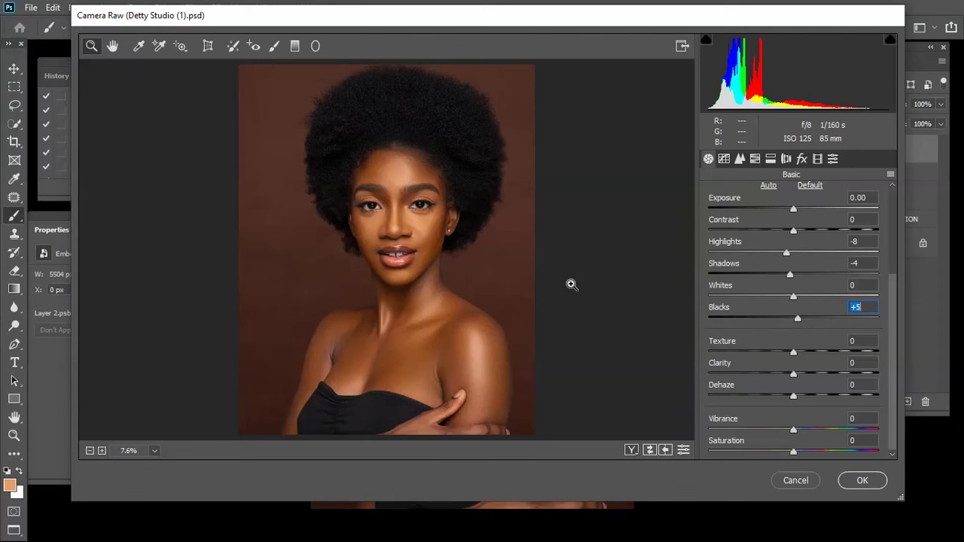
Set Dehaze to +7, Vibrance to +4 and Saturation to -3.
{"action": "left_click", "coordinate": [438, 217]}
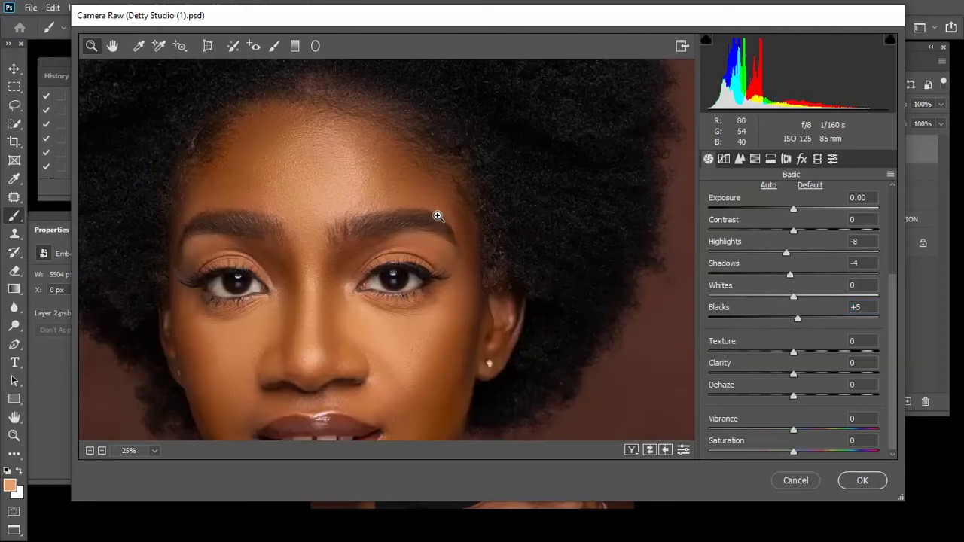
{"action": "left_click", "coordinate": [437, 259]}
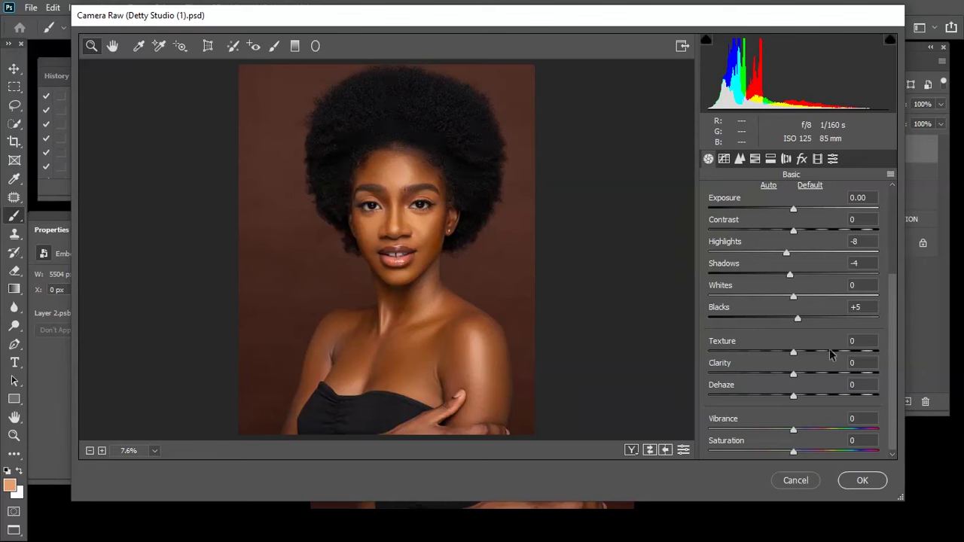
{"action": "left_click_drag", "start_coordinate": [794, 397], "coordinate": [800, 399]}
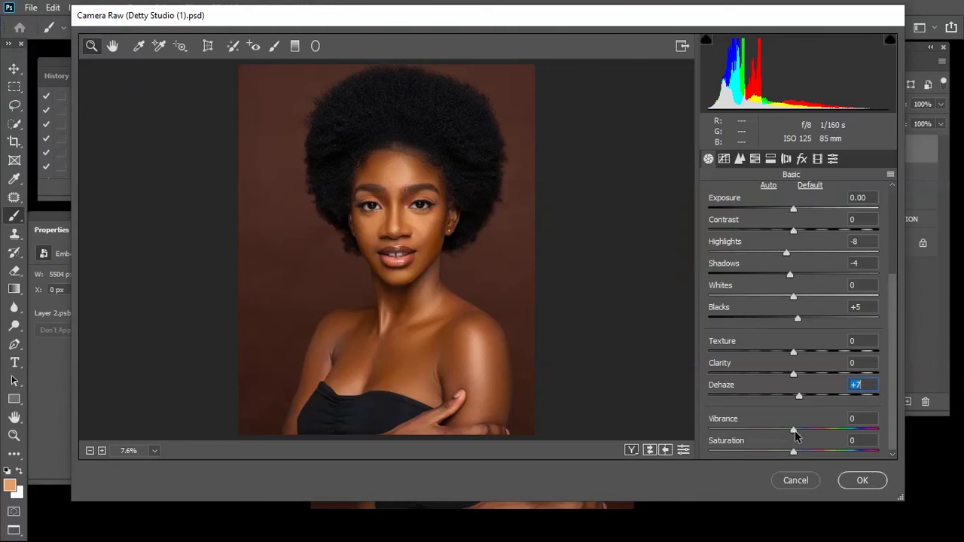
{"action": "left_click_drag", "start_coordinate": [795, 430], "coordinate": [800, 431]}
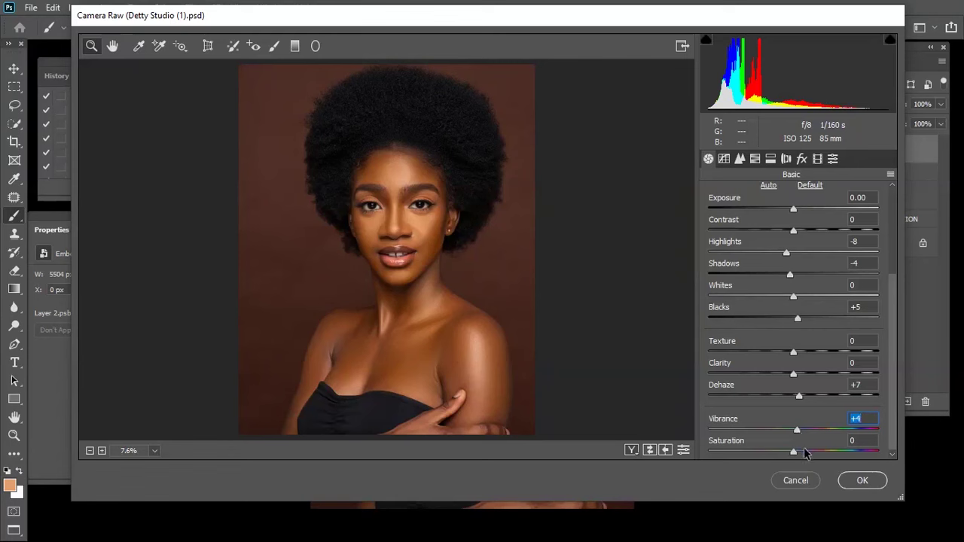
{"action": "left_click_drag", "start_coordinate": [794, 449], "coordinate": [791, 450]}
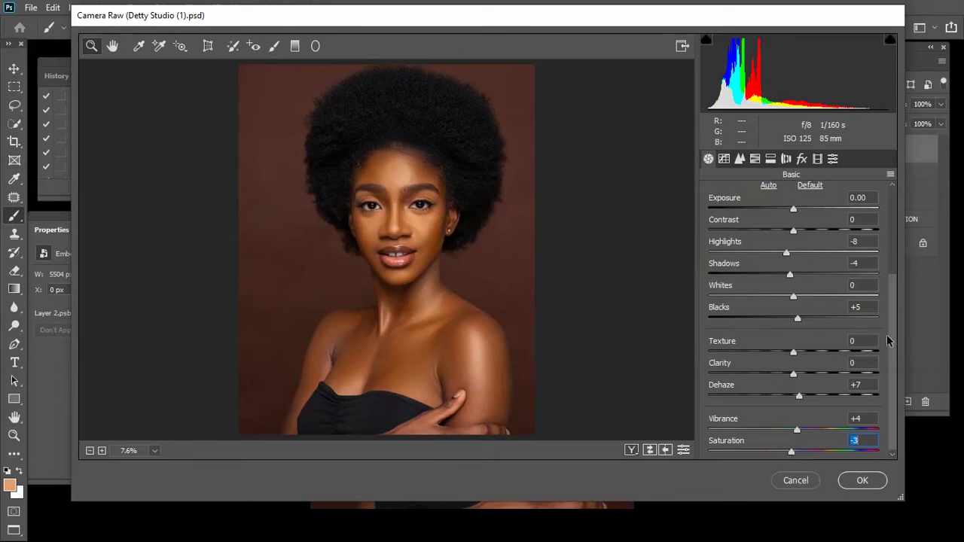
In HSL Saturation, set Reds +11, Oranges +9, Blues +15 and Magentas +11.
{"action": "left_click", "coordinate": [756, 161]}
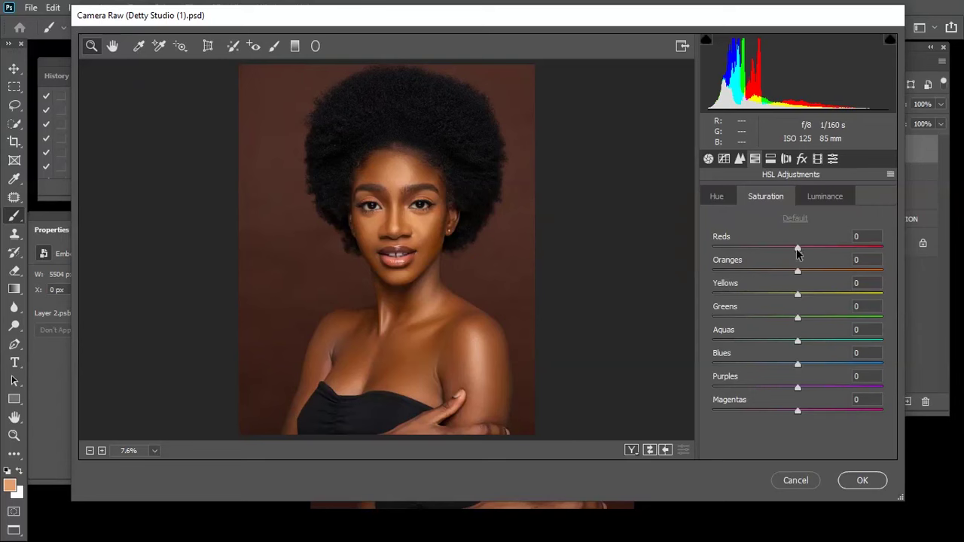
{"action": "left_click_drag", "start_coordinate": [798, 249], "coordinate": [806, 270]}
{"action": "left_click", "coordinate": [800, 366]}
{"action": "left_click_drag", "start_coordinate": [800, 367], "coordinate": [813, 369]}
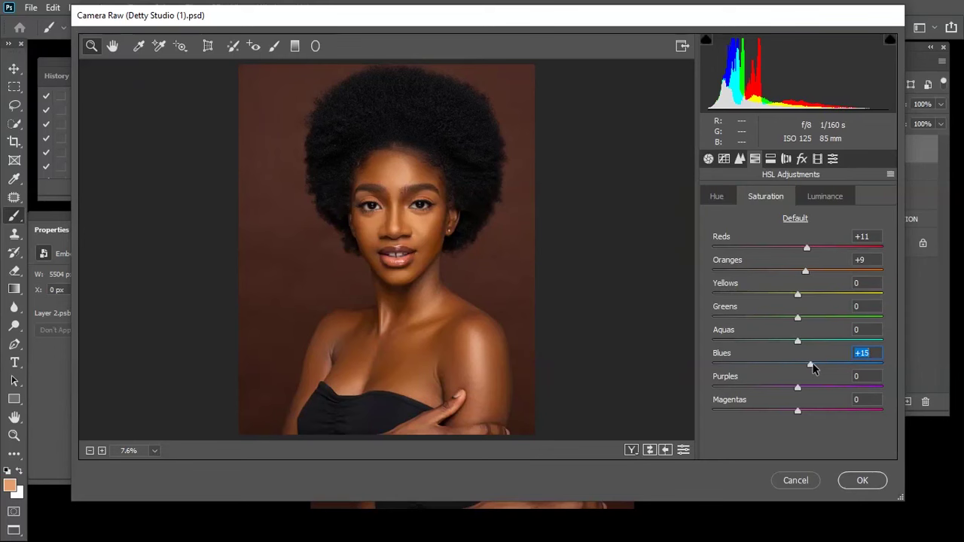
{"action": "mouse_move", "coordinate": [803, 412]}
{"action": "left_mouse_down"}
{"action": "mouse_move", "coordinate": [810, 416]}
{"action": "mouse_move", "coordinate": [805, 408]}
{"action": "left_mouse_up"}
Set Split Toning Shadows Saturation to 2 and Calibration Blue Primary Saturation to +14.
{"action": "left_click", "coordinate": [773, 160]}
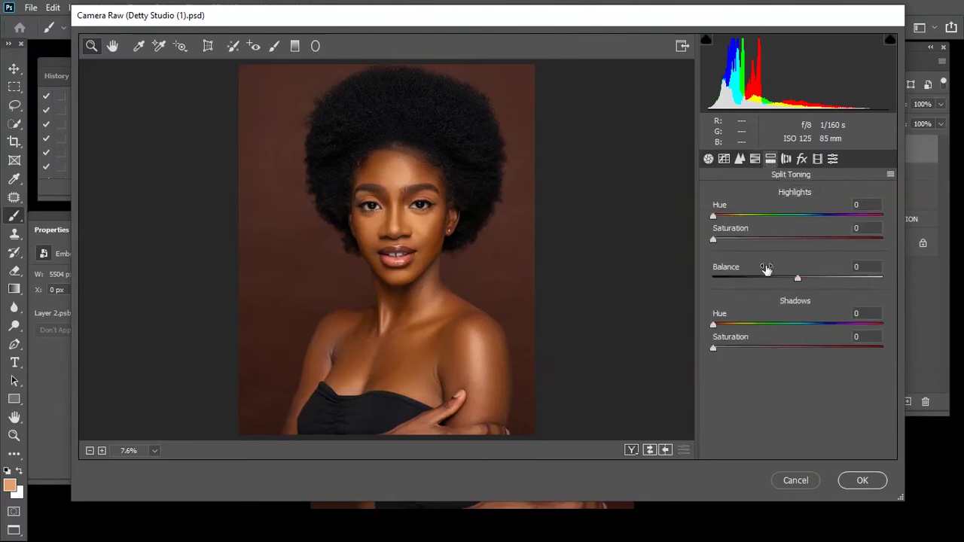
{"action": "left_click_drag", "start_coordinate": [714, 347], "coordinate": [717, 345]}
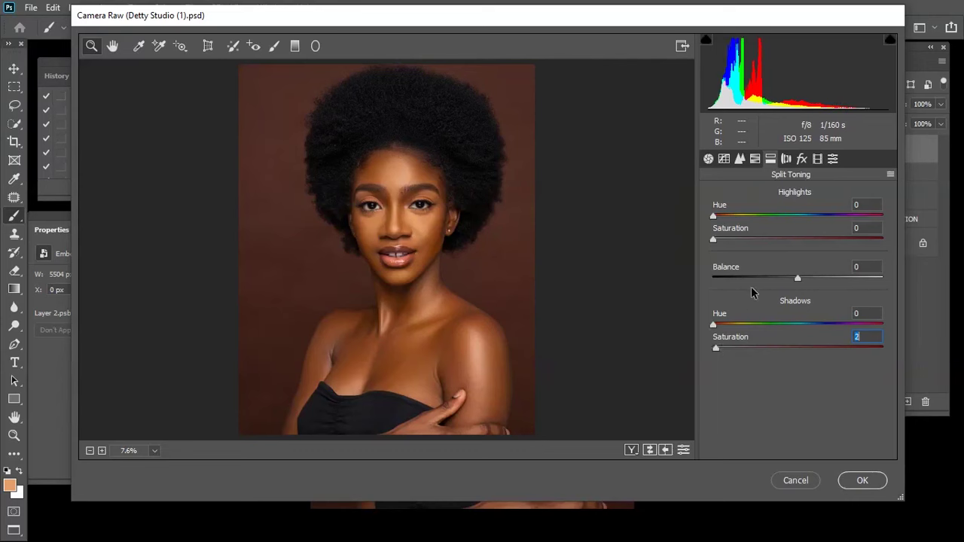
{"action": "left_click", "coordinate": [819, 159]}
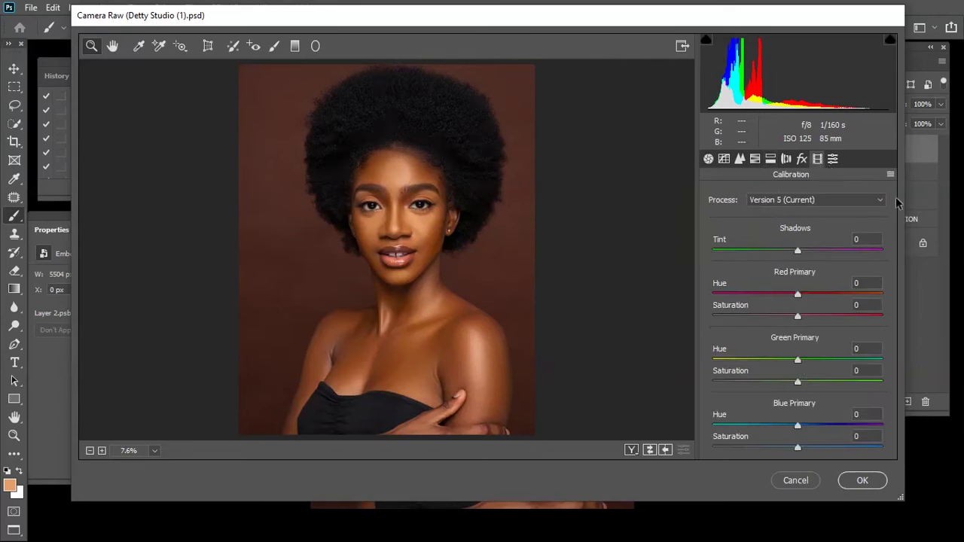
{"action": "left_click_drag", "start_coordinate": [798, 447], "coordinate": [812, 446]}
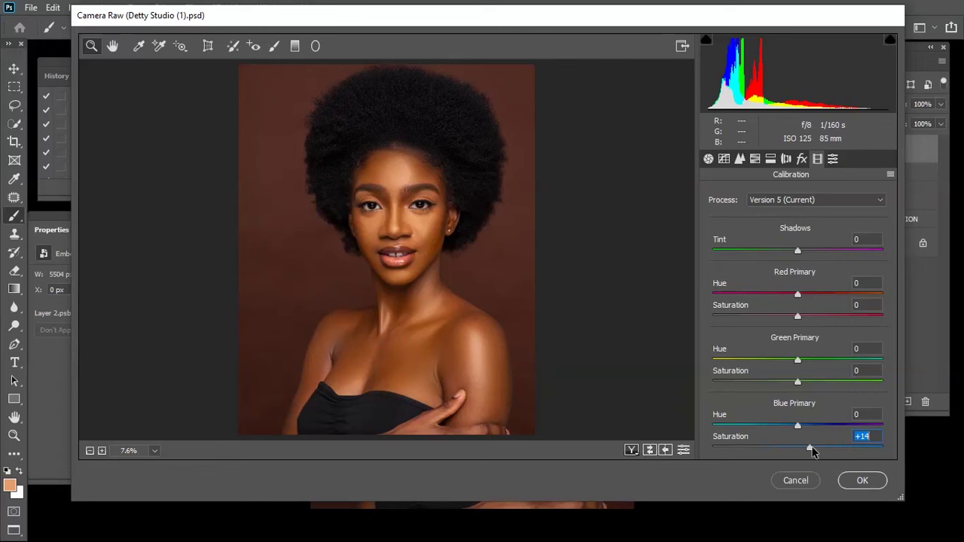
{"action": "left_click", "coordinate": [891, 175]}
{"action": "left_click", "coordinate": [891, 177]}
{"action": "left_click", "coordinate": [891, 175]}
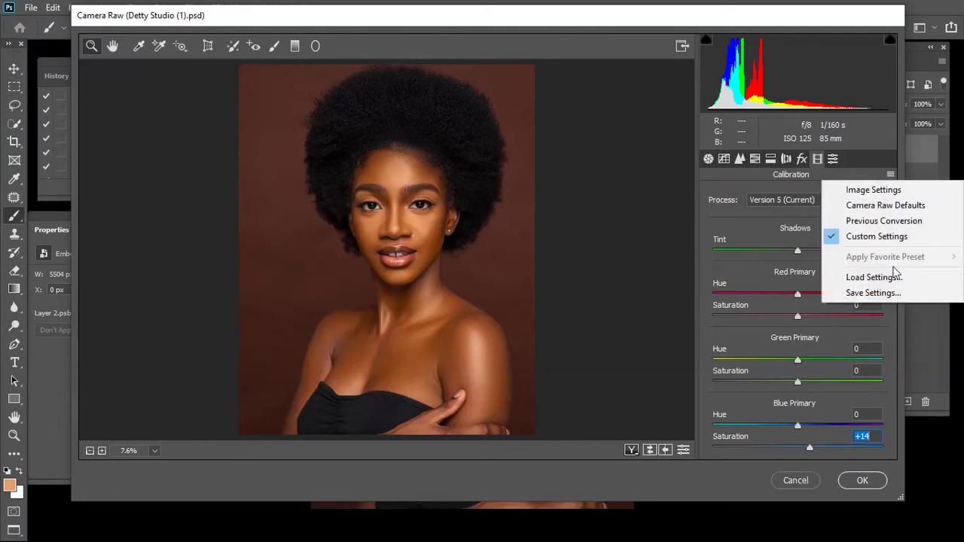
Save the current Camera Raw settings as the preset 'Ka Ska'.
{"action": "left_click", "coordinate": [878, 293]}
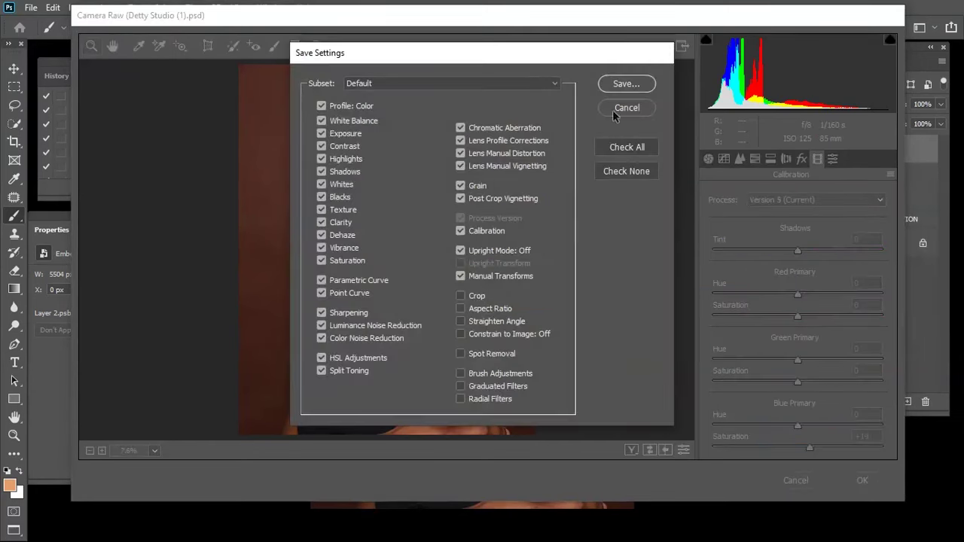
{"action": "left_click", "coordinate": [614, 86]}
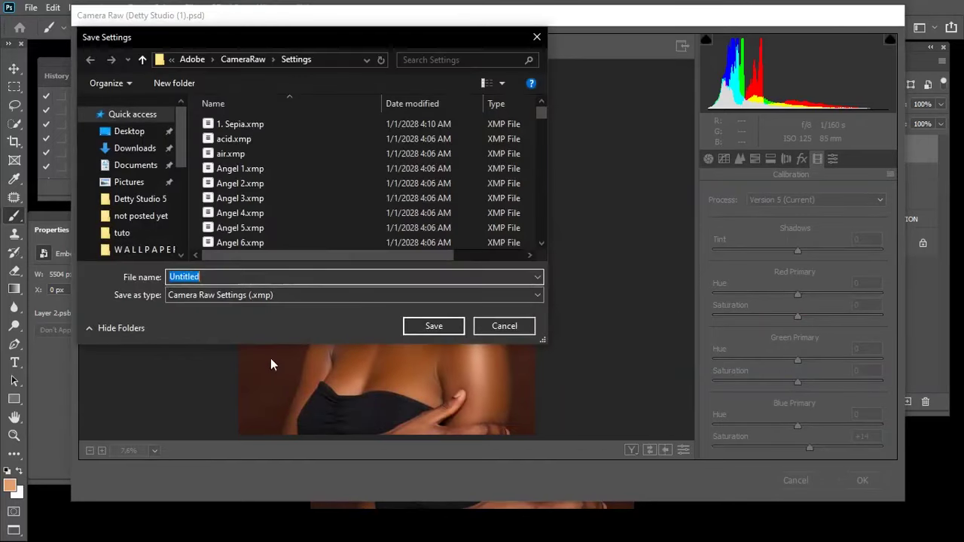
{"action": "type", "text": "Ka Ska"}
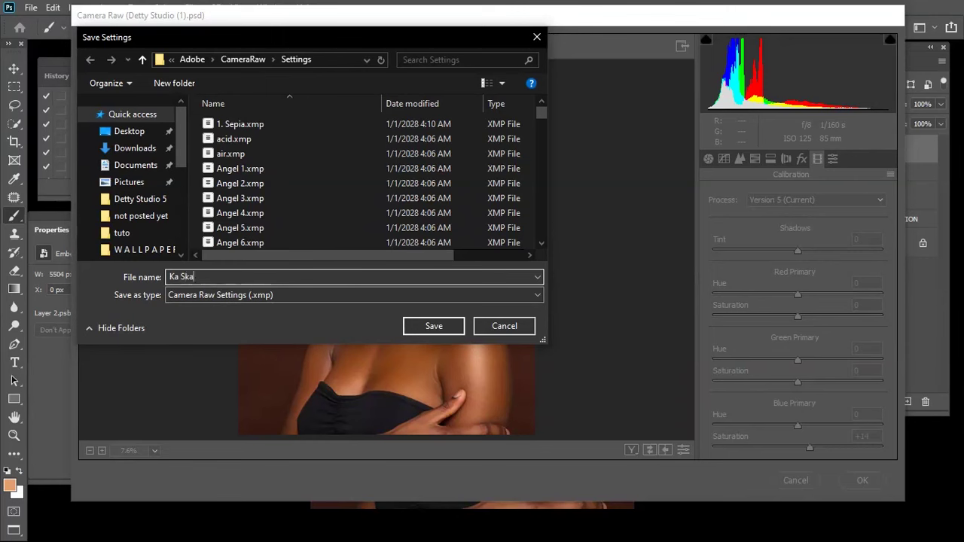
{"action": "key", "text": "Return"}
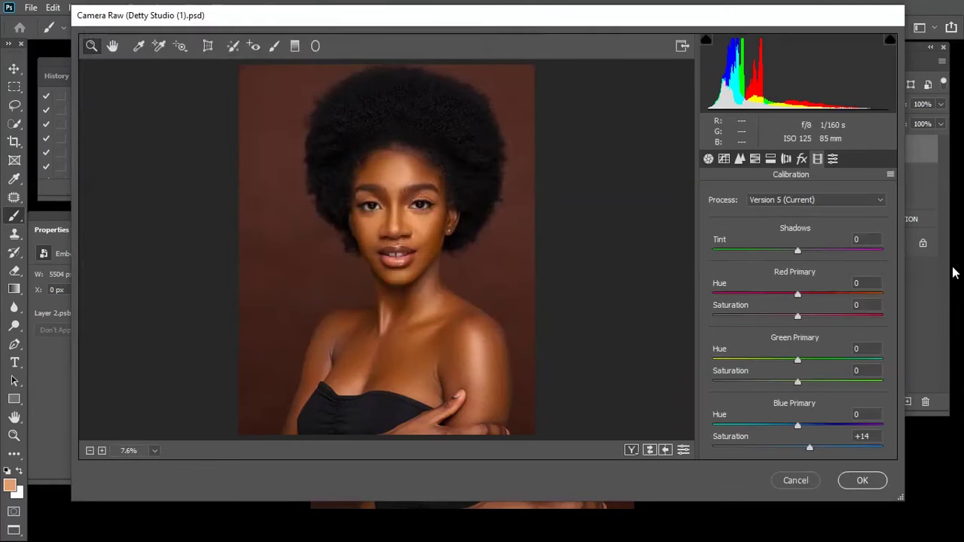
Check the Presets list for Ka Ska and commit the Camera Raw filter to Layer 2.
{"action": "left_click", "coordinate": [833, 159]}
{"action": "left_click_drag", "start_coordinate": [891, 196], "coordinate": [909, 321]}
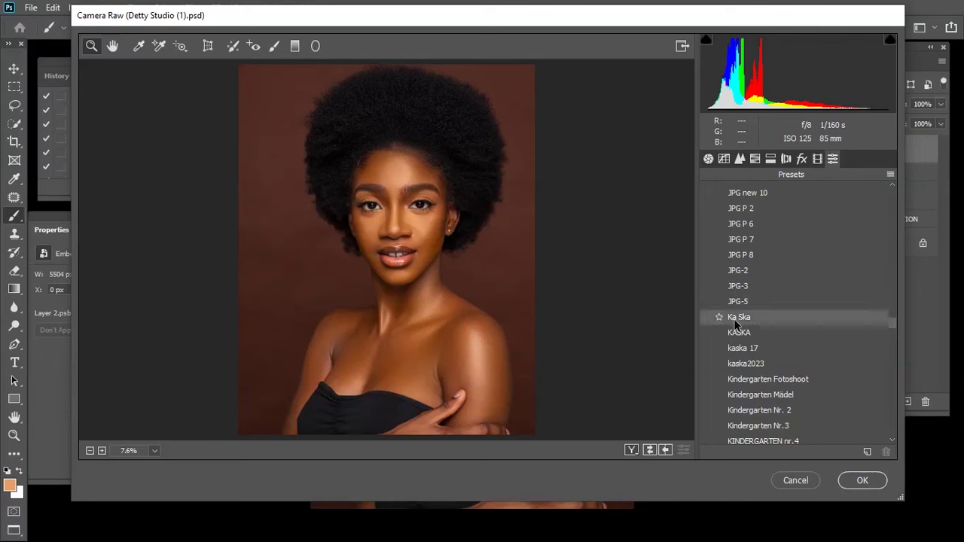
{"action": "left_click", "coordinate": [863, 481]}
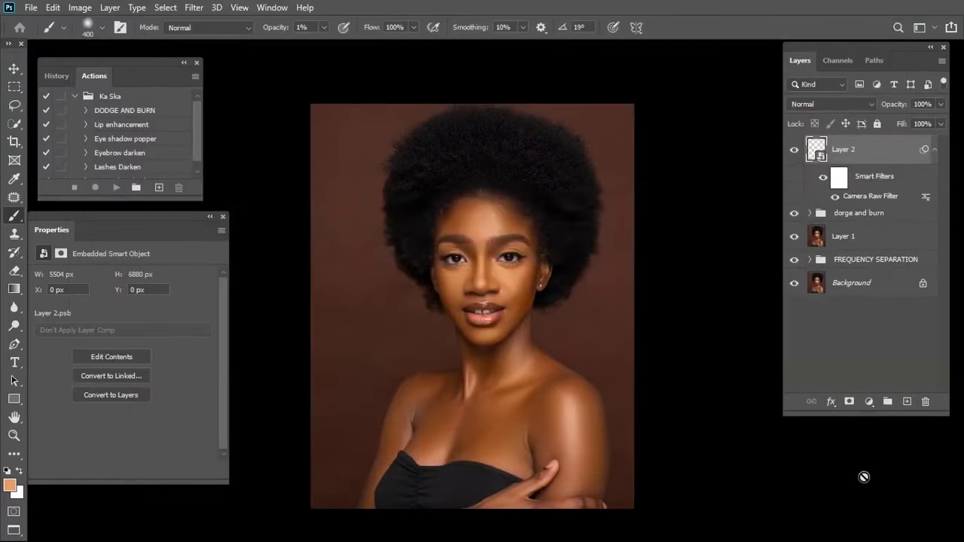
Dismiss the rasterize warning on the smart object and zoom in on the face.
{"action": "left_click", "coordinate": [480, 268]}
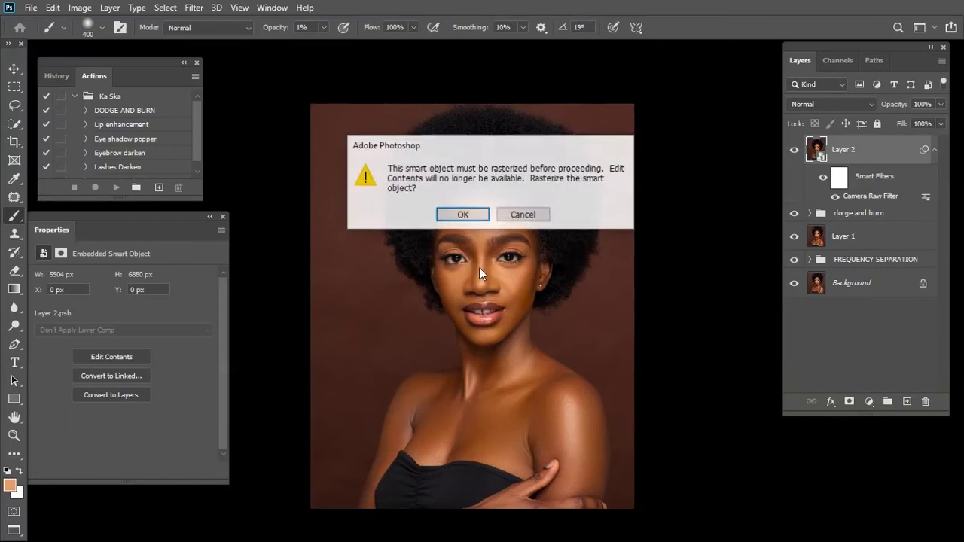
{"action": "left_click", "coordinate": [541, 215]}
{"action": "key", "text": "z"}
{"action": "left_click", "coordinate": [520, 257]}
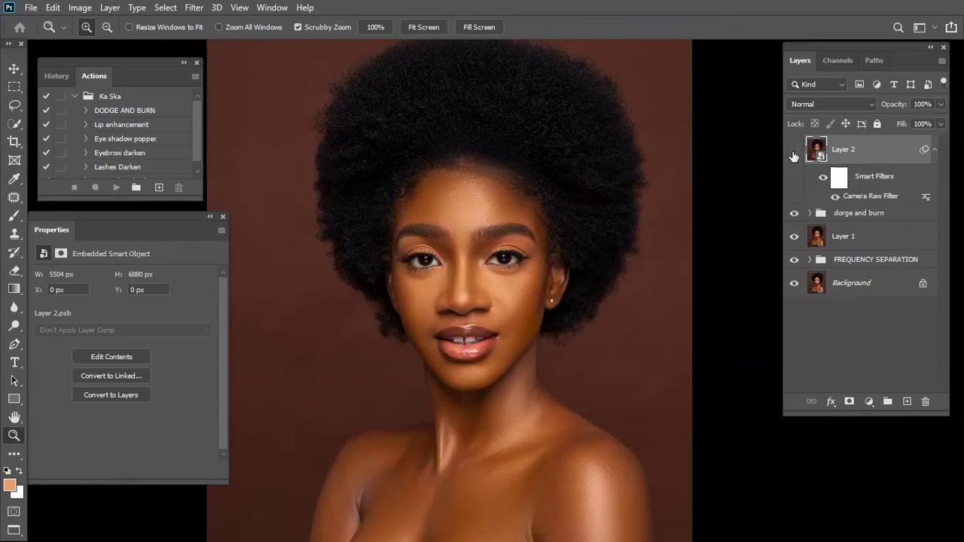
Toggle Layer 2's visibility to compare graded and ungraded, then fit the photo on screen.
{"action": "left_click", "coordinate": [794, 151]}
{"action": "left_click", "coordinate": [795, 151]}
{"action": "left_click", "coordinate": [794, 150]}
{"action": "key", "text": "ctrl+0"}
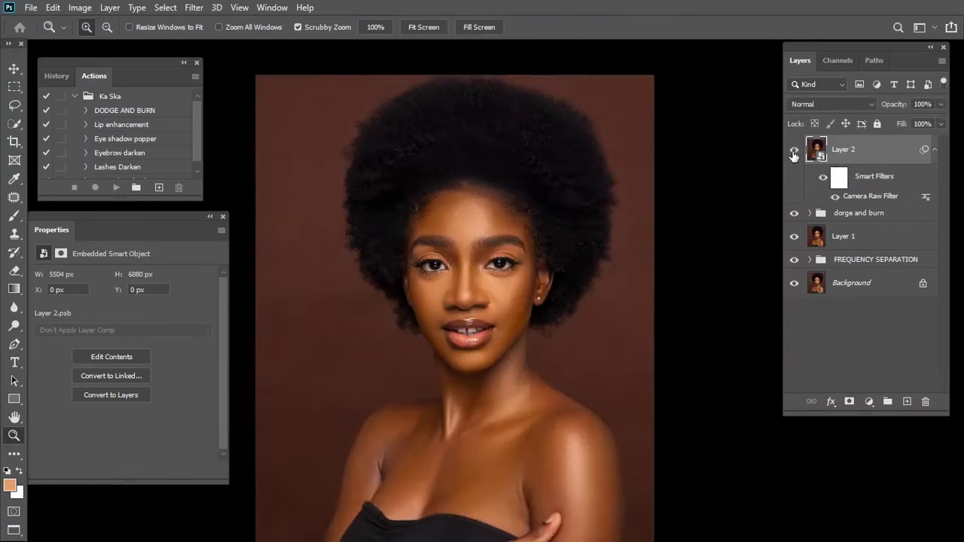
{"action": "left_click_drag", "start_coordinate": [546, 241], "coordinate": [532, 231]}
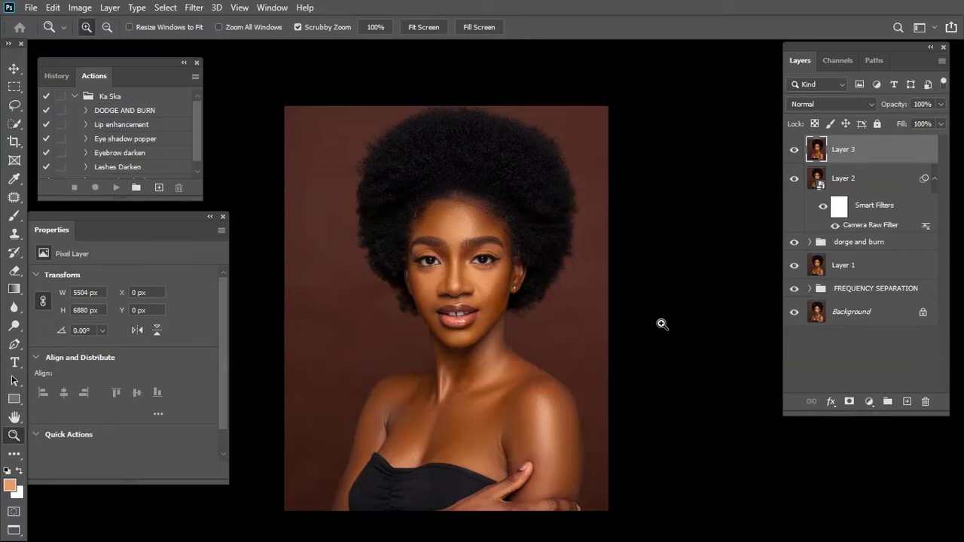
Add a Solid Color fill layer set to pure white.
{"action": "left_click", "coordinate": [869, 402]}
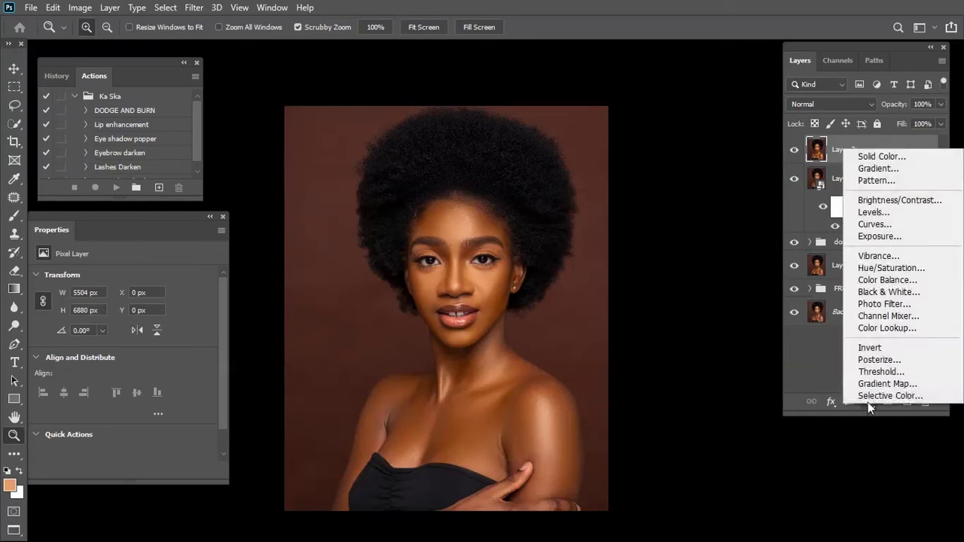
{"action": "left_click", "coordinate": [902, 157]}
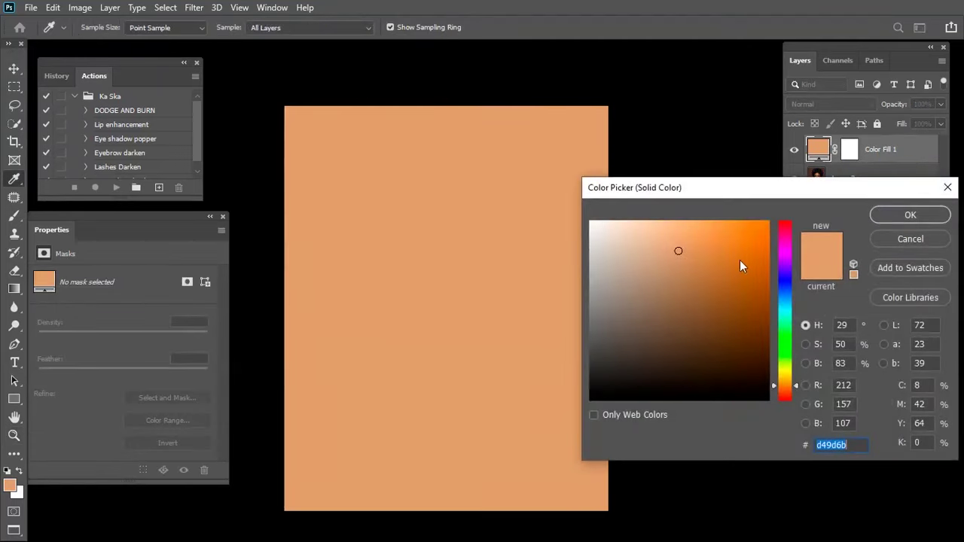
{"action": "left_click", "coordinate": [595, 231]}
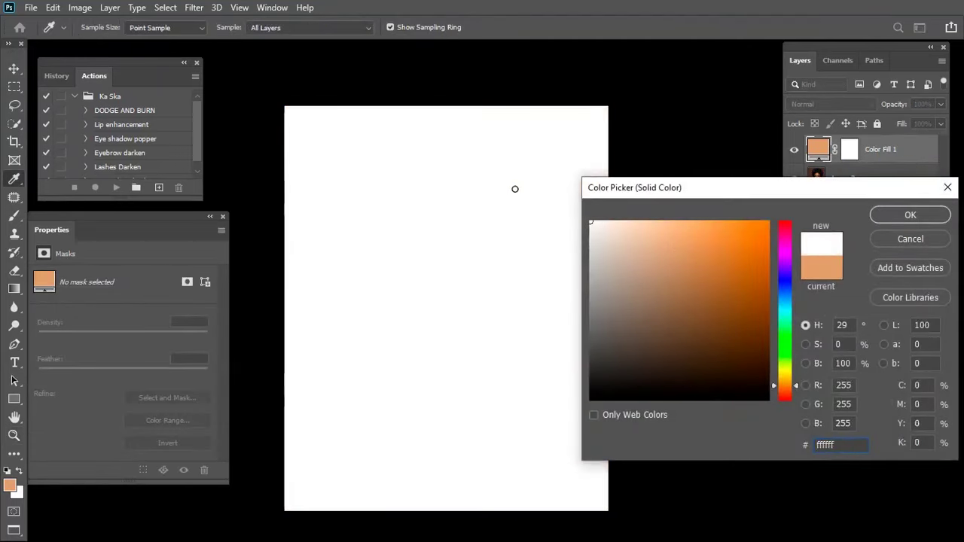
{"action": "left_click_drag", "start_coordinate": [602, 233], "coordinate": [583, 212]}
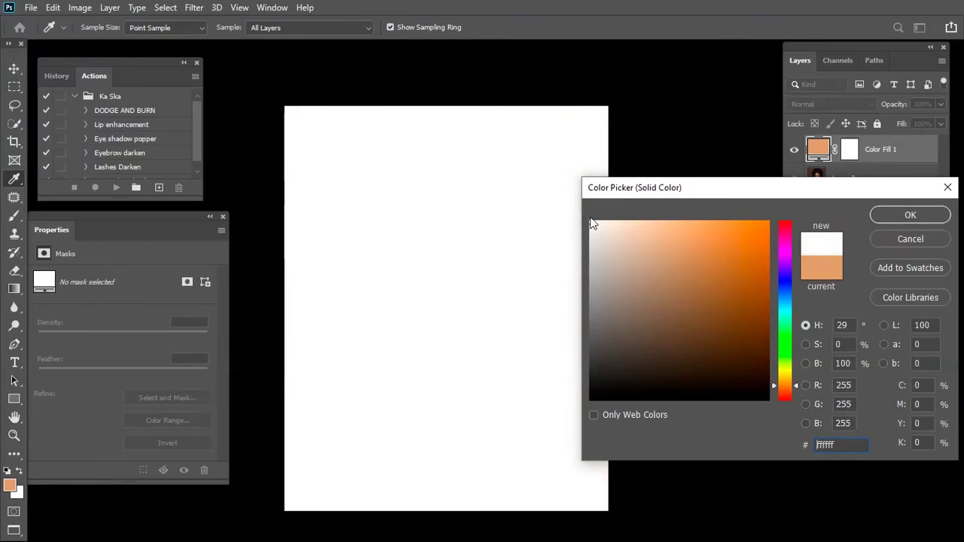
{"action": "left_click", "coordinate": [896, 214]}
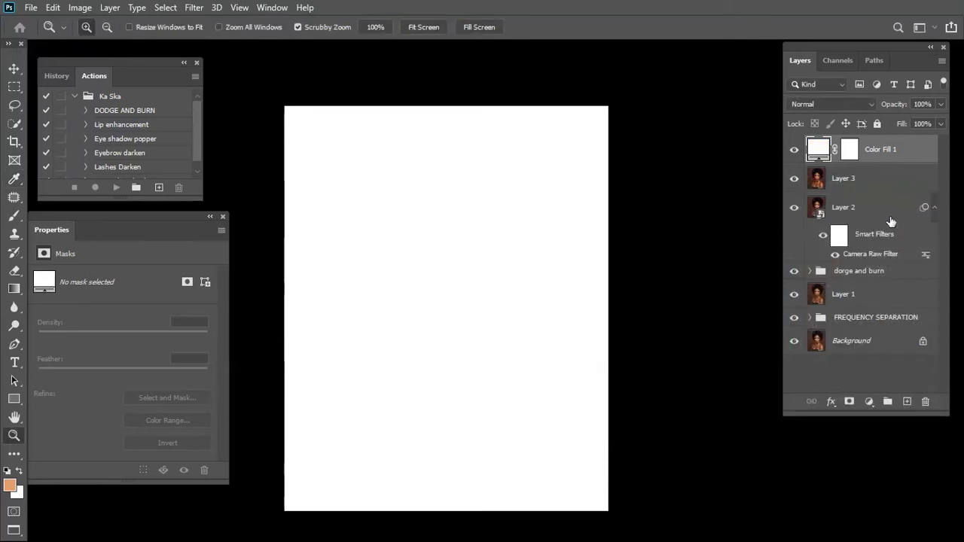
Put Color Fill 1 into a new group named 'skin glow'.
{"action": "left_click_drag", "start_coordinate": [880, 154], "coordinate": [887, 402]}
{"action": "double_click", "coordinate": [866, 144]}
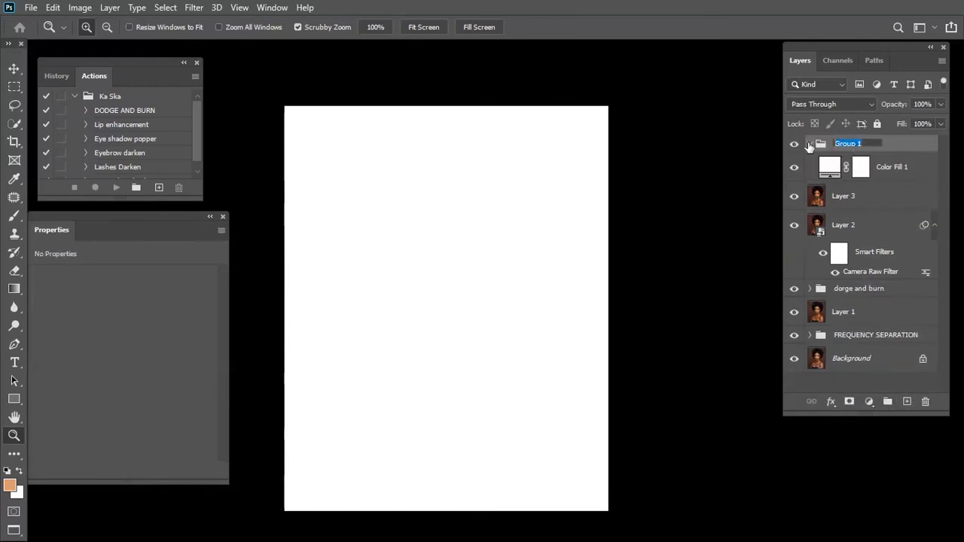
{"action": "type", "text": "skin"}
{"action": "key", "text": "Return"}
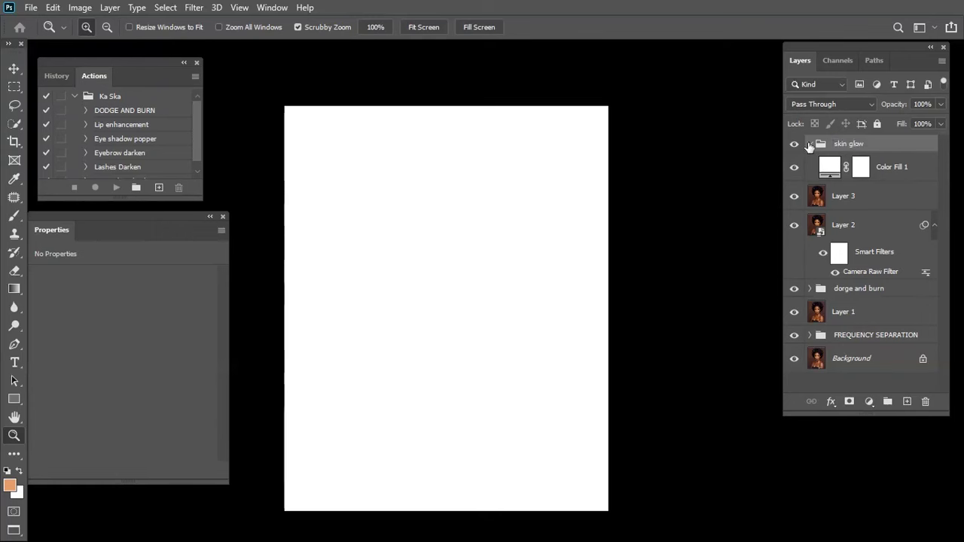
Duplicate Color Fill 1 six times and hide every copy, leaving only the original visible.
{"action": "left_click", "coordinate": [902, 172]}
{"action": "key", "text": "ctrl+j"}
{"action": "key", "text": "ctrl+j"}
{"action": "key", "text": "ctrl+j"}
{"action": "key", "text": "ctrl+j"}
{"action": "key", "text": "ctrl+j"}
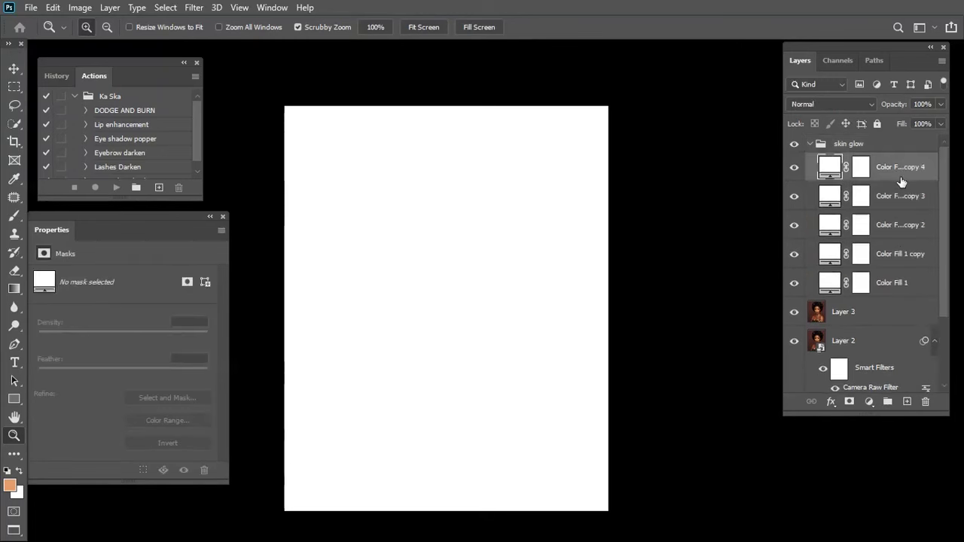
{"action": "key", "text": "ctrl+j"}
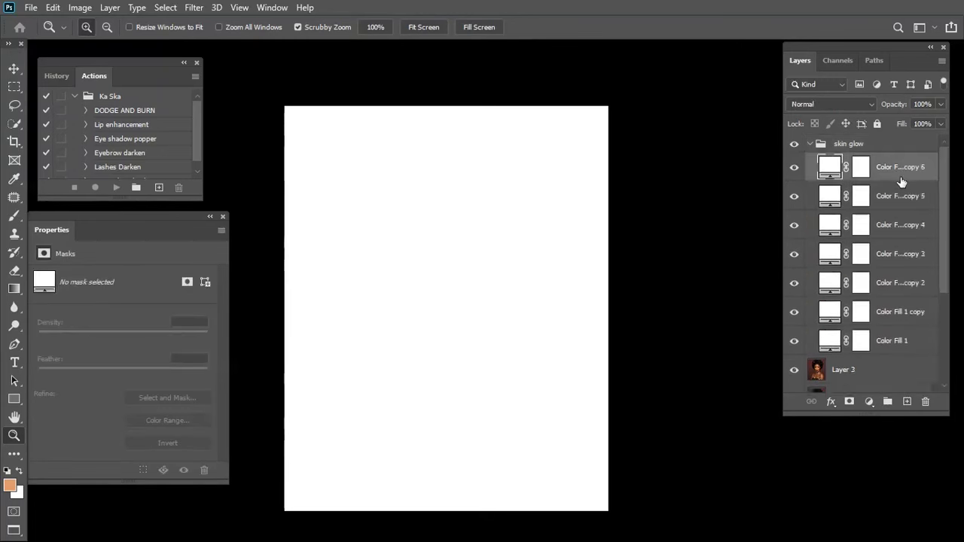
{"action": "left_click", "coordinate": [794, 168]}
{"action": "left_click", "coordinate": [794, 196]}
{"action": "left_click_drag", "start_coordinate": [794, 252], "coordinate": [796, 320]}
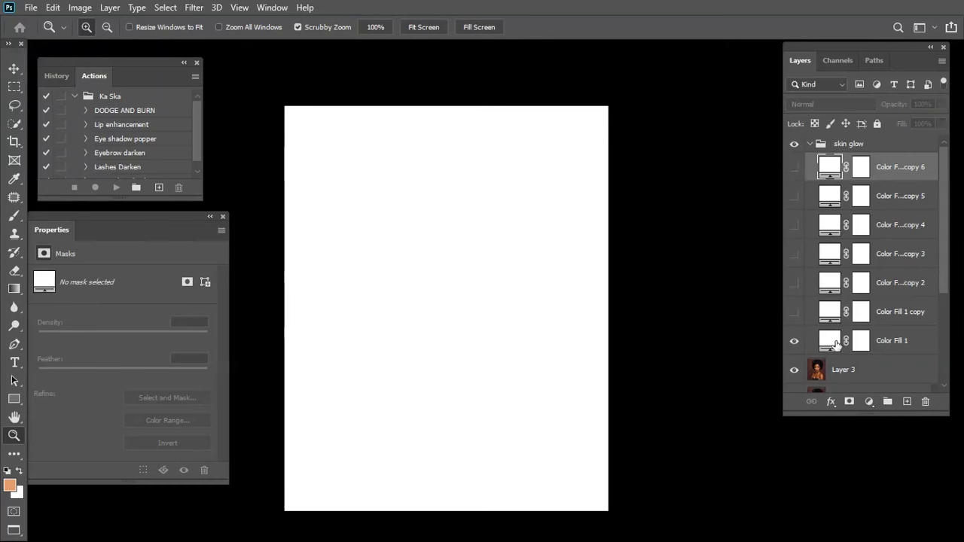
{"action": "left_click", "coordinate": [900, 342]}
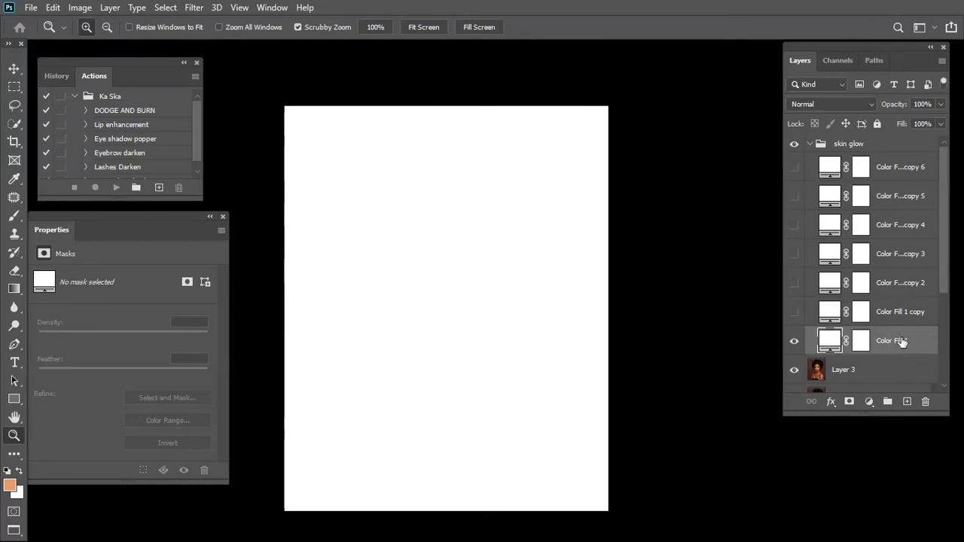
{"action": "left_click_drag", "start_coordinate": [946, 275], "coordinate": [947, 307]}
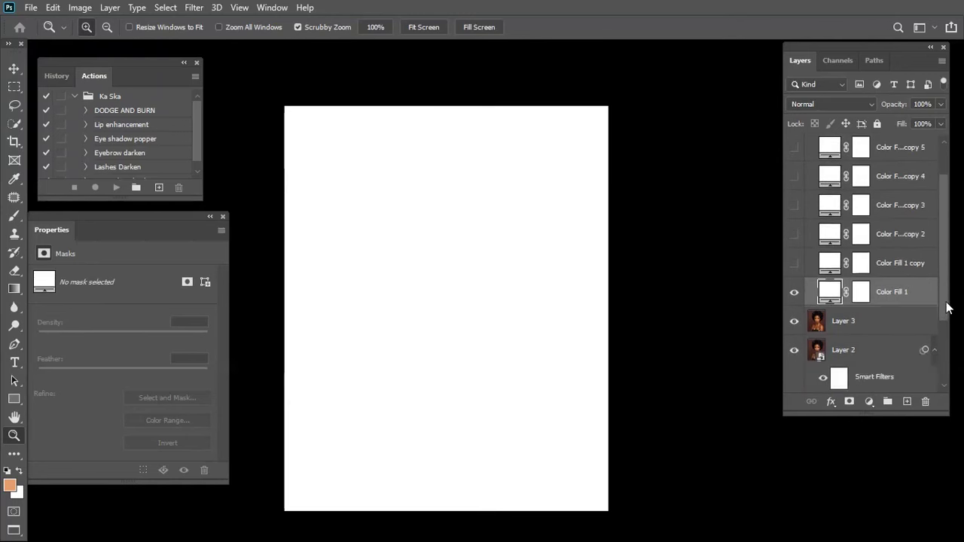
Open Blending Options for Color Fill 1, moving the dialog aside and closing the Properties and Actions panels.
{"action": "right_click", "coordinate": [834, 293]}
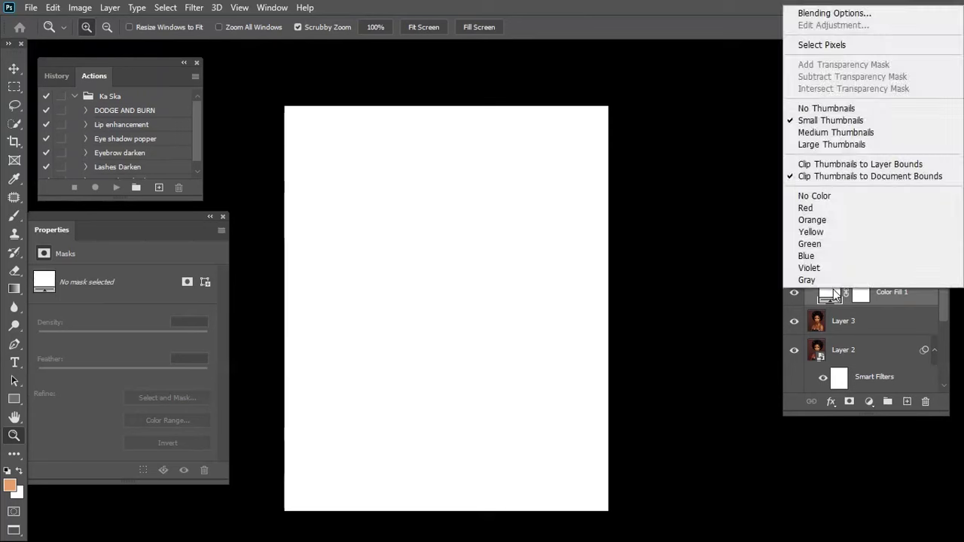
{"action": "left_click", "coordinate": [874, 17]}
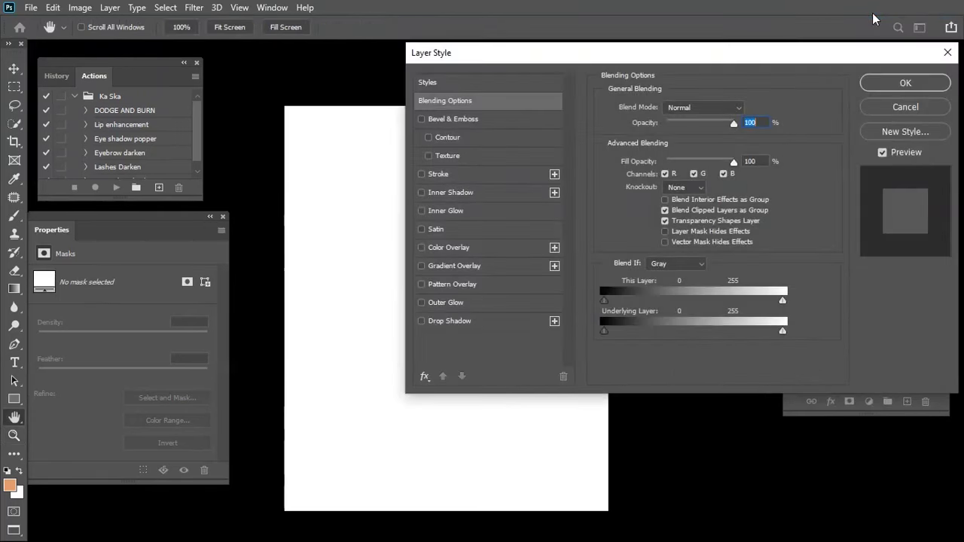
{"action": "left_click_drag", "start_coordinate": [507, 58], "coordinate": [654, 89]}
{"action": "left_click_drag", "start_coordinate": [480, 237], "coordinate": [437, 185]}
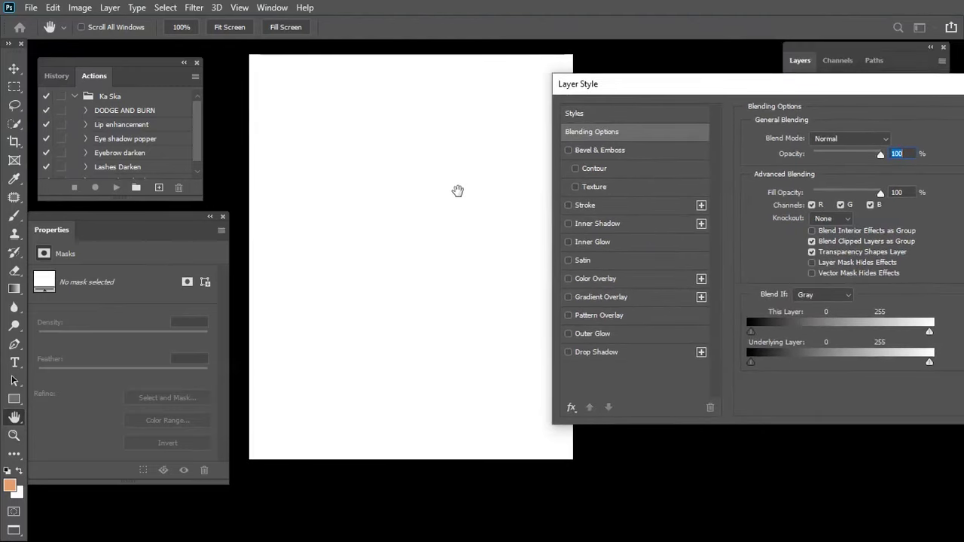
{"action": "left_click", "coordinate": [223, 217]}
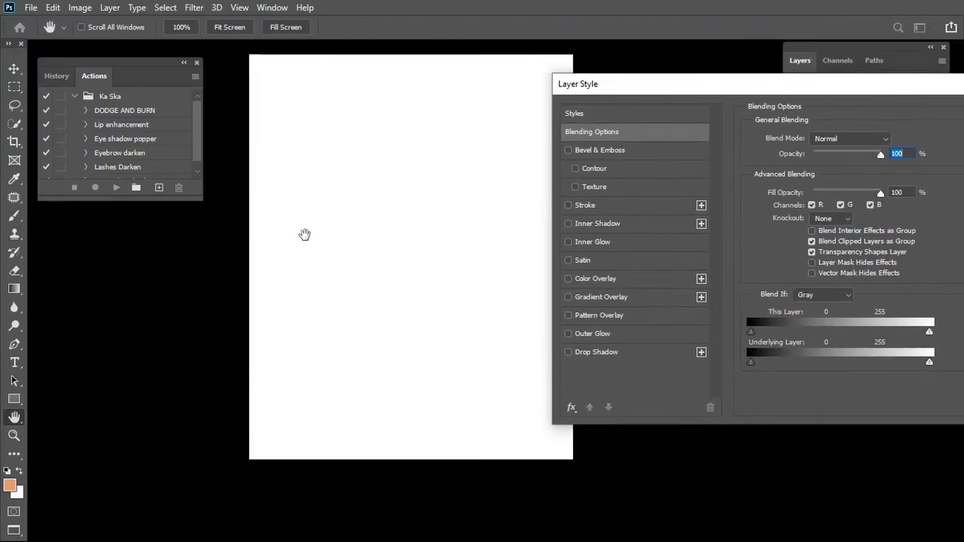
{"action": "left_click_drag", "start_coordinate": [409, 232], "coordinate": [376, 263]}
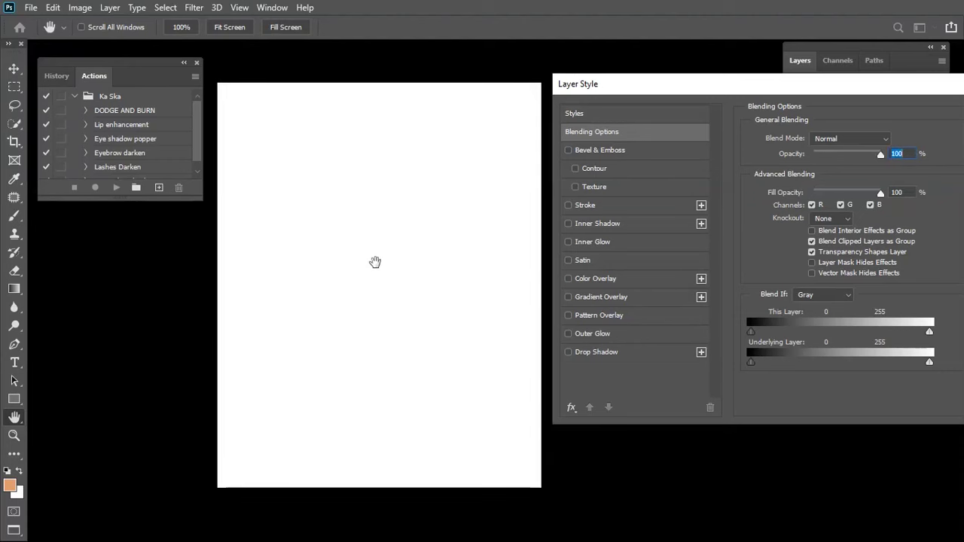
{"action": "left_click", "coordinate": [185, 64]}
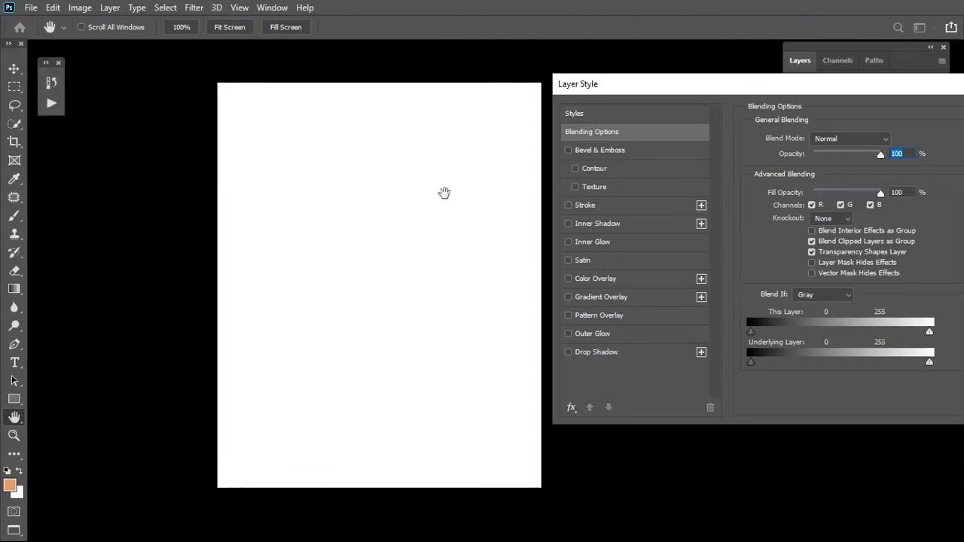
{"action": "left_click_drag", "start_coordinate": [430, 209], "coordinate": [394, 209]}
{"action": "left_click_drag", "start_coordinate": [656, 94], "coordinate": [625, 92]}
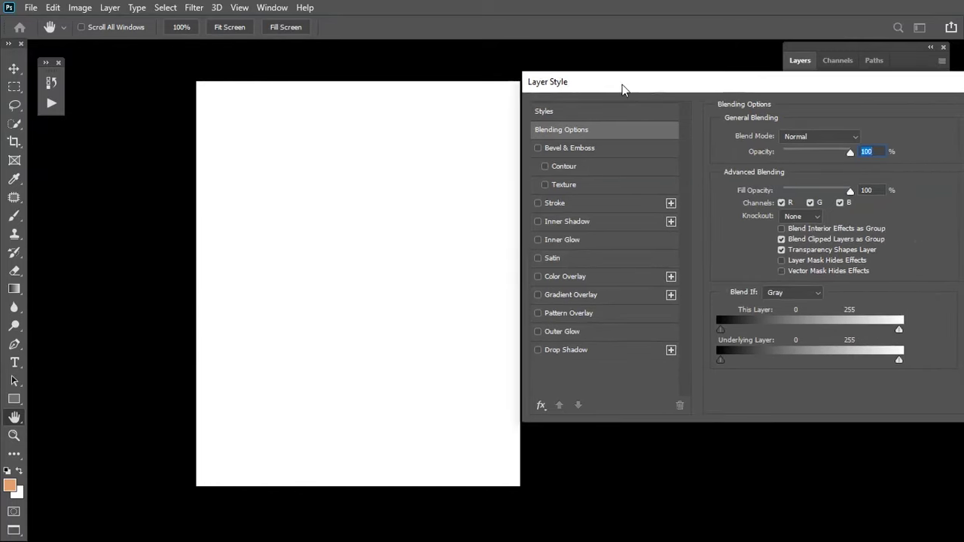
{"action": "left_click_drag", "start_coordinate": [404, 221], "coordinate": [374, 212]}
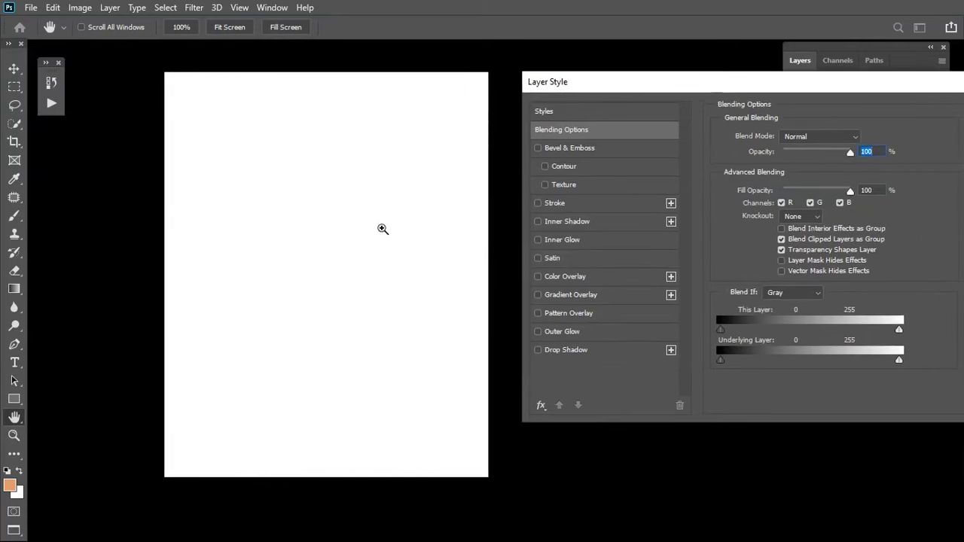
{"action": "left_click", "coordinate": [382, 229]}
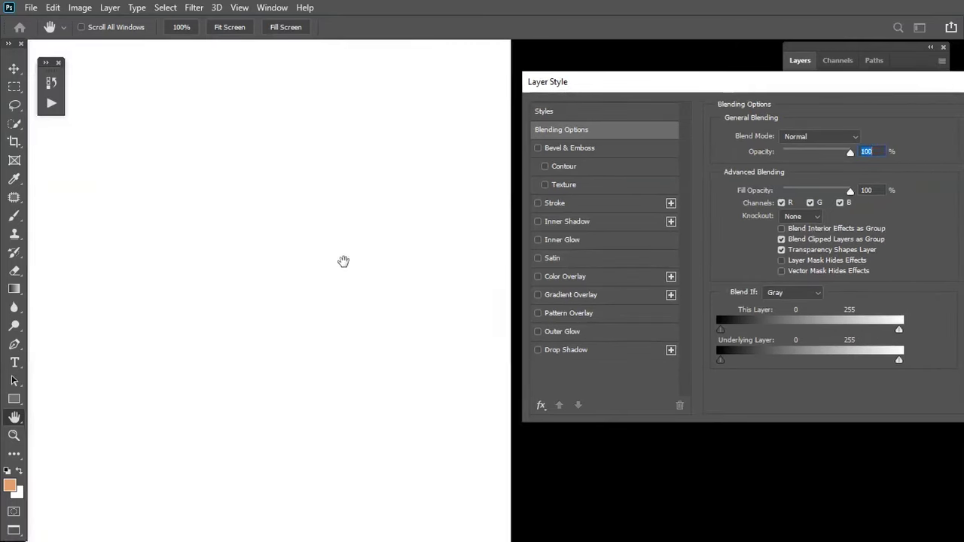
Set Blend If Underlying Layer black slider to about 126, split to 126/255 for a soft glow.
{"action": "left_click_drag", "start_coordinate": [721, 360], "coordinate": [766, 362]}
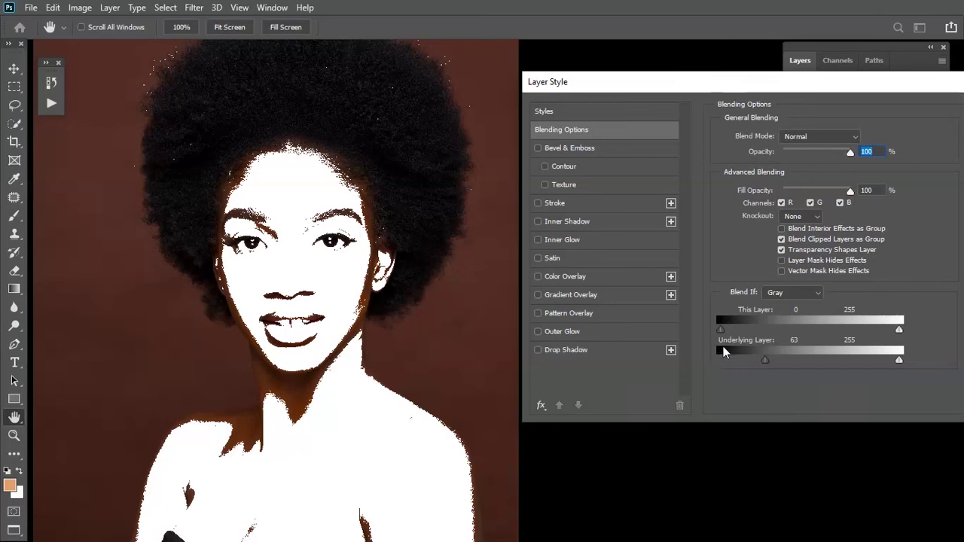
{"action": "mouse_move", "coordinate": [766, 360]}
{"action": "left_mouse_down"}
{"action": "mouse_move", "coordinate": [780, 365]}
{"action": "mouse_move", "coordinate": [774, 361]}
{"action": "left_mouse_up"}
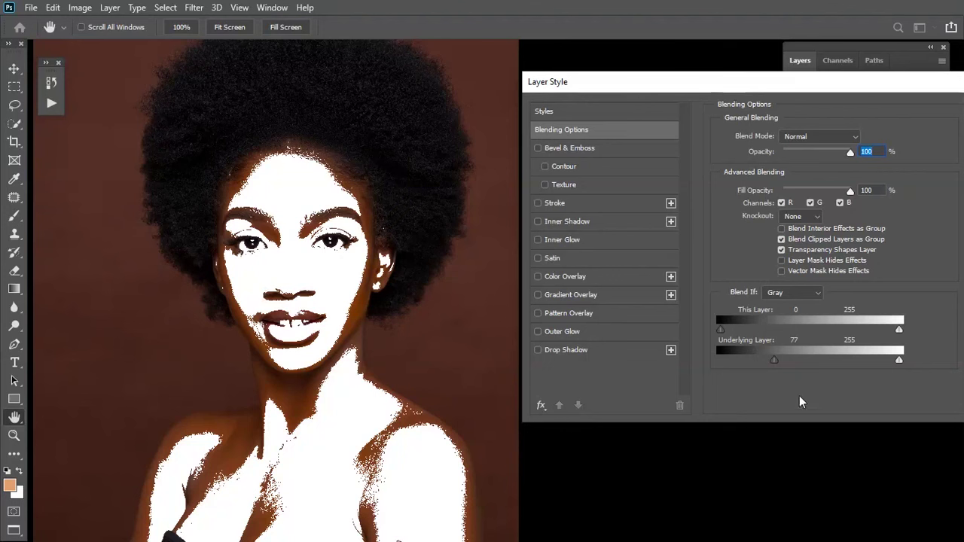
{"action": "left_click_drag", "start_coordinate": [774, 361], "coordinate": [810, 366]}
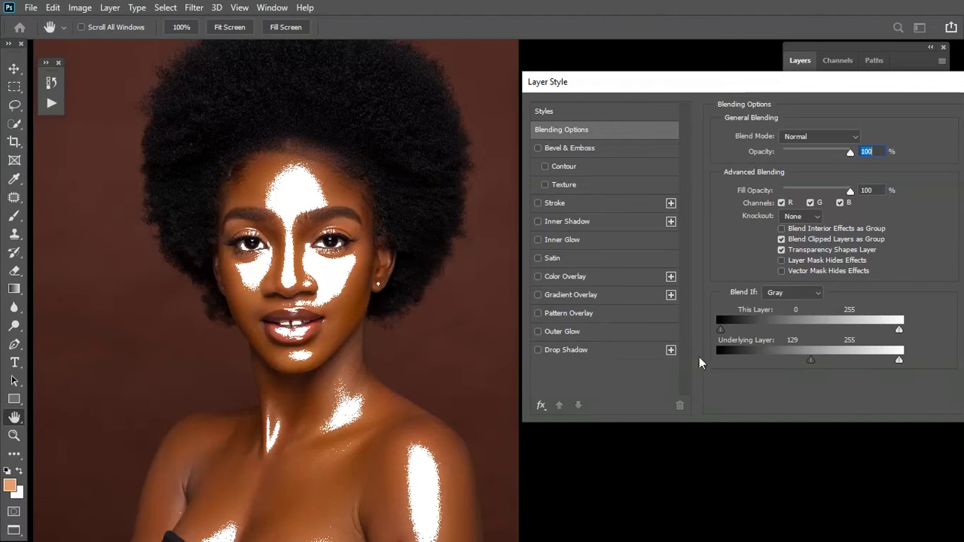
{"action": "mouse_move", "coordinate": [813, 362]}
{"action": "left_mouse_down"}
{"action": "mouse_move", "coordinate": [838, 363]}
{"action": "mouse_move", "coordinate": [812, 364]}
{"action": "left_mouse_up"}
{"action": "left_click_drag", "start_coordinate": [743, 95], "coordinate": [690, 95]}
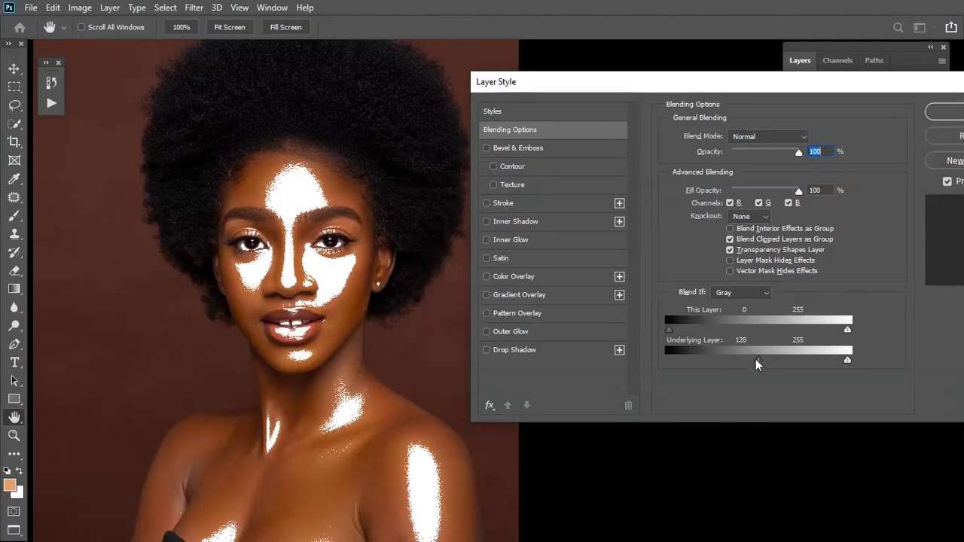
{"action": "left_click_drag", "start_coordinate": [757, 361], "coordinate": [798, 360]}
{"action": "left_click_drag", "start_coordinate": [859, 372], "coordinate": [861, 370]}
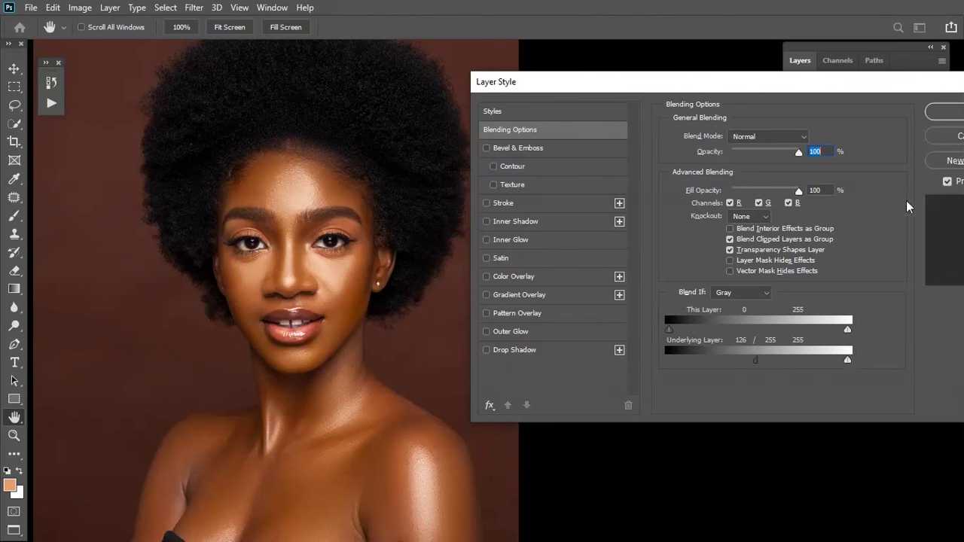
Confirm the layer style, invert Color Fill 1's mask, and set the brush to 100% opacity.
{"action": "left_click", "coordinate": [948, 113]}
{"action": "key", "text": "z"}
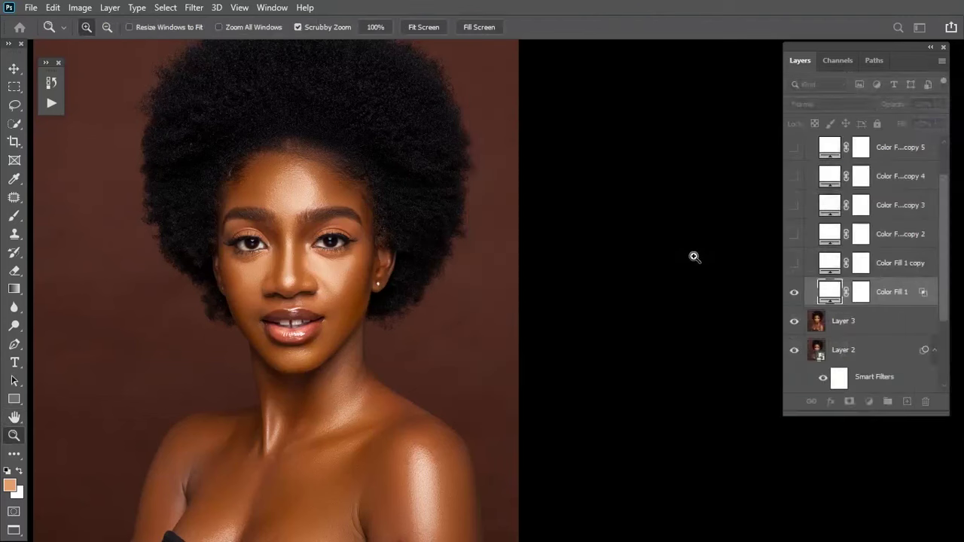
{"action": "left_click", "coordinate": [863, 294]}
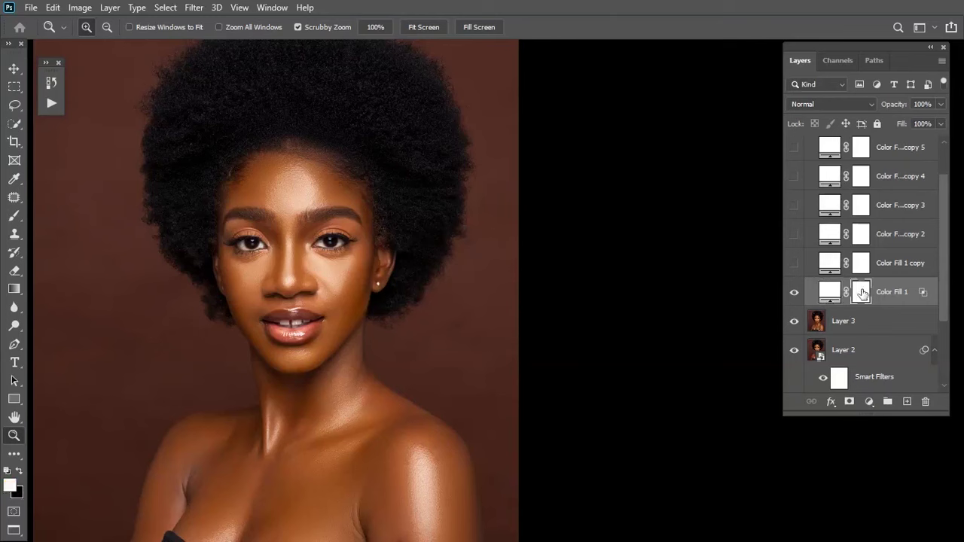
{"action": "double_click", "coordinate": [862, 294]}
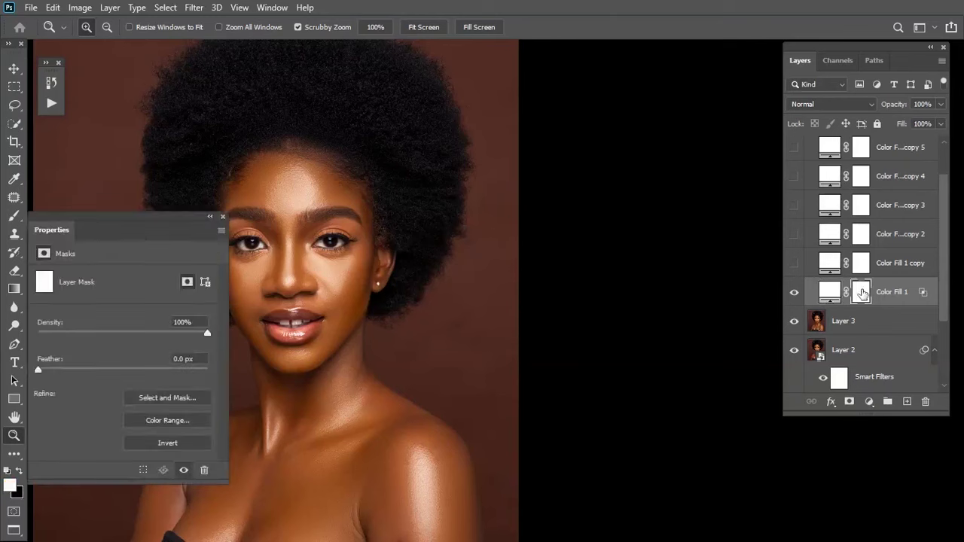
{"action": "left_click", "coordinate": [166, 444]}
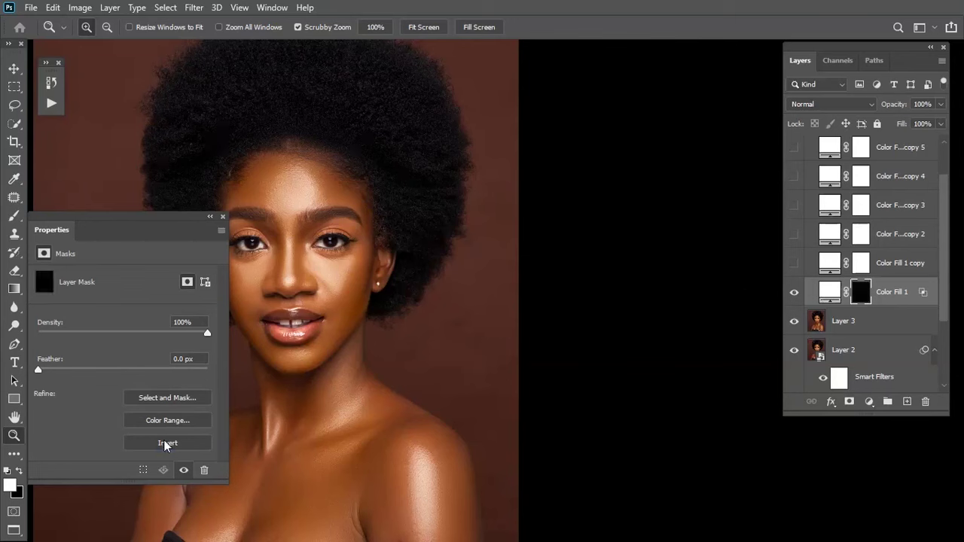
{"action": "left_click", "coordinate": [14, 217]}
{"action": "left_click", "coordinate": [324, 28]}
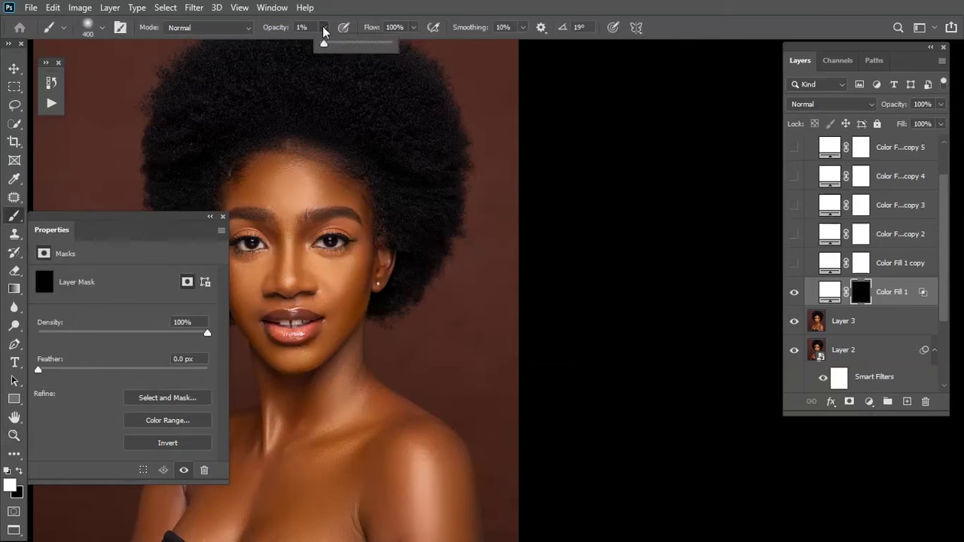
{"action": "left_click_drag", "start_coordinate": [324, 44], "coordinate": [656, 43]}
Paint the white highlight back onto the forehead and nose bridge.
{"action": "mouse_move", "coordinate": [445, 226]}
{"action": "left_mouse_down"}
{"action": "mouse_move", "coordinate": [546, 235]}
{"action": "mouse_move", "coordinate": [503, 262]}
{"action": "left_mouse_up"}
{"action": "key", "text": "ctrl+plus"}
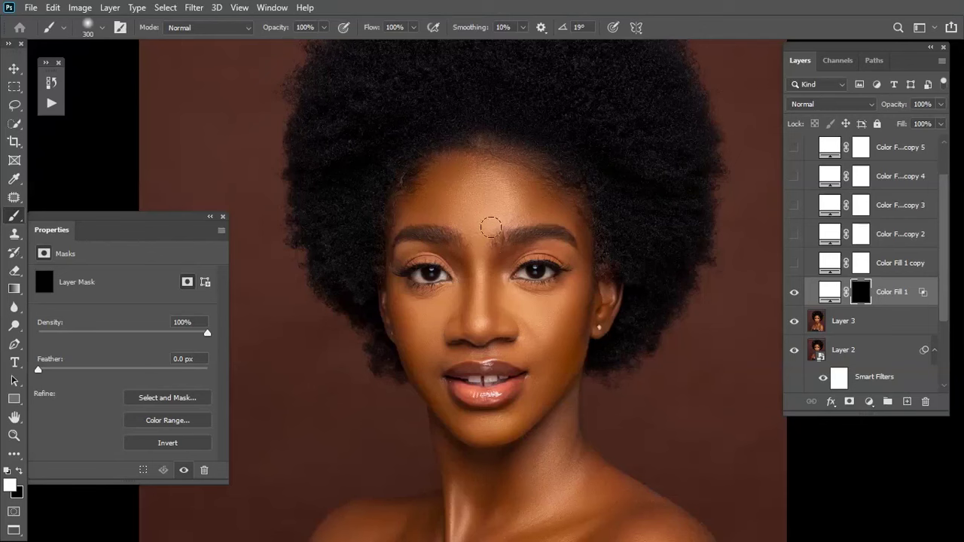
{"action": "mouse_move", "coordinate": [464, 215]}
{"action": "left_mouse_down"}
{"action": "mouse_move", "coordinate": [508, 207]}
{"action": "mouse_move", "coordinate": [463, 205]}
{"action": "mouse_move", "coordinate": [476, 177]}
{"action": "left_mouse_up"}
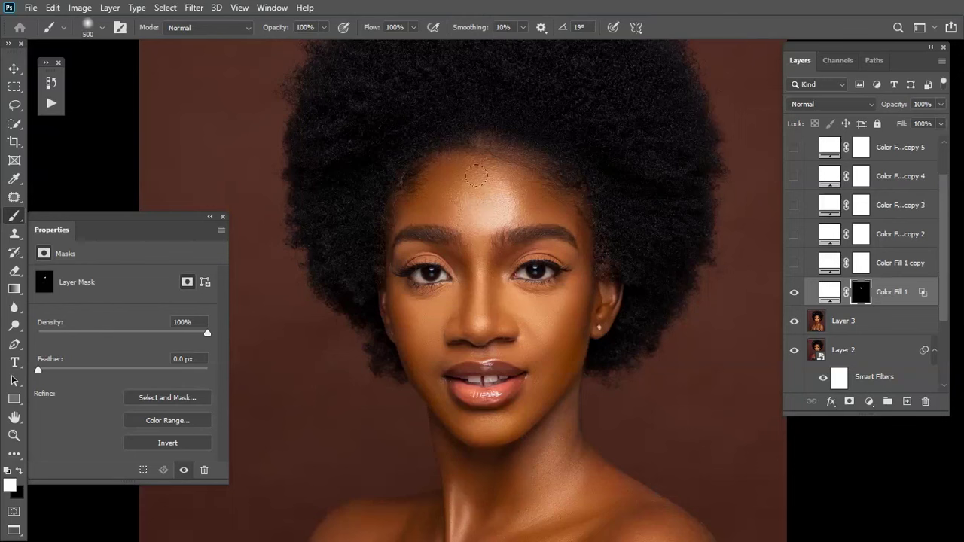
{"action": "key", "text": "bracketleft"}
{"action": "key", "text": "bracketleft"}
{"action": "key", "text": "bracketleft"}
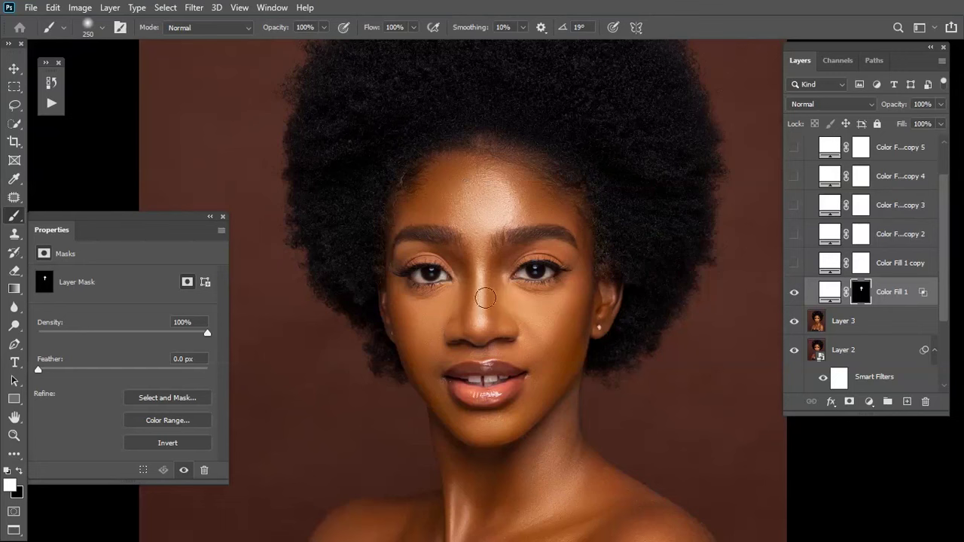
{"action": "key", "text": "bracketright"}
Lower Color Fill 1's opacity and toggle the highlight to compare before and after.
{"action": "left_click", "coordinate": [942, 106]}
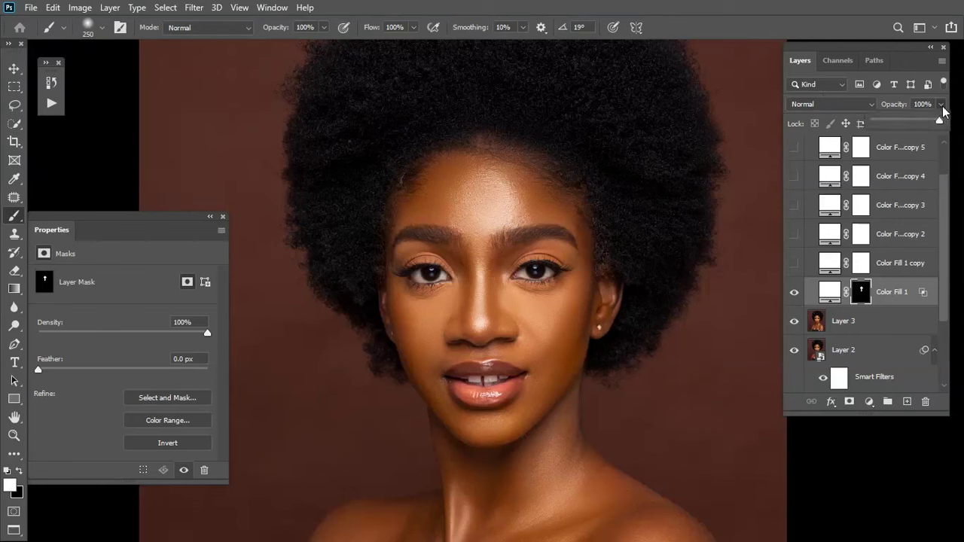
{"action": "left_click_drag", "start_coordinate": [940, 123], "coordinate": [926, 125]}
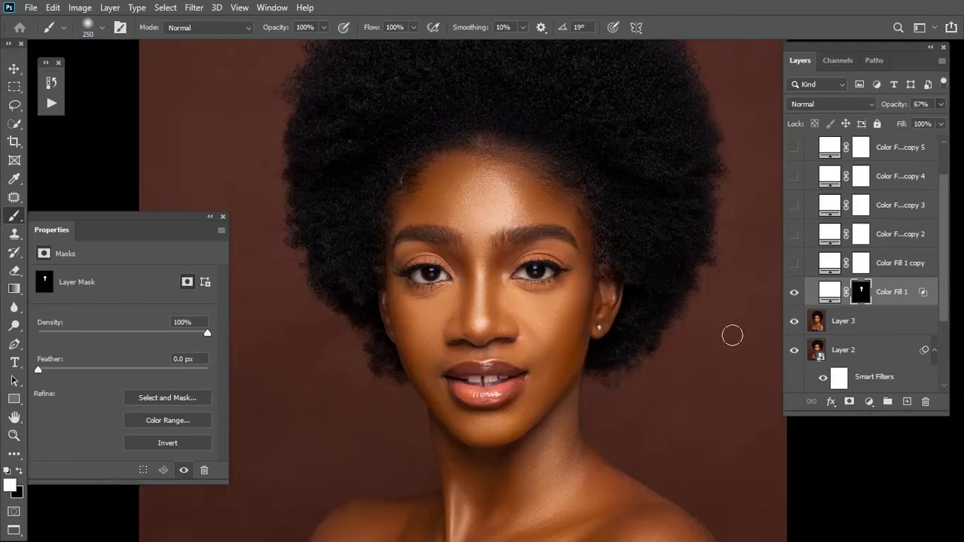
{"action": "left_click_drag", "start_coordinate": [578, 315], "coordinate": [515, 272]}
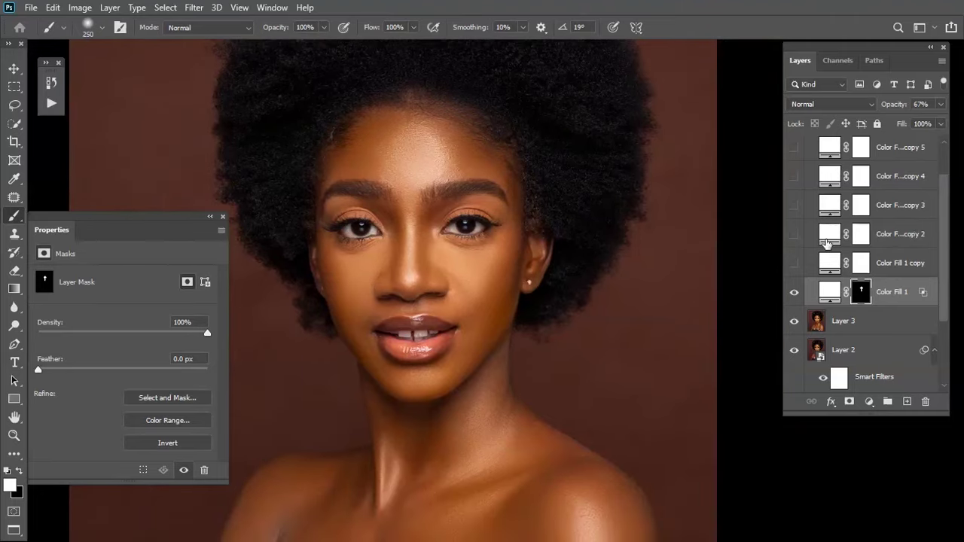
{"action": "left_click", "coordinate": [906, 263]}
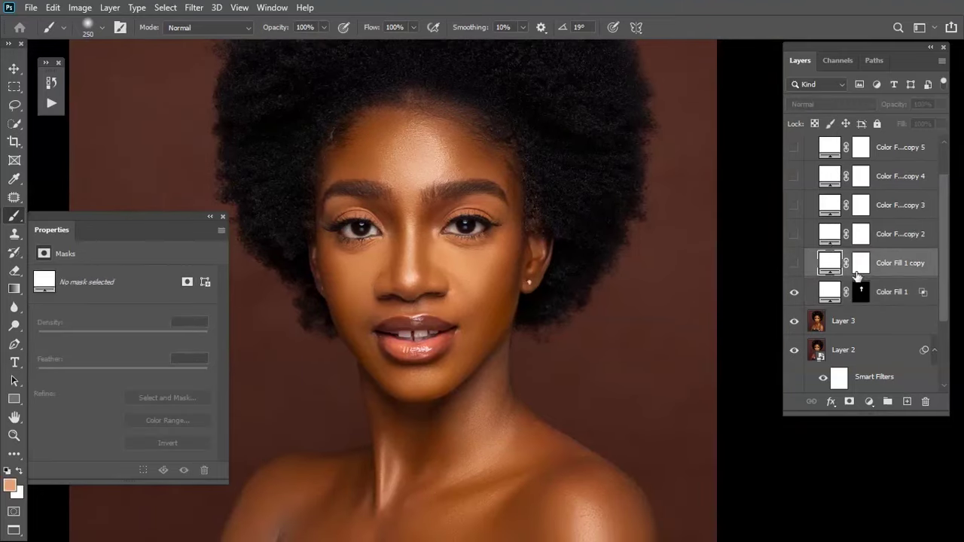
{"action": "left_click", "coordinate": [794, 292]}
{"action": "left_click", "coordinate": [795, 292]}
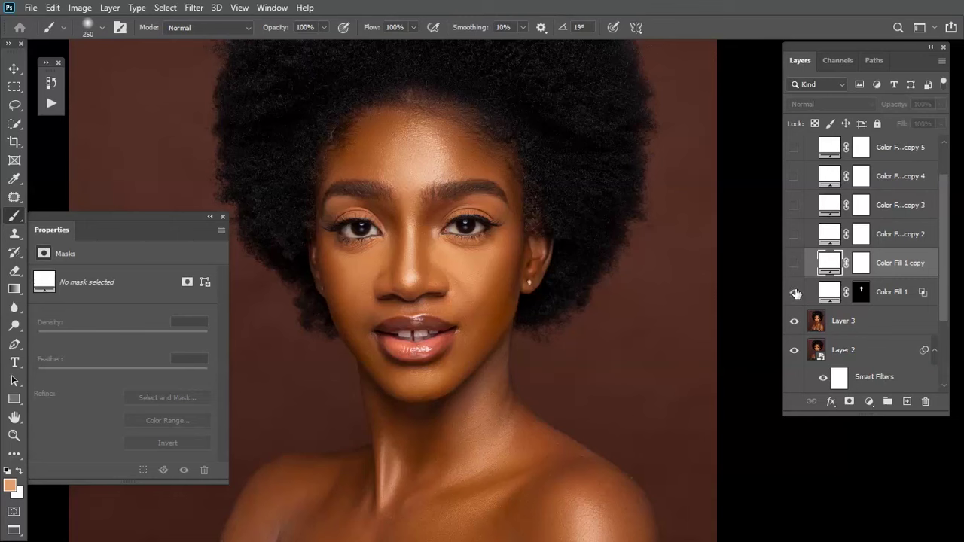
Set Color Fill 1 to 50% opacity and toggle it again to compare.
{"action": "left_click", "coordinate": [893, 293]}
{"action": "left_click", "coordinate": [941, 104]}
{"action": "left_click_drag", "start_coordinate": [918, 123], "coordinate": [907, 123]}
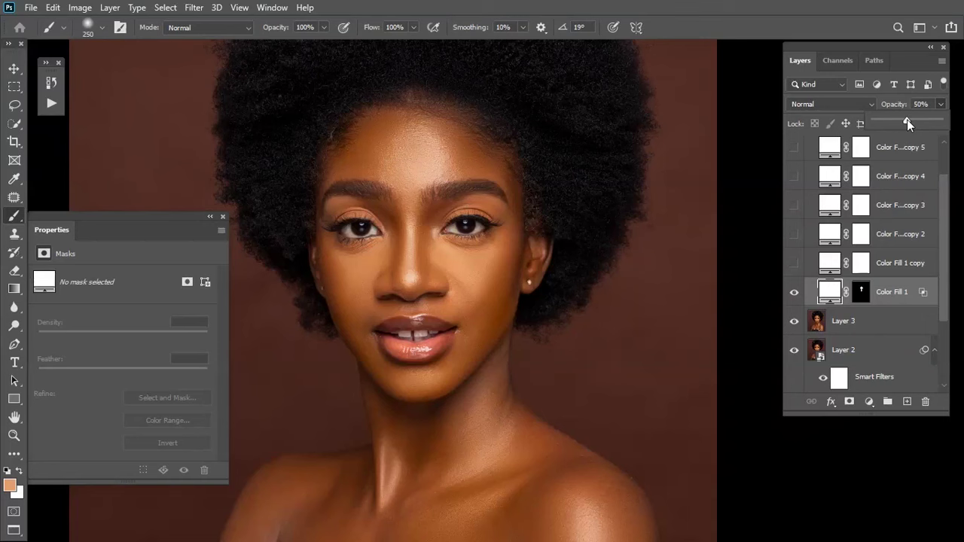
{"action": "left_click", "coordinate": [899, 169]}
{"action": "left_click", "coordinate": [794, 292]}
{"action": "left_click", "coordinate": [795, 292]}
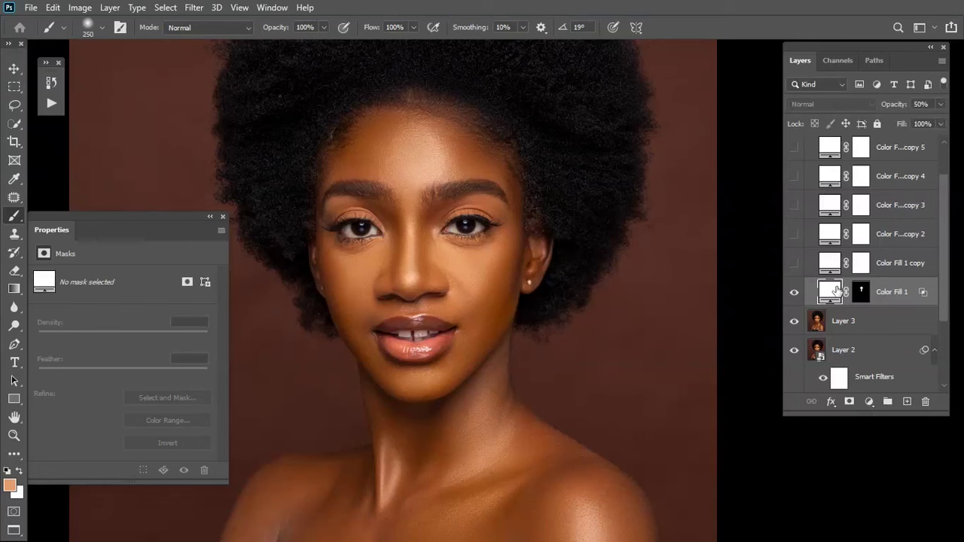
{"action": "left_click", "coordinate": [890, 265]}
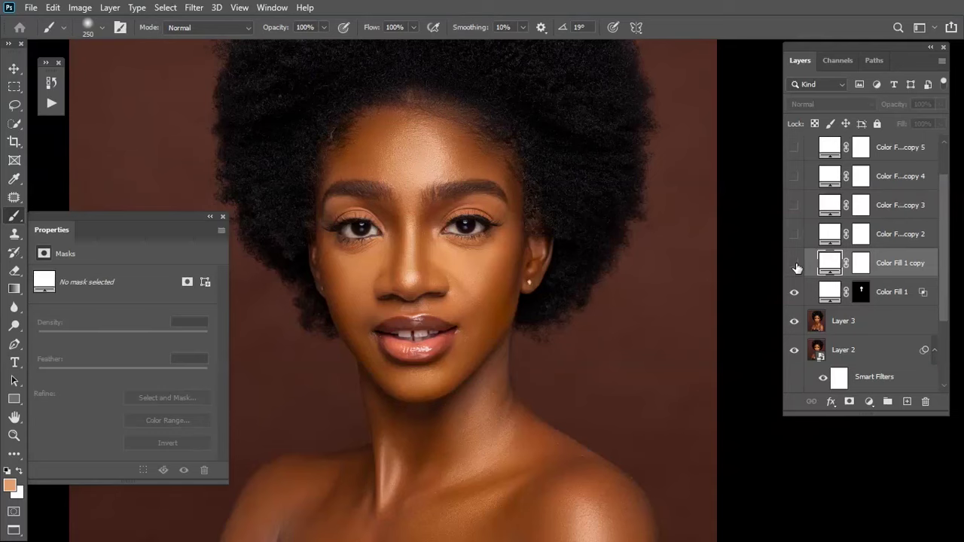
Show Color Fill 1 copy and split its Underlying Layer Blend If slider to 136/255.
{"action": "left_click", "coordinate": [795, 266]}
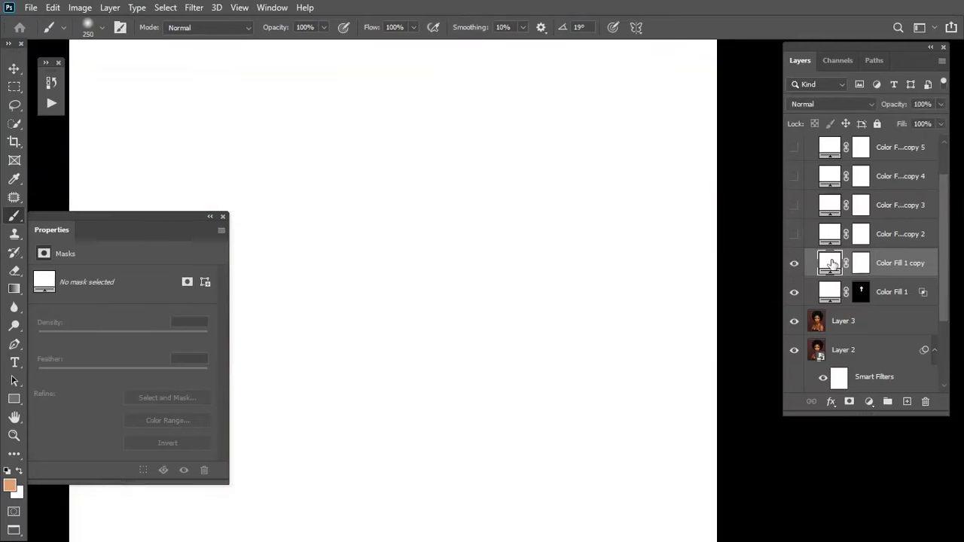
{"action": "right_click", "coordinate": [832, 264]}
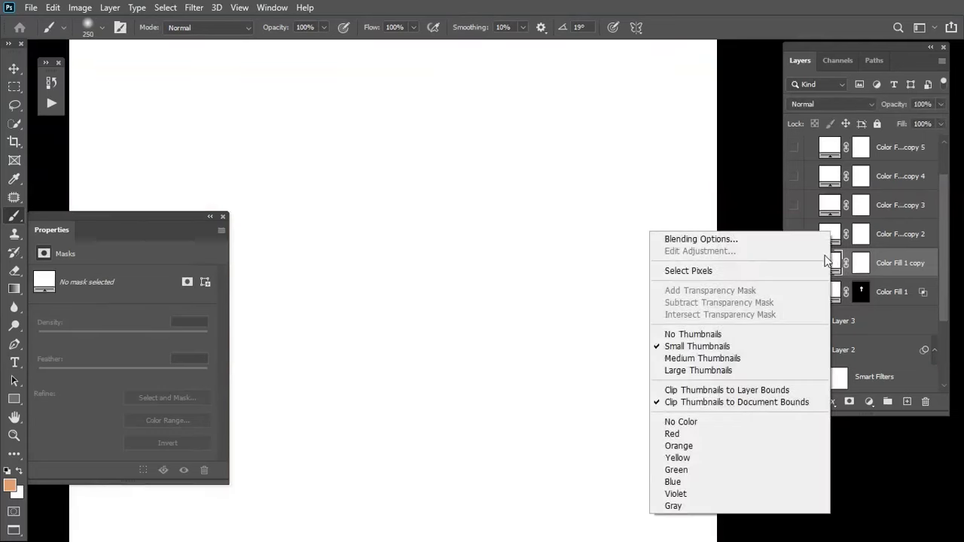
{"action": "left_click", "coordinate": [720, 240]}
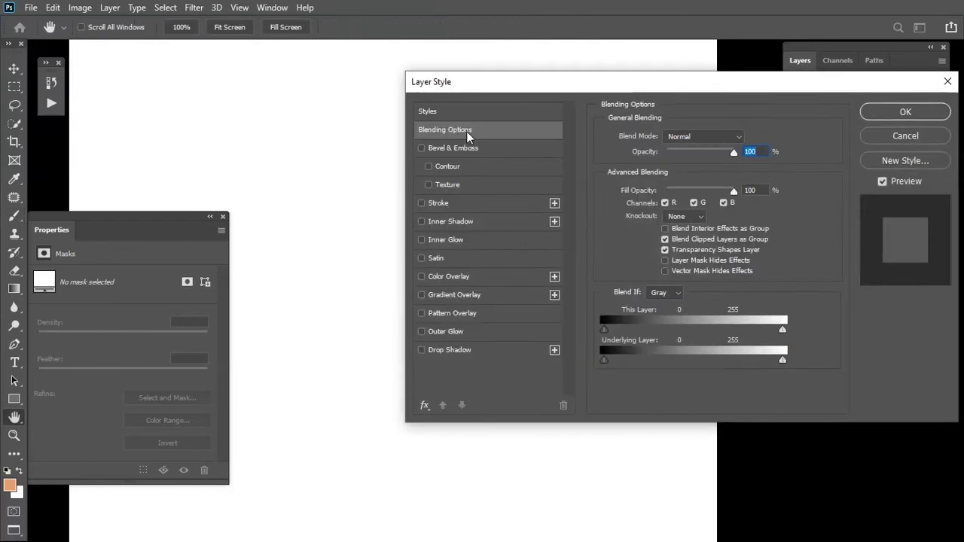
{"action": "key", "text": "ctrl+minus"}
{"action": "left_click_drag", "start_coordinate": [601, 358], "coordinate": [653, 362]}
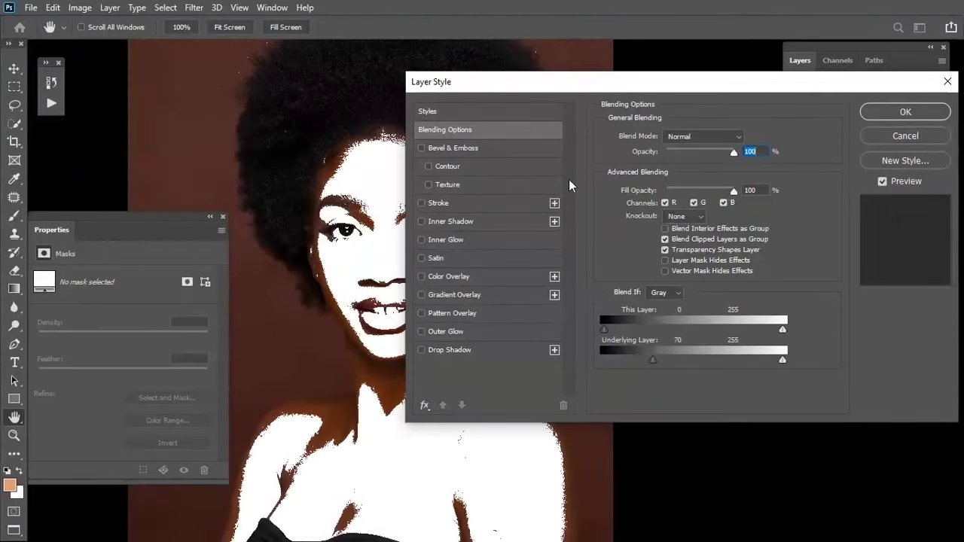
{"action": "left_click_drag", "start_coordinate": [545, 83], "coordinate": [617, 77]}
{"action": "left_click_drag", "start_coordinate": [721, 355], "coordinate": [771, 353]}
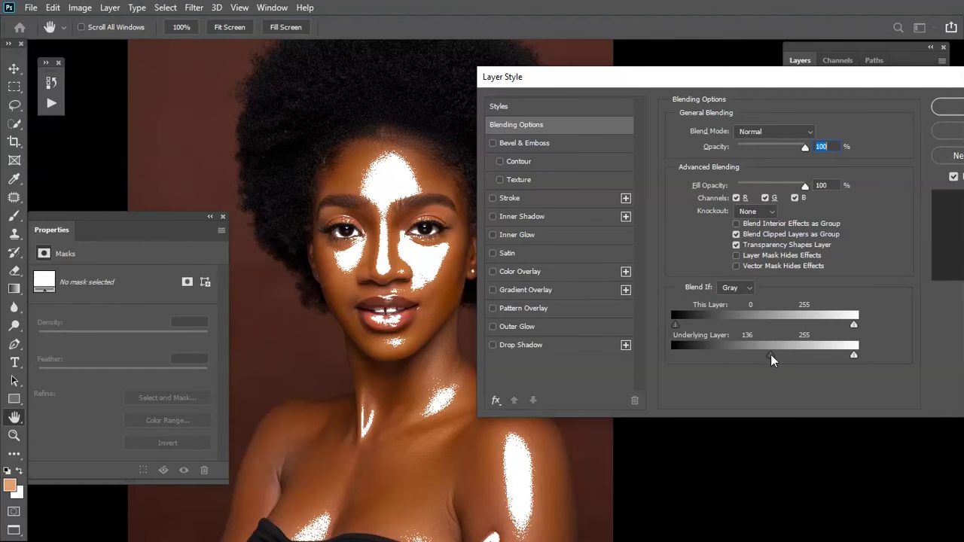
{"action": "left_click_drag", "start_coordinate": [774, 356], "coordinate": [911, 362]}
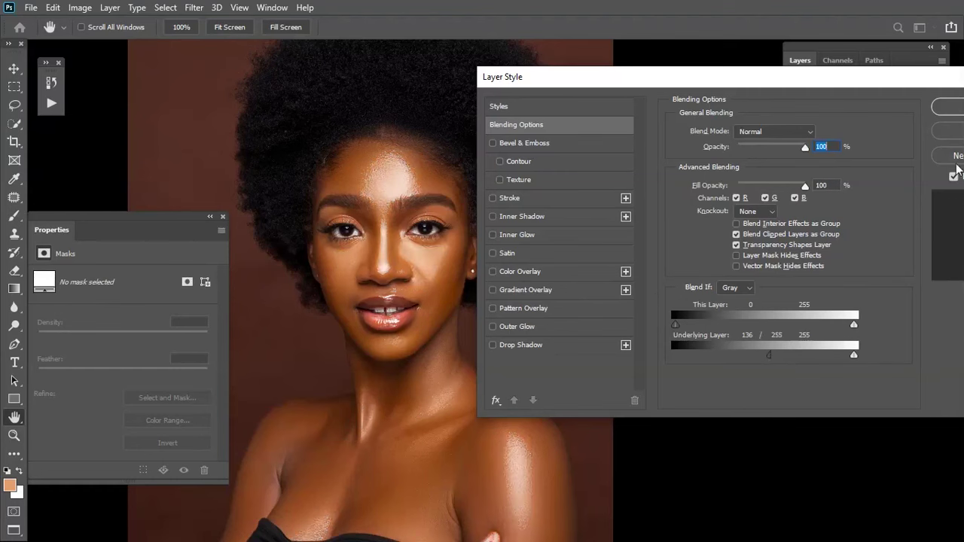
{"action": "left_click", "coordinate": [947, 109]}
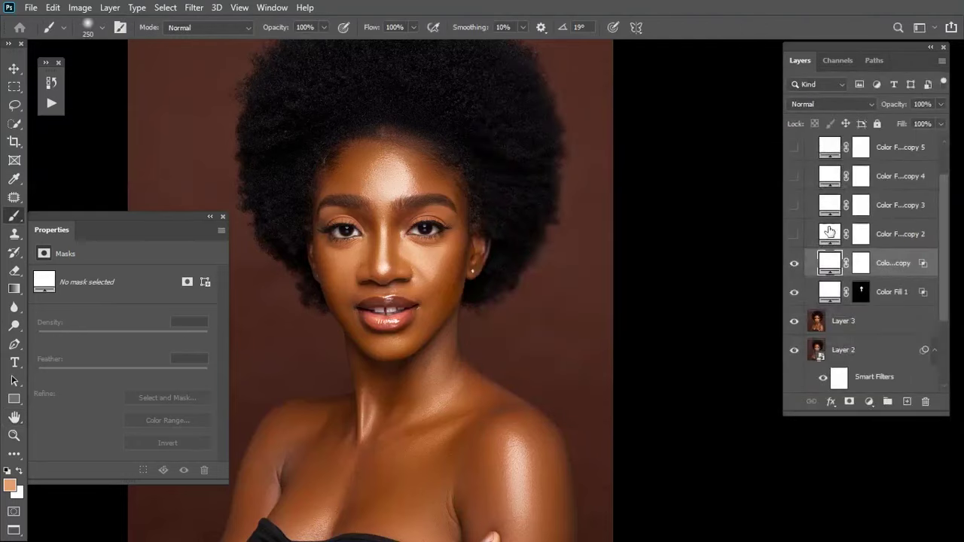
Invert Color Fill 1 copy's mask, paint white on the cheek, and set opacity to about 53%.
{"action": "left_click", "coordinate": [864, 265]}
{"action": "key", "text": "d"}
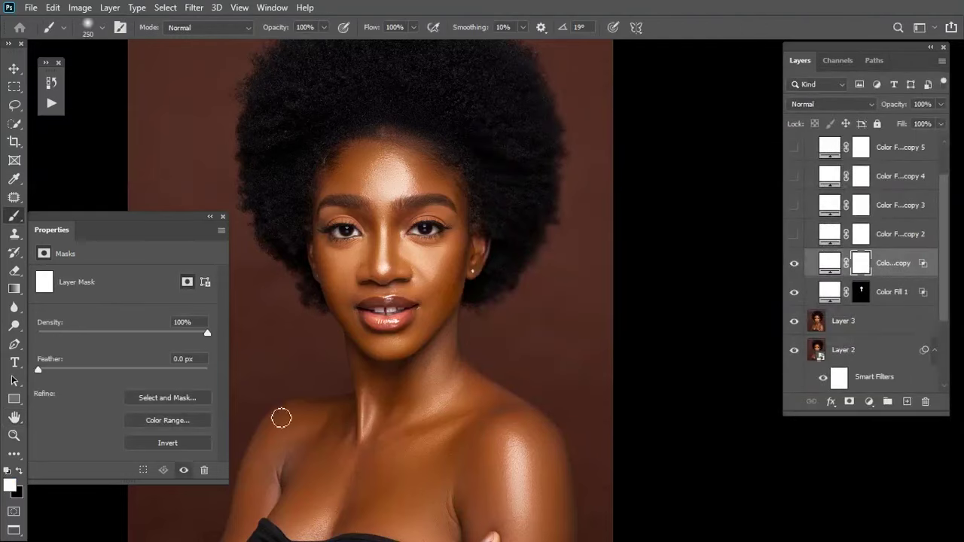
{"action": "left_click", "coordinate": [167, 443]}
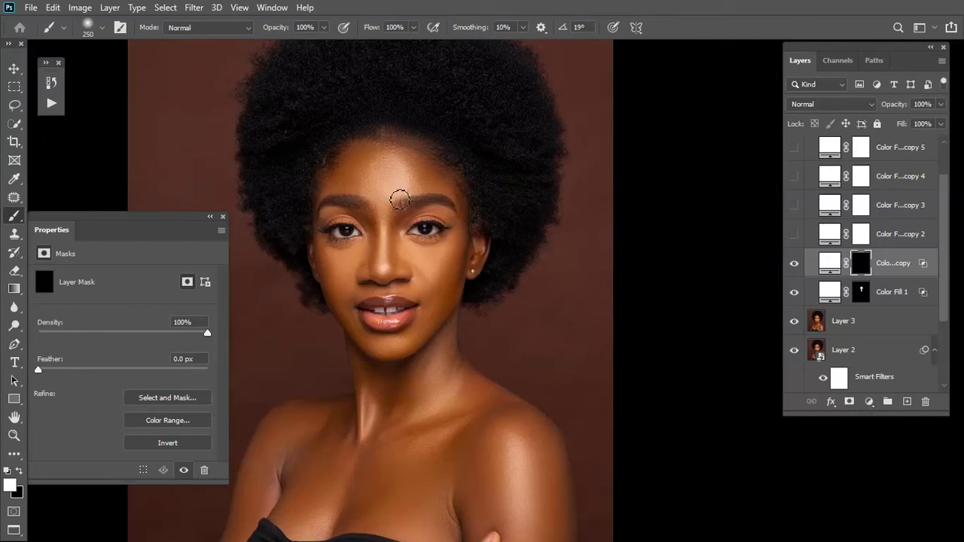
{"action": "key", "text": "bracketright"}
{"action": "key", "text": "bracketright"}
{"action": "mouse_move", "coordinate": [441, 263]}
{"action": "left_mouse_down"}
{"action": "mouse_move", "coordinate": [431, 283]}
{"action": "mouse_move", "coordinate": [436, 259]}
{"action": "mouse_move", "coordinate": [428, 280]}
{"action": "mouse_move", "coordinate": [406, 247]}
{"action": "mouse_move", "coordinate": [443, 247]}
{"action": "mouse_move", "coordinate": [428, 282]}
{"action": "mouse_move", "coordinate": [405, 247]}
{"action": "mouse_move", "coordinate": [418, 258]}
{"action": "mouse_move", "coordinate": [445, 246]}
{"action": "mouse_move", "coordinate": [431, 270]}
{"action": "mouse_move", "coordinate": [438, 260]}
{"action": "mouse_move", "coordinate": [409, 255]}
{"action": "mouse_move", "coordinate": [440, 253]}
{"action": "mouse_move", "coordinate": [428, 281]}
{"action": "mouse_move", "coordinate": [472, 280]}
{"action": "mouse_move", "coordinate": [405, 247]}
{"action": "mouse_move", "coordinate": [443, 255]}
{"action": "mouse_move", "coordinate": [433, 280]}
{"action": "mouse_move", "coordinate": [410, 260]}
{"action": "mouse_move", "coordinate": [426, 271]}
{"action": "mouse_move", "coordinate": [437, 261]}
{"action": "mouse_move", "coordinate": [436, 279]}
{"action": "mouse_move", "coordinate": [415, 259]}
{"action": "mouse_move", "coordinate": [440, 256]}
{"action": "mouse_move", "coordinate": [435, 277]}
{"action": "mouse_move", "coordinate": [417, 260]}
{"action": "mouse_move", "coordinate": [444, 256]}
{"action": "left_mouse_up"}
{"action": "key", "text": "bracketleft"}
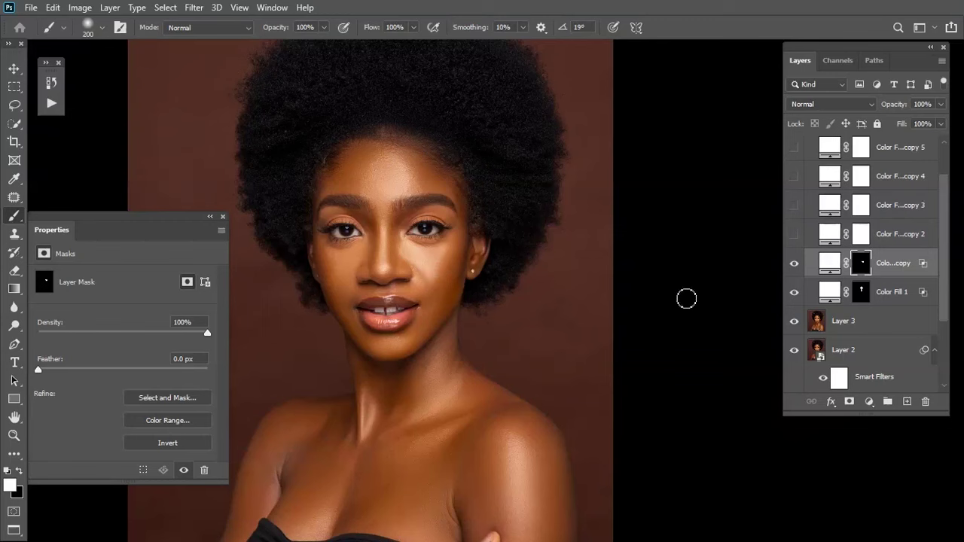
{"action": "left_click", "coordinate": [939, 122]}
{"action": "left_click_drag", "start_coordinate": [912, 122], "coordinate": [908, 122]}
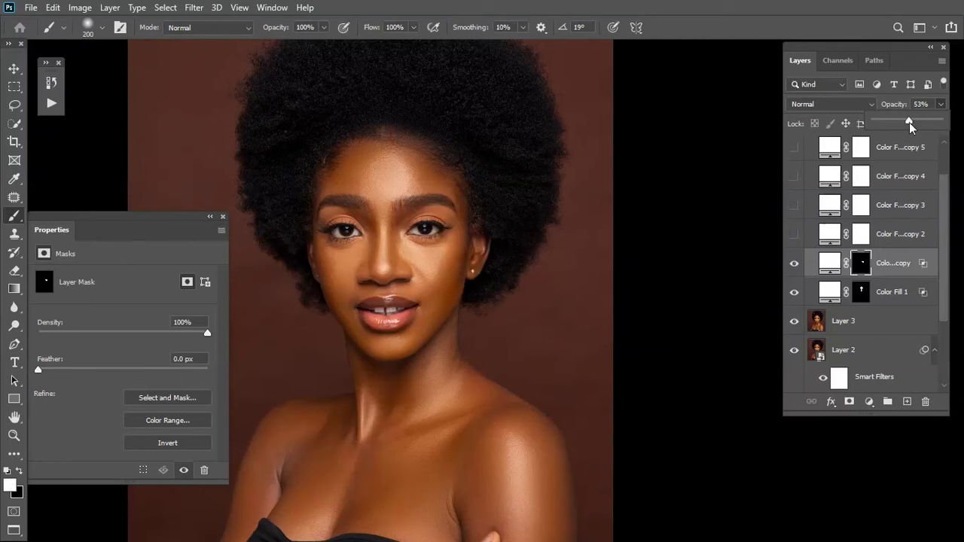
{"action": "left_click", "coordinate": [471, 509]}
Select Color Fill copy 2 and make it visible.
{"action": "left_click", "coordinate": [899, 243]}
{"action": "left_click", "coordinate": [794, 234]}
{"action": "right_click", "coordinate": [837, 238]}
Limit Color Fill copy 2 to lighter underlying tones, feathered up to 255.
{"action": "left_click", "coordinate": [795, 240]}
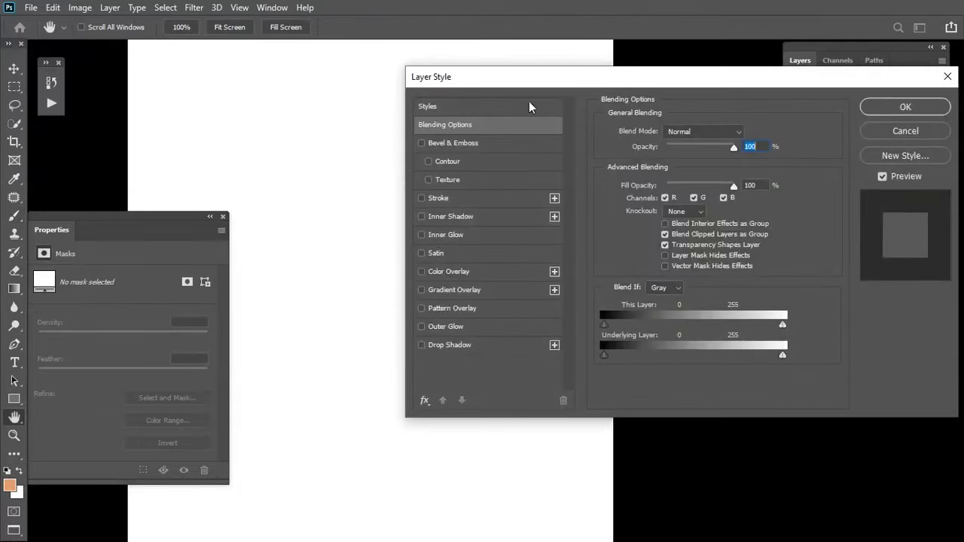
{"action": "left_click_drag", "start_coordinate": [531, 76], "coordinate": [551, 71]}
{"action": "left_click_drag", "start_coordinate": [624, 350], "coordinate": [714, 340]}
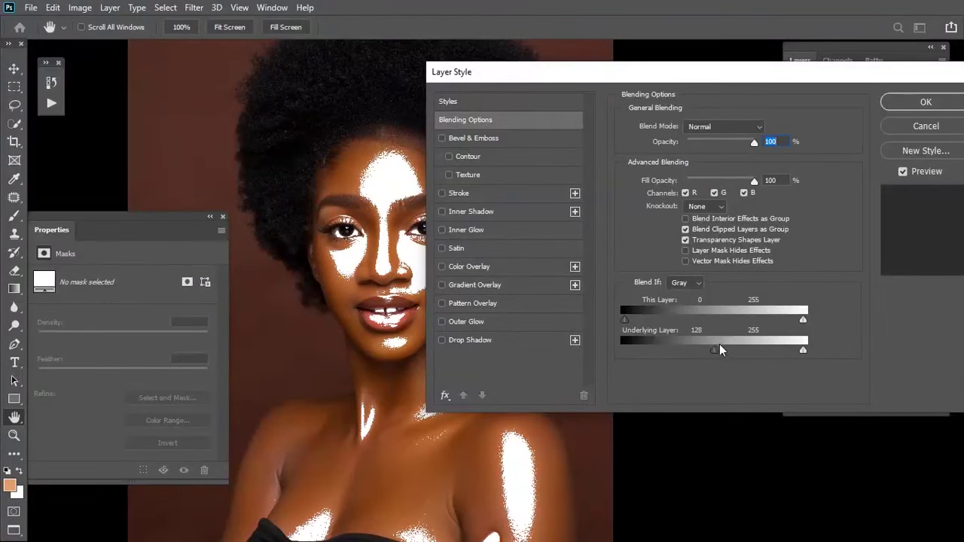
{"action": "left_click_drag", "start_coordinate": [716, 350], "coordinate": [931, 351]}
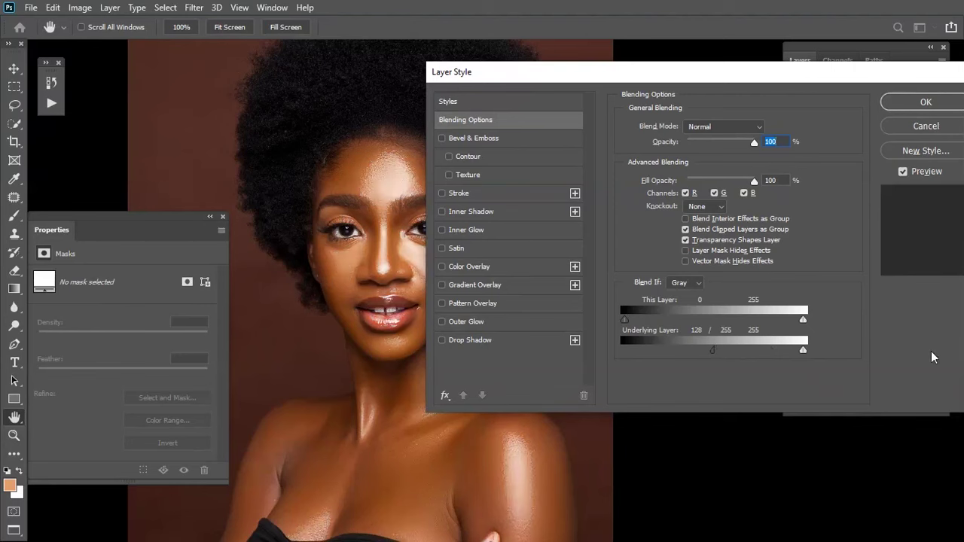
{"action": "left_click", "coordinate": [908, 111]}
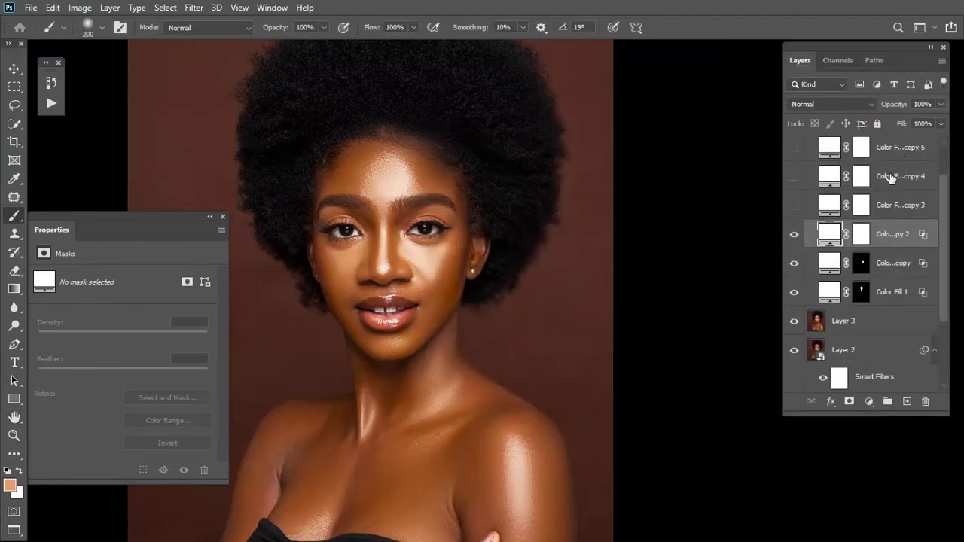
Invert copy 2's mask, paint glow under the eye, and switch on Color Fill copy 3.
{"action": "left_click", "coordinate": [861, 234]}
{"action": "left_click", "coordinate": [167, 443]}
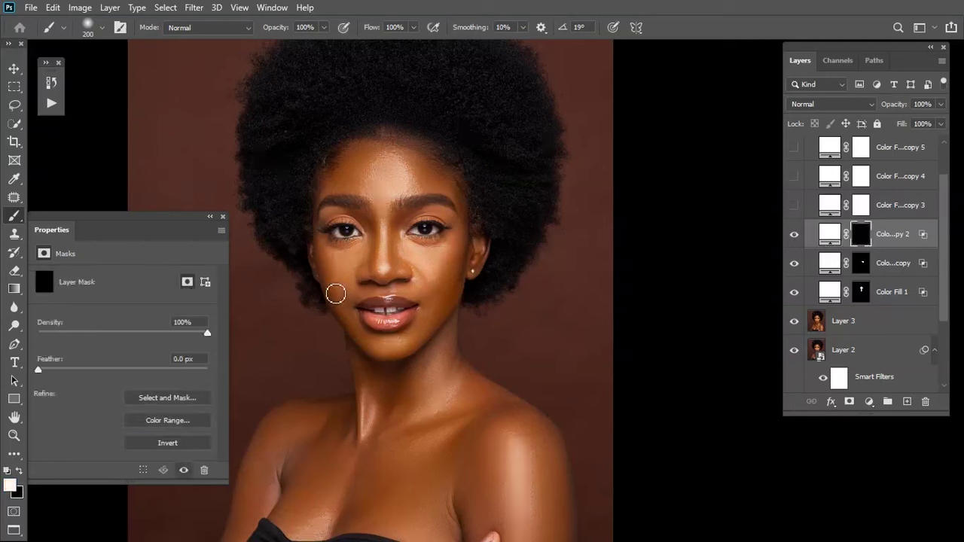
{"action": "key", "text": "bracketright"}
{"action": "key", "text": "bracketright"}
{"action": "left_click_drag", "start_coordinate": [339, 267], "coordinate": [353, 260]}
{"action": "key", "text": "bracketright"}
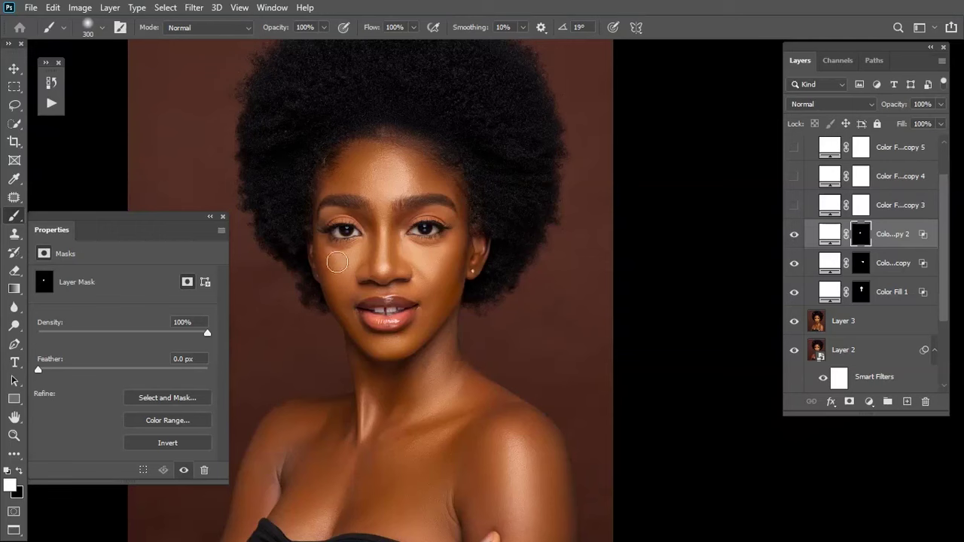
{"action": "key", "text": "bracketleft"}
{"action": "left_click", "coordinate": [794, 205]}
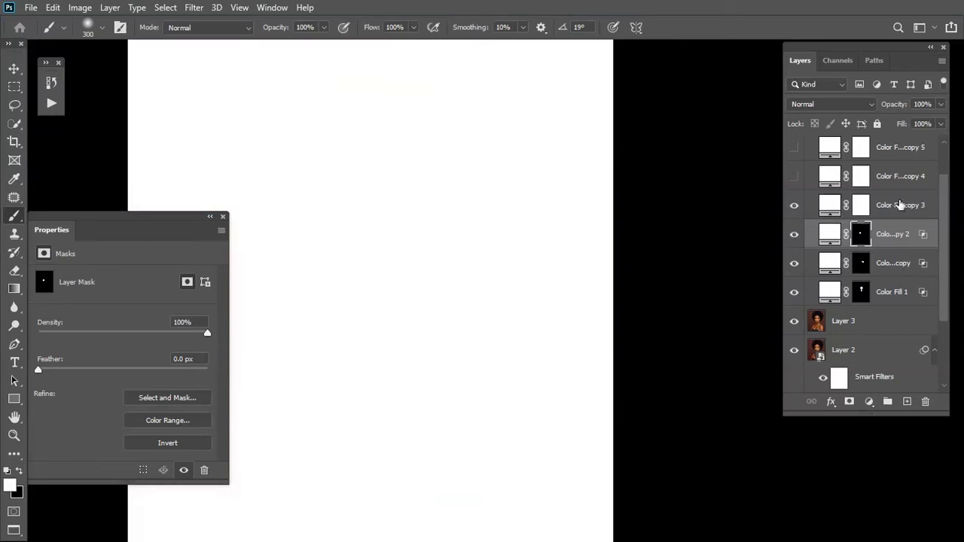
Set Color Fill copy 3's Blend If so the fill shows only over lighter skin.
{"action": "right_click", "coordinate": [829, 207]}
{"action": "left_click", "coordinate": [827, 209]}
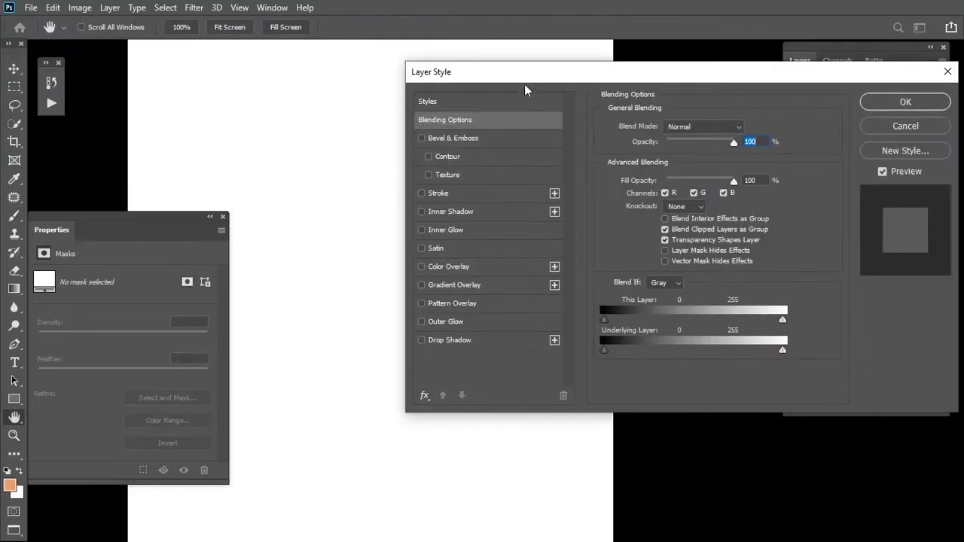
{"action": "left_click_drag", "start_coordinate": [525, 76], "coordinate": [590, 70]}
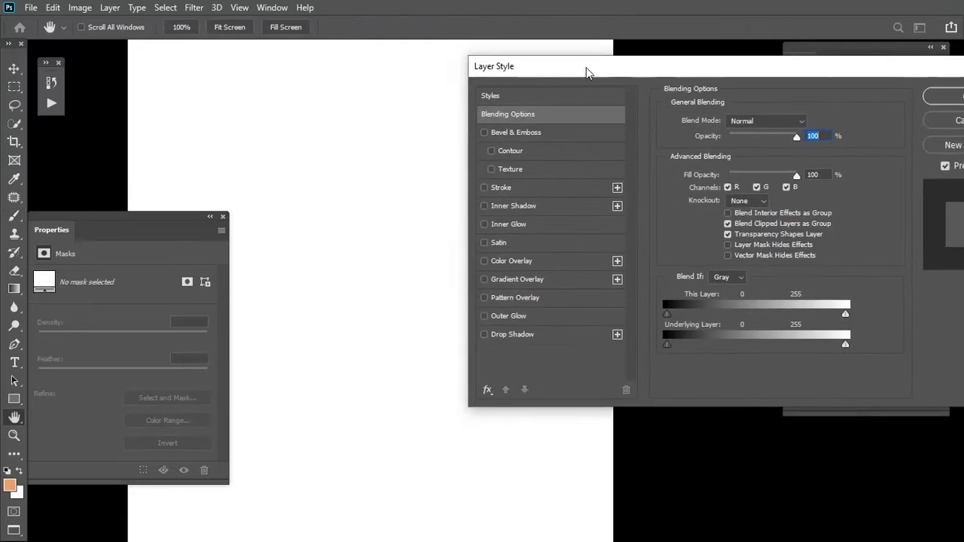
{"action": "left_click_drag", "start_coordinate": [669, 345], "coordinate": [848, 344]}
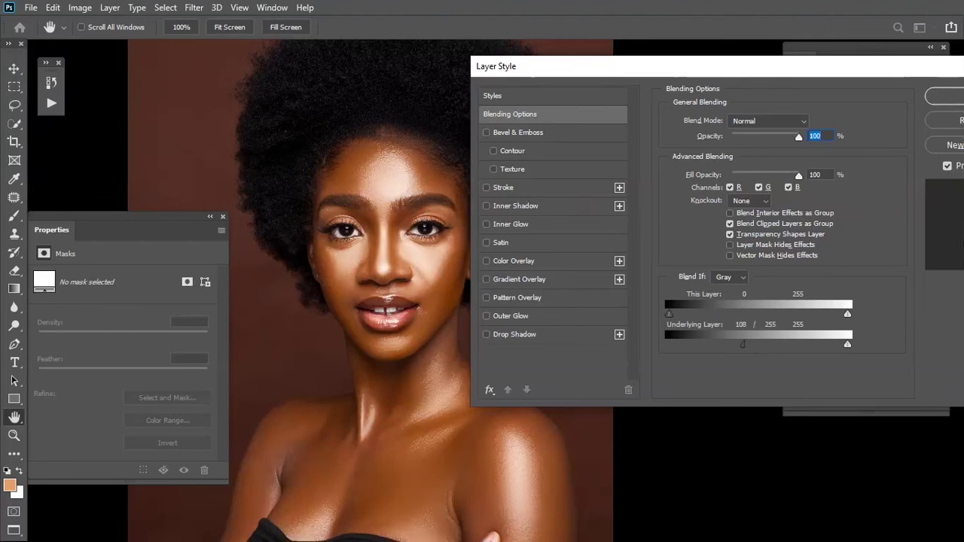
{"action": "left_click", "coordinate": [946, 96]}
Invert copy 3's mask, paint the glow onto the chin, and set opacity to 64%.
{"action": "left_click", "coordinate": [861, 205]}
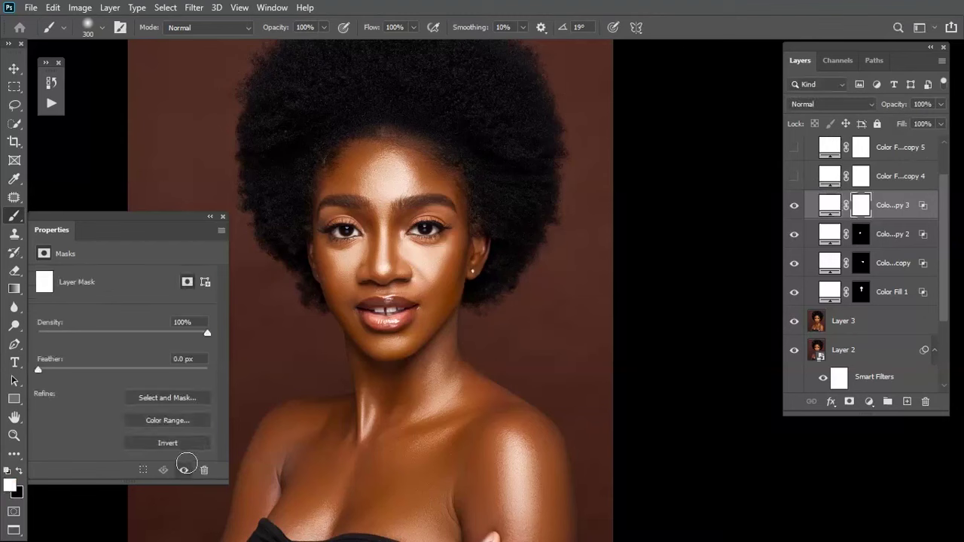
{"action": "left_click", "coordinate": [155, 442]}
{"action": "key", "text": "bracketleft"}
{"action": "key", "text": "bracketleft"}
{"action": "key", "text": "bracketright"}
{"action": "mouse_move", "coordinate": [391, 344]}
{"action": "left_mouse_down"}
{"action": "mouse_move", "coordinate": [400, 338]}
{"action": "mouse_move", "coordinate": [379, 351]}
{"action": "left_mouse_up"}
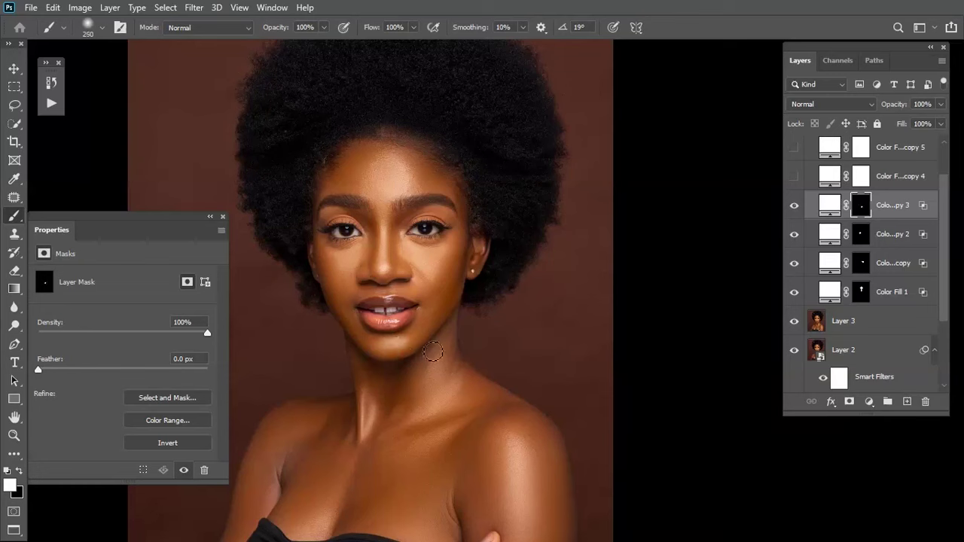
{"action": "left_click", "coordinate": [942, 104]}
{"action": "left_click_drag", "start_coordinate": [916, 119], "coordinate": [921, 129]}
Select Color Fill copy 4 and make it visible.
{"action": "scroll", "coordinate": [572, 384], "scroll_direction": "down", "scroll_amount": 3}
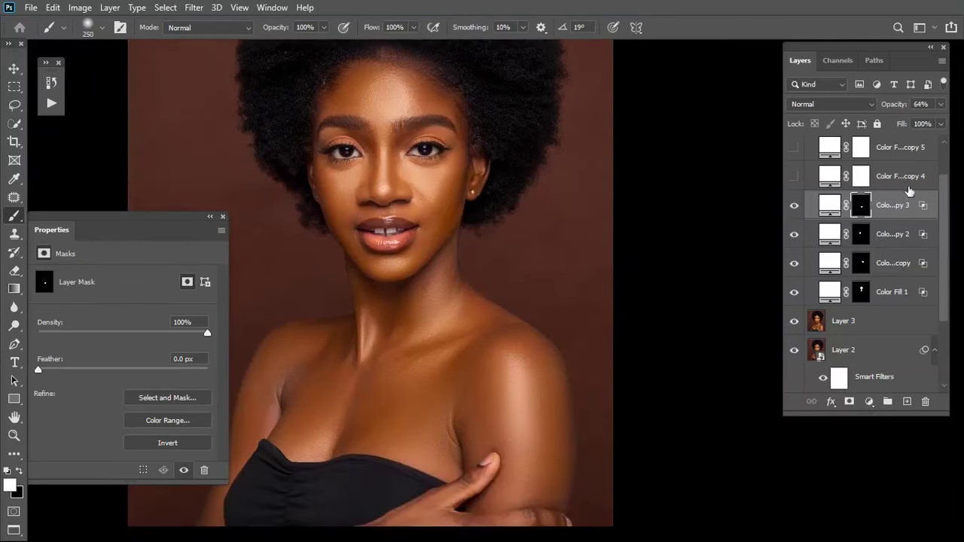
{"action": "left_click", "coordinate": [838, 190]}
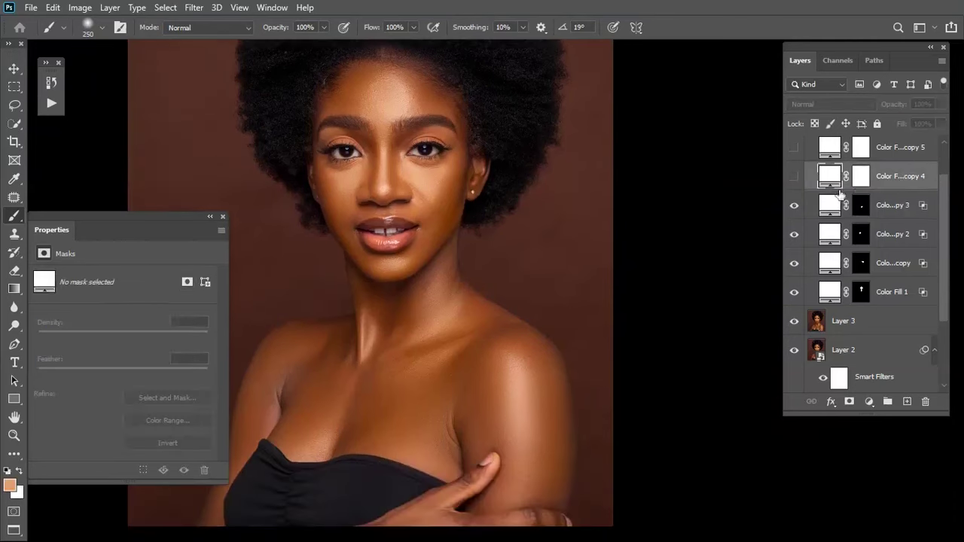
{"action": "left_click", "coordinate": [793, 178]}
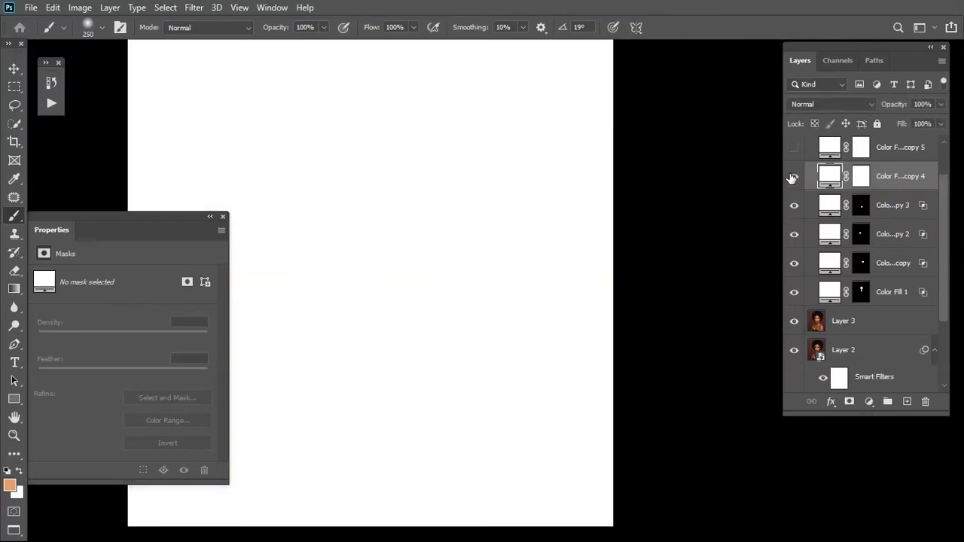
{"action": "right_click", "coordinate": [831, 179]}
{"action": "left_click", "coordinate": [829, 183]}
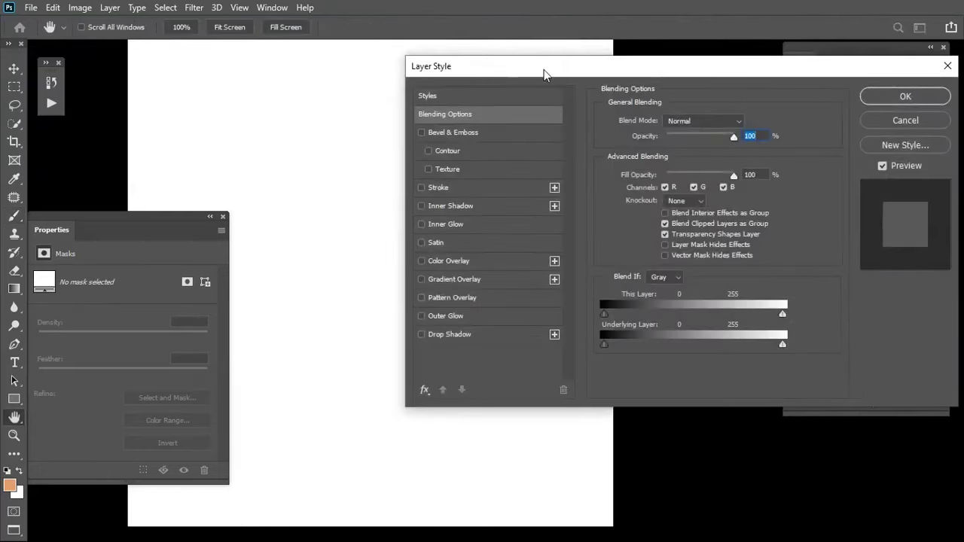
Split copy 4's Underlying Layer black slider to 107/255 for a feathered highlight blend.
{"action": "left_click_drag", "start_coordinate": [546, 59], "coordinate": [625, 38]}
{"action": "left_click_drag", "start_coordinate": [685, 324], "coordinate": [750, 326]}
{"action": "left_click_drag", "start_coordinate": [760, 402], "coordinate": [669, 398]}
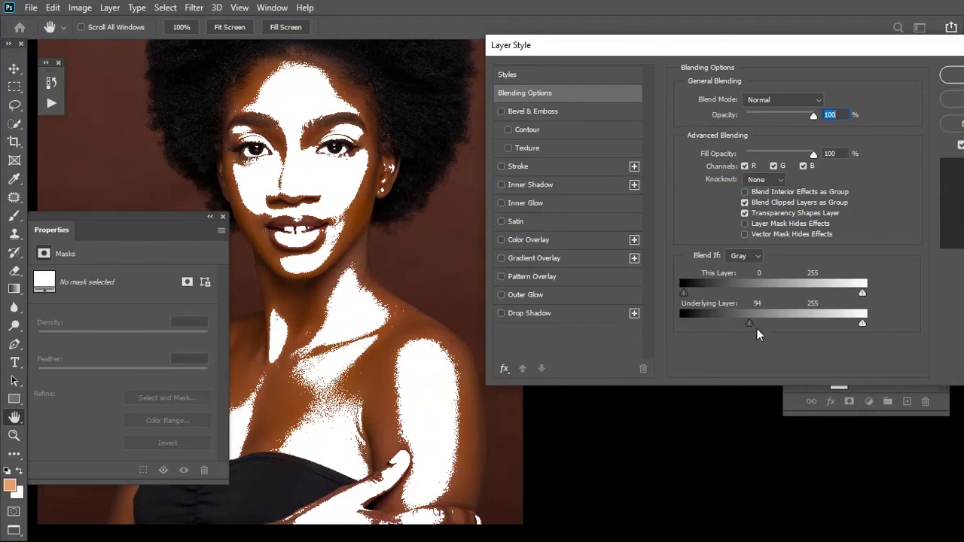
{"action": "left_click_drag", "start_coordinate": [751, 324], "coordinate": [759, 323]}
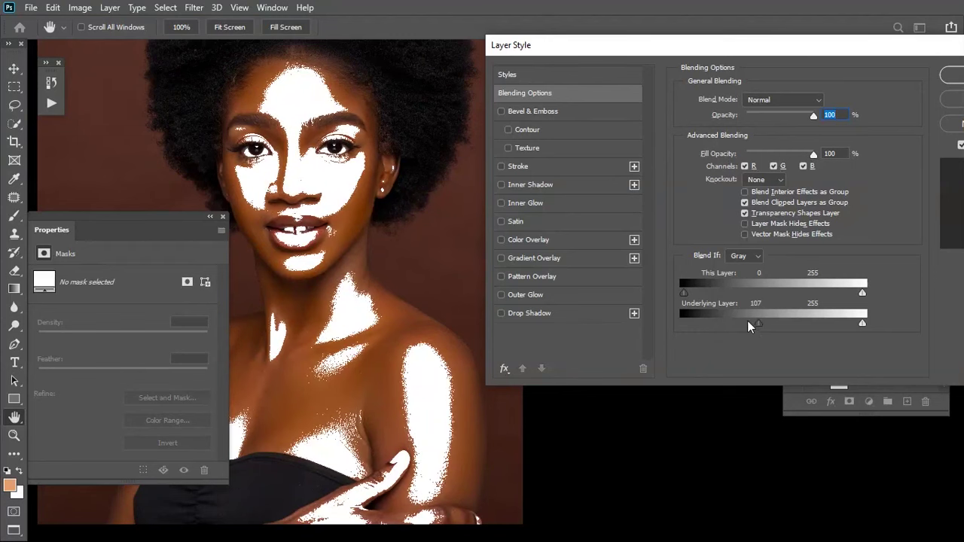
{"action": "left_click_drag", "start_coordinate": [760, 322], "coordinate": [934, 328]}
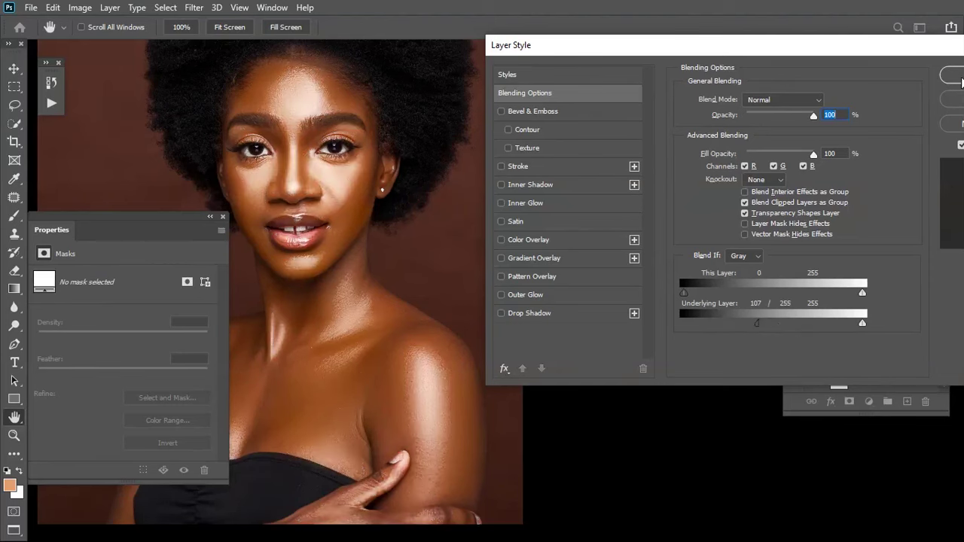
{"action": "left_click", "coordinate": [961, 80]}
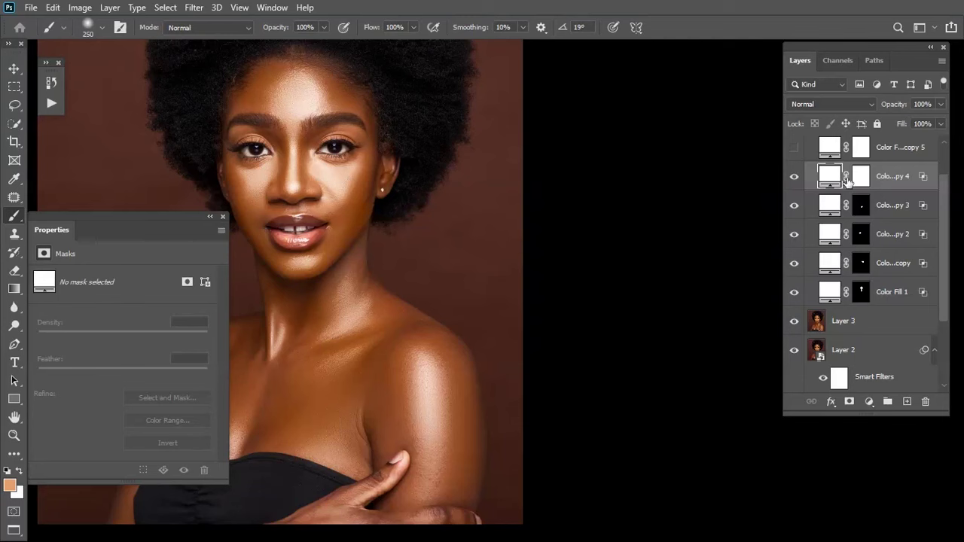
Invert copy 4's mask and paint the glow onto the shoulder and upper arm.
{"action": "left_click", "coordinate": [861, 178]}
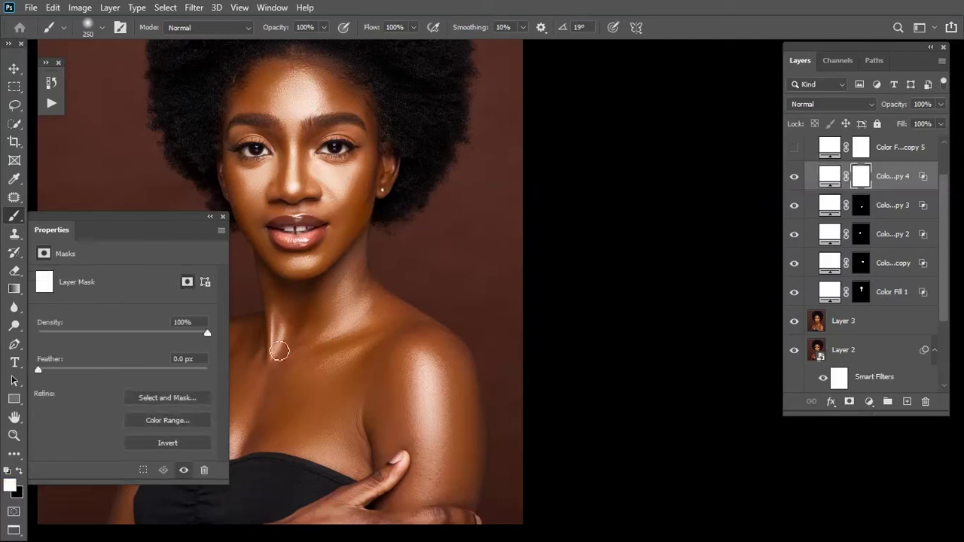
{"action": "left_click", "coordinate": [188, 439]}
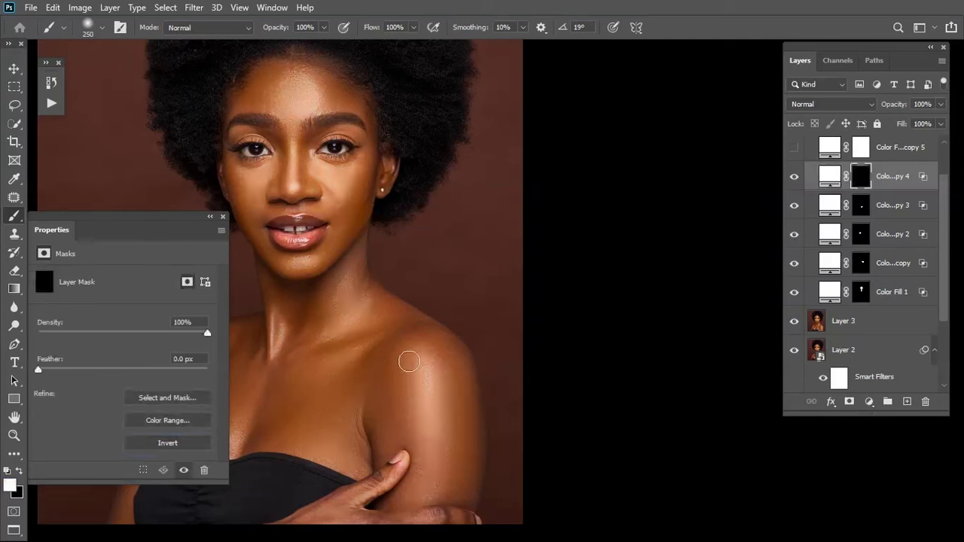
{"action": "left_click_drag", "start_coordinate": [413, 377], "coordinate": [430, 433]}
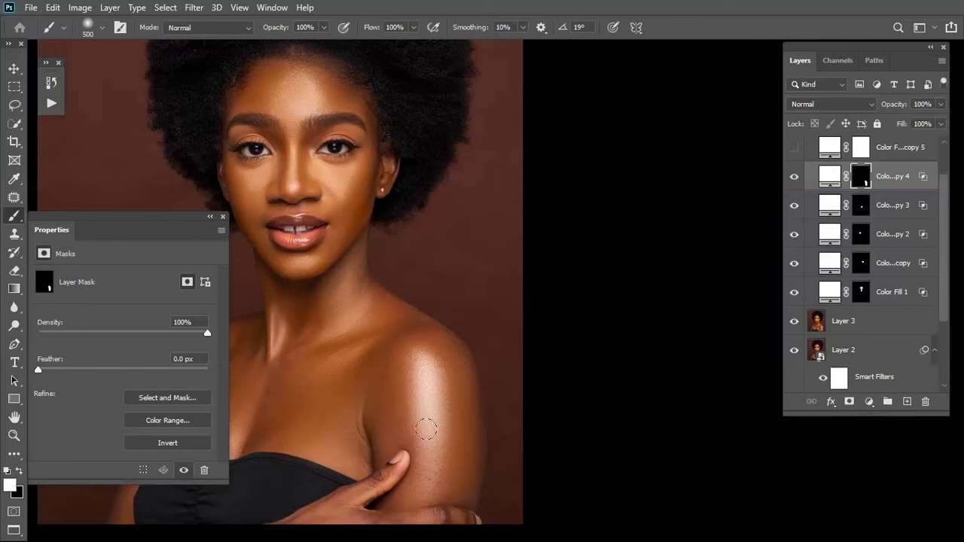
Lower copy 4's opacity to about 33% and check the whole portrait.
{"action": "left_click", "coordinate": [941, 123]}
{"action": "left_click_drag", "start_coordinate": [926, 128], "coordinate": [905, 124]}
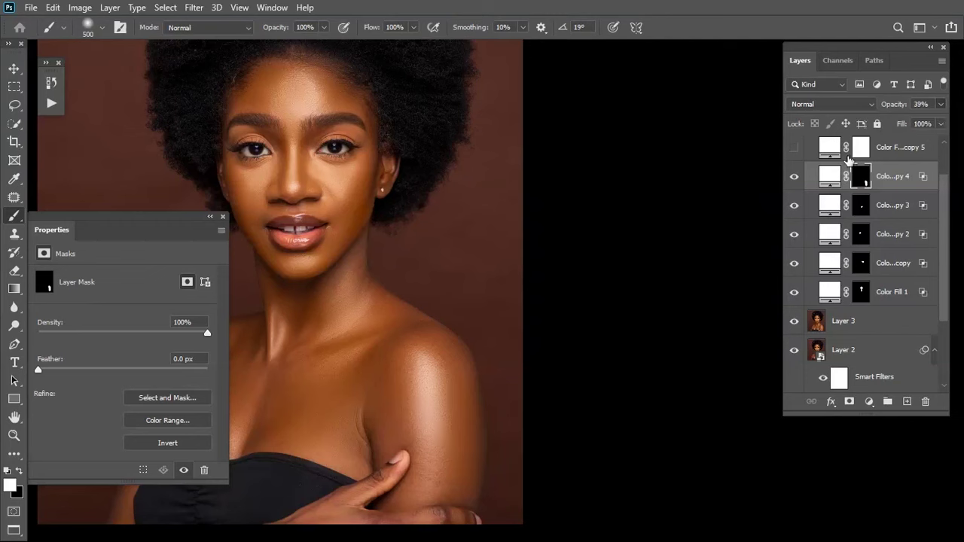
{"action": "left_click", "coordinate": [794, 177]}
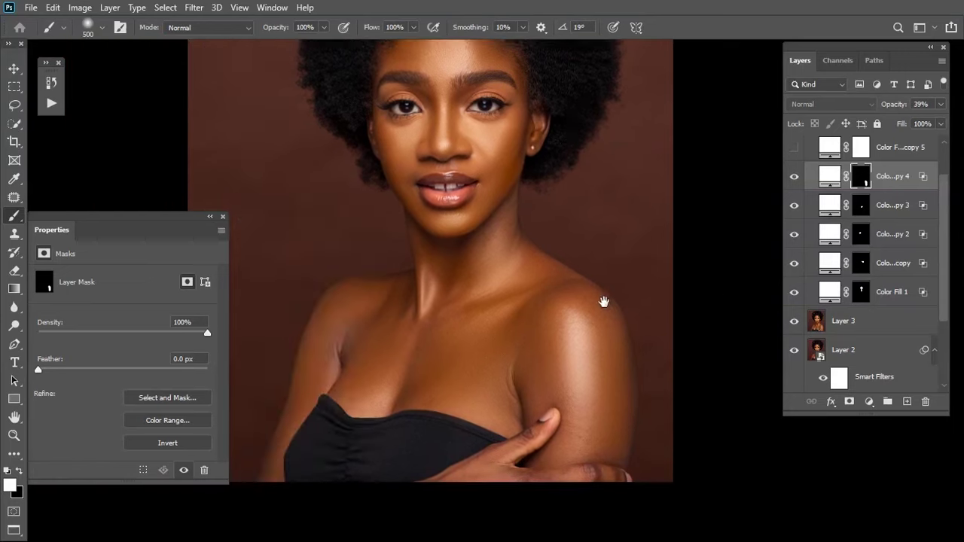
{"action": "left_click", "coordinate": [941, 104]}
{"action": "left_click_drag", "start_coordinate": [904, 125], "coordinate": [896, 122]}
{"action": "key", "text": "ctrl+minus"}
{"action": "key", "text": "ctrl+minus"}
{"action": "key", "text": "ctrl+plus"}
{"action": "left_click_drag", "start_coordinate": [477, 214], "coordinate": [479, 248]}
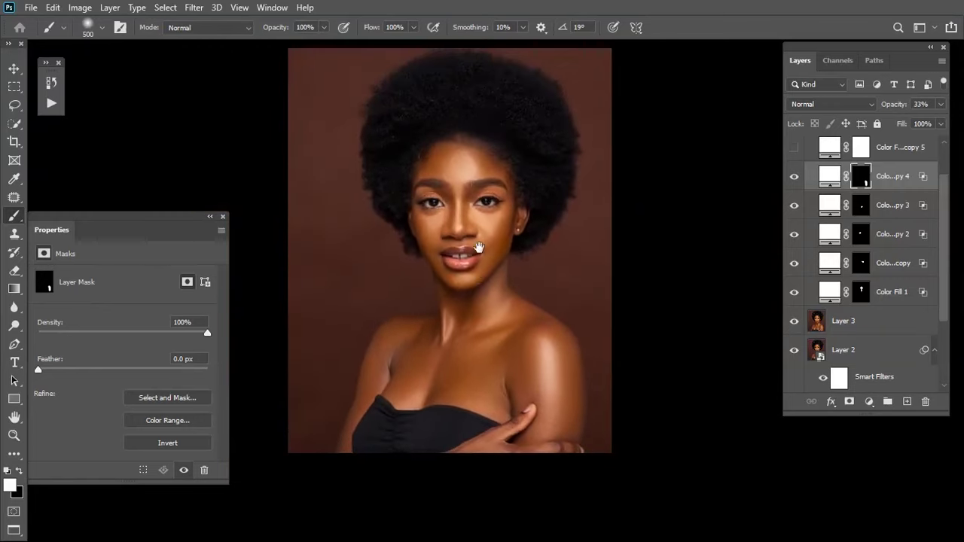
Delete the unused Color Fill copy 5 and copy 6 layers.
{"action": "scroll", "coordinate": [925, 184], "scroll_direction": "up", "scroll_amount": 2}
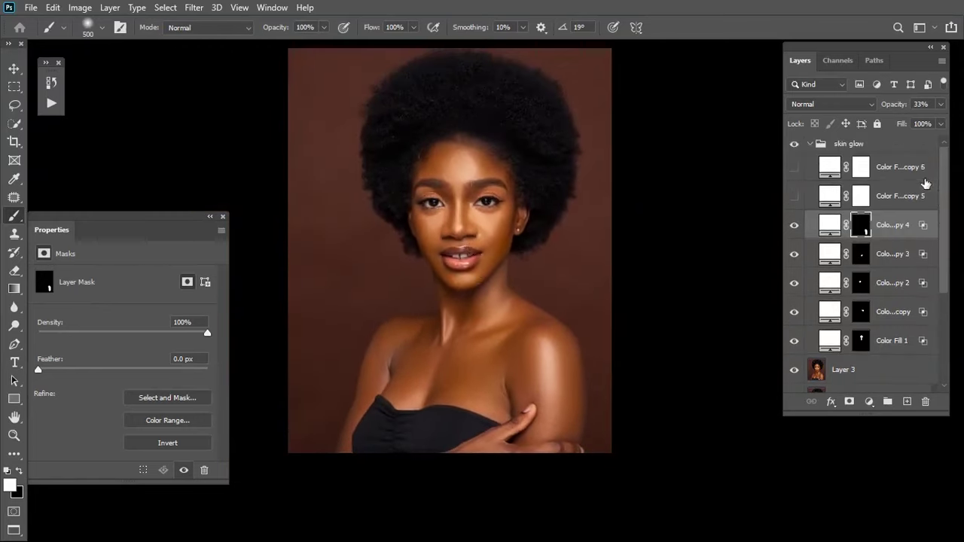
{"action": "left_click", "coordinate": [906, 174]}
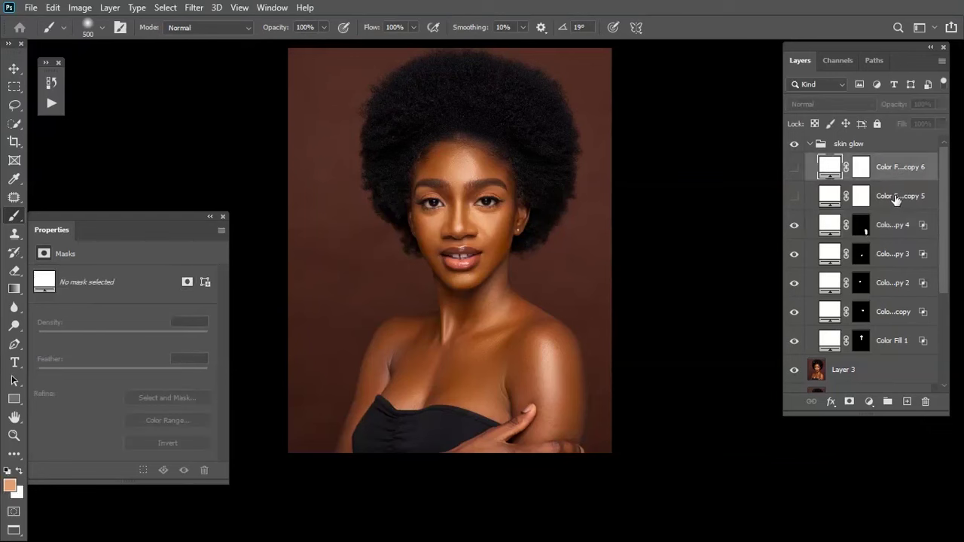
{"action": "left_click", "coordinate": [897, 206], "text": "shift"}
{"action": "left_click_drag", "start_coordinate": [896, 206], "coordinate": [926, 402]}
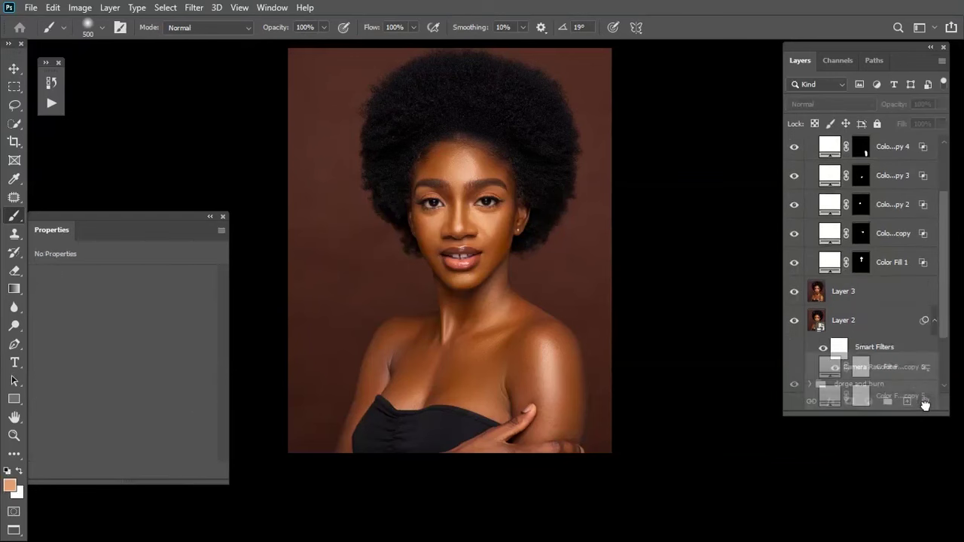
Toggle the skin glow group to compare, then stamp all visible layers into Layer 4.
{"action": "scroll", "coordinate": [947, 183], "scroll_direction": "up", "scroll_amount": 1}
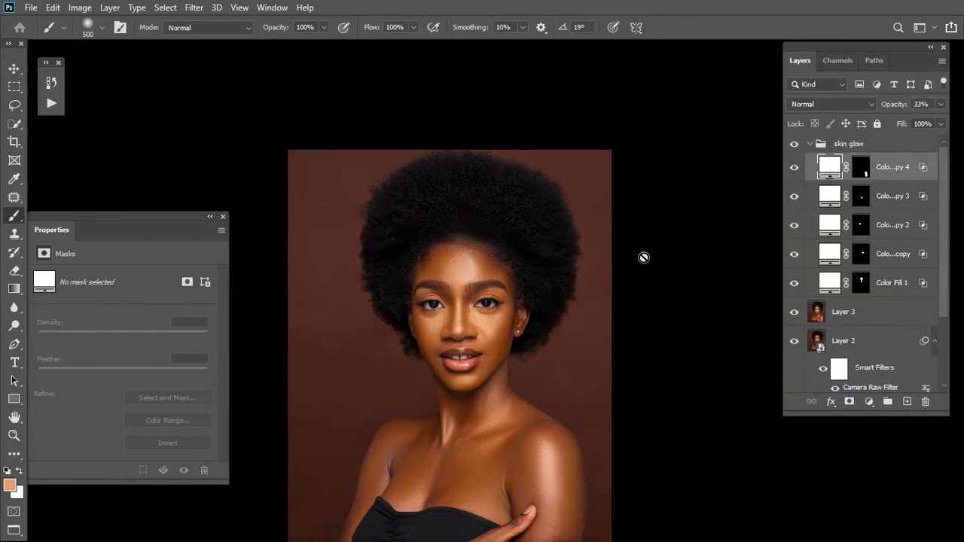
{"action": "key", "text": "ctrl+plus"}
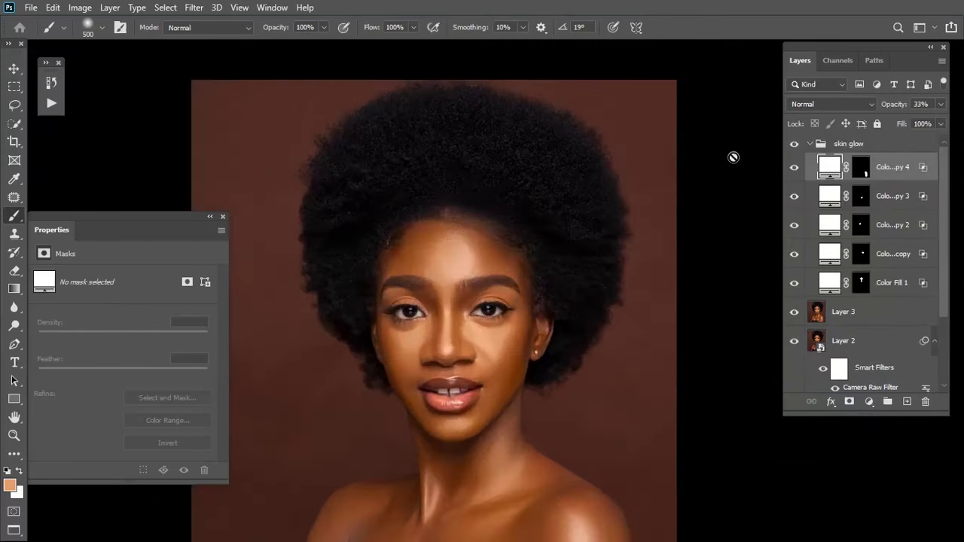
{"action": "left_click", "coordinate": [796, 145]}
{"action": "left_click", "coordinate": [795, 145]}
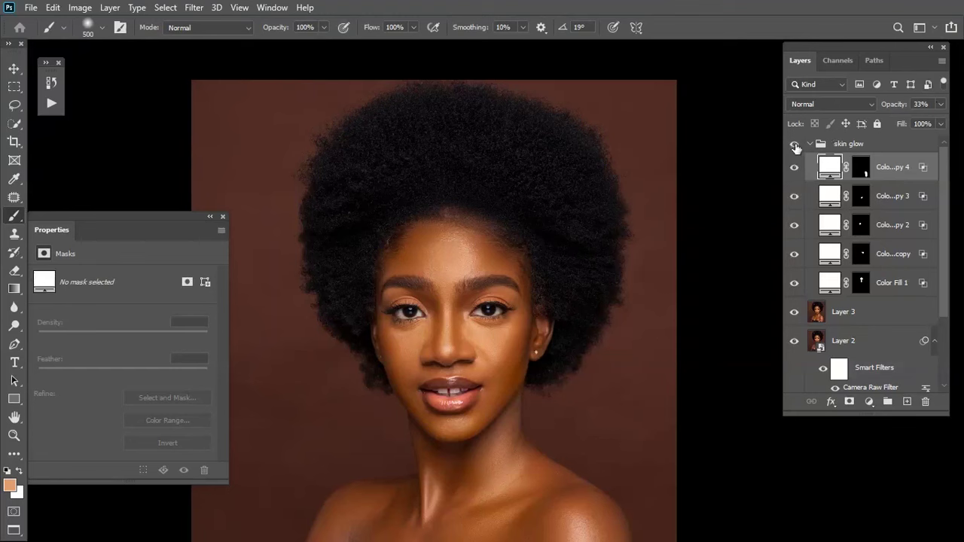
{"action": "left_click", "coordinate": [795, 144]}
{"action": "left_click", "coordinate": [795, 144]}
{"action": "left_click", "coordinate": [794, 144]}
{"action": "left_click", "coordinate": [795, 145]}
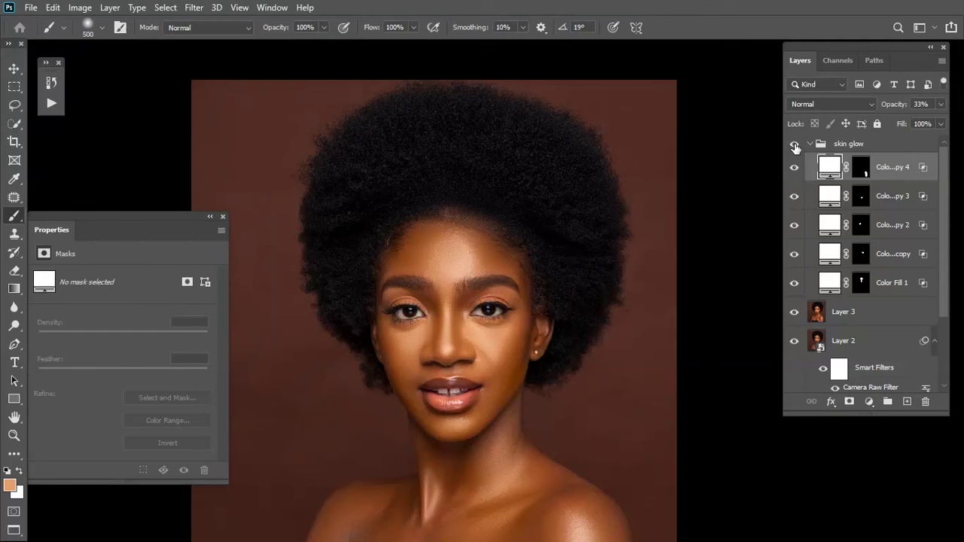
{"action": "left_click", "coordinate": [843, 144]}
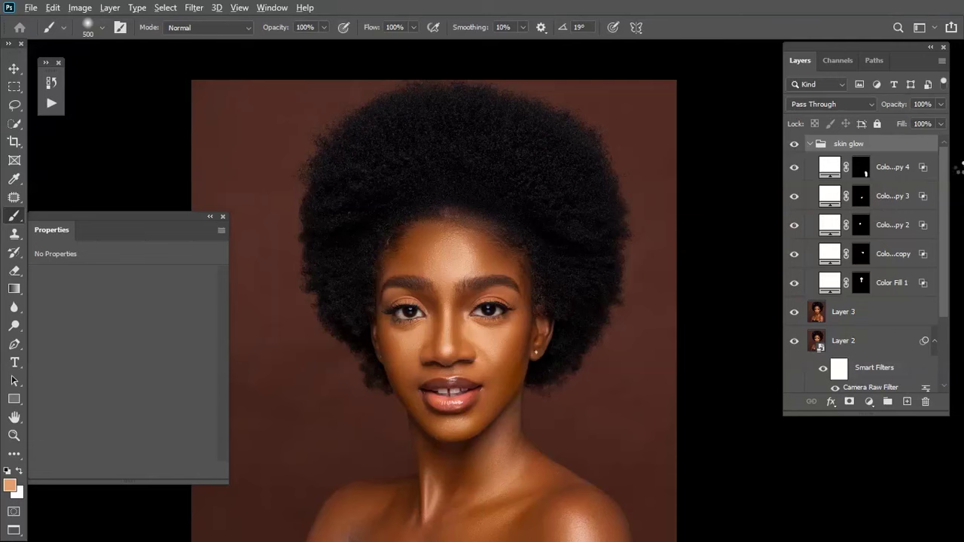
{"action": "key", "text": "ctrl+alt+shift+e"}
Frame the eyes and lips, then play the 'eye and teeth whitening' action.
{"action": "scroll", "coordinate": [663, 225], "scroll_direction": "down", "scroll_amount": 3}
{"action": "scroll", "coordinate": [663, 233], "scroll_direction": "down", "scroll_amount": 1}
{"action": "scroll", "coordinate": [663, 232], "scroll_direction": "up", "scroll_amount": 1}
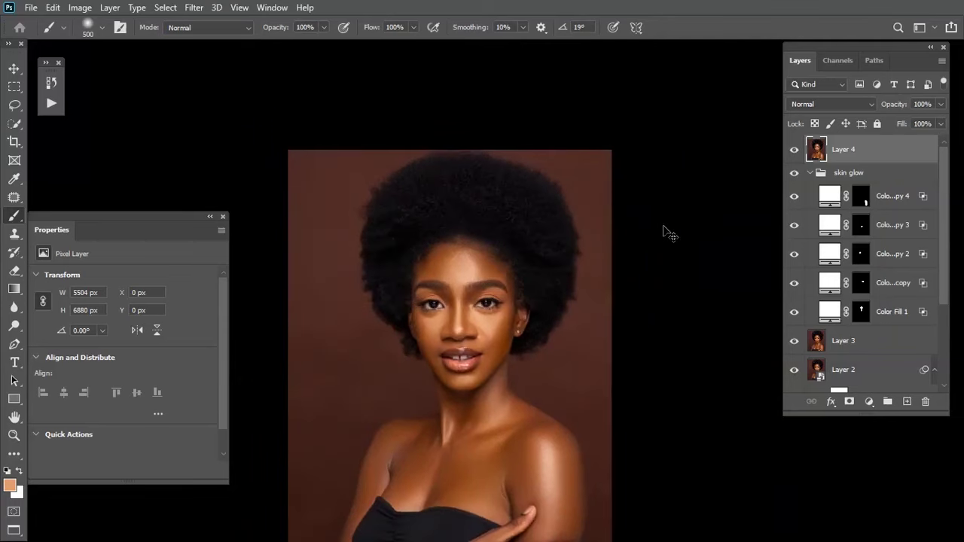
{"action": "scroll", "coordinate": [663, 232], "scroll_direction": "up", "scroll_amount": 6}
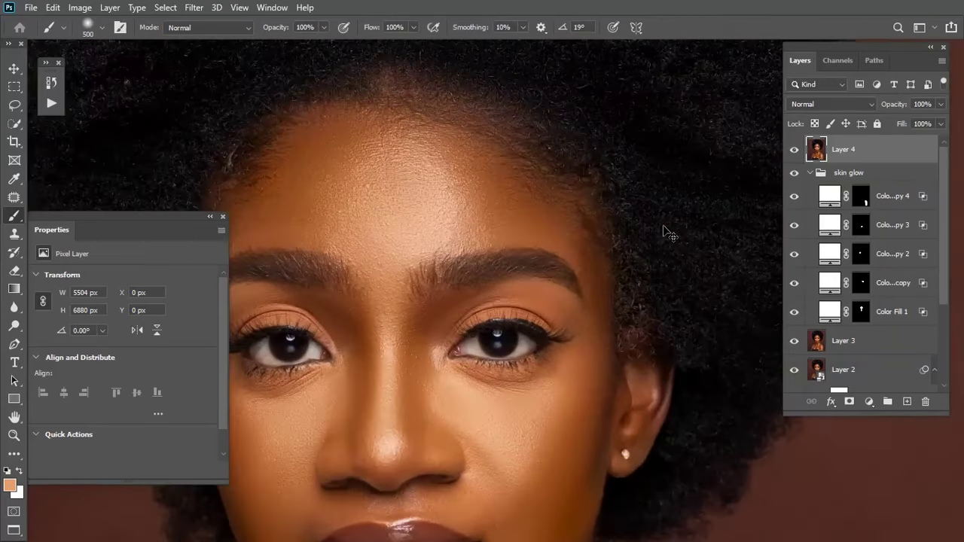
{"action": "scroll", "coordinate": [665, 234], "scroll_direction": "up", "scroll_amount": 2}
{"action": "left_click_drag", "start_coordinate": [484, 436], "coordinate": [621, 231]}
{"action": "left_click_drag", "start_coordinate": [528, 423], "coordinate": [505, 333]}
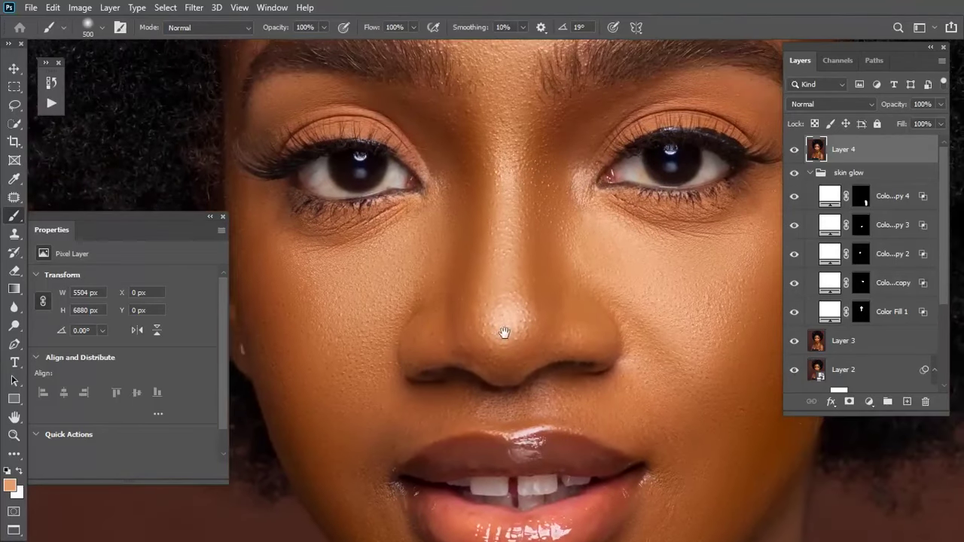
{"action": "left_click_drag", "start_coordinate": [580, 303], "coordinate": [532, 301]}
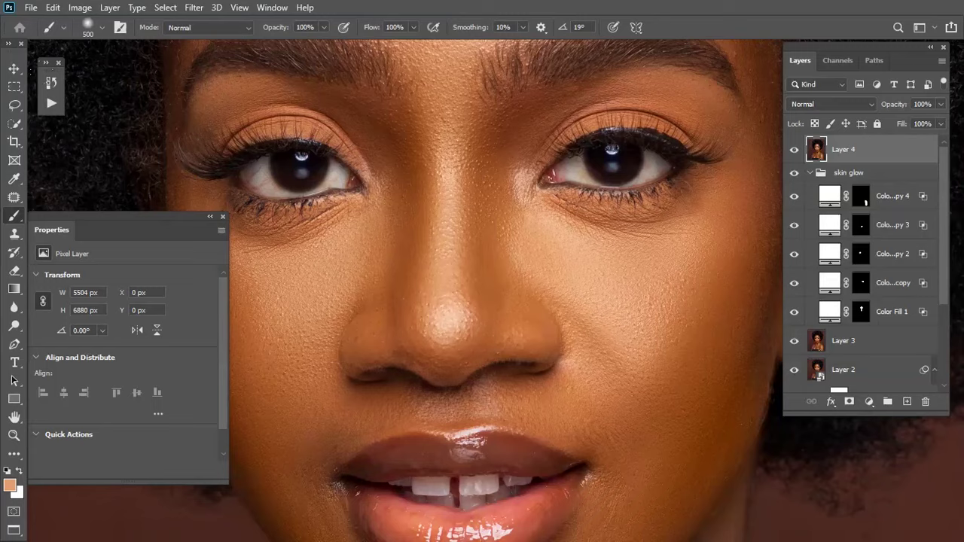
{"action": "left_click_drag", "start_coordinate": [385, 175], "coordinate": [423, 188]}
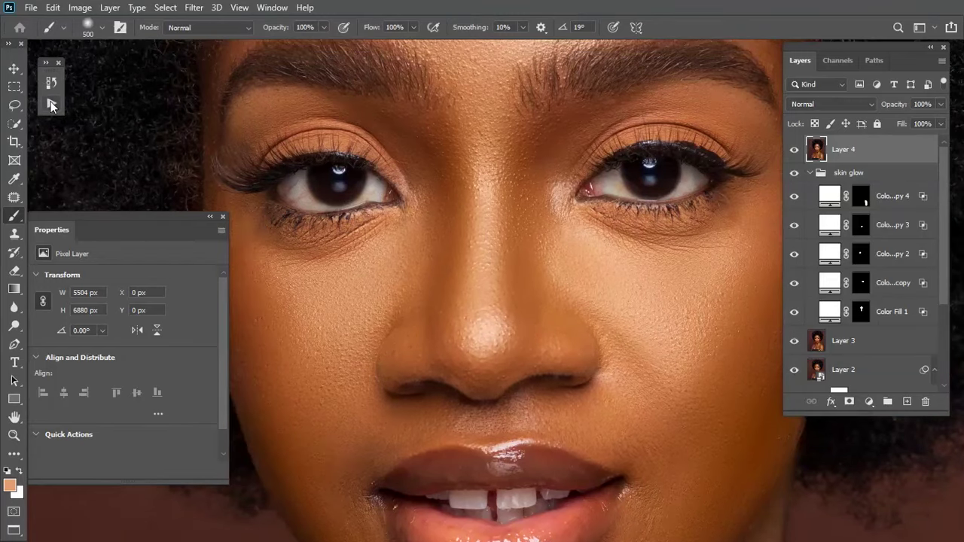
{"action": "left_click", "coordinate": [51, 105]}
{"action": "scroll", "coordinate": [201, 155], "scroll_direction": "down", "scroll_amount": 1}
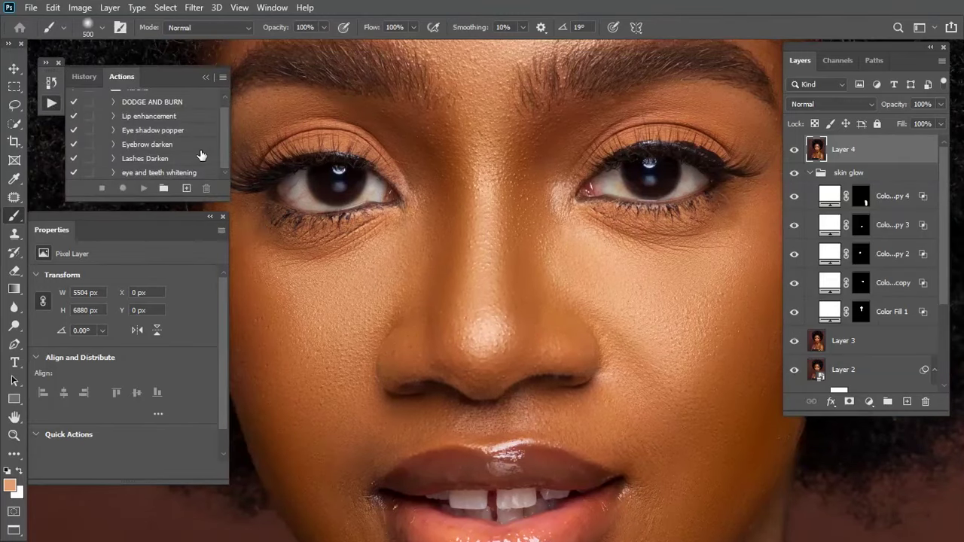
{"action": "left_click", "coordinate": [190, 175]}
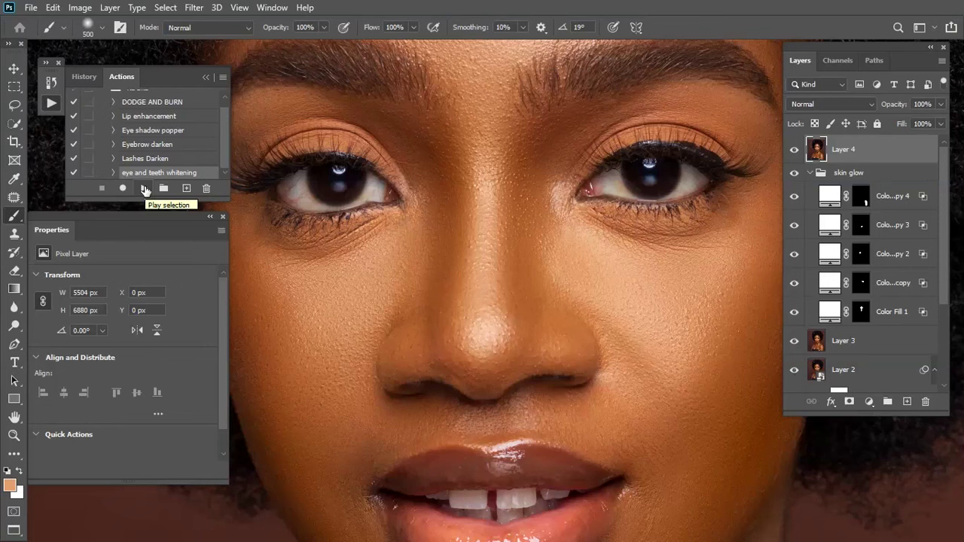
{"action": "left_click", "coordinate": [144, 188]}
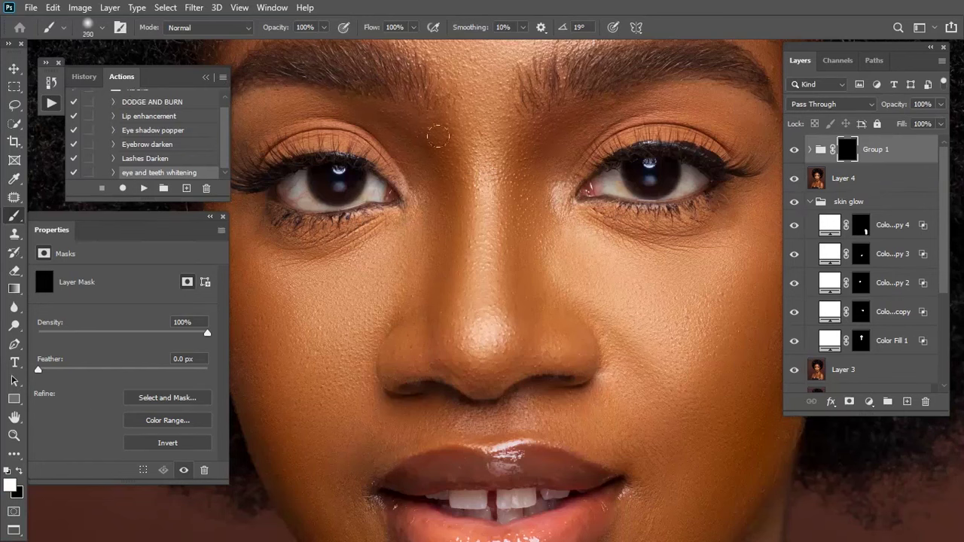
Brighten the eye white on both sides of the iris with a 35–40 px brush.
{"action": "key", "text": "bracketleft"}
{"action": "key", "text": "ctrl+plus"}
{"action": "key", "text": "ctrl+plus"}
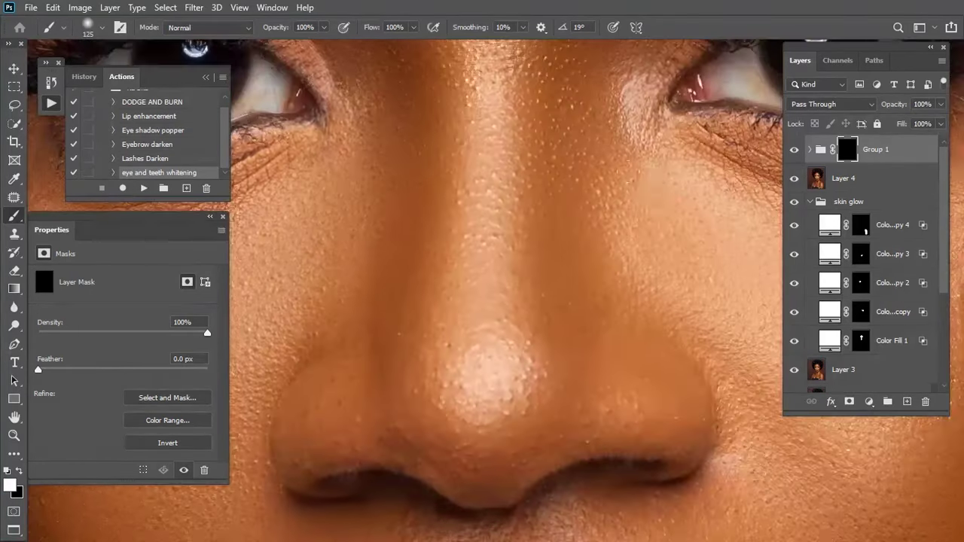
{"action": "left_click_drag", "start_coordinate": [641, 205], "coordinate": [469, 435]}
{"action": "key", "text": "ctrl+plus"}
{"action": "key", "text": "ctrl+plus"}
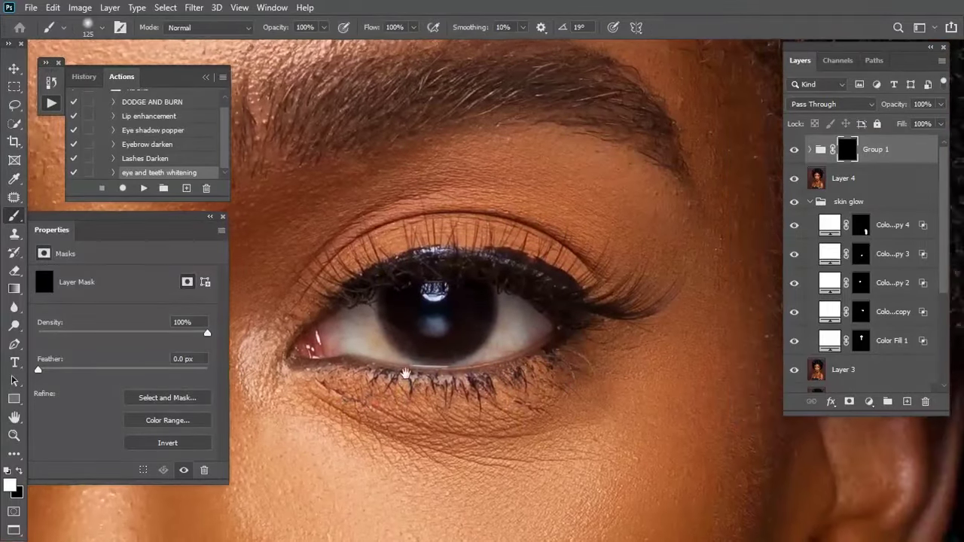
{"action": "key", "text": "bracketleft"}
{"action": "key", "text": "bracketleft"}
{"action": "key", "text": "bracketleft"}
{"action": "key", "text": "bracketleft"}
{"action": "key", "text": "bracketleft"}
{"action": "key", "text": "bracketleft"}
{"action": "key", "text": "bracketleft"}
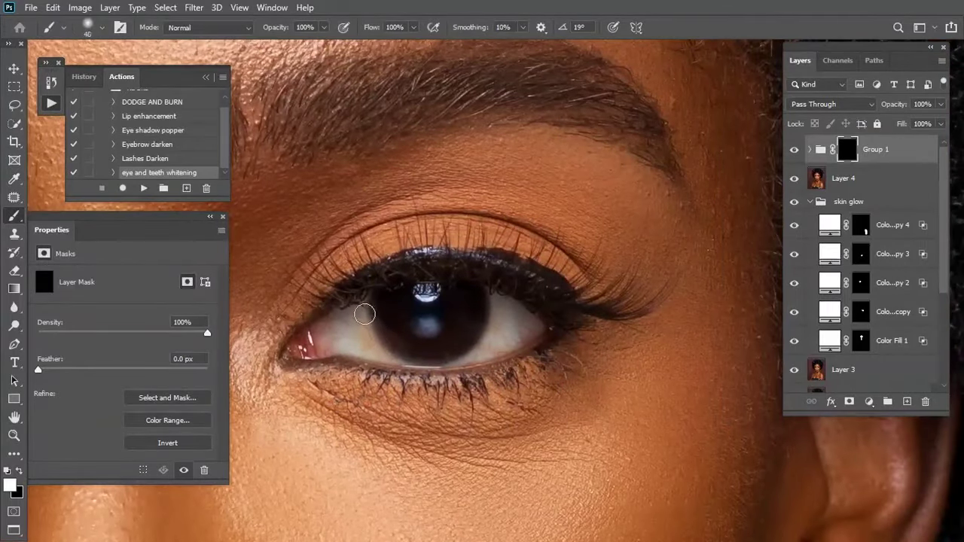
{"action": "key", "text": "bracketright"}
{"action": "mouse_move", "coordinate": [377, 347]}
{"action": "left_mouse_down"}
{"action": "mouse_move", "coordinate": [332, 346]}
{"action": "mouse_move", "coordinate": [359, 339]}
{"action": "left_mouse_up"}
{"action": "key", "text": "bracketleft"}
{"action": "mouse_move", "coordinate": [501, 307]}
{"action": "left_mouse_down"}
{"action": "mouse_move", "coordinate": [499, 339]}
{"action": "mouse_move", "coordinate": [470, 357]}
{"action": "mouse_move", "coordinate": [504, 345]}
{"action": "mouse_move", "coordinate": [523, 324]}
{"action": "mouse_move", "coordinate": [533, 329]}
{"action": "mouse_move", "coordinate": [487, 345]}
{"action": "left_mouse_up"}
Whiten the remaining eye white around the iris.
{"action": "key", "text": "bracketleft"}
{"action": "left_click_drag", "start_coordinate": [330, 361], "coordinate": [452, 345]}
{"action": "key", "text": "bracketright"}
{"action": "mouse_move", "coordinate": [433, 291]}
{"action": "left_mouse_down"}
{"action": "mouse_move", "coordinate": [422, 258]}
{"action": "mouse_move", "coordinate": [421, 277]}
{"action": "mouse_move", "coordinate": [454, 312]}
{"action": "mouse_move", "coordinate": [395, 279]}
{"action": "left_mouse_up"}
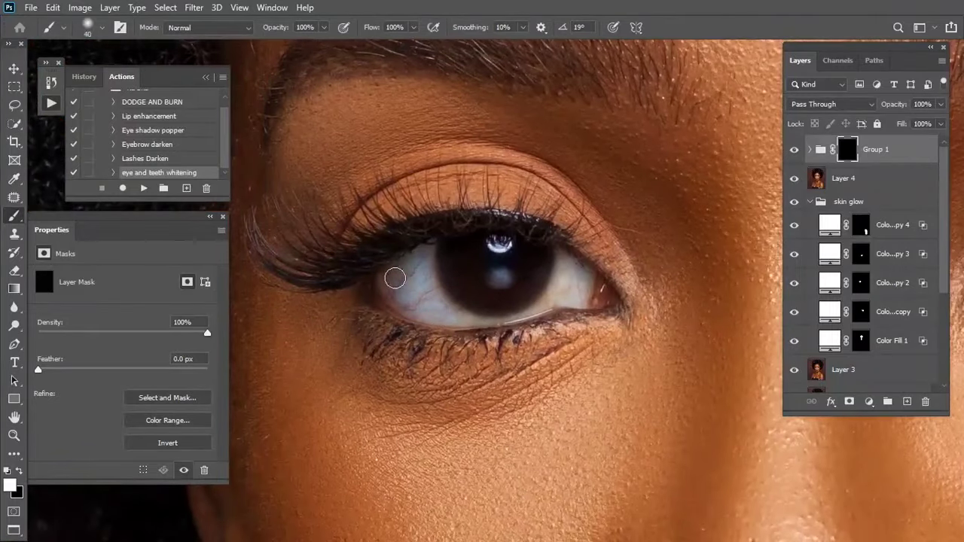
{"action": "key", "text": "bracketleft"}
{"action": "mouse_move", "coordinate": [472, 323]}
{"action": "left_mouse_down"}
{"action": "mouse_move", "coordinate": [430, 284]}
{"action": "mouse_move", "coordinate": [427, 257]}
{"action": "mouse_move", "coordinate": [446, 304]}
{"action": "mouse_move", "coordinate": [515, 306]}
{"action": "mouse_move", "coordinate": [564, 262]}
{"action": "mouse_move", "coordinate": [562, 288]}
{"action": "mouse_move", "coordinate": [518, 315]}
{"action": "mouse_move", "coordinate": [568, 286]}
{"action": "left_mouse_up"}
{"action": "key", "text": "bracketright"}
Whiten the upper front teeth and fit the whole portrait in the window.
{"action": "scroll", "coordinate": [488, 404], "scroll_direction": "down", "scroll_amount": 10}
{"action": "left_click_drag", "start_coordinate": [424, 311], "coordinate": [453, 445]}
{"action": "mouse_move", "coordinate": [494, 265]}
{"action": "left_mouse_down"}
{"action": "mouse_move", "coordinate": [543, 268]}
{"action": "mouse_move", "coordinate": [486, 279]}
{"action": "mouse_move", "coordinate": [576, 266]}
{"action": "mouse_move", "coordinate": [571, 258]}
{"action": "mouse_move", "coordinate": [581, 268]}
{"action": "mouse_move", "coordinate": [606, 264]}
{"action": "mouse_move", "coordinate": [526, 302]}
{"action": "mouse_move", "coordinate": [483, 303]}
{"action": "mouse_move", "coordinate": [583, 280]}
{"action": "mouse_move", "coordinate": [442, 307]}
{"action": "mouse_move", "coordinate": [427, 302]}
{"action": "mouse_move", "coordinate": [464, 304]}
{"action": "mouse_move", "coordinate": [389, 296]}
{"action": "mouse_move", "coordinate": [377, 290]}
{"action": "mouse_move", "coordinate": [409, 300]}
{"action": "mouse_move", "coordinate": [357, 270]}
{"action": "mouse_move", "coordinate": [452, 287]}
{"action": "left_mouse_up"}
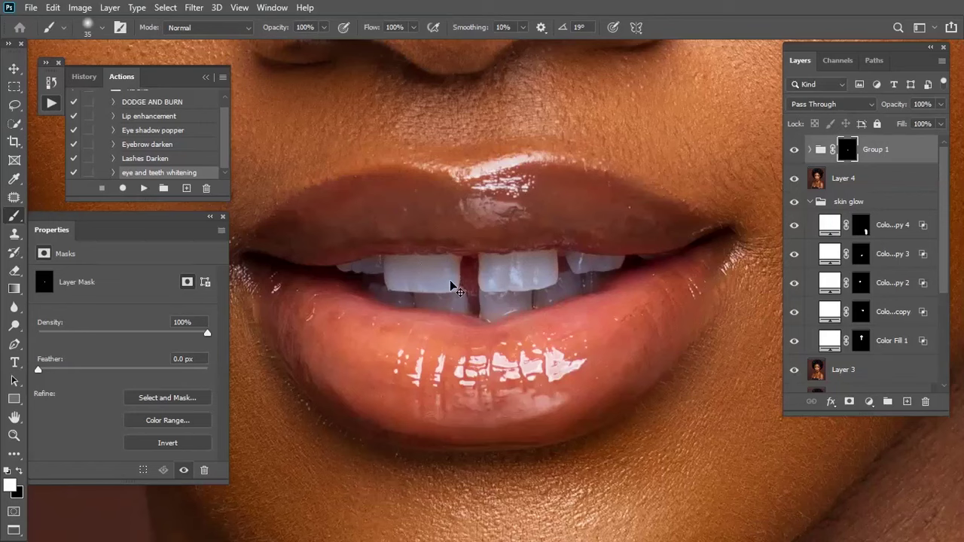
{"action": "key", "text": "ctrl+0"}
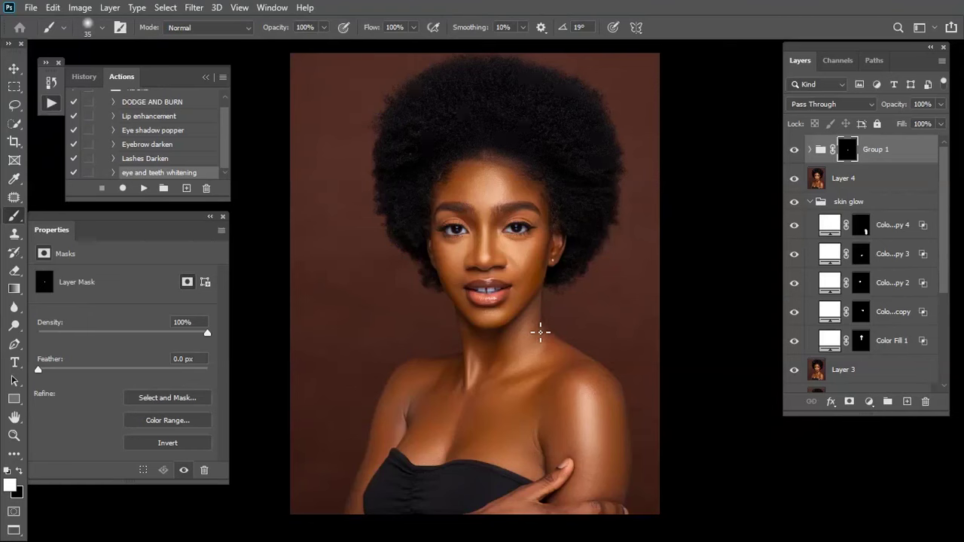
Toggle Group 1's whitening off and back on to compare, then close the Properties panel.
{"action": "key", "text": "ctrl+plus"}
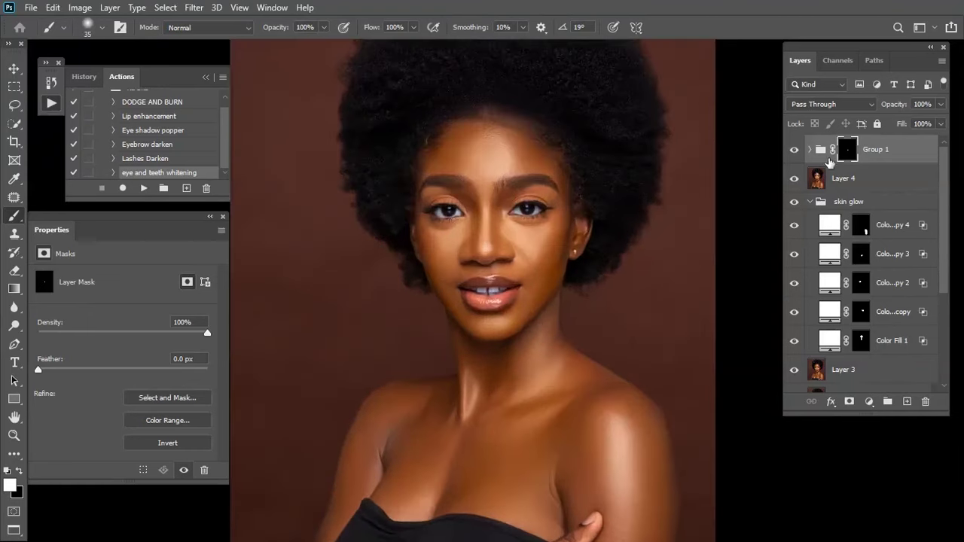
{"action": "left_click", "coordinate": [797, 151]}
{"action": "left_click", "coordinate": [795, 151]}
{"action": "left_click", "coordinate": [223, 217]}
{"action": "left_click_drag", "start_coordinate": [540, 221], "coordinate": [533, 243]}
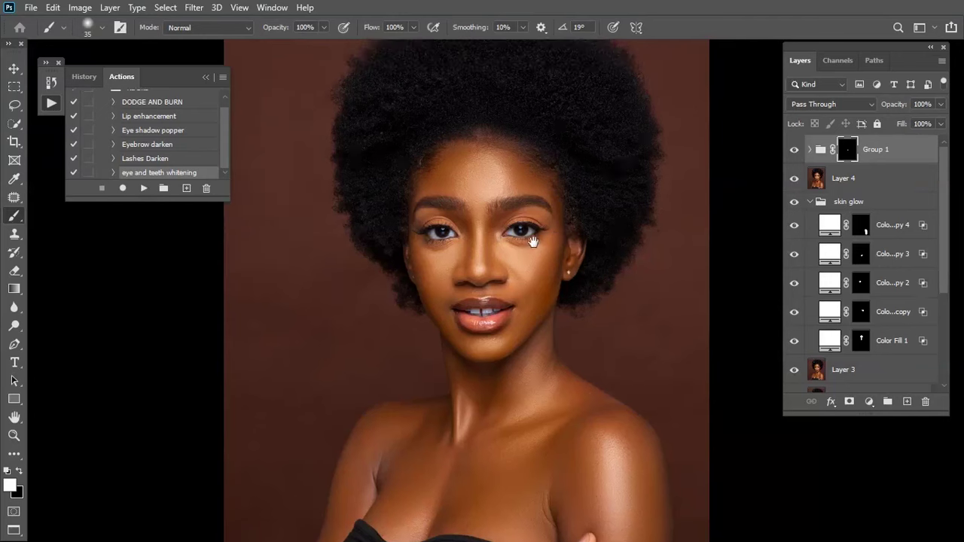
Convert Layer 5 into a smart object.
{"action": "key", "text": "ctrl+minus"}
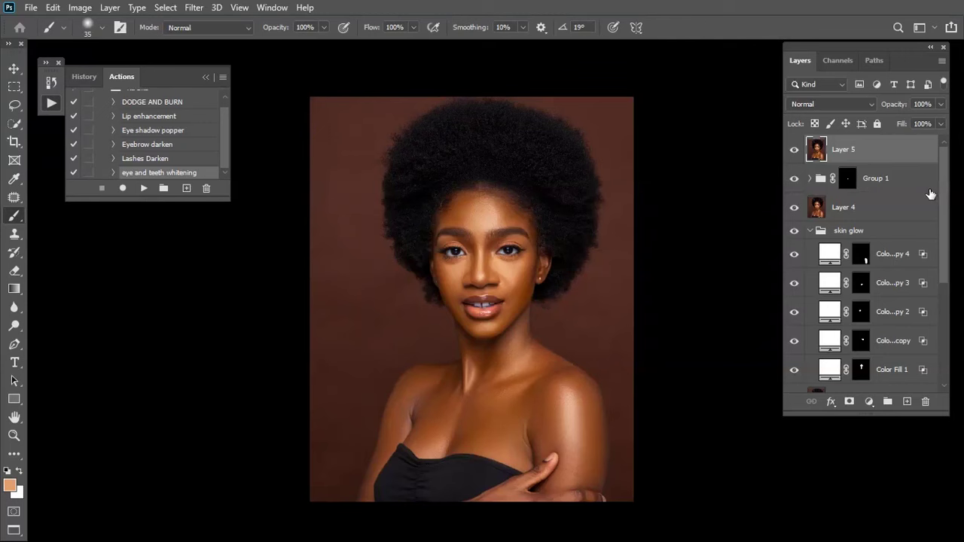
{"action": "right_click", "coordinate": [853, 150]}
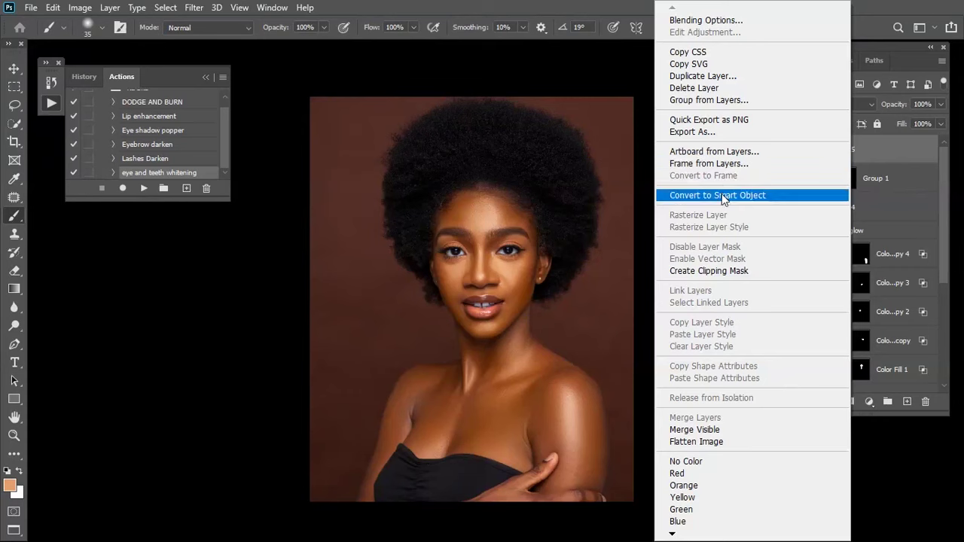
{"action": "left_click", "coordinate": [720, 194]}
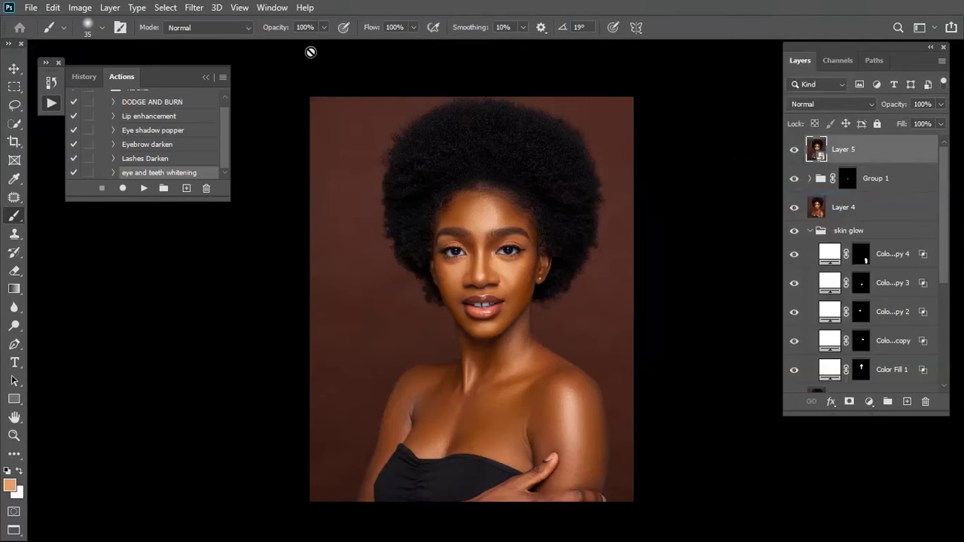
Start the Sharpen > Unsharp Mask filter and zoom its preview out to 33%.
{"action": "left_click", "coordinate": [193, 8]}
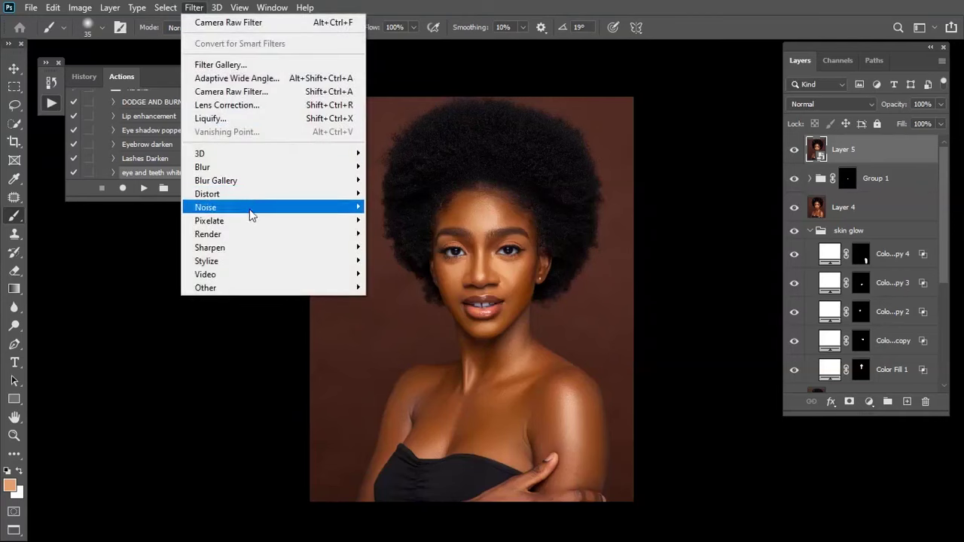
{"action": "mouse_move", "coordinate": [248, 252]}
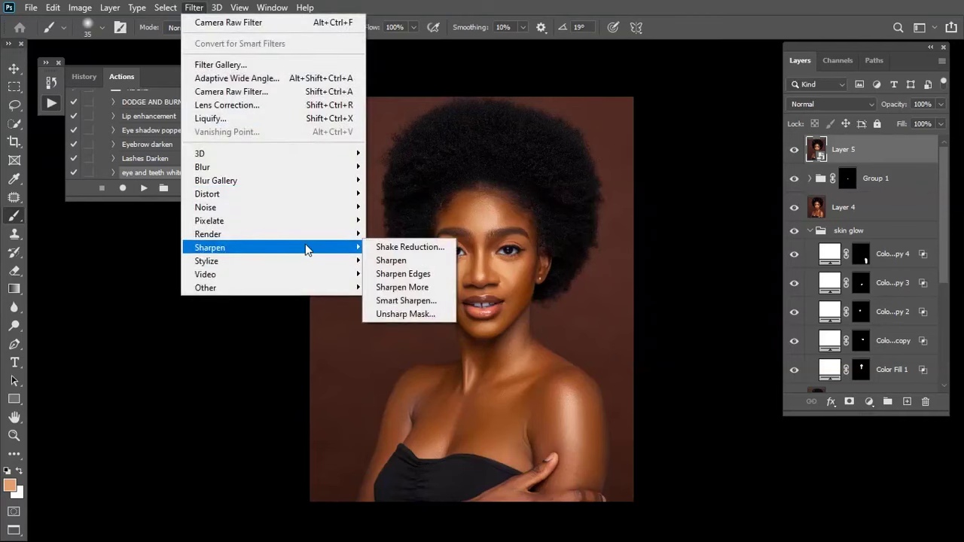
{"action": "mouse_move", "coordinate": [334, 252]}
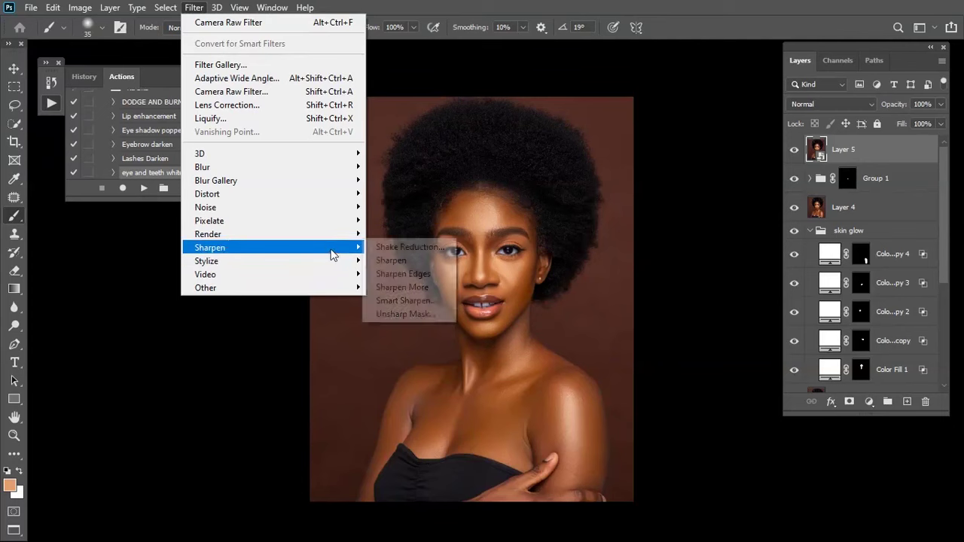
{"action": "left_click", "coordinate": [434, 314]}
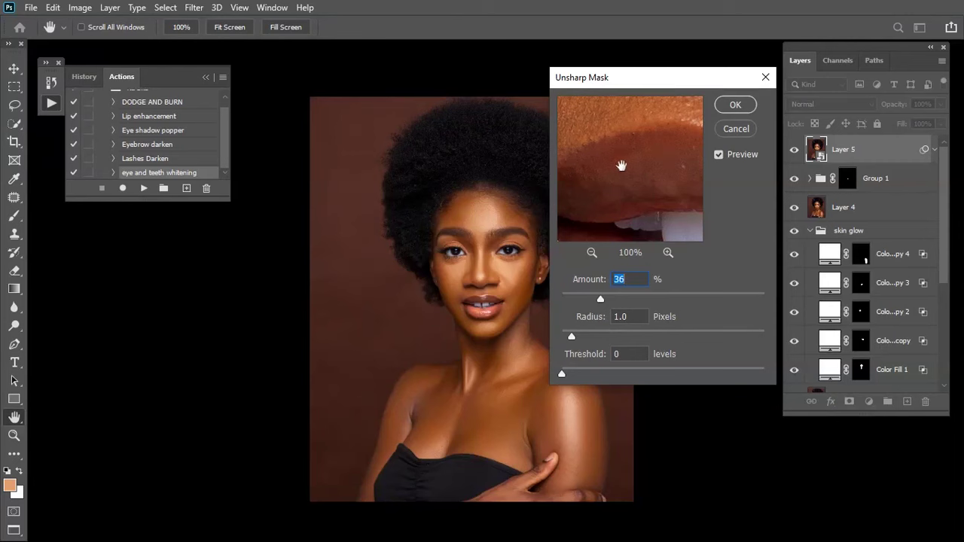
{"action": "left_click", "coordinate": [592, 252]}
{"action": "left_click", "coordinate": [592, 253]}
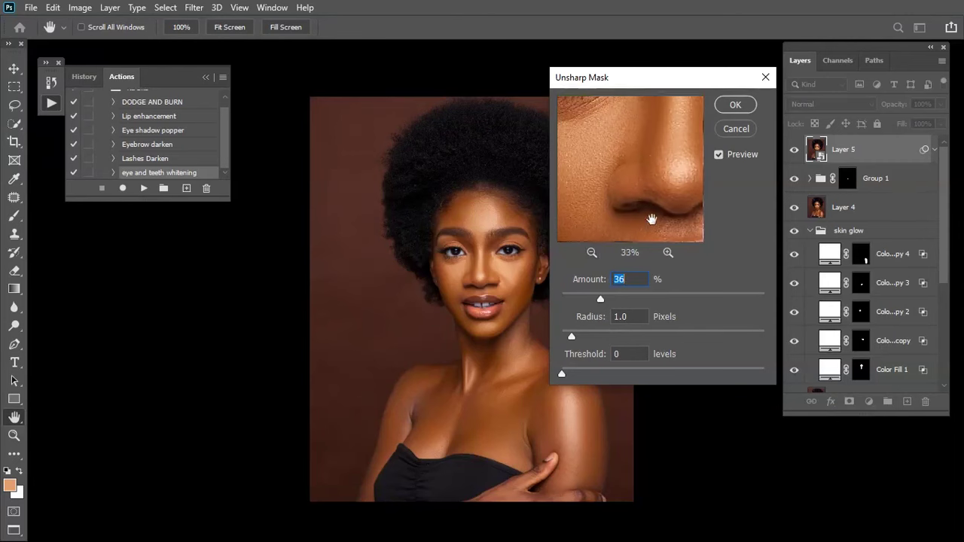
Tune Unsharp Mask to Amount 34, Radius 1.0, Threshold 0 and apply it.
{"action": "left_click_drag", "start_coordinate": [597, 300], "coordinate": [562, 299]}
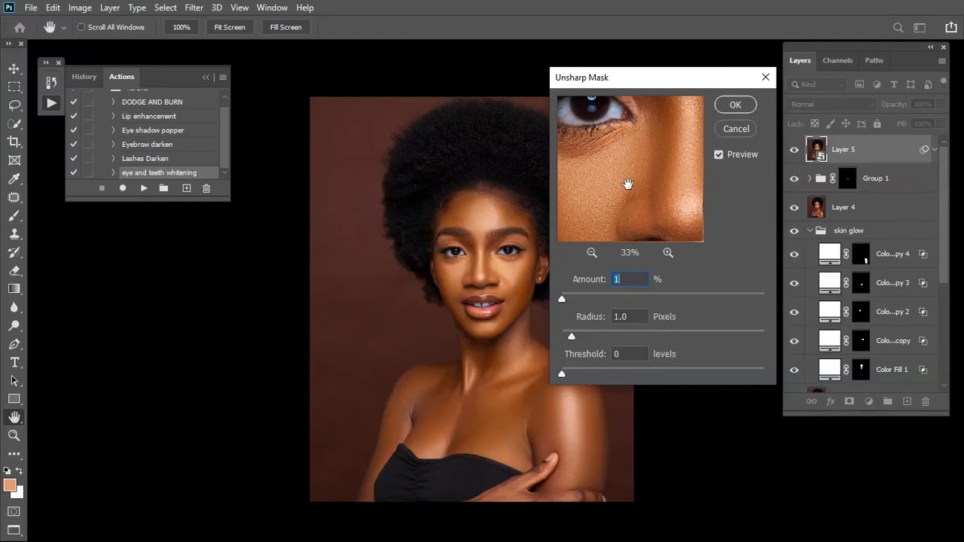
{"action": "left_click", "coordinate": [592, 253]}
{"action": "left_click", "coordinate": [592, 252]}
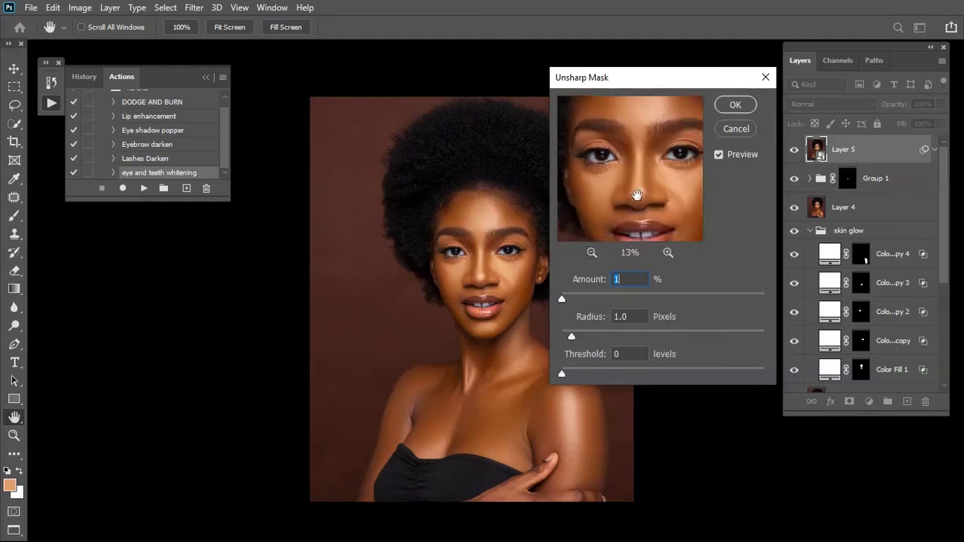
{"action": "left_click_drag", "start_coordinate": [566, 299], "coordinate": [586, 299]}
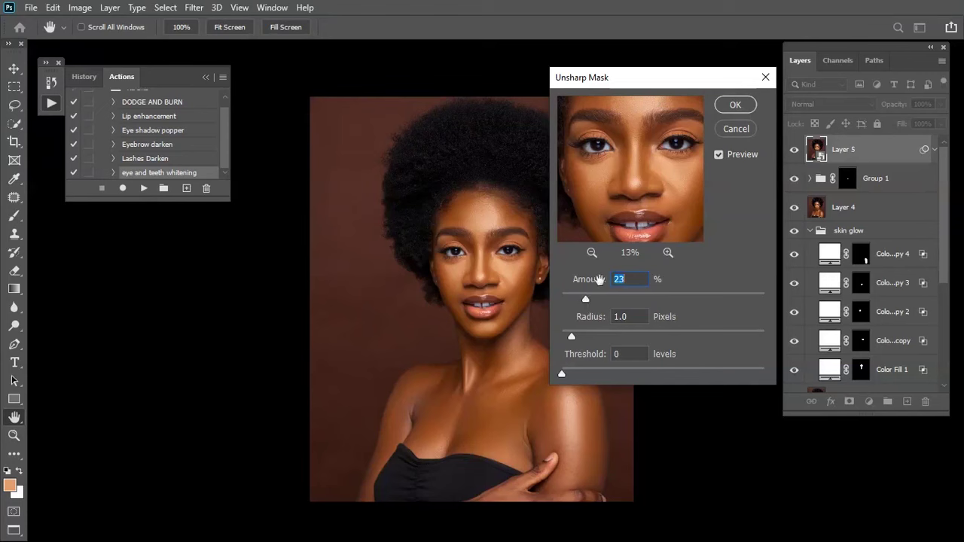
{"action": "left_click", "coordinate": [587, 299]}
{"action": "left_click_drag", "start_coordinate": [593, 300], "coordinate": [599, 299]}
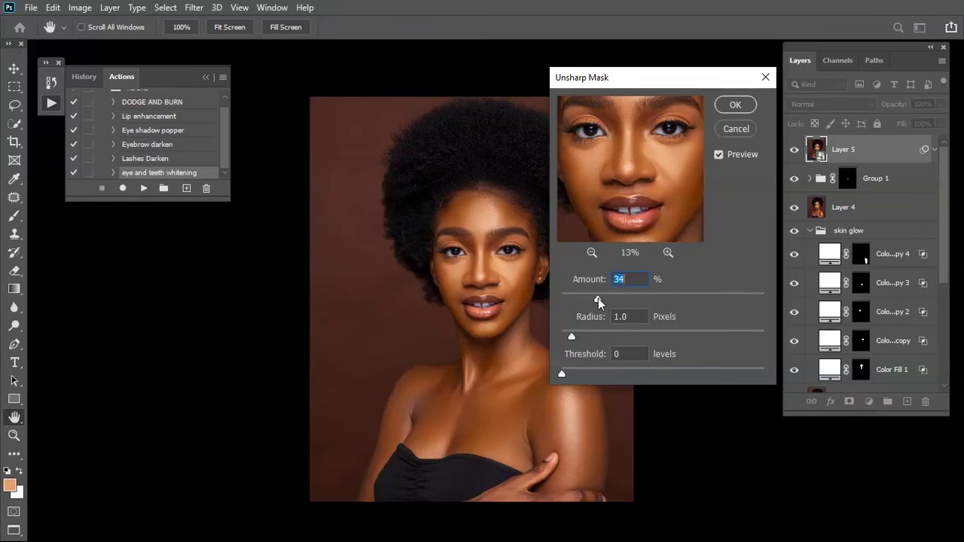
{"action": "left_click_drag", "start_coordinate": [667, 167], "coordinate": [637, 192]}
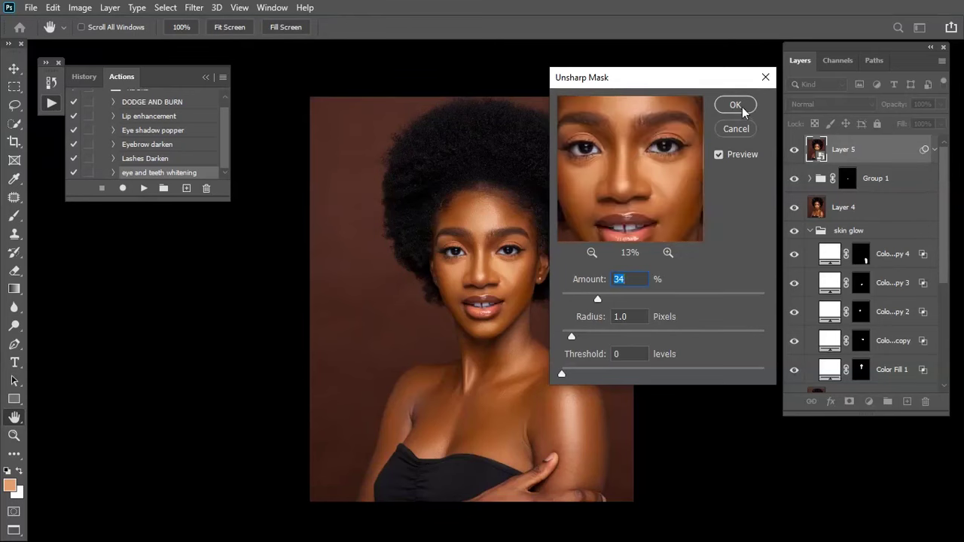
{"action": "left_click", "coordinate": [741, 107]}
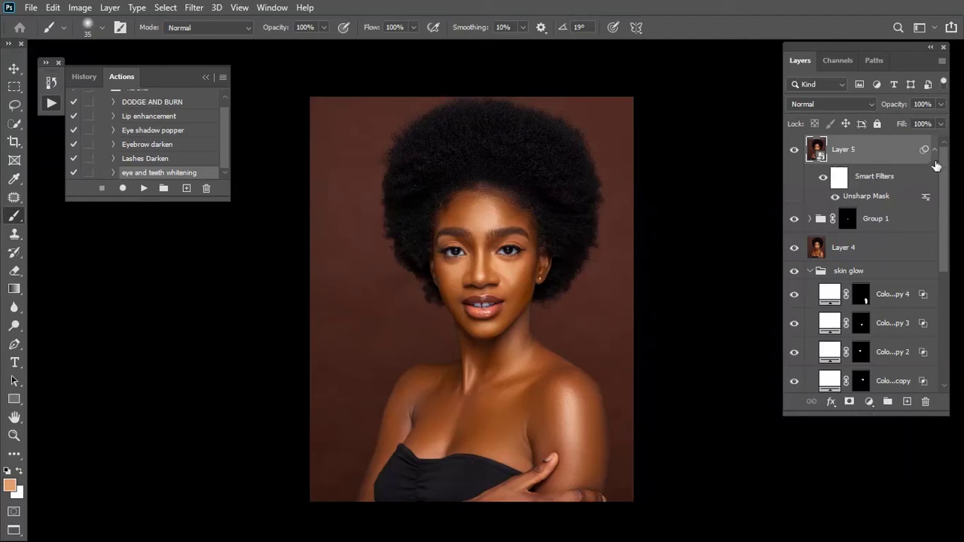
Rename Layer 5 to 'sharpening' and scroll down the Layers panel to the retouch layers.
{"action": "double_click", "coordinate": [850, 150]}
{"action": "type", "text": "sharpening"}
{"action": "key", "text": "Return"}
{"action": "left_click_drag", "start_coordinate": [947, 184], "coordinate": [950, 388]}
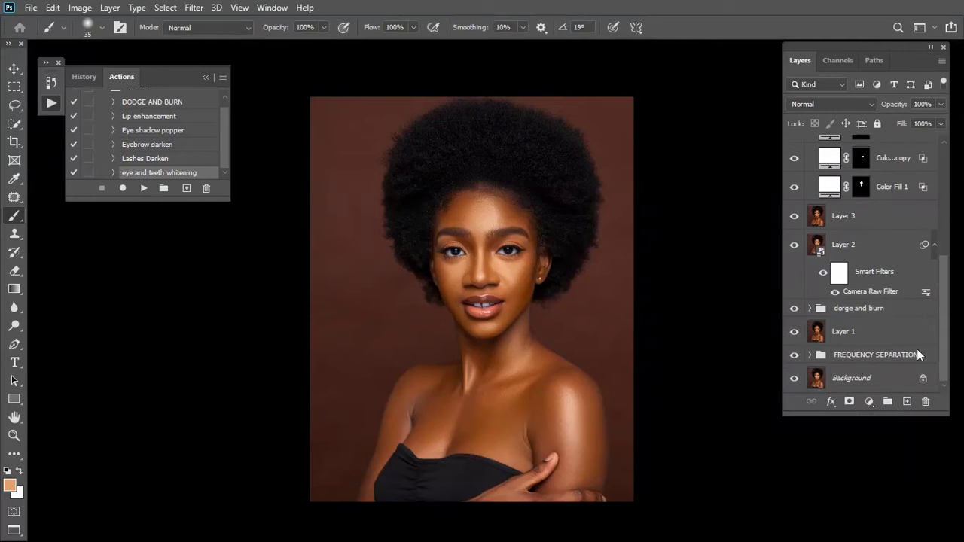
{"action": "left_click_drag", "start_coordinate": [948, 327], "coordinate": [956, 263]}
{"action": "left_click_drag", "start_coordinate": [954, 225], "coordinate": [953, 204]}
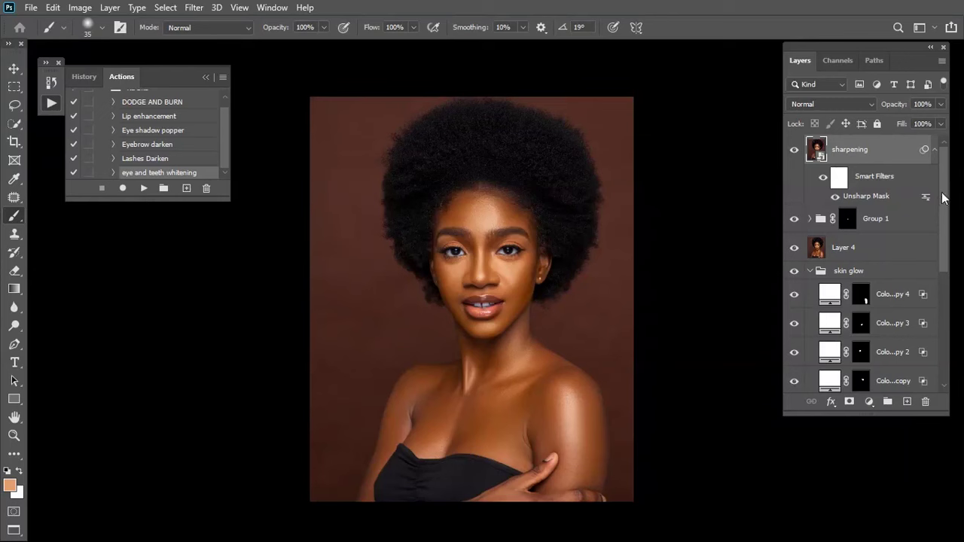
{"action": "left_click_drag", "start_coordinate": [943, 200], "coordinate": [938, 336]}
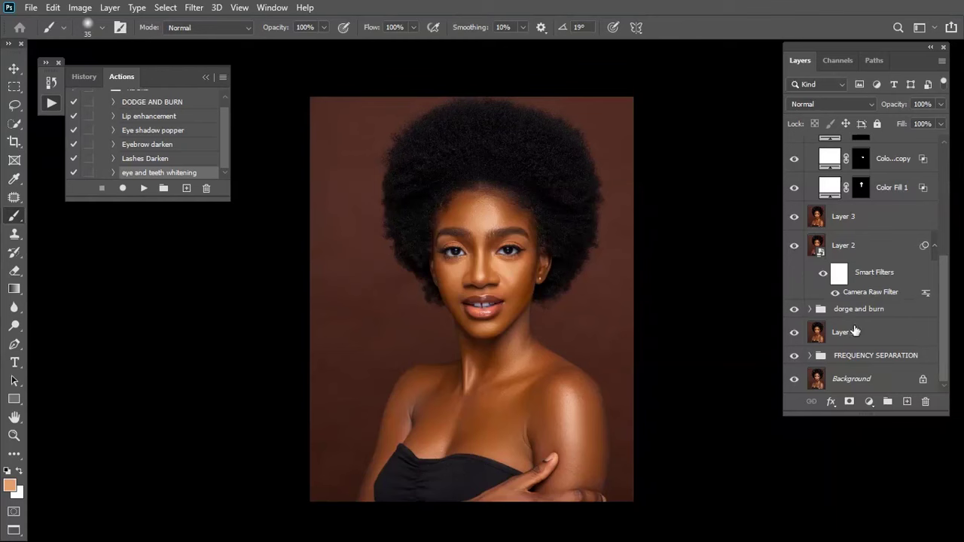
Alt-toggle the Background eye repeatedly to compare original and retouched face, ending fully retouched.
{"action": "left_click", "coordinate": [795, 382], "text": "alt"}
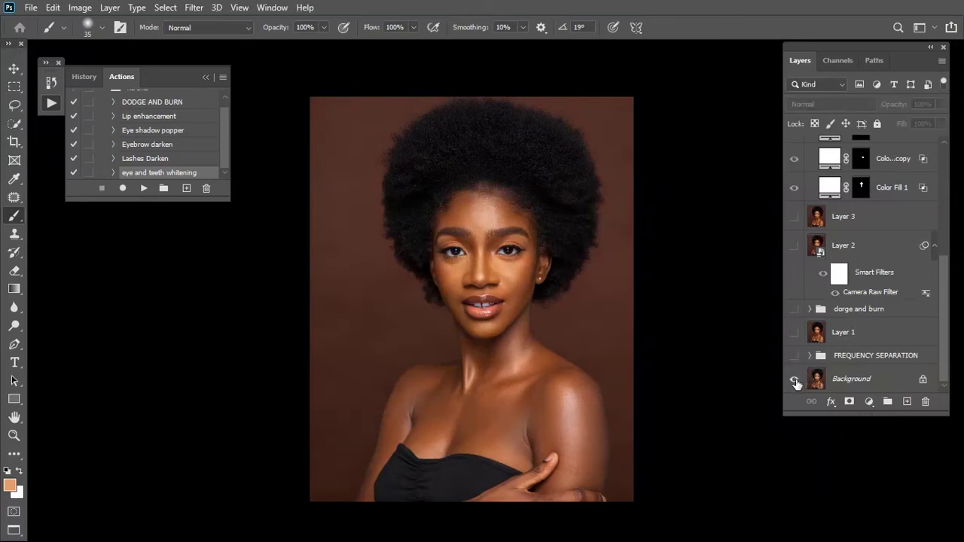
{"action": "key", "text": "ctrl+plus"}
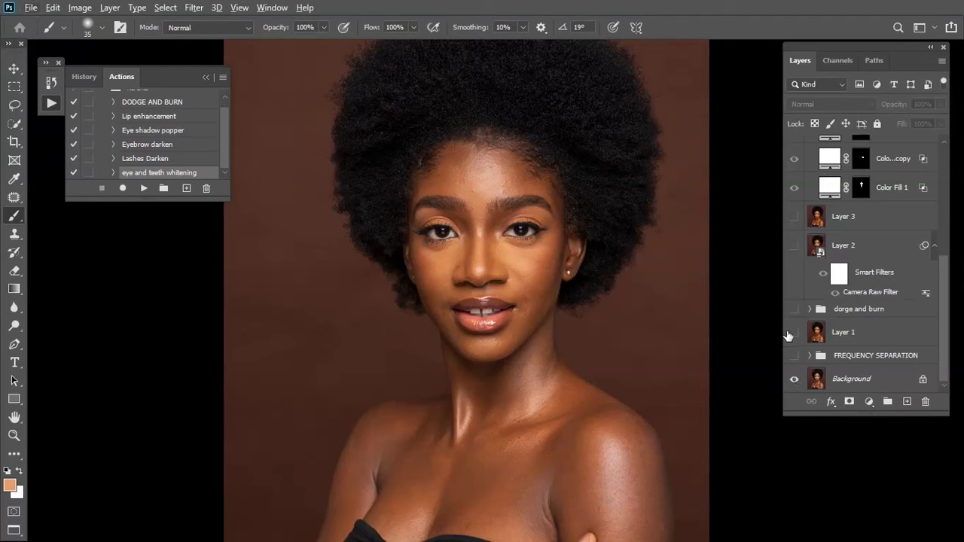
{"action": "left_click", "coordinate": [794, 382], "text": "alt"}
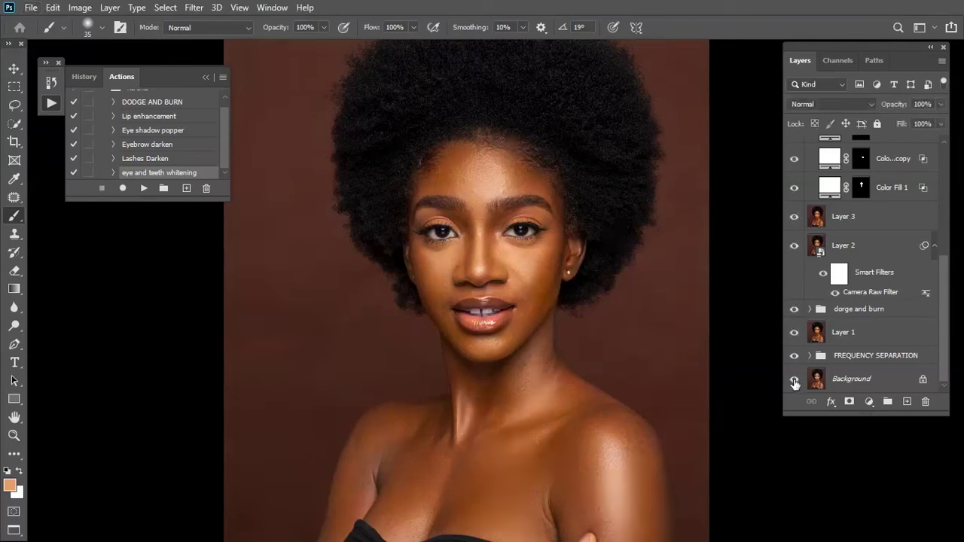
{"action": "left_click", "coordinate": [794, 382], "text": "alt"}
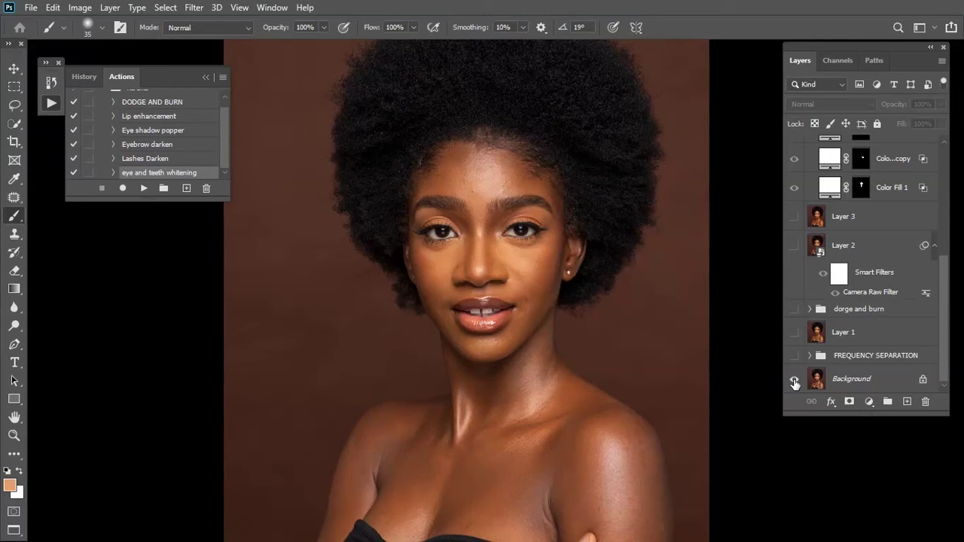
{"action": "left_click", "coordinate": [794, 382], "text": "alt"}
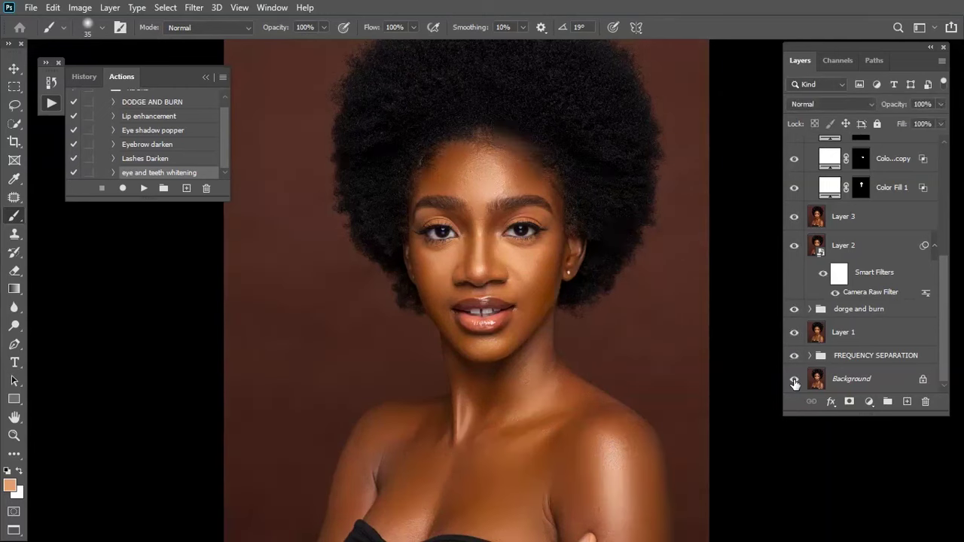
{"action": "left_click", "coordinate": [794, 382], "text": "alt"}
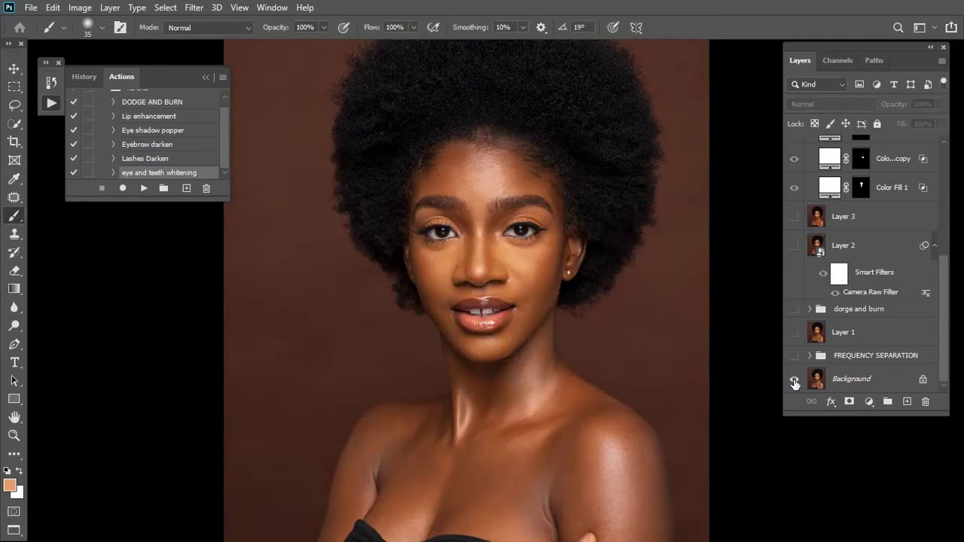
{"action": "left_click", "coordinate": [794, 382], "text": "alt"}
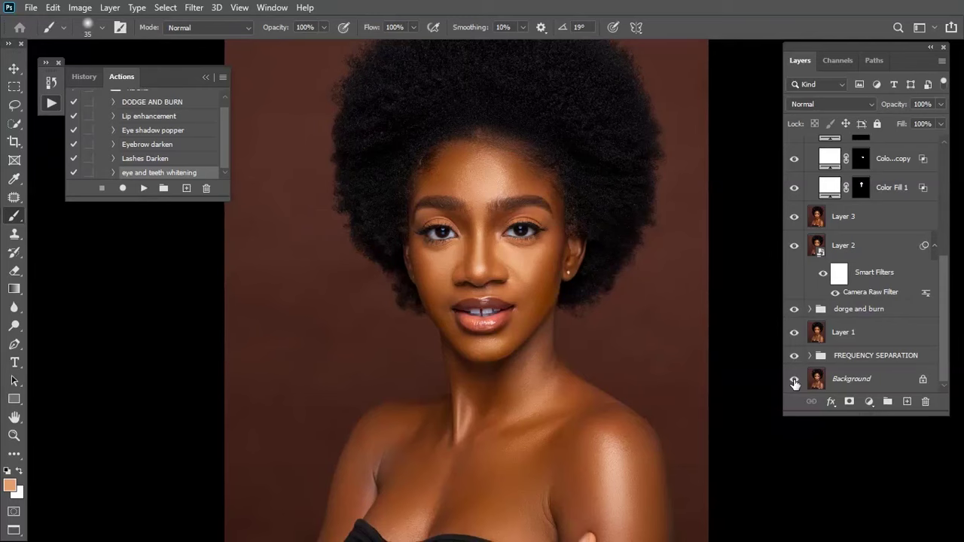
{"action": "key", "text": "ctrl+minus"}
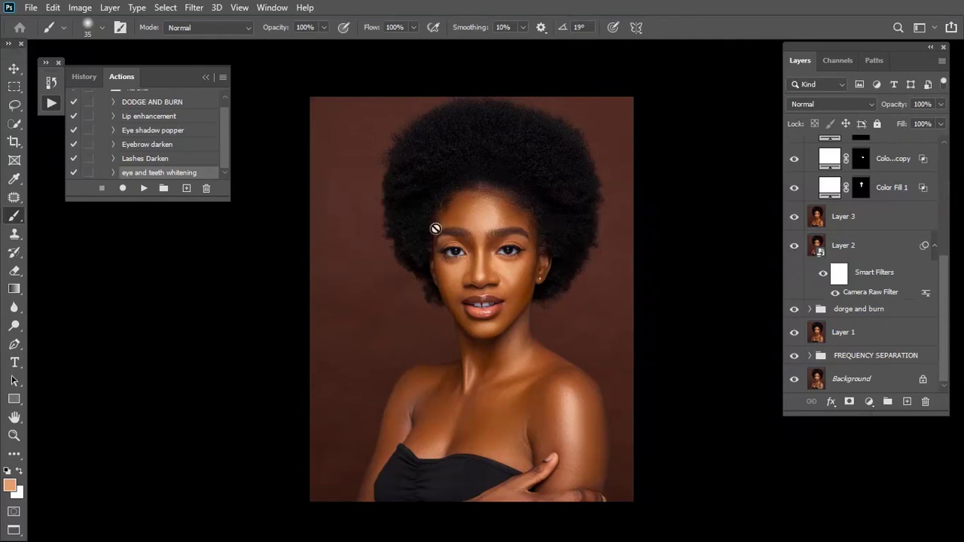
{"action": "left_click", "coordinate": [41, 9]}
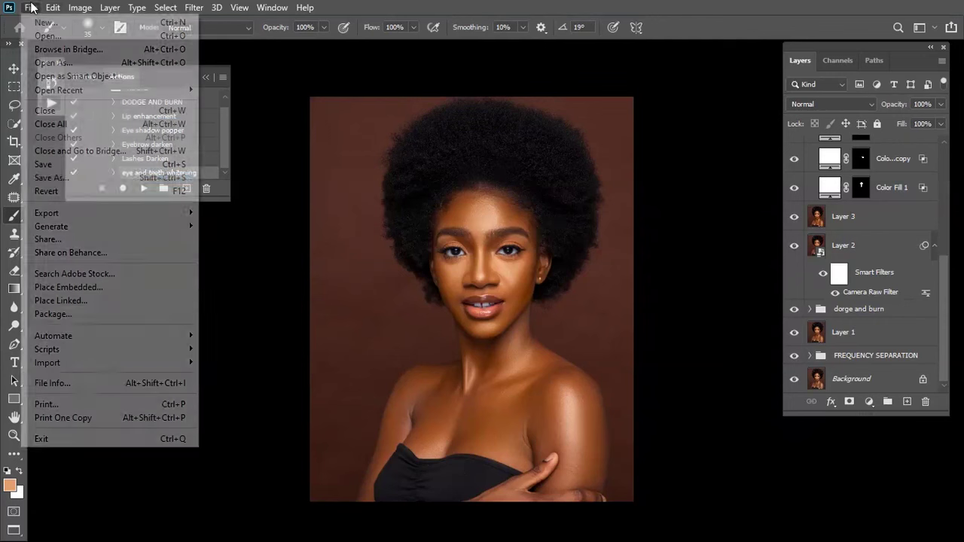
{"action": "left_click", "coordinate": [76, 185]}
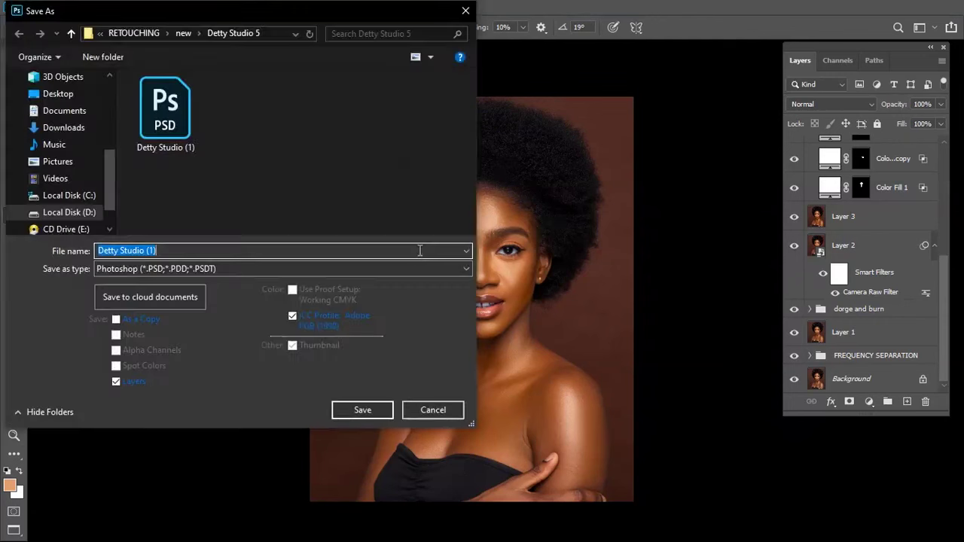
{"action": "left_click", "coordinate": [168, 269]}
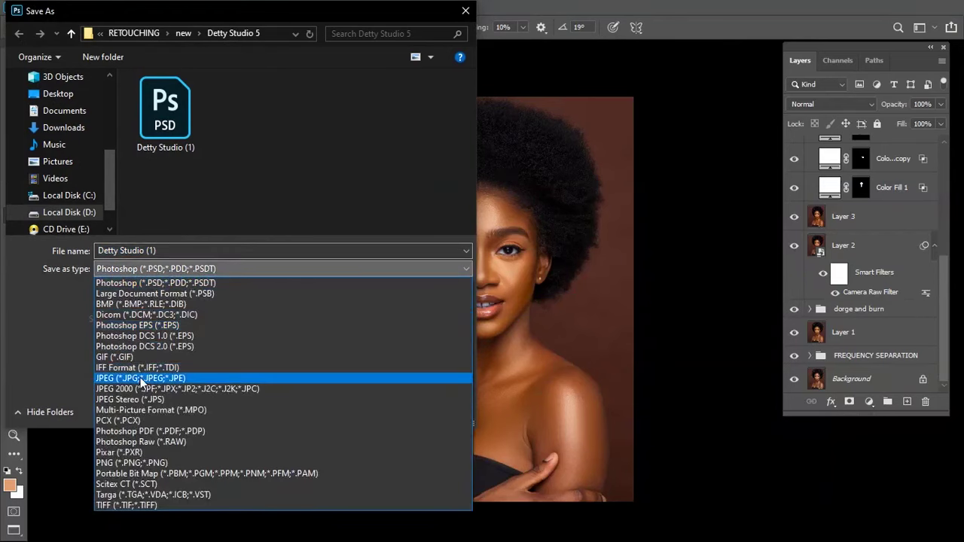
{"action": "left_click", "coordinate": [151, 378]}
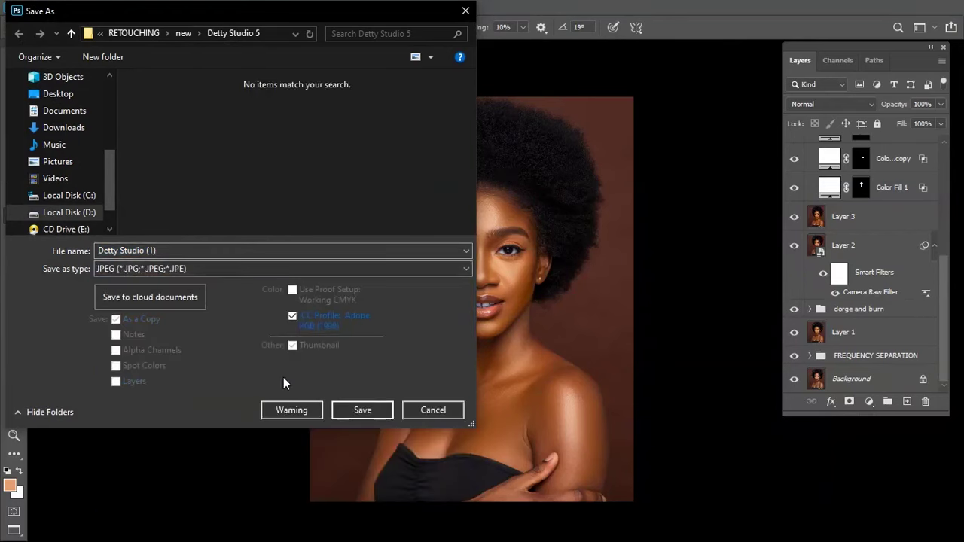
{"action": "left_click", "coordinate": [460, 408]}
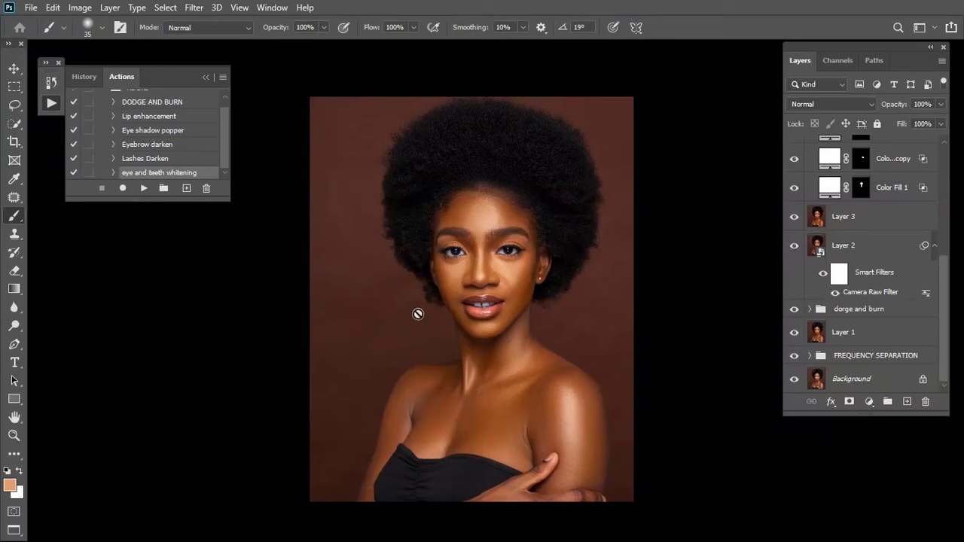
{"action": "left_click_drag", "start_coordinate": [945, 280], "coordinate": [951, 139]}
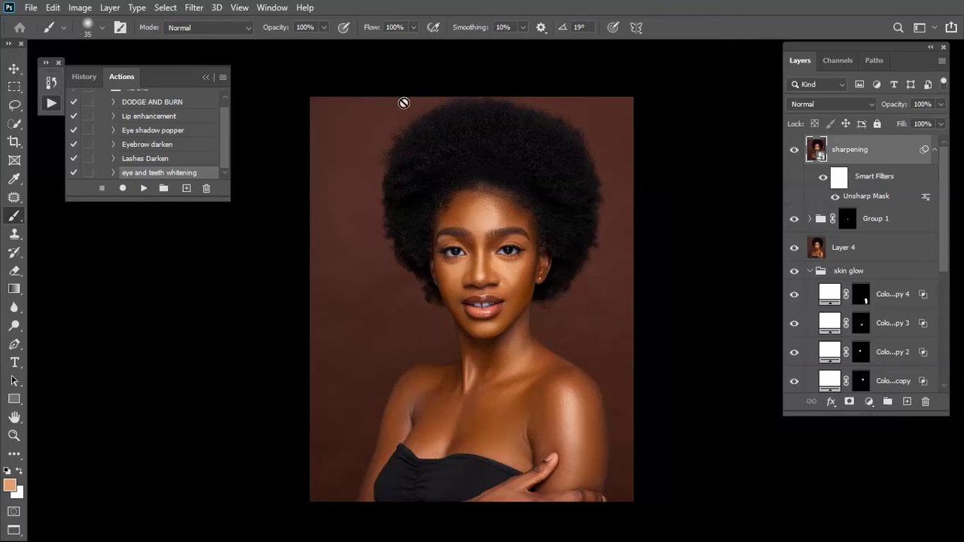
Open File > Export > Save for Web (Legacy) for the sharpened portrait.
{"action": "left_click", "coordinate": [31, 8]}
{"action": "mouse_move", "coordinate": [114, 216]}
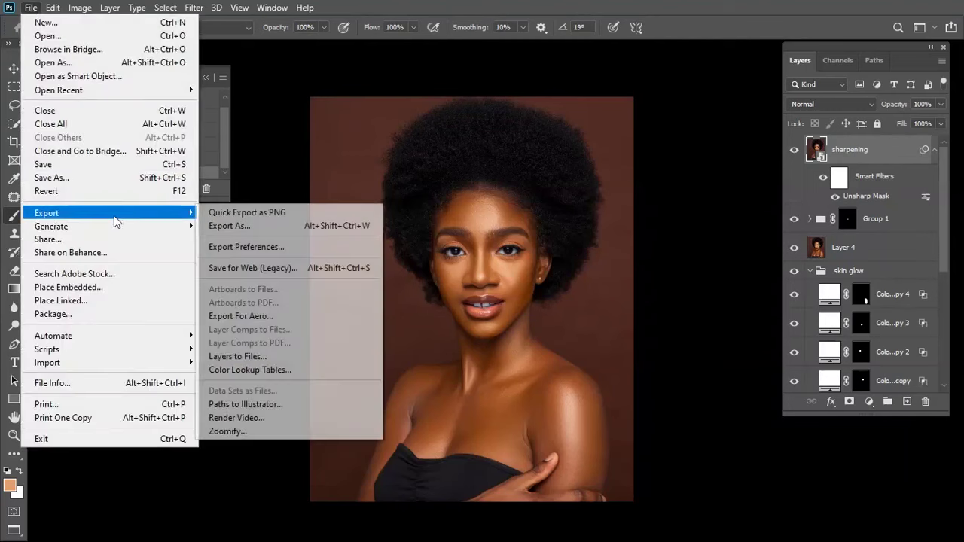
{"action": "left_click", "coordinate": [321, 270]}
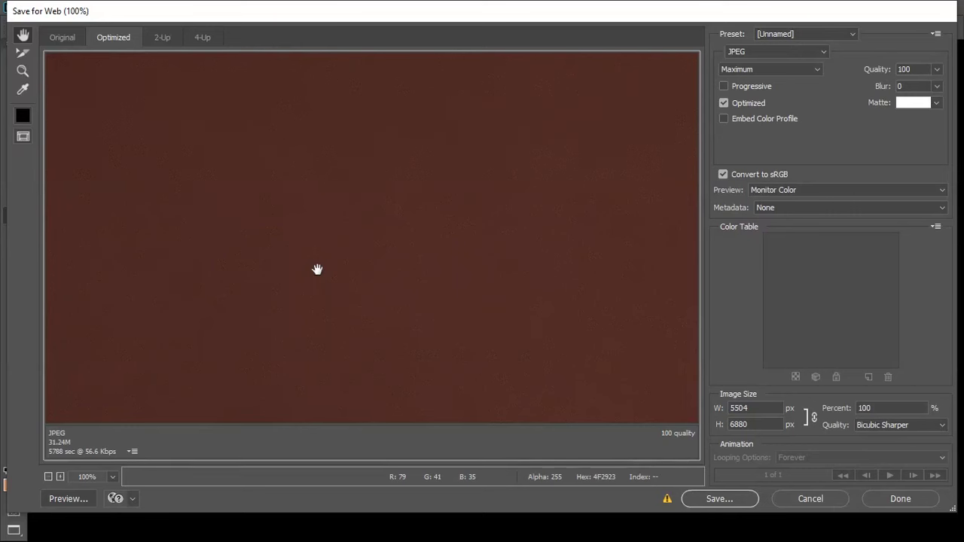
Fit the preview, keep JPEG at quality 100, and choose Bicubic Sharper resampling.
{"action": "key", "text": "ctrl+0"}
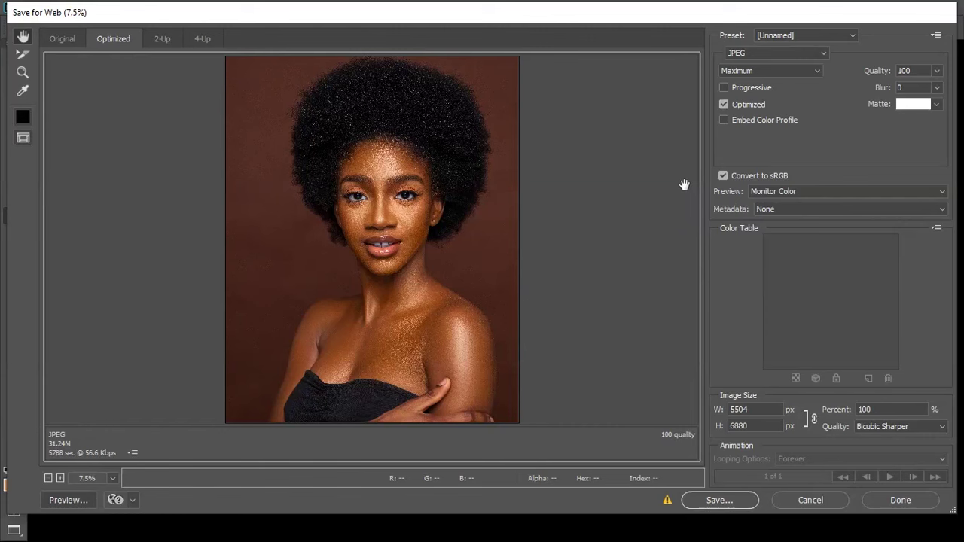
{"action": "left_click", "coordinate": [823, 53]}
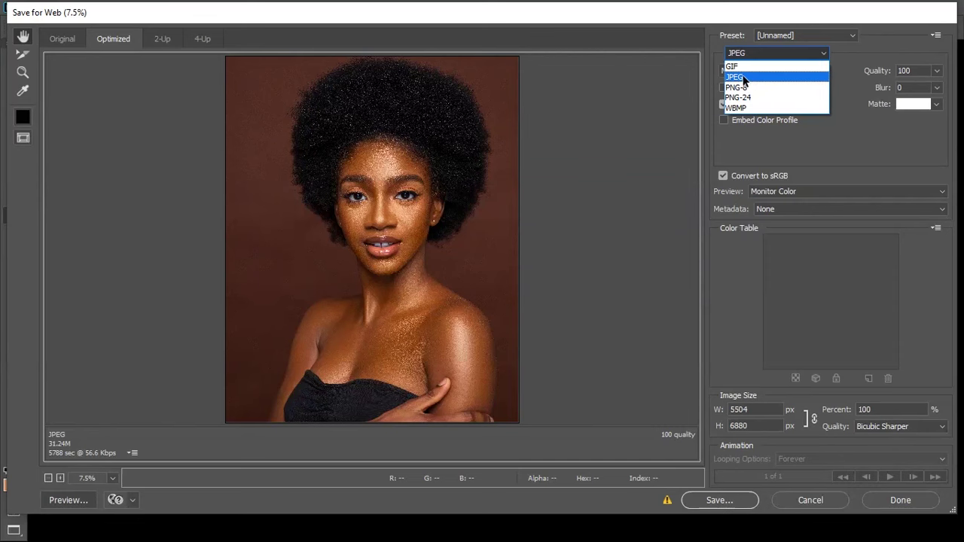
{"action": "left_click", "coordinate": [743, 78]}
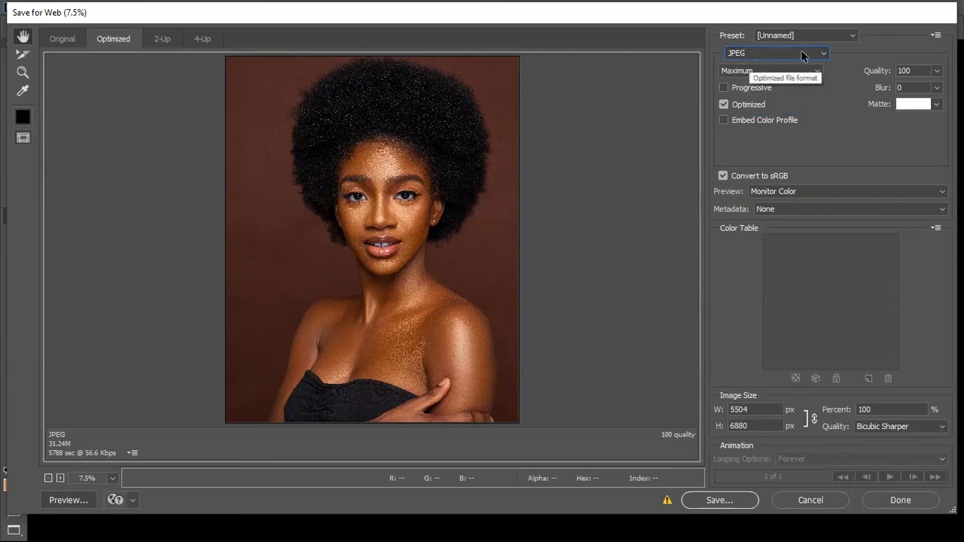
{"action": "left_click", "coordinate": [937, 71]}
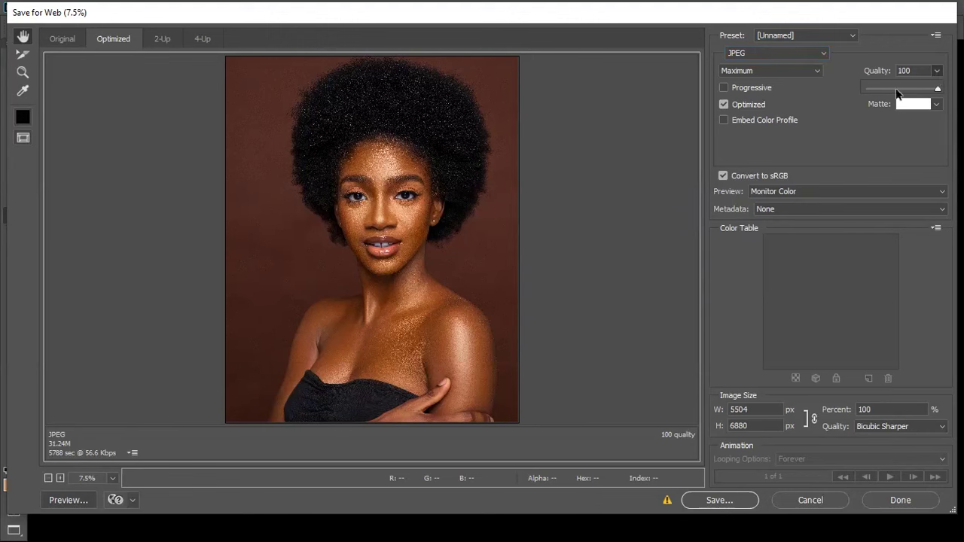
{"action": "left_click", "coordinate": [852, 106]}
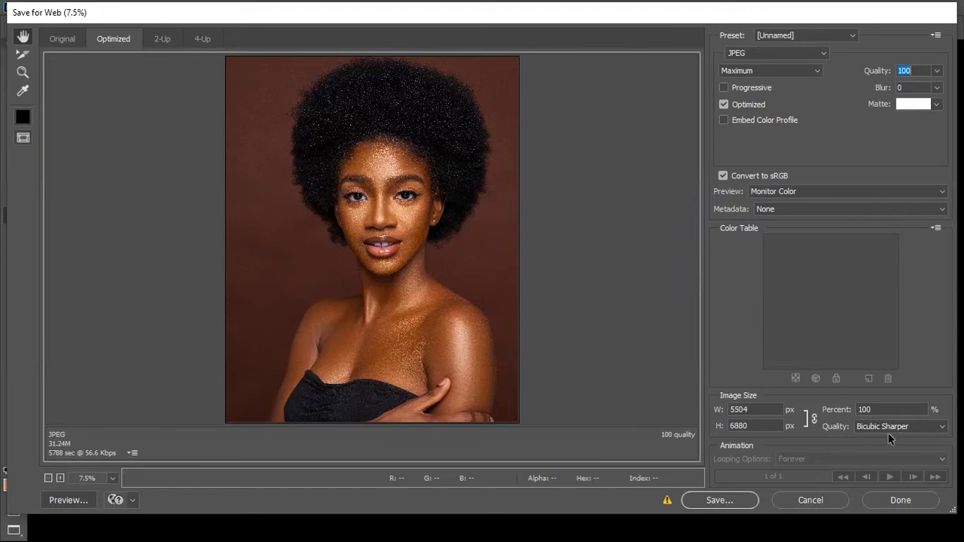
{"action": "left_click", "coordinate": [908, 429]}
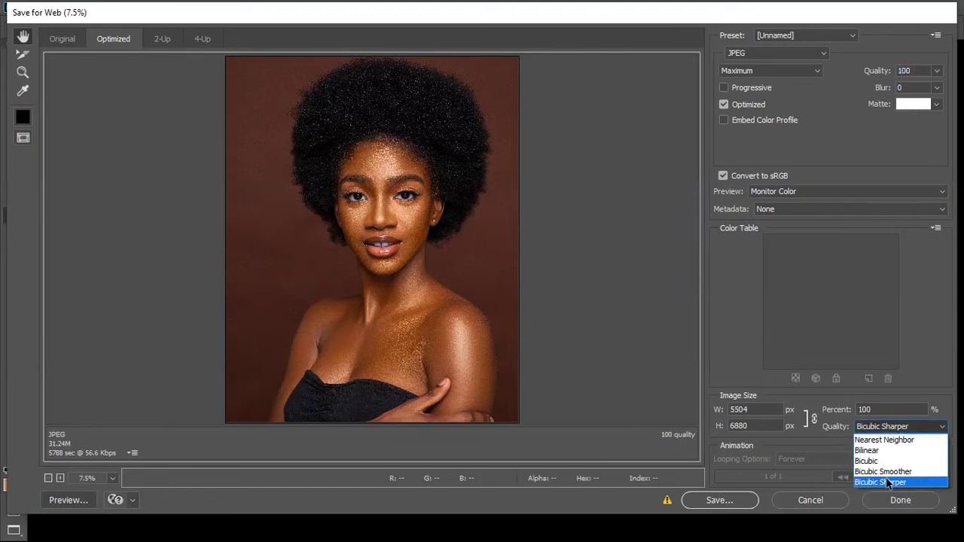
{"action": "left_click", "coordinate": [886, 480]}
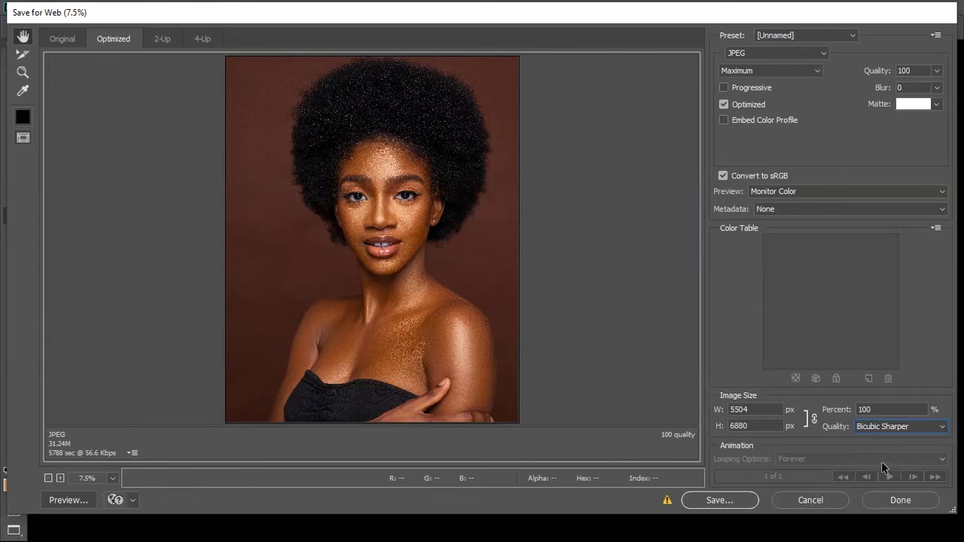
Save the JPEG as Detty-Studio-(1) on the Desktop and close the antivirus scan window.
{"action": "left_click", "coordinate": [728, 501]}
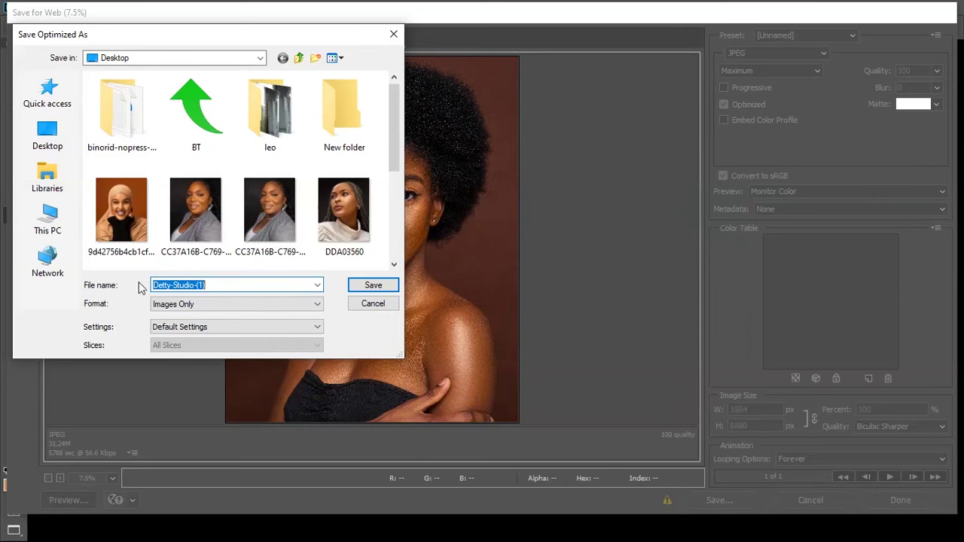
{"action": "left_click", "coordinate": [372, 286]}
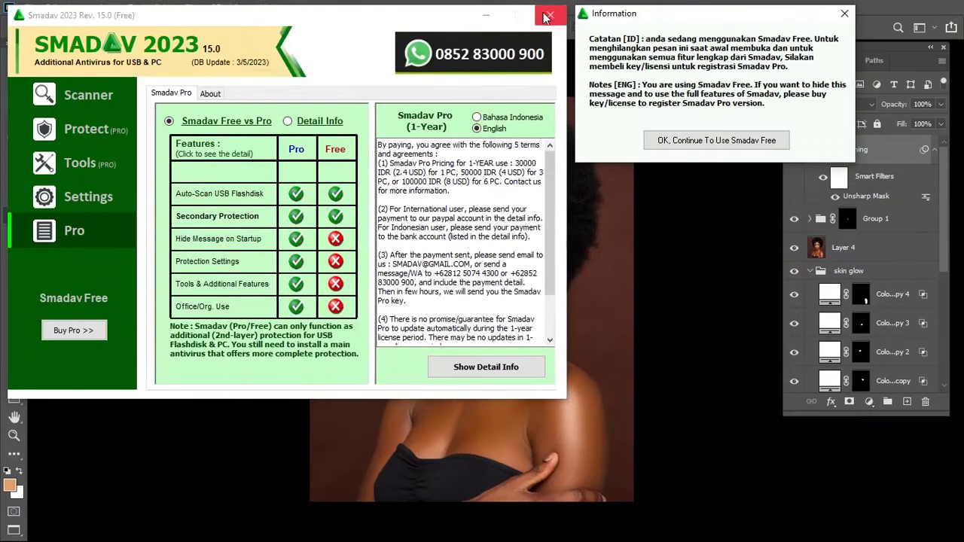
{"action": "left_click", "coordinate": [547, 17]}
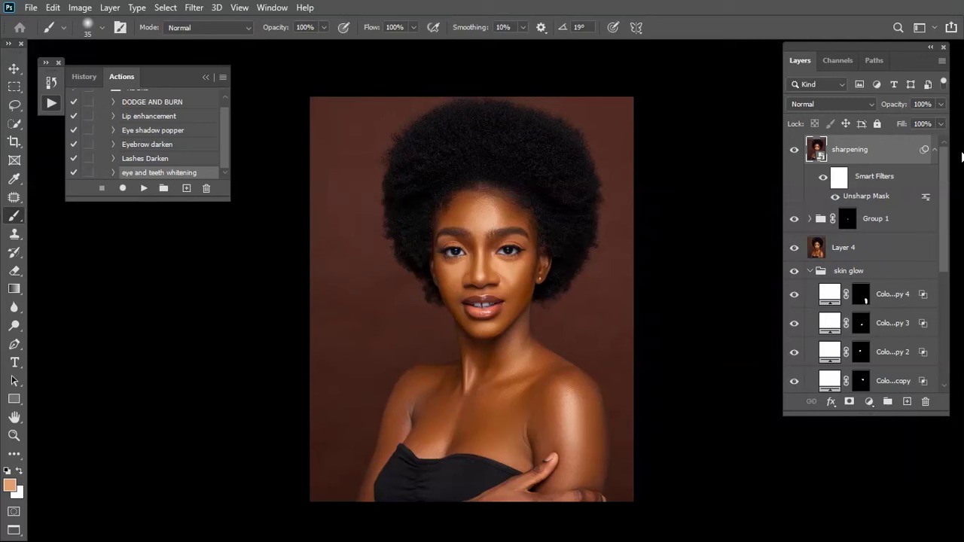
Scroll the Layers panel and collapse the skin glow group.
{"action": "left_click_drag", "start_coordinate": [943, 245], "coordinate": [955, 345]}
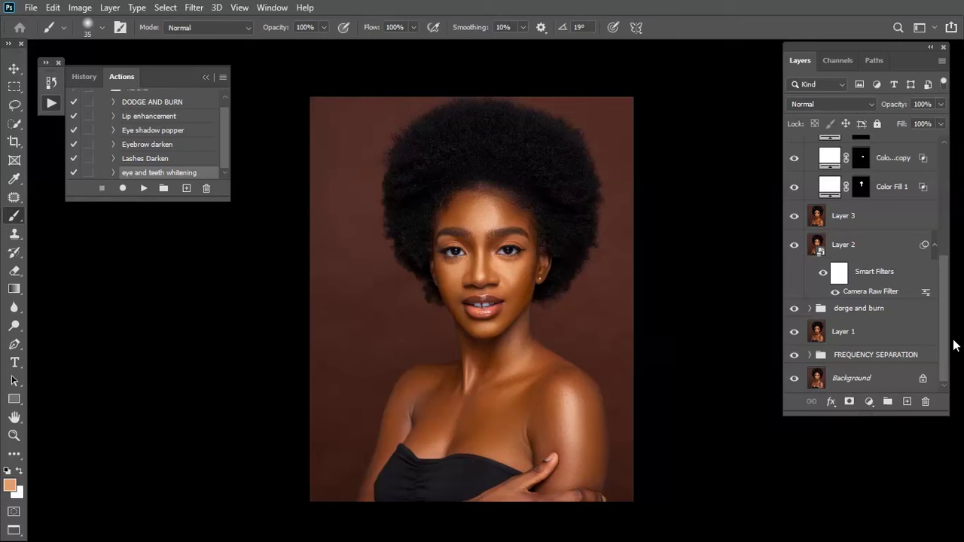
{"action": "left_click_drag", "start_coordinate": [942, 324], "coordinate": [946, 317]}
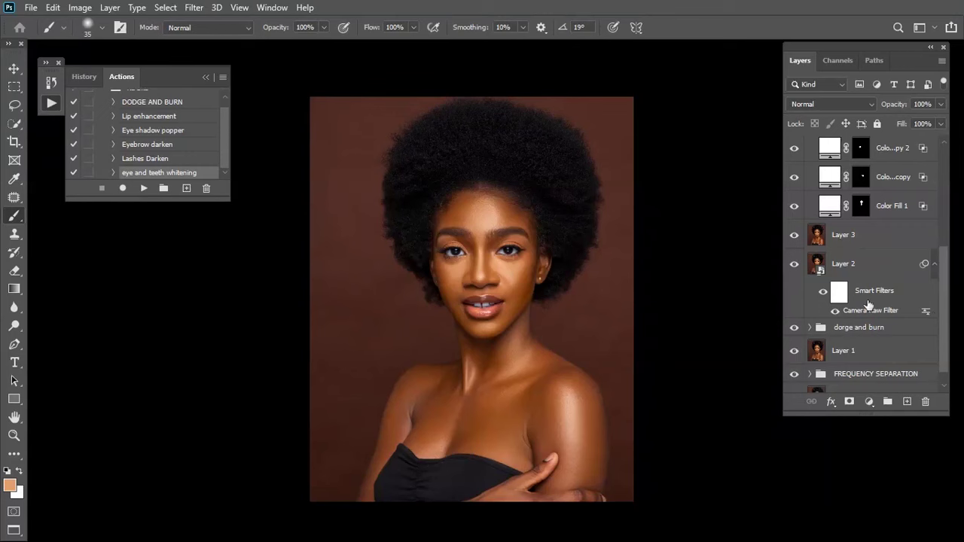
{"action": "left_click_drag", "start_coordinate": [942, 280], "coordinate": [946, 167]}
{"action": "left_click", "coordinate": [810, 213]}
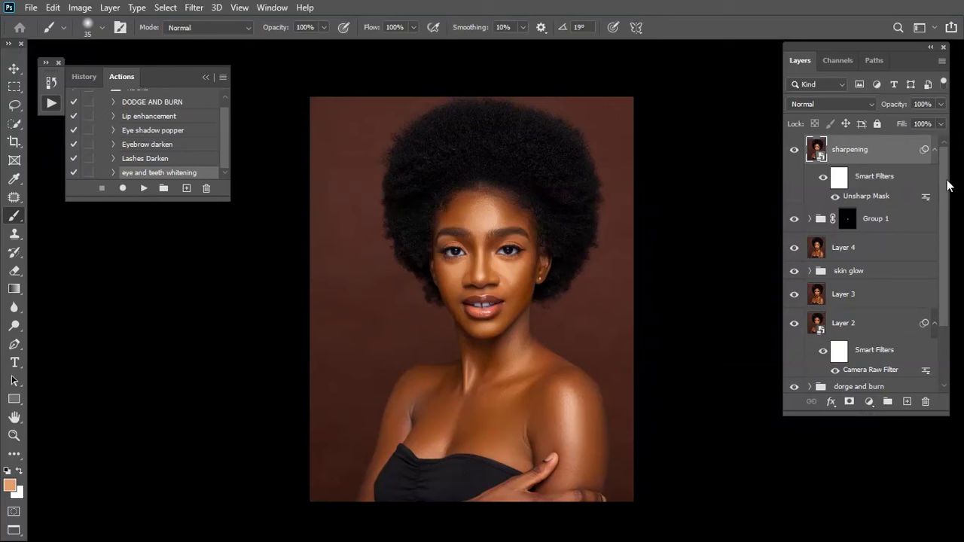
{"action": "scroll", "coordinate": [947, 185], "scroll_direction": "down", "scroll_amount": 3}
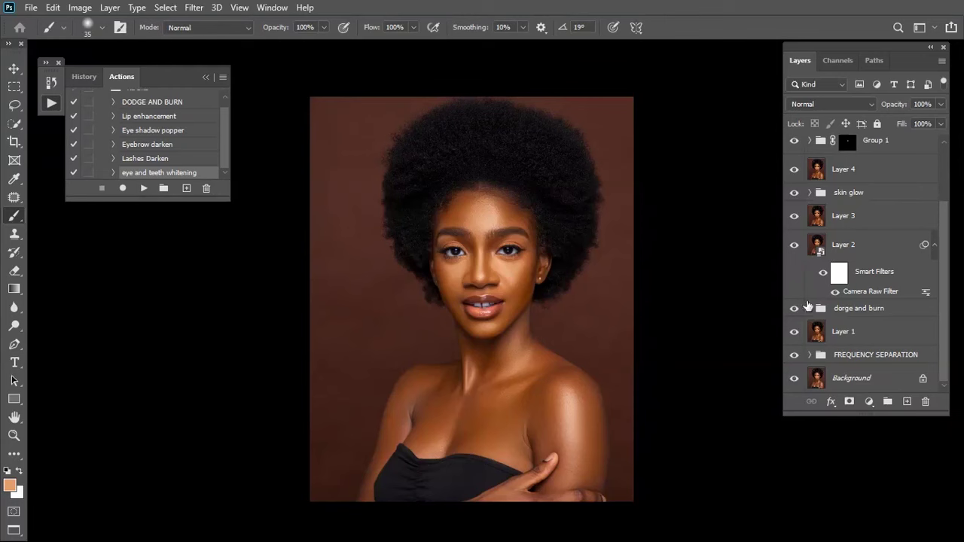
{"action": "left_click", "coordinate": [794, 378], "text": "alt"}
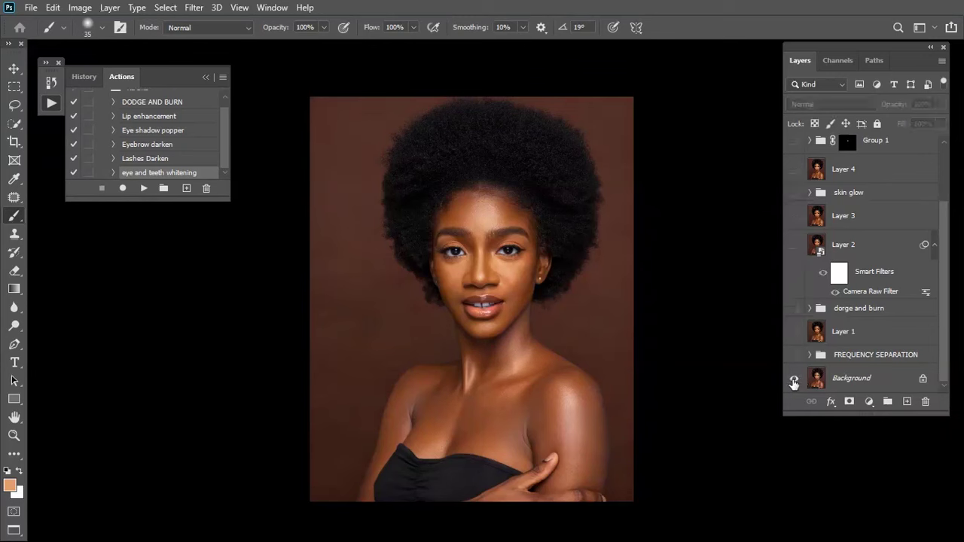
{"action": "left_click", "coordinate": [794, 380], "text": "alt"}
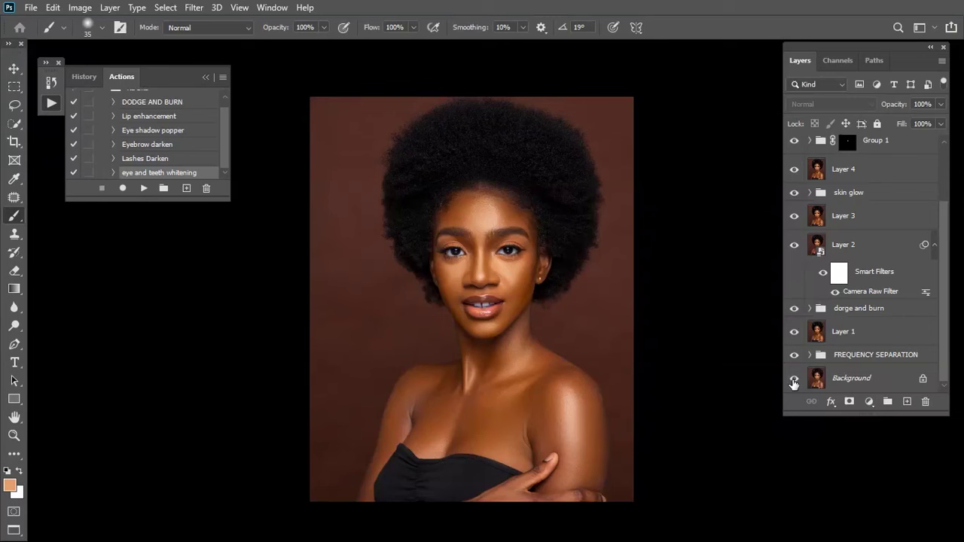